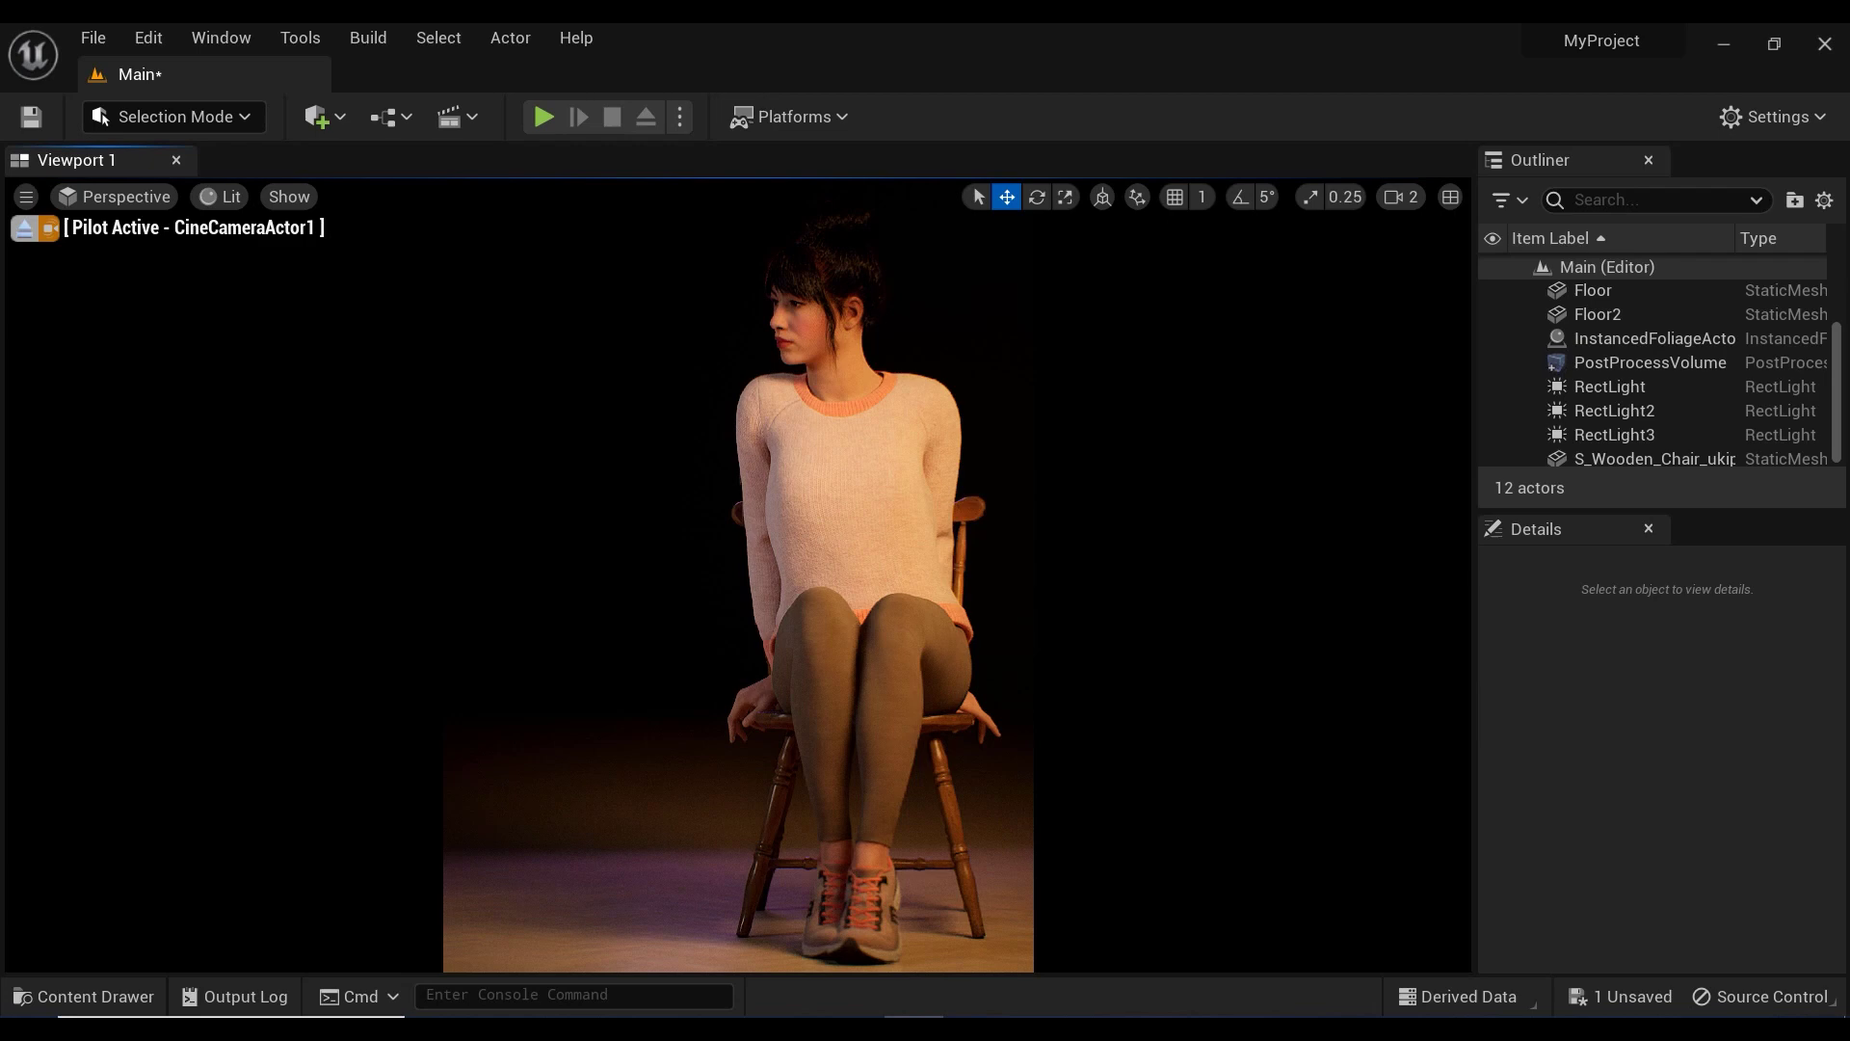
# Check the seated character through CineCameraActor2 and CineCameraActor3, returning to the CineCameraActor1 view.
pyautogui.moveTo(738, 575); pyautogui.dragTo(749, 598, button='right')
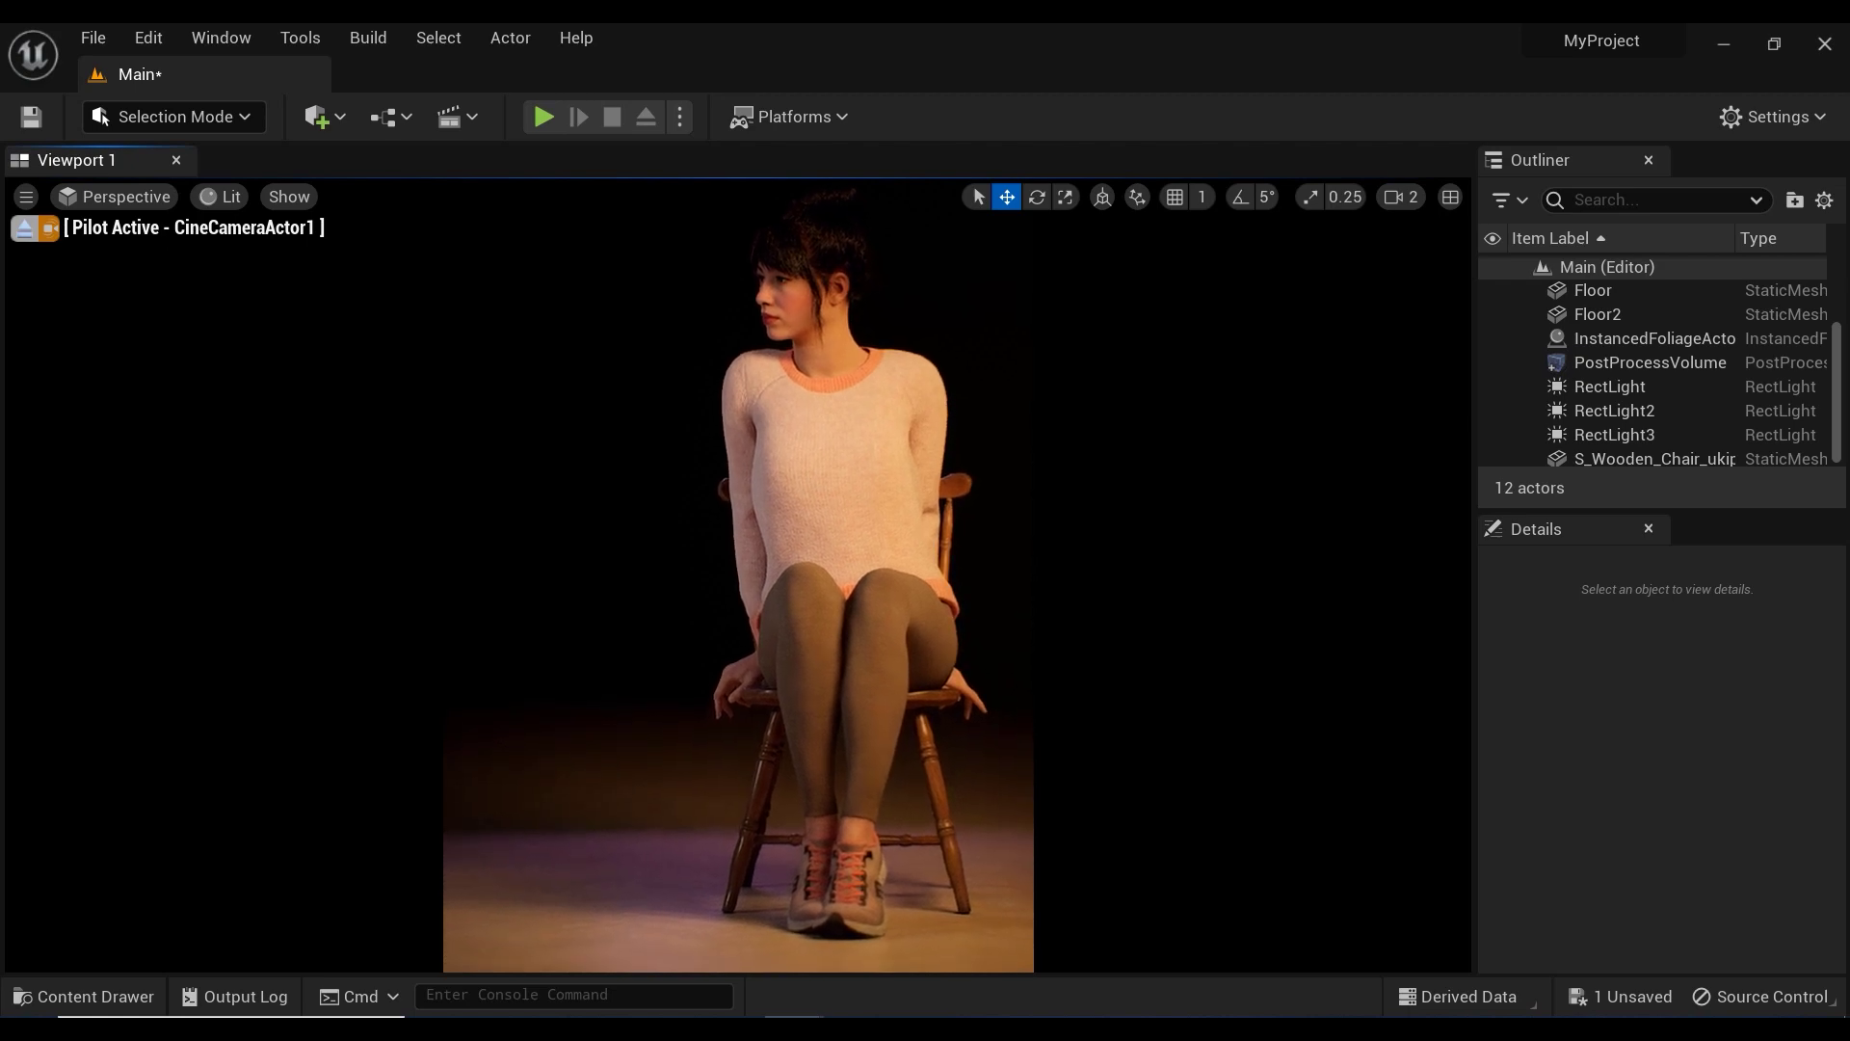
pyautogui.click(95, 203)
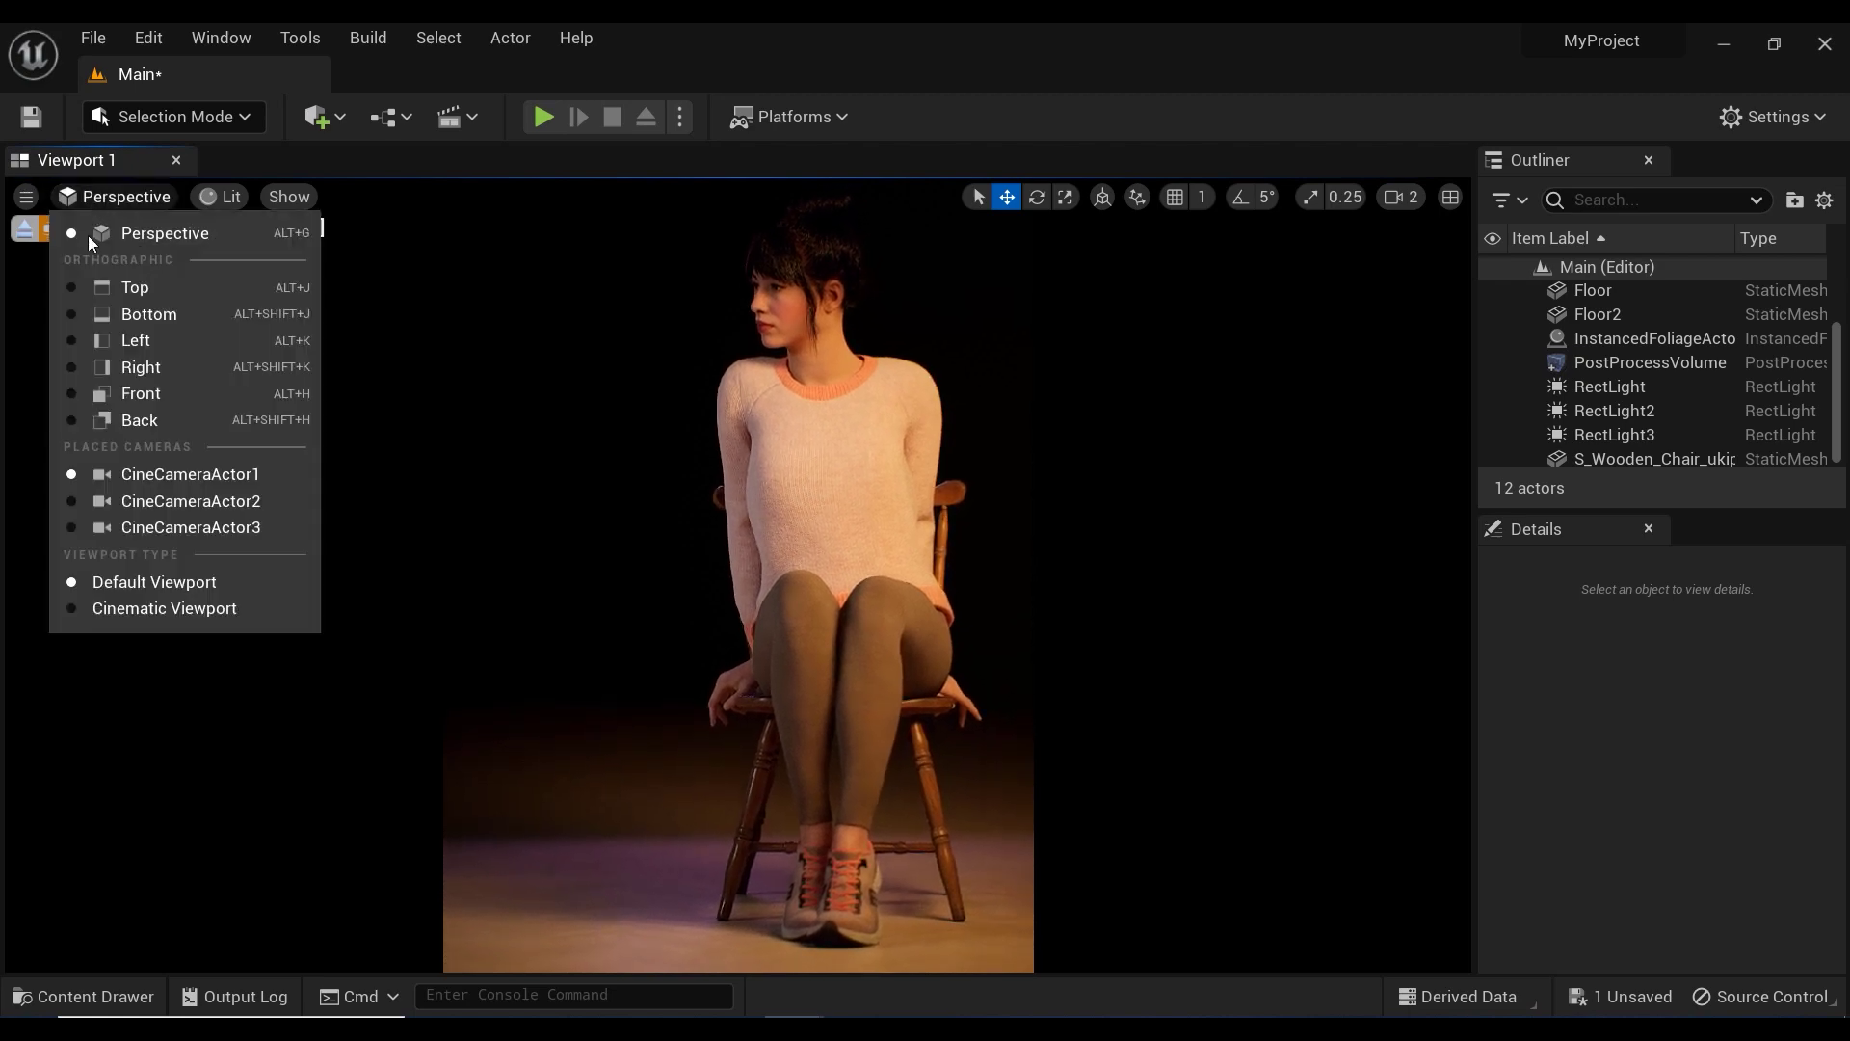
pyautogui.click(158, 505)
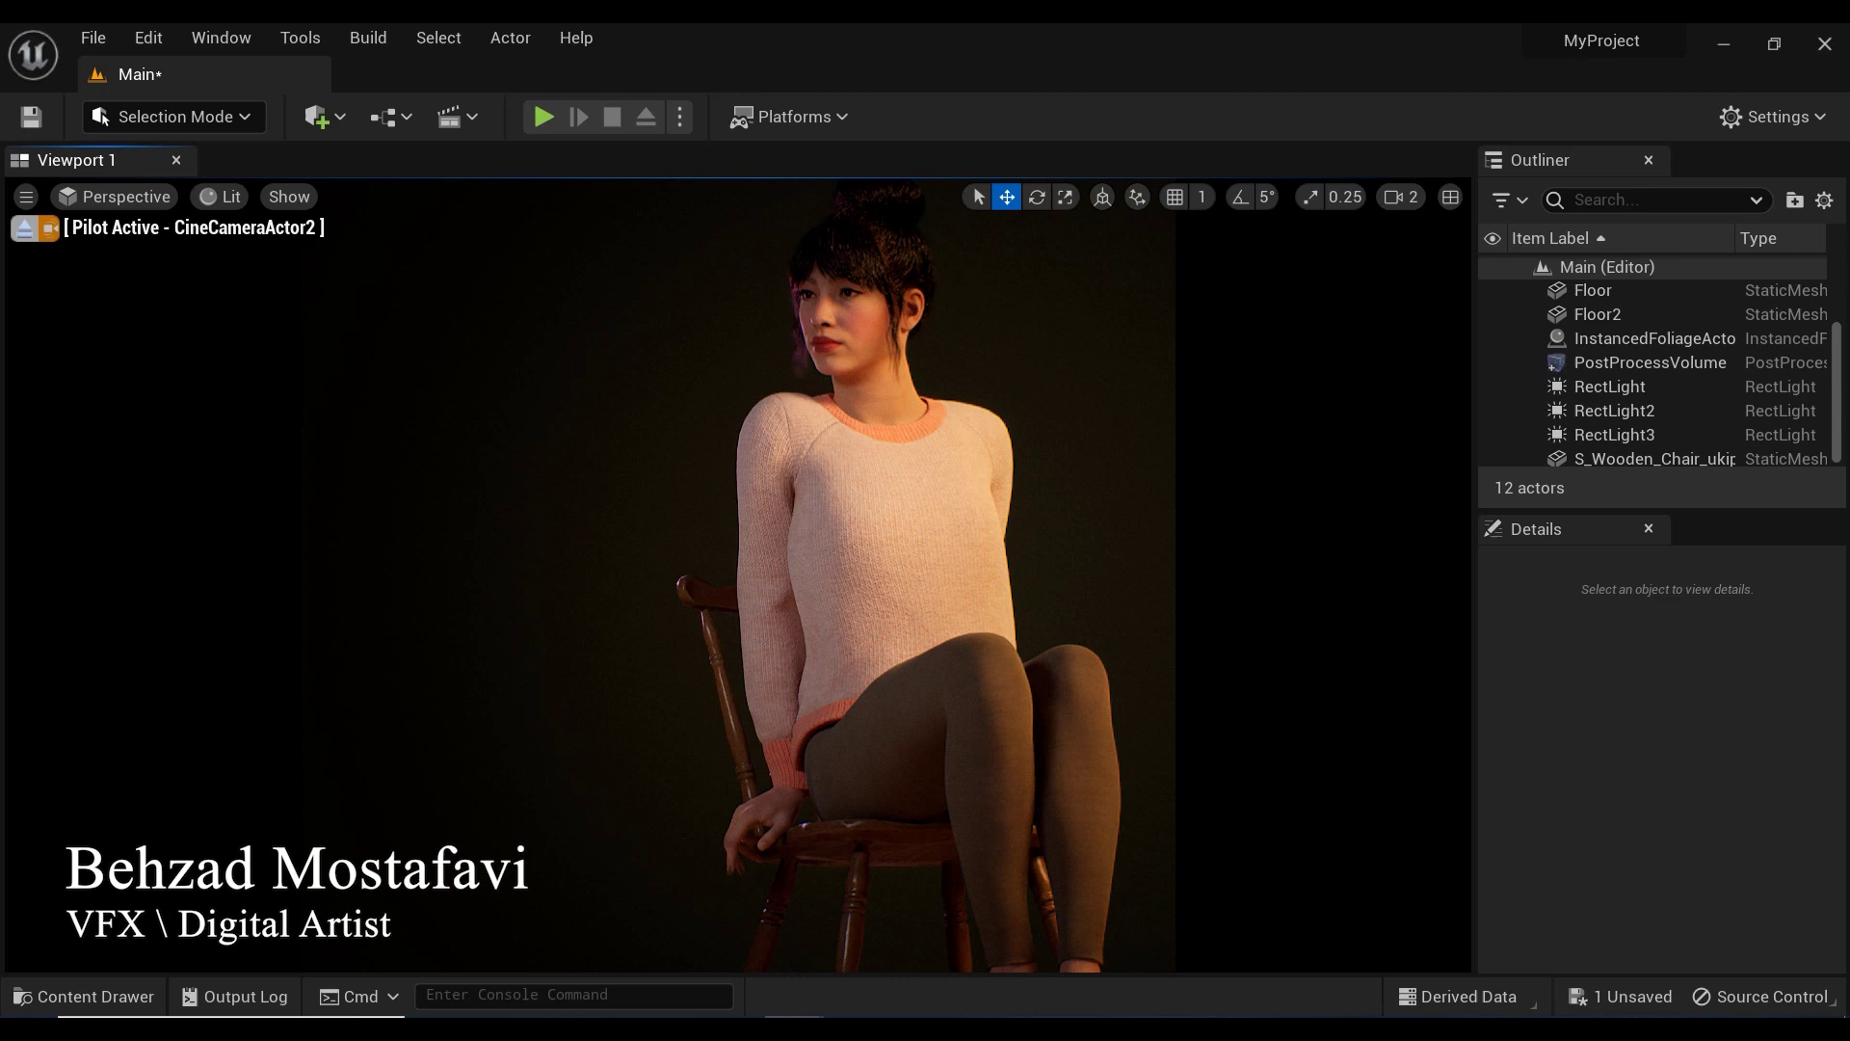
pyautogui.click(124, 199)
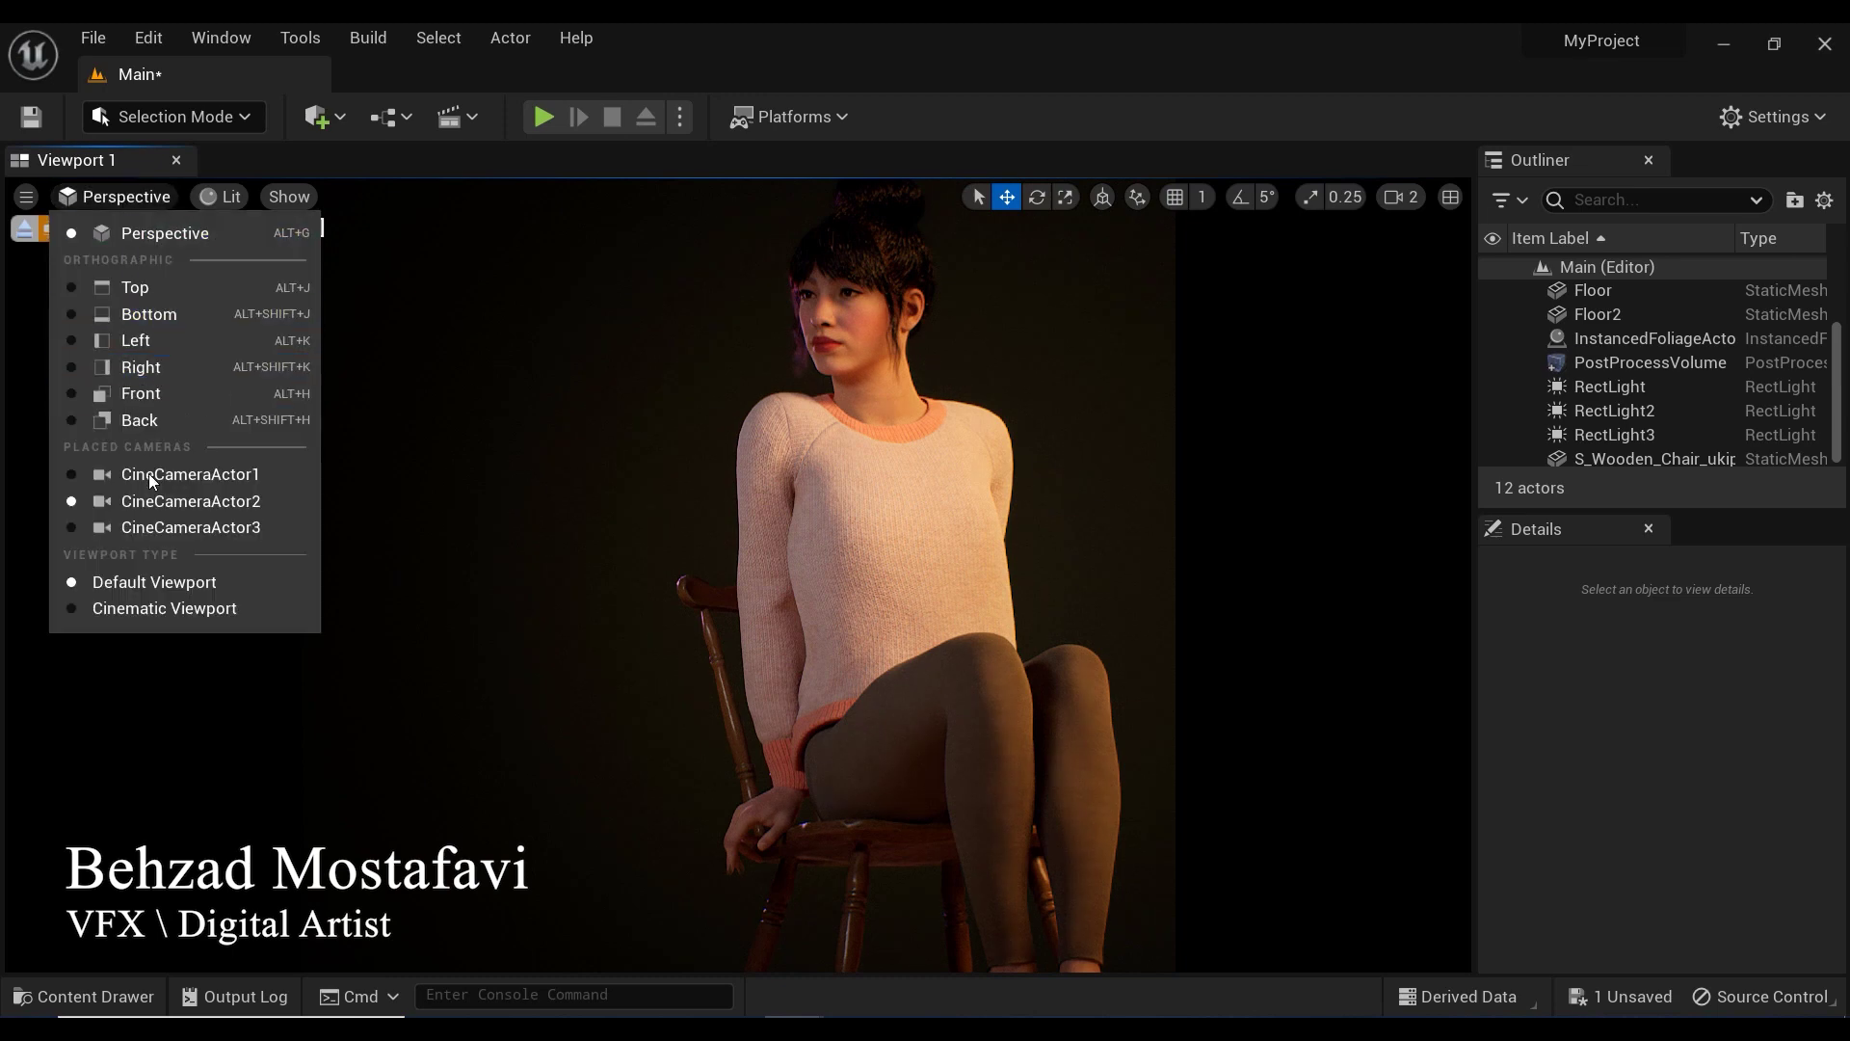
pyautogui.click(147, 527)
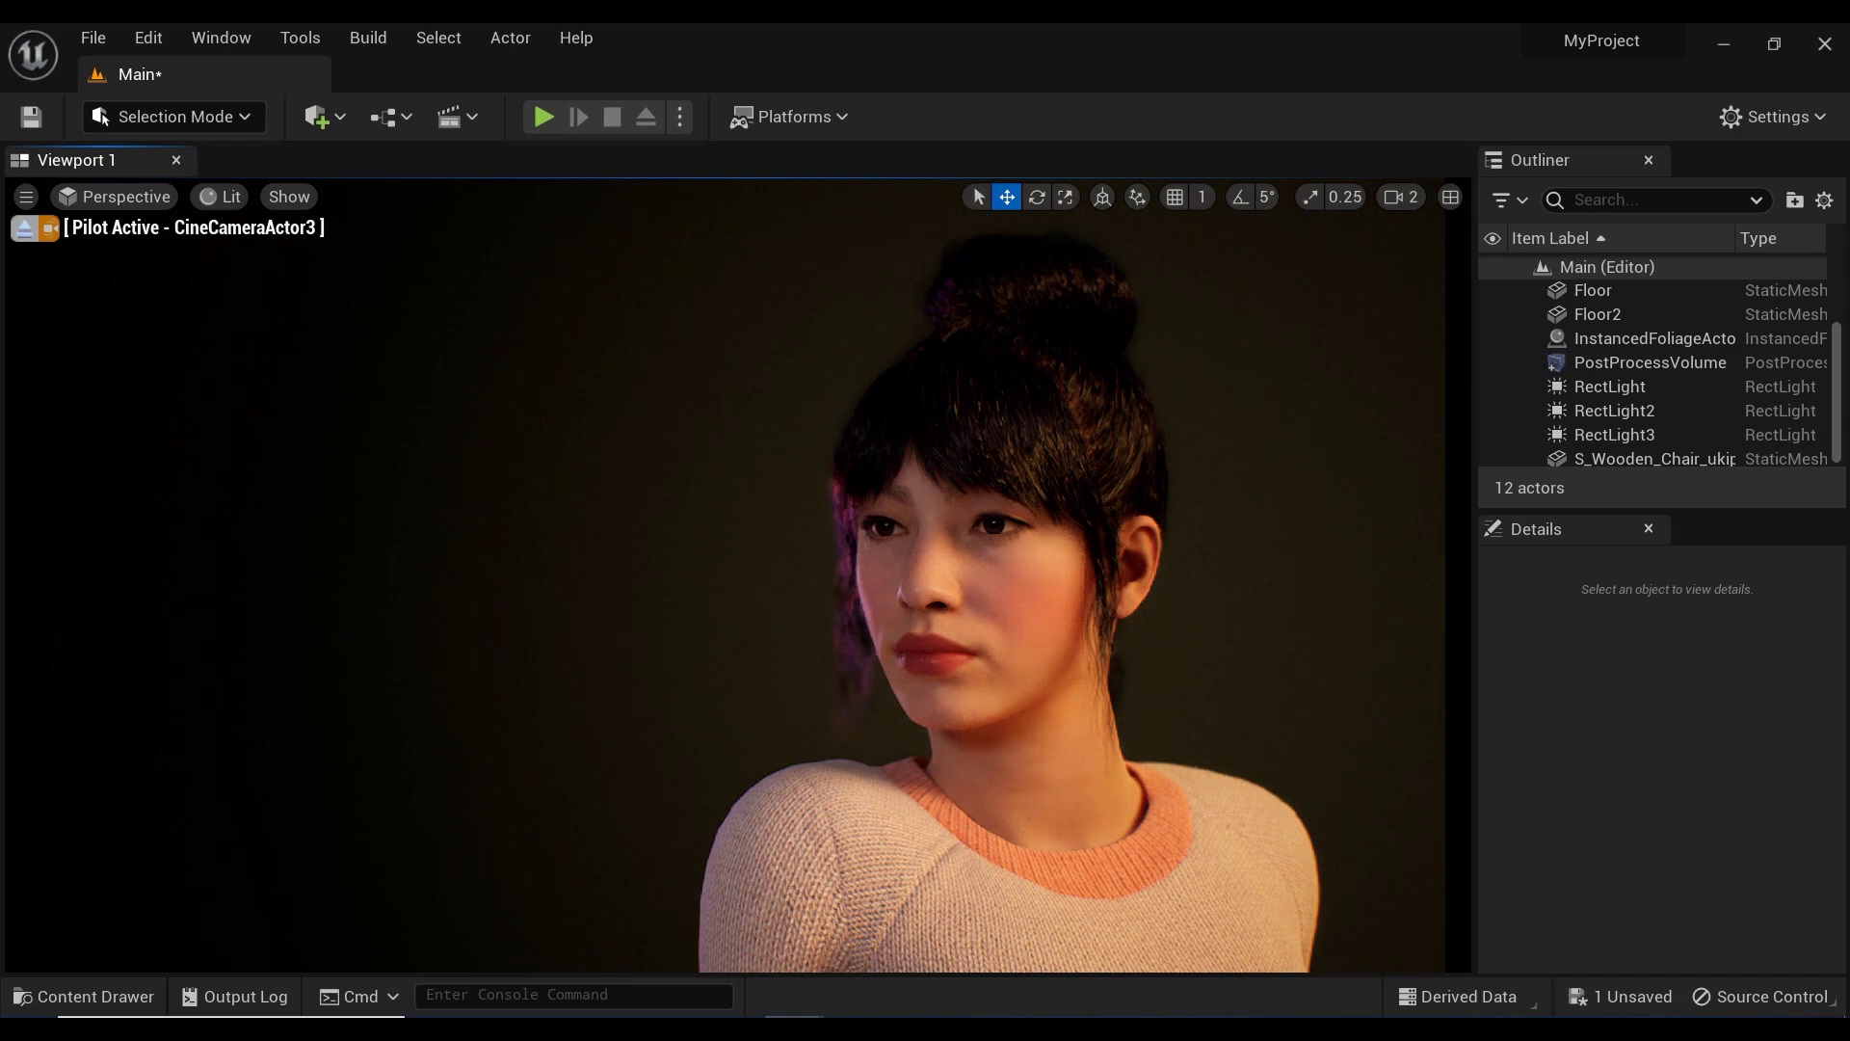
pyautogui.click(144, 203)
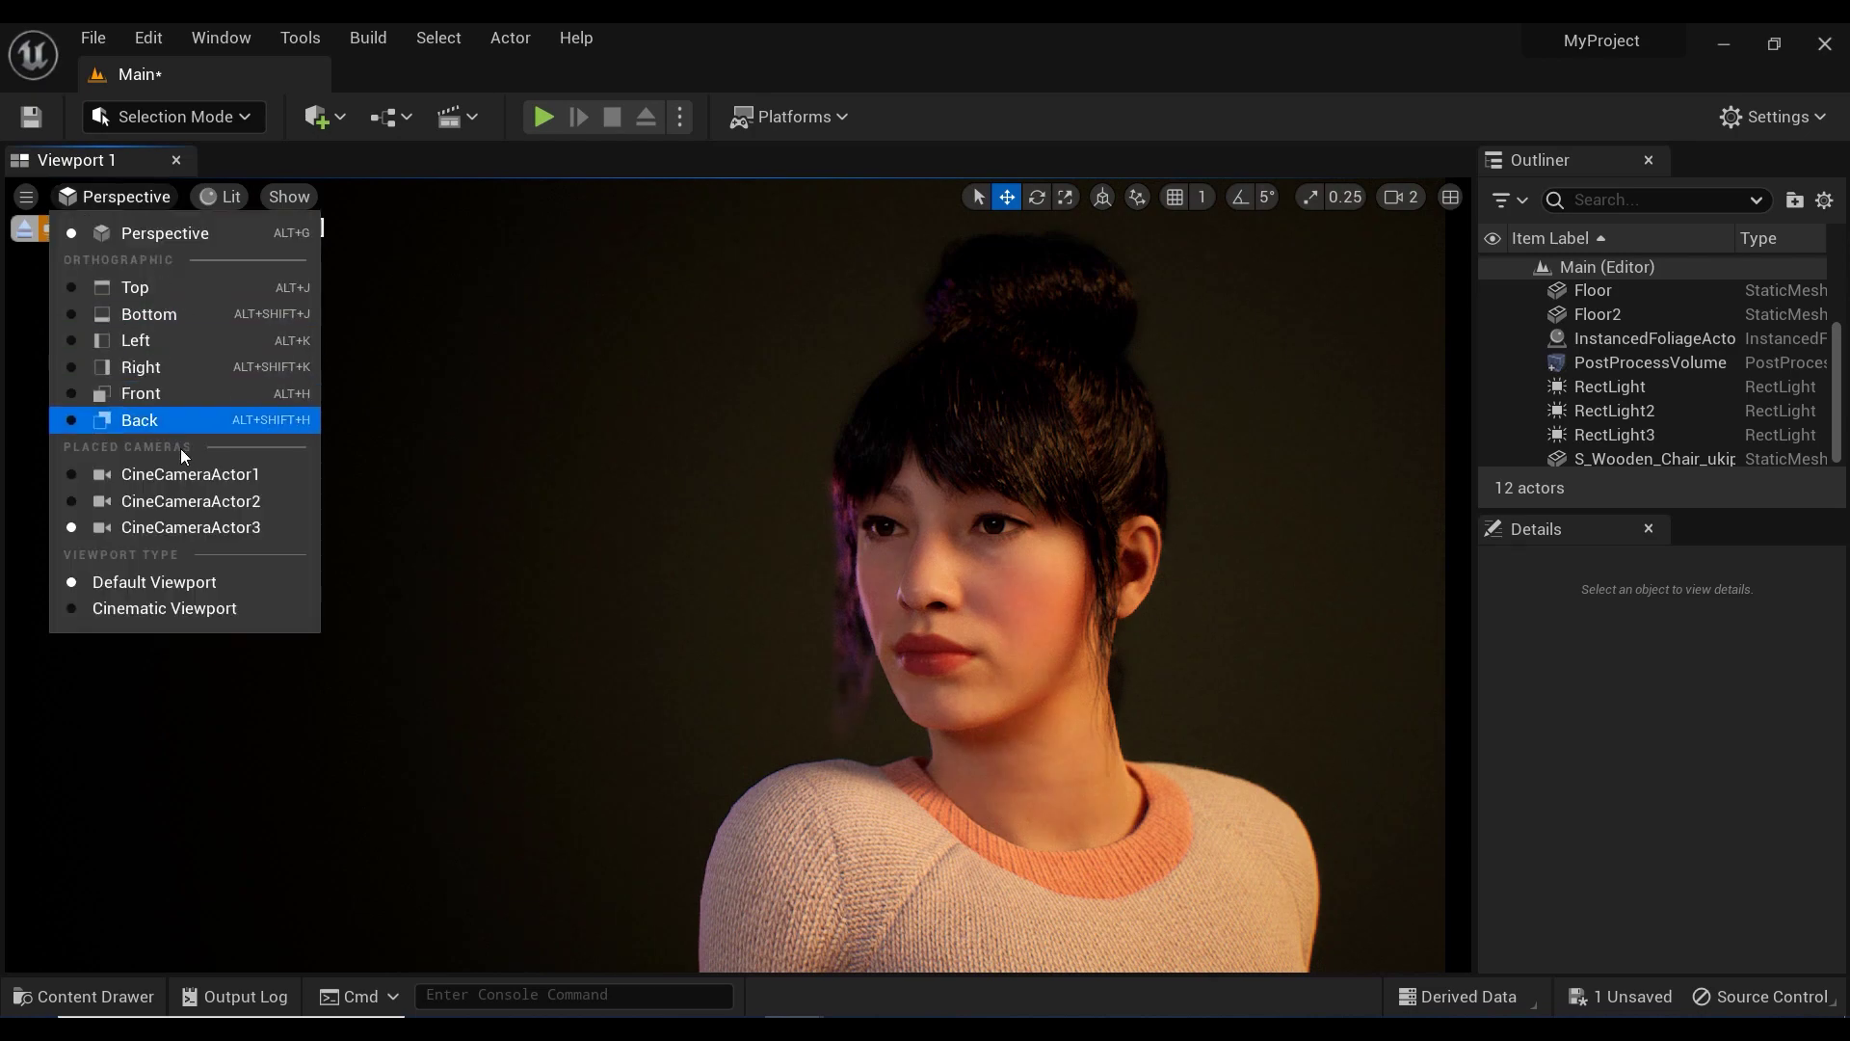
pyautogui.click(187, 468)
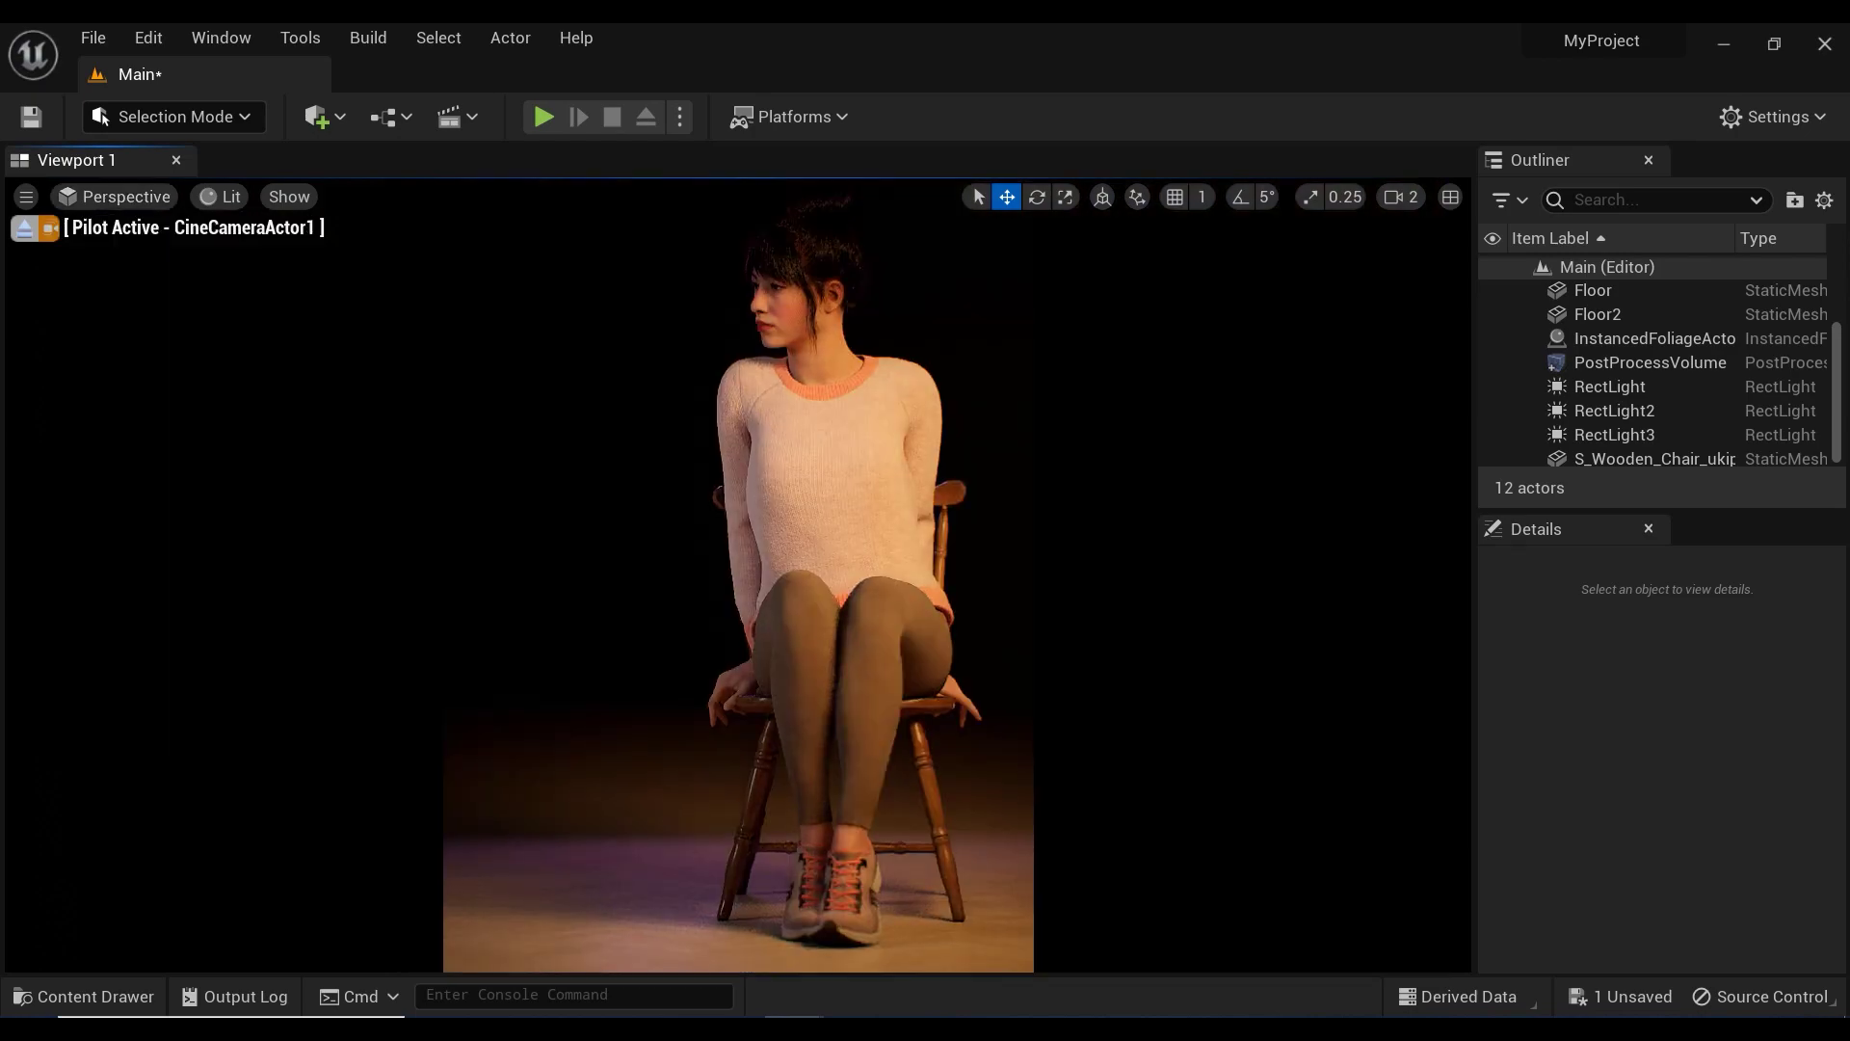
# Stop piloting CineCameraActor1 and bring the free perspective view close to the seated character.
pyautogui.click(48, 227)
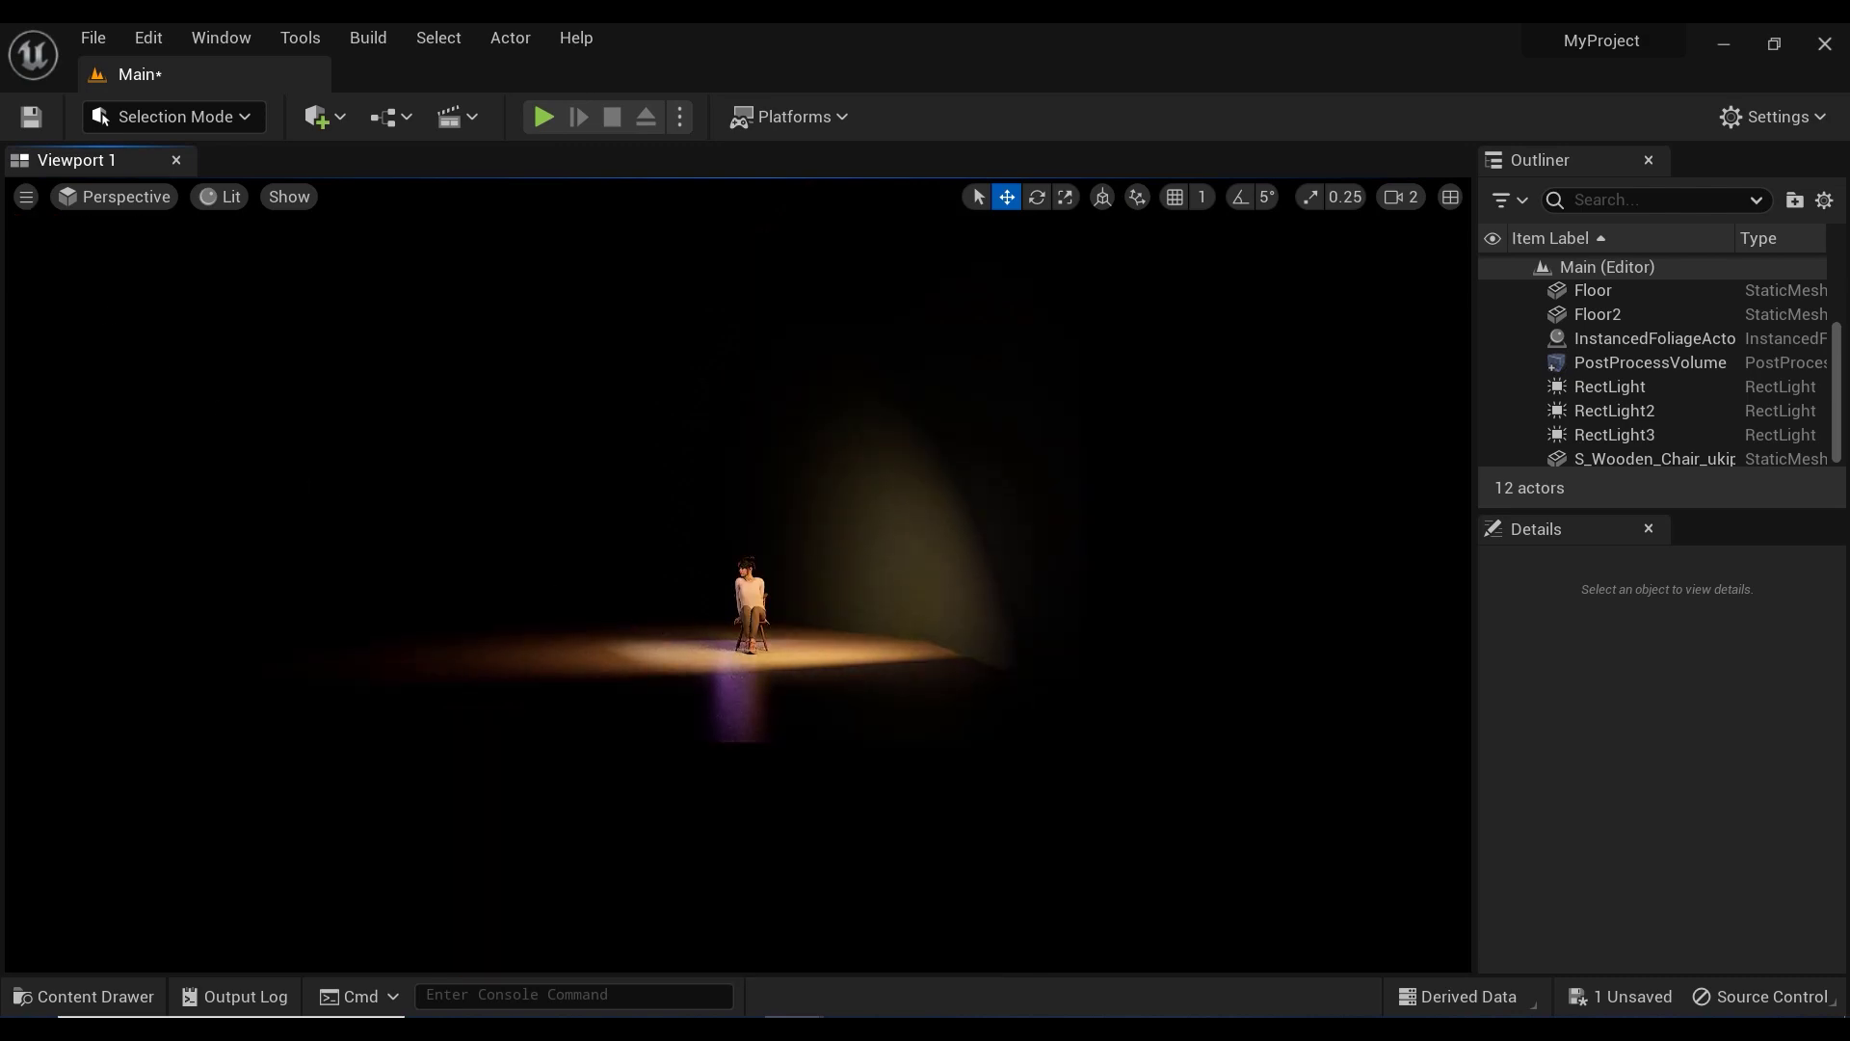
pyautogui.press('w')
pyautogui.moveTo(738, 578); pyautogui.dragTo(711, 610, button='right')
pyautogui.press('w')
pyautogui.press('w')
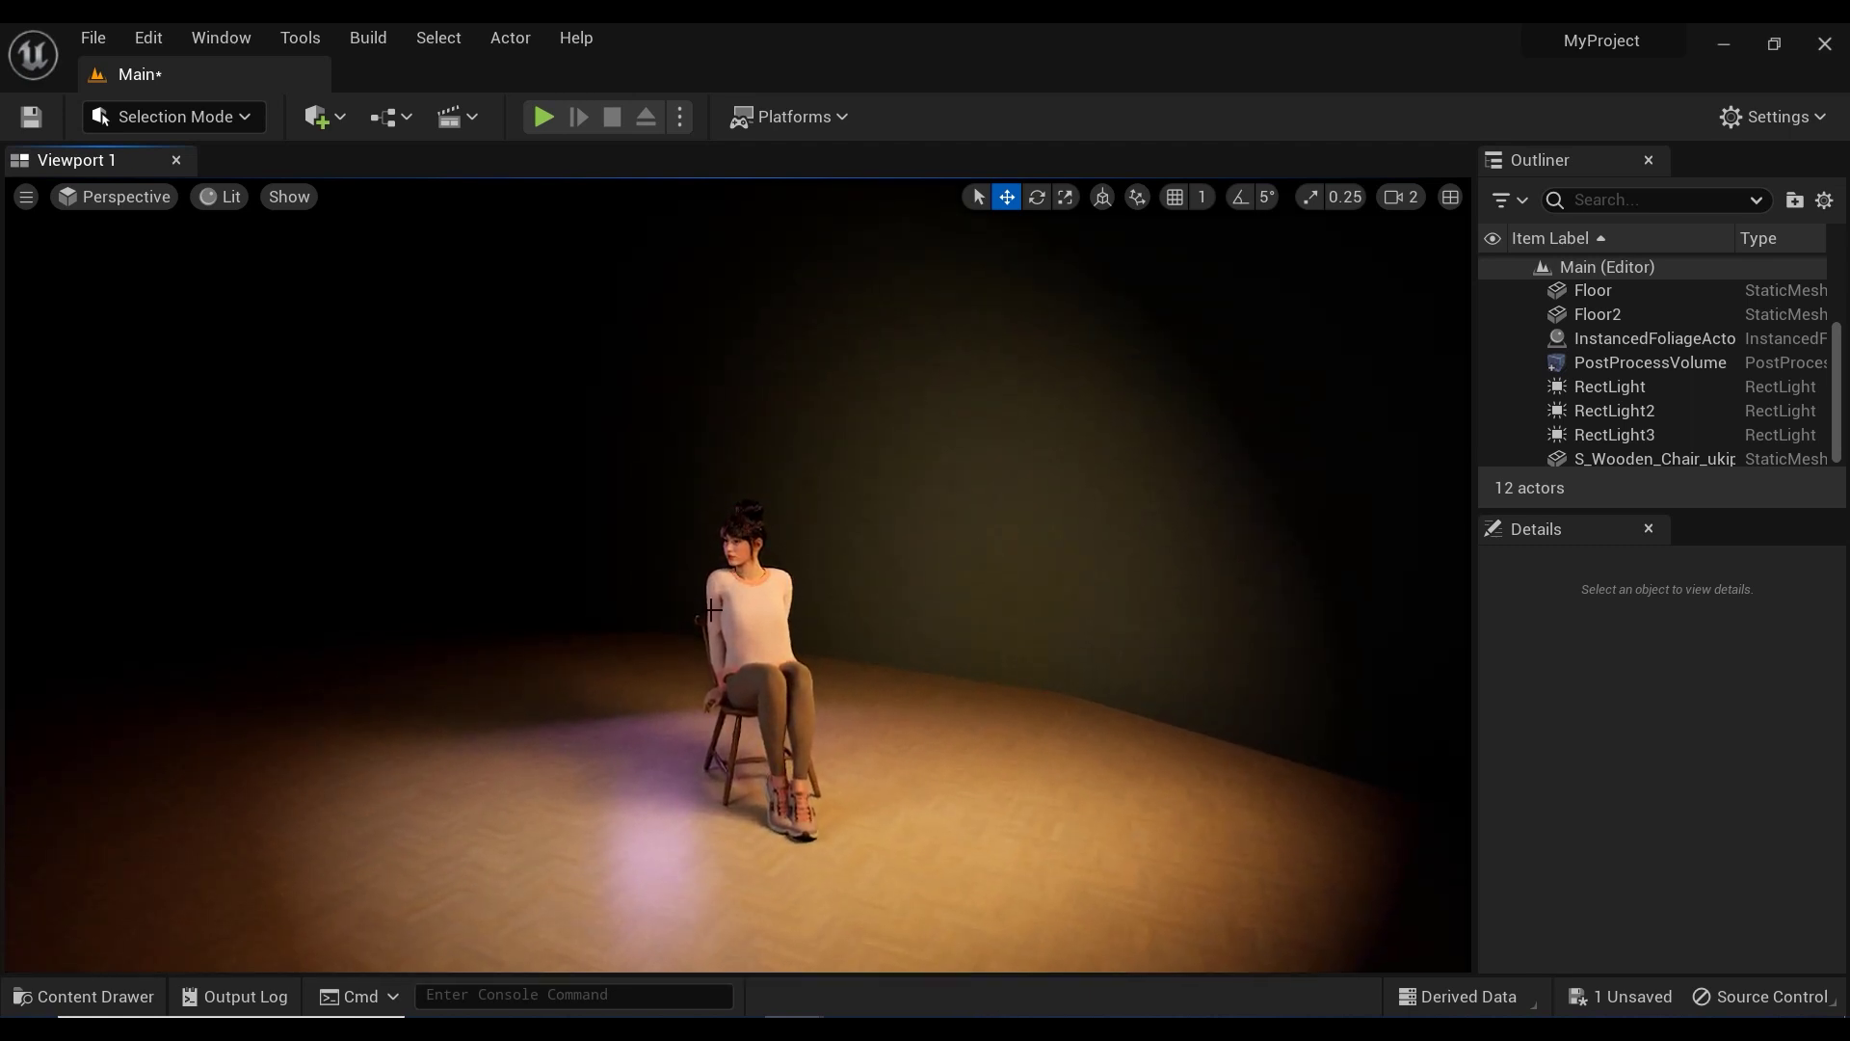
# Inspect the character, chair, floor and wall in Unlit view mode, then restore the Lit view mode.
pyautogui.click(225, 200)
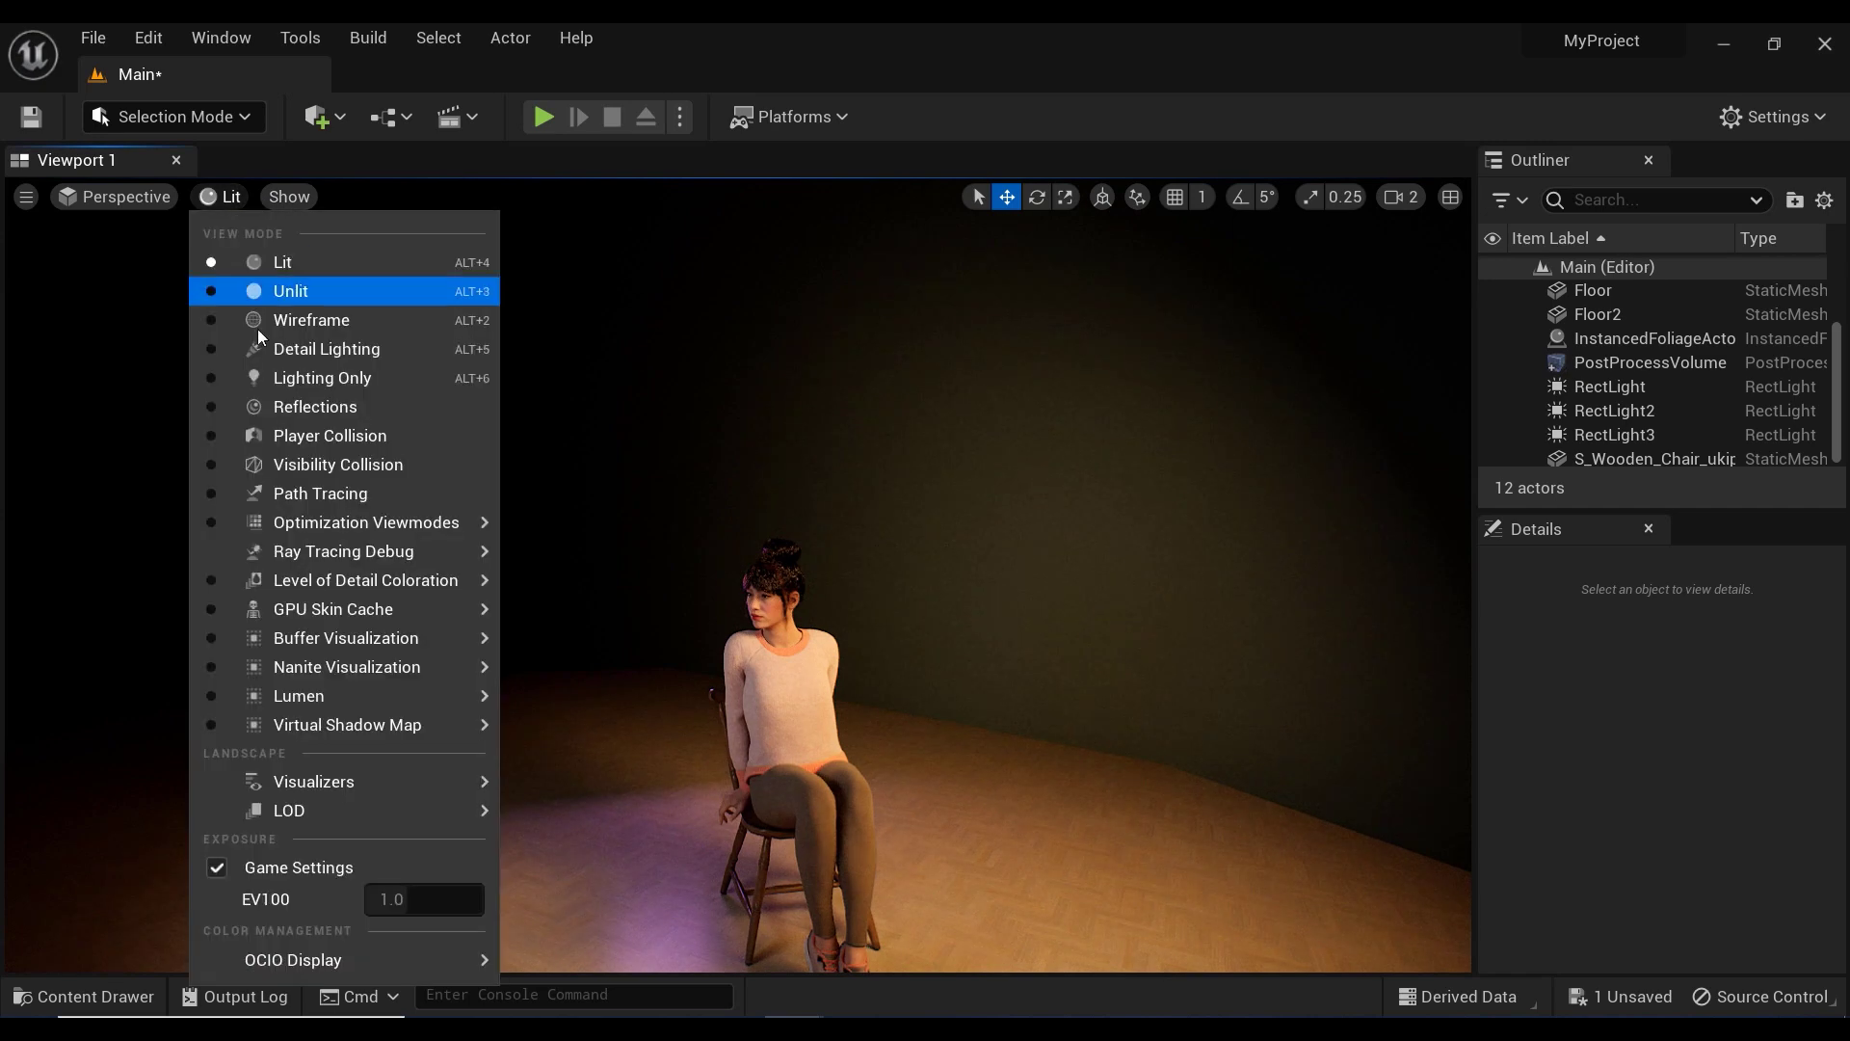
pyautogui.click(312, 292)
pyautogui.moveTo(663, 639)
pyautogui.mouseDown(button='right')
pyautogui.moveTo(665, 663)
pyautogui.moveTo(809, 659)
pyautogui.moveTo(679, 648)
pyautogui.mouseUp(button='right')
pyautogui.press('a')
pyautogui.press('s')
pyautogui.press('d')
pyautogui.press('w')
pyautogui.moveTo(568, 721); pyautogui.dragTo(526, 686)
pyautogui.click(234, 198)
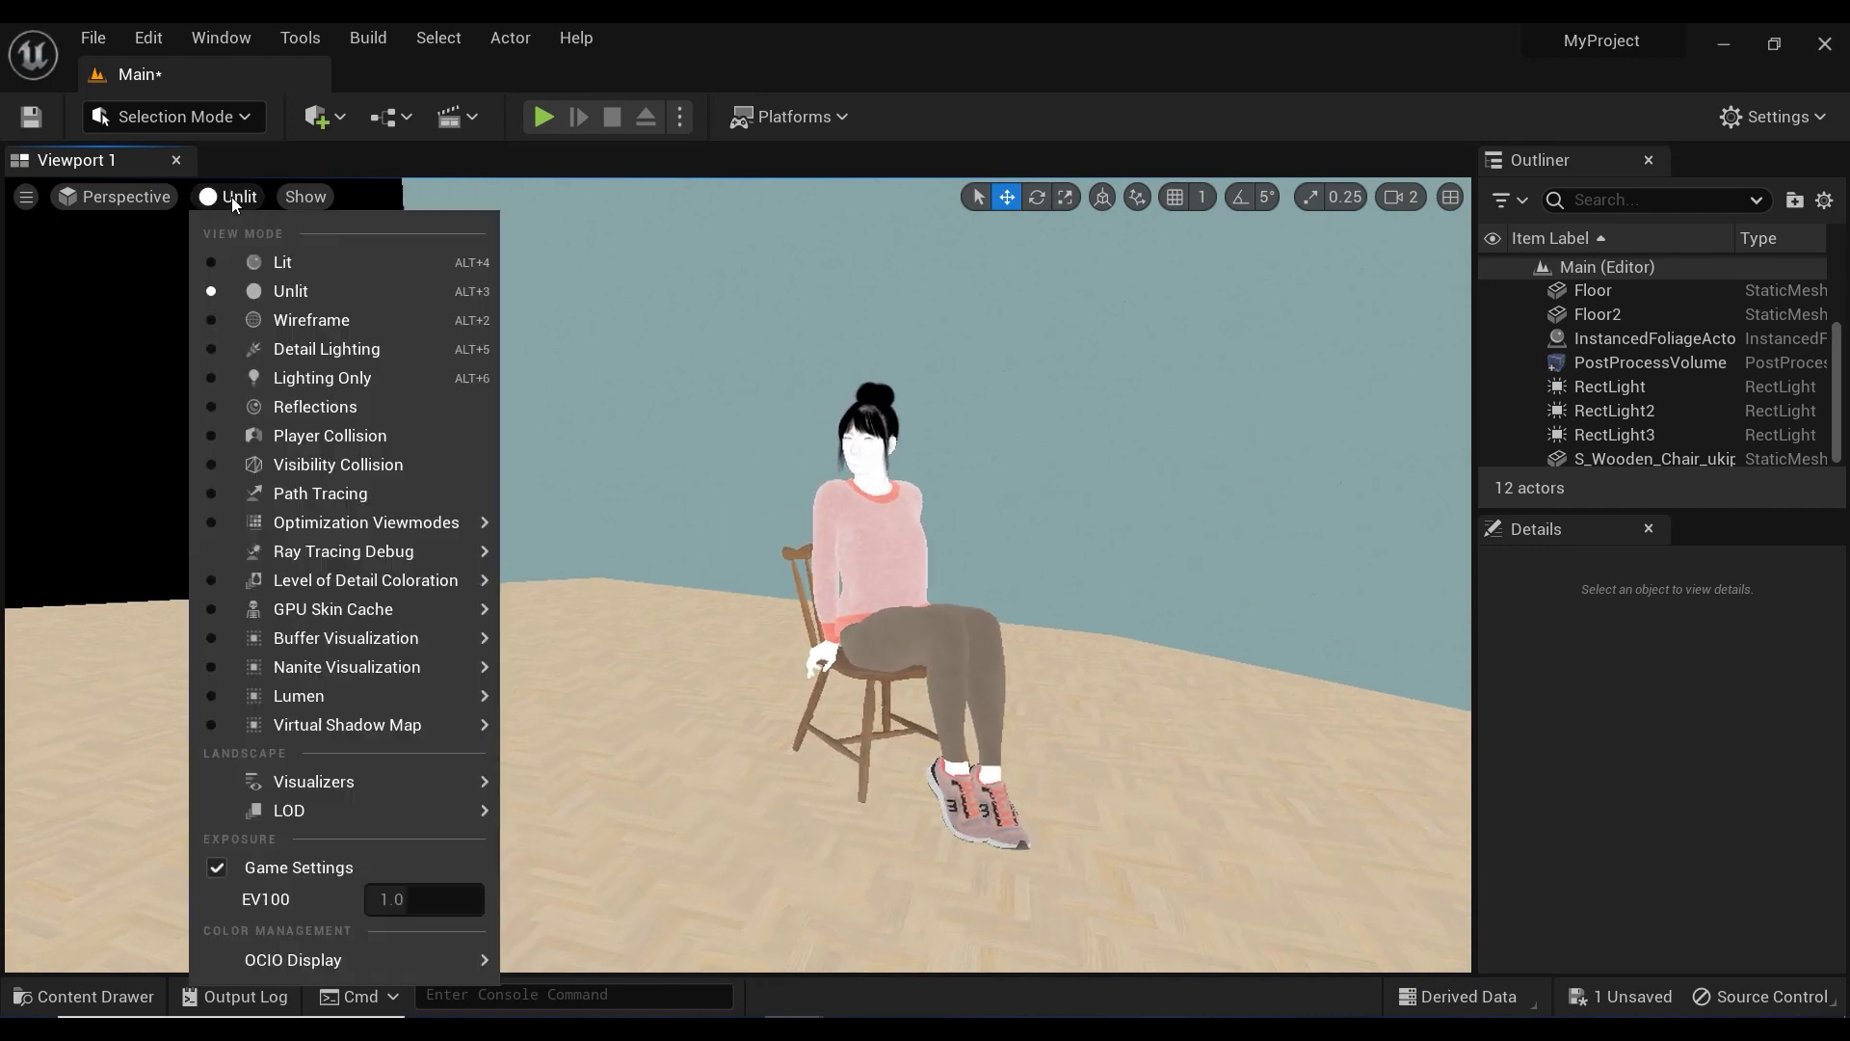
pyautogui.click(279, 262)
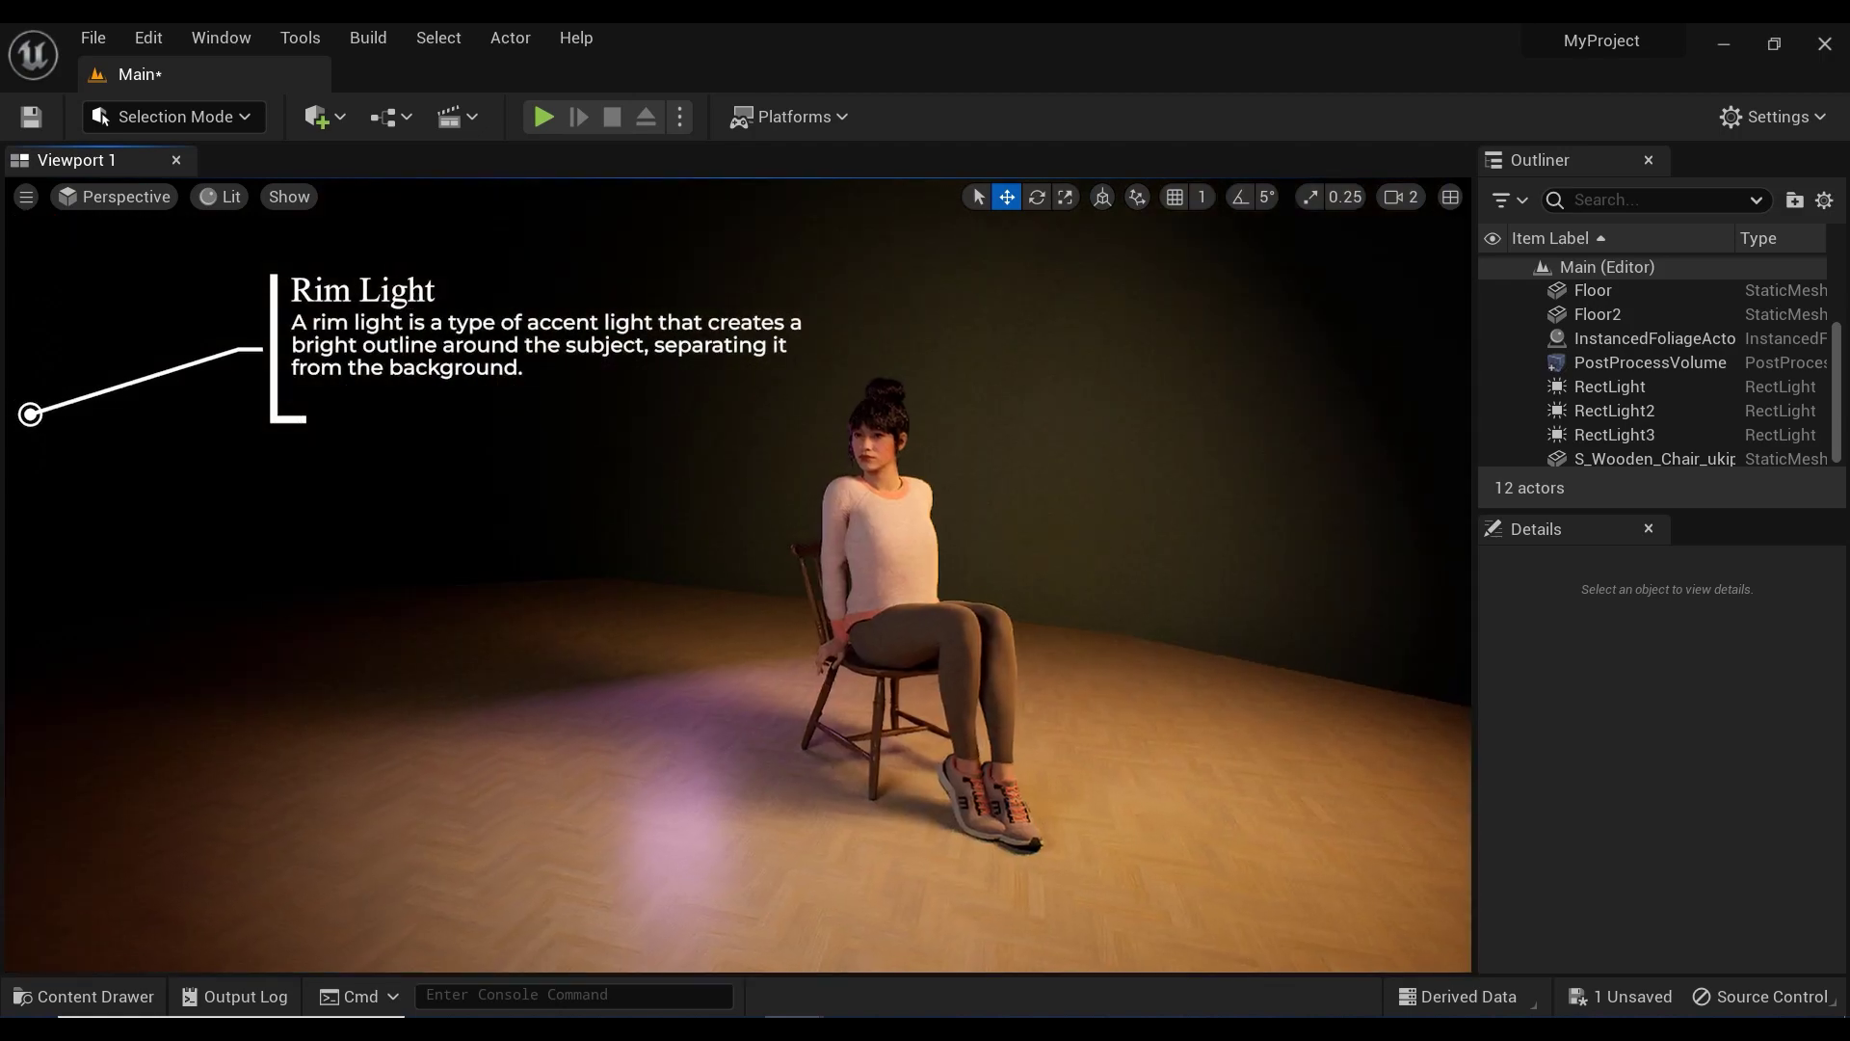
# Delete all three existing rect lights: RectLight, RectLight2 and RectLight3.
pyautogui.moveTo(738, 575); pyautogui.dragTo(735, 562, button='right')
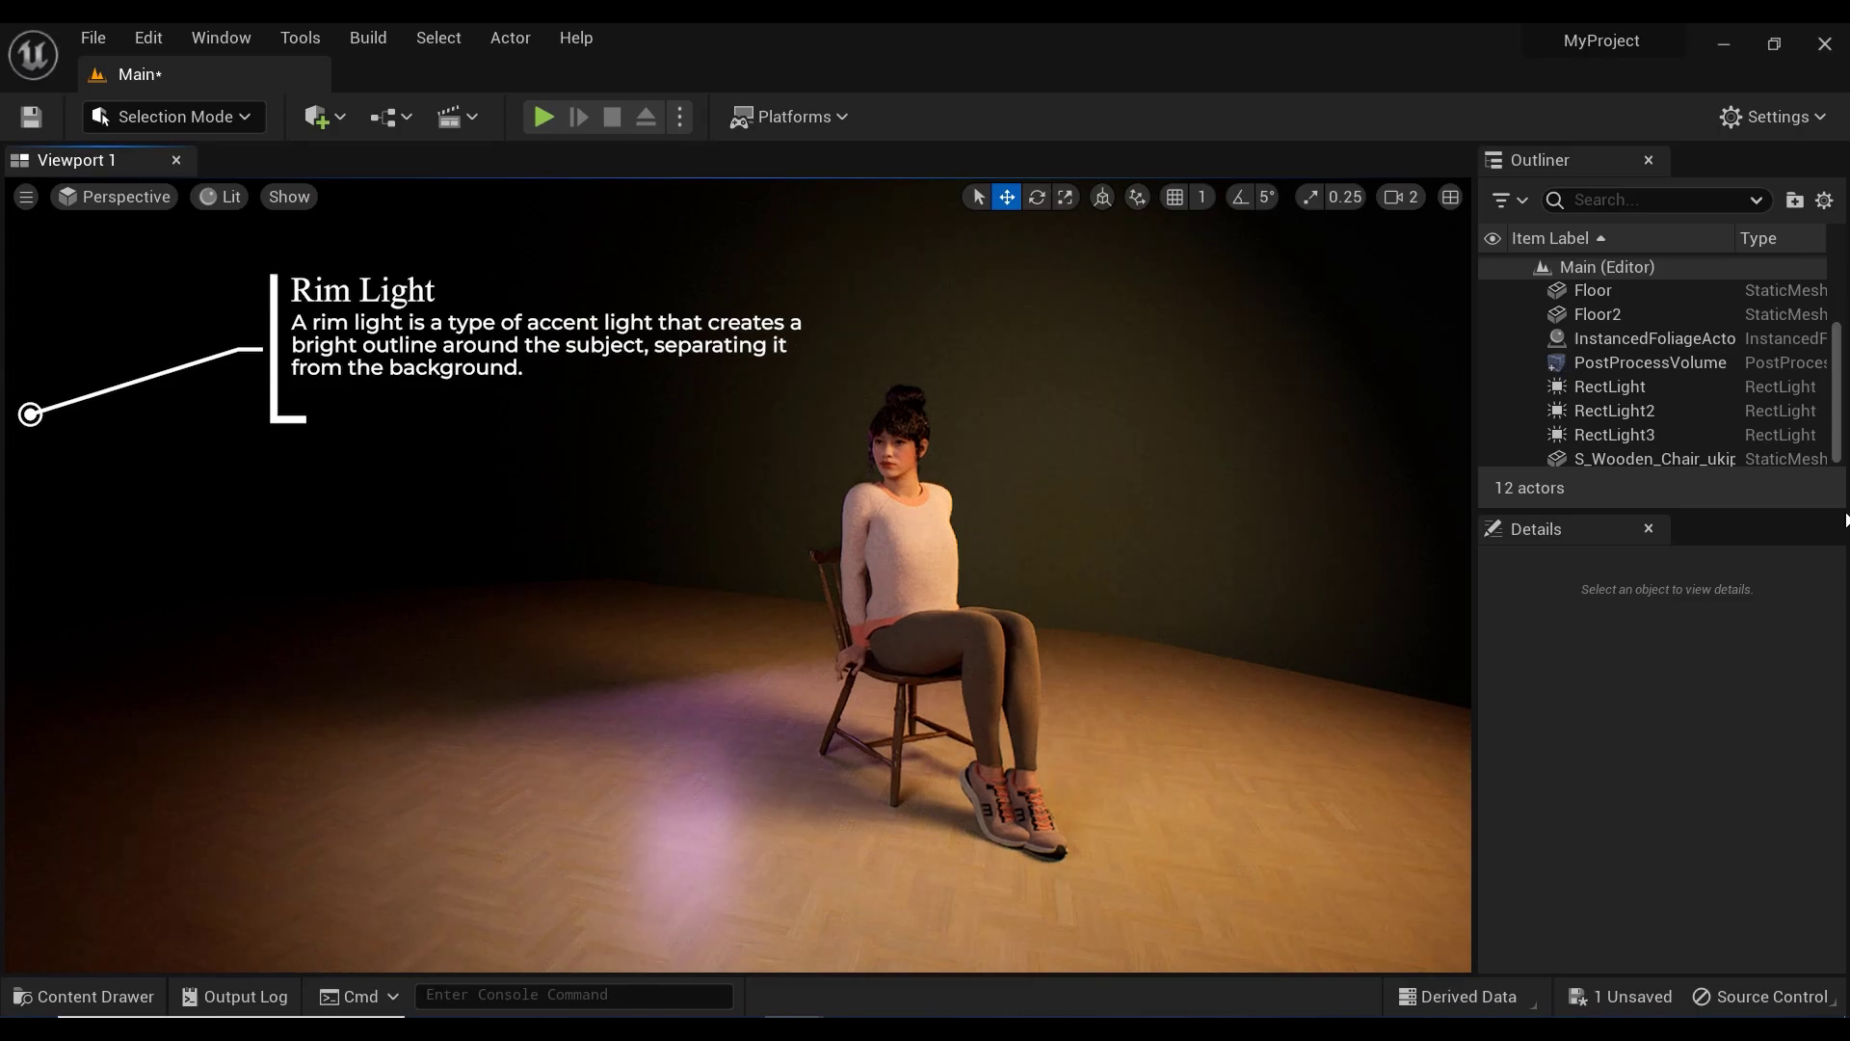
pyautogui.click(1654, 389)
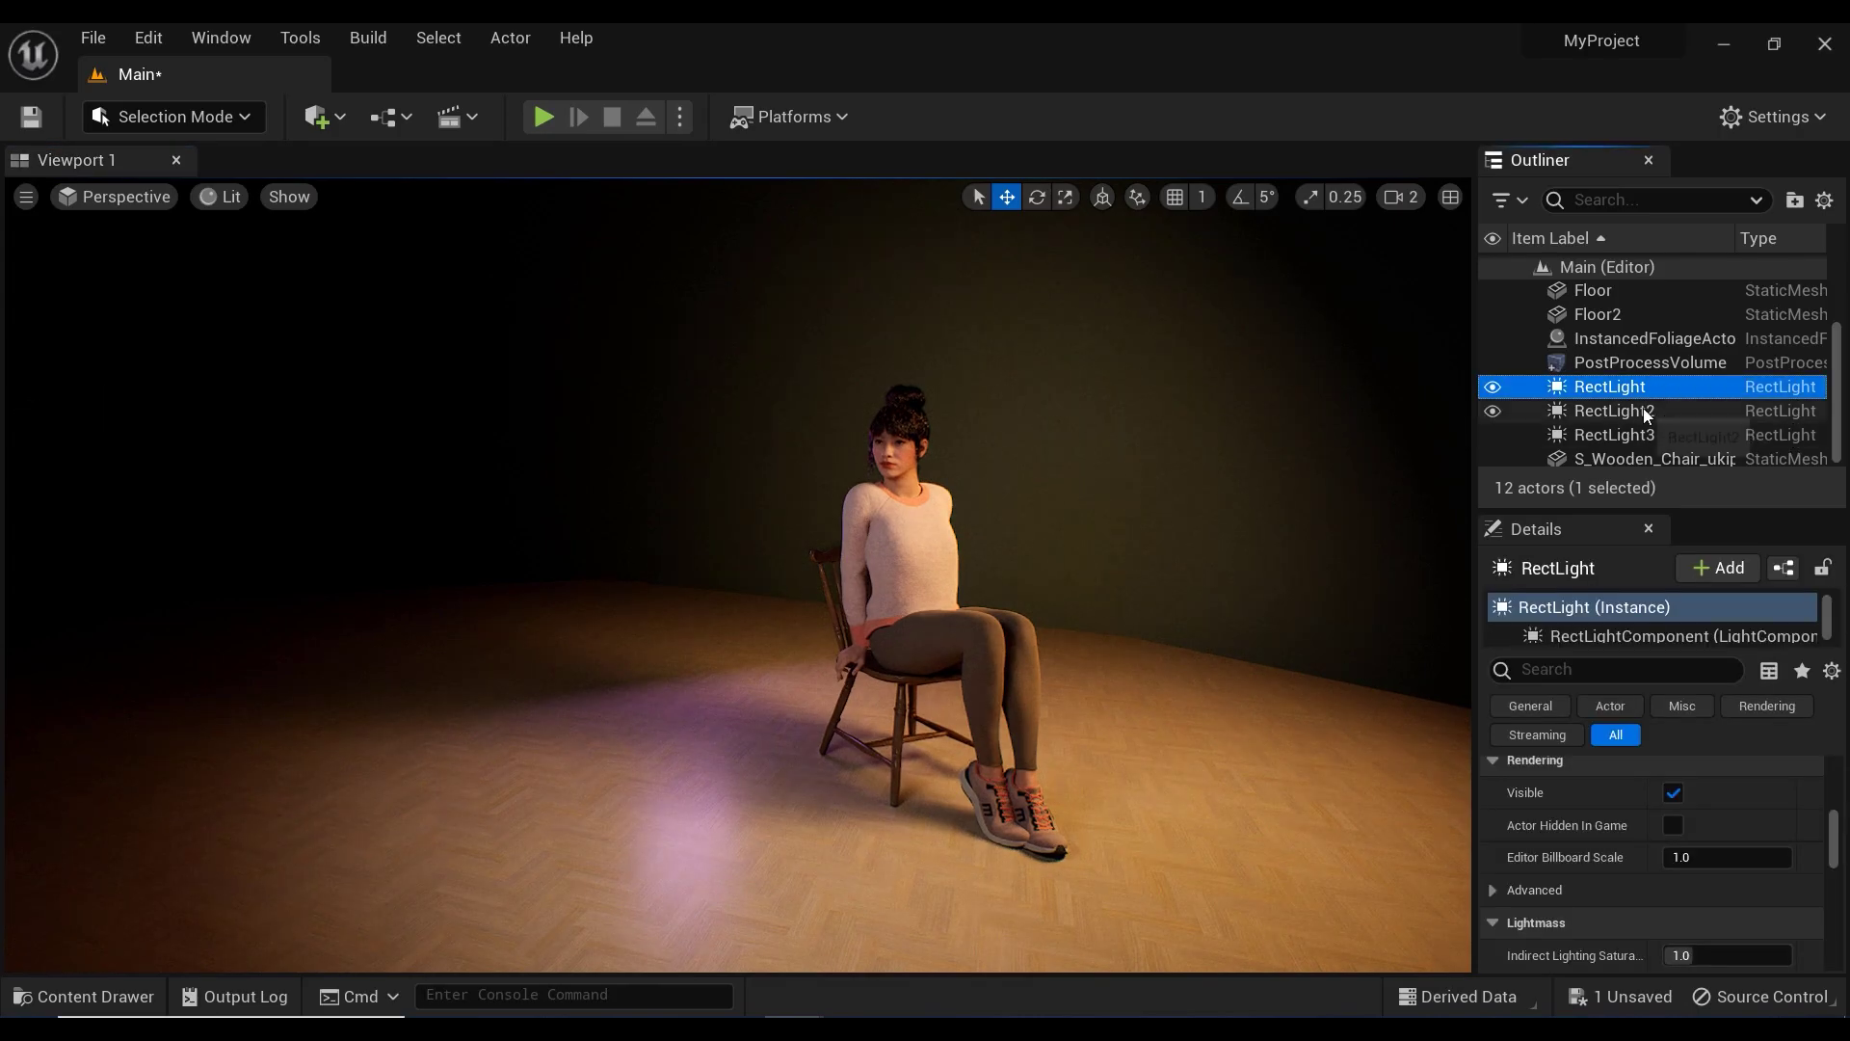
pyautogui.keyDown('ctrl'); pyautogui.click(1644, 409); pyautogui.keyUp('ctrl')
pyautogui.keyDown('ctrl'); pyautogui.click(1646, 437); pyautogui.keyUp('ctrl')
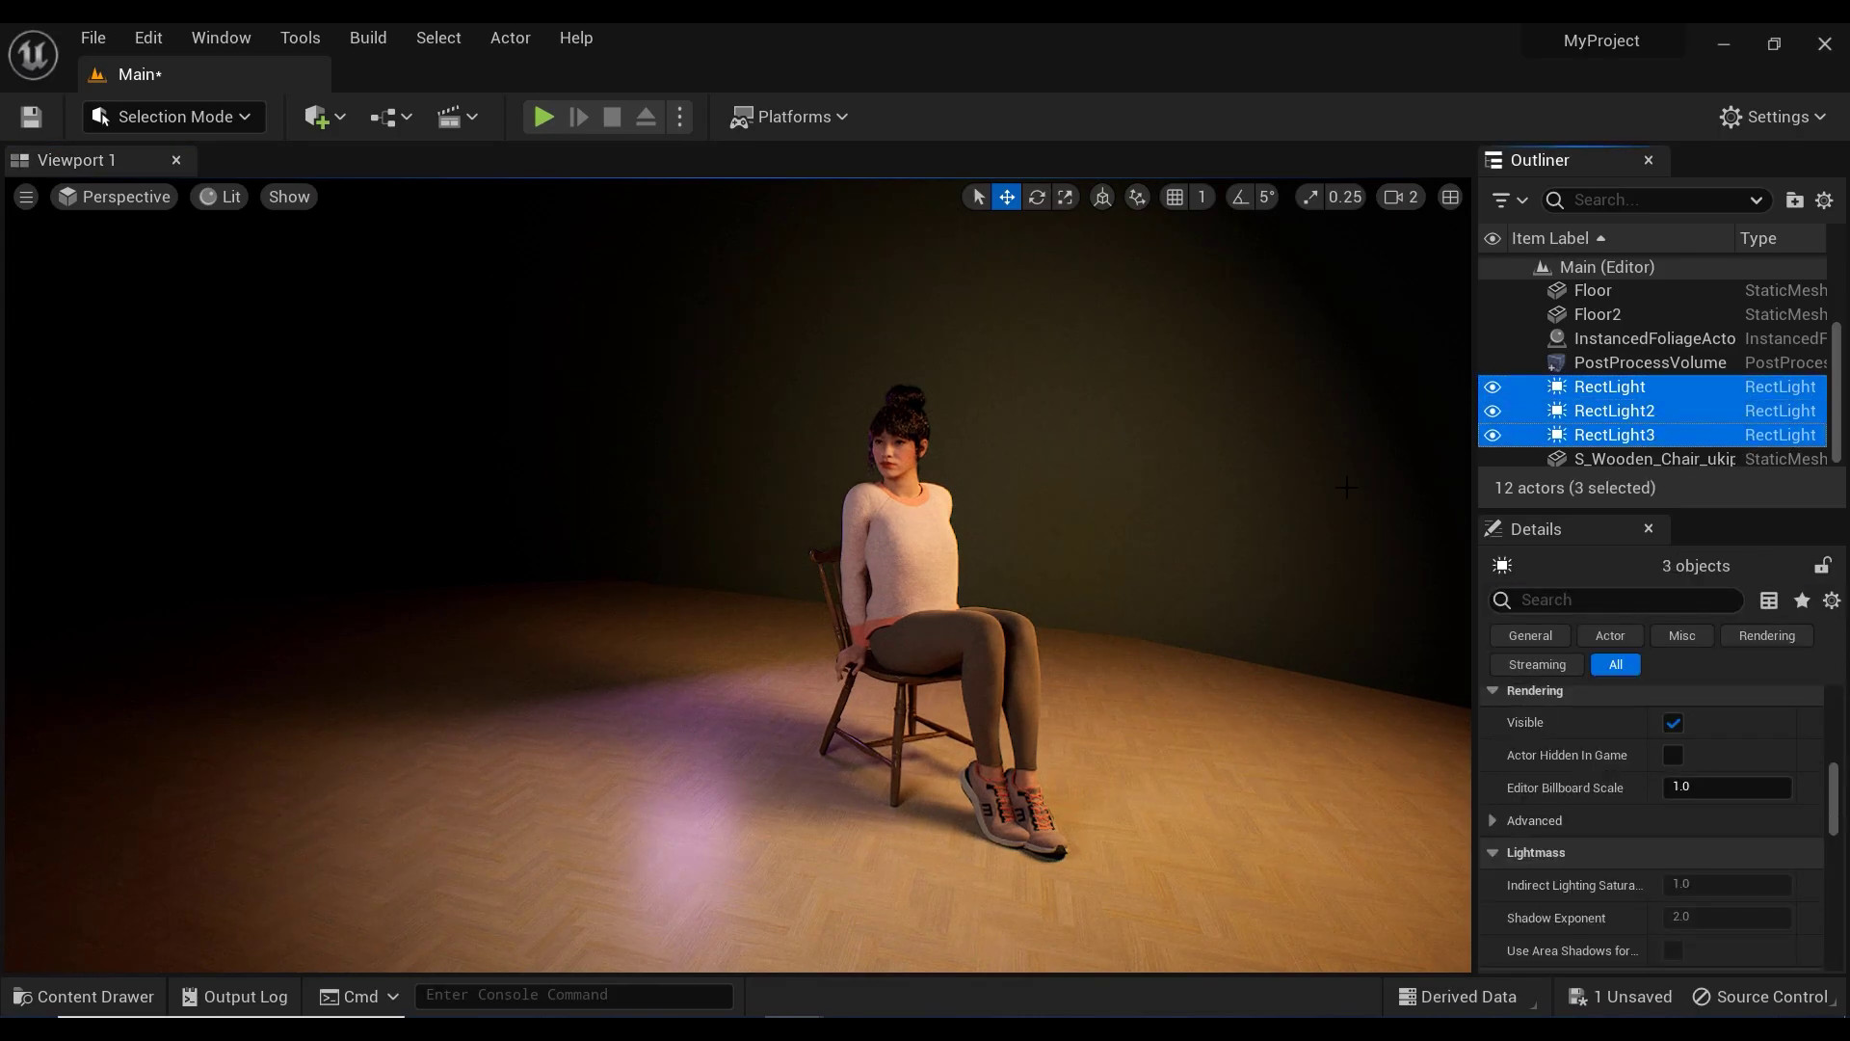
pyautogui.press('Delete')
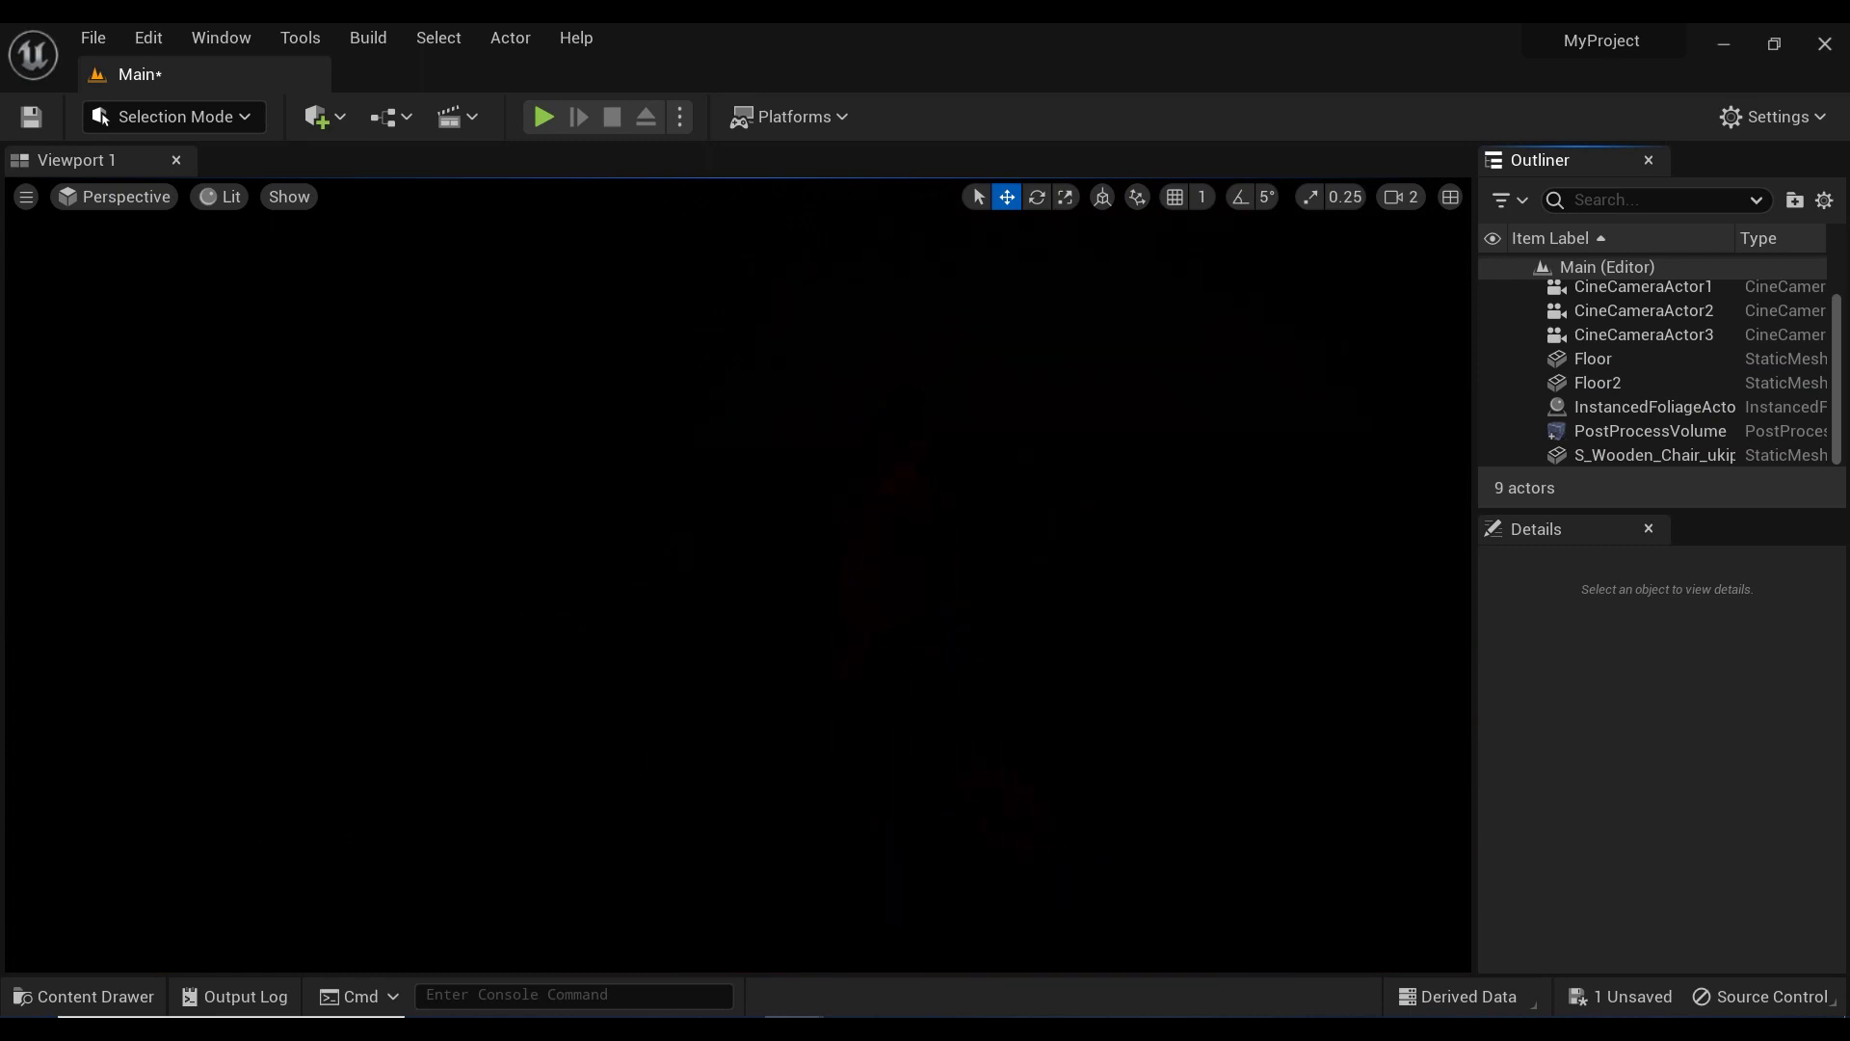
# Place a Rect Light on the floor area in front of the seated character and turn it to face her.
pyautogui.click(326, 120)
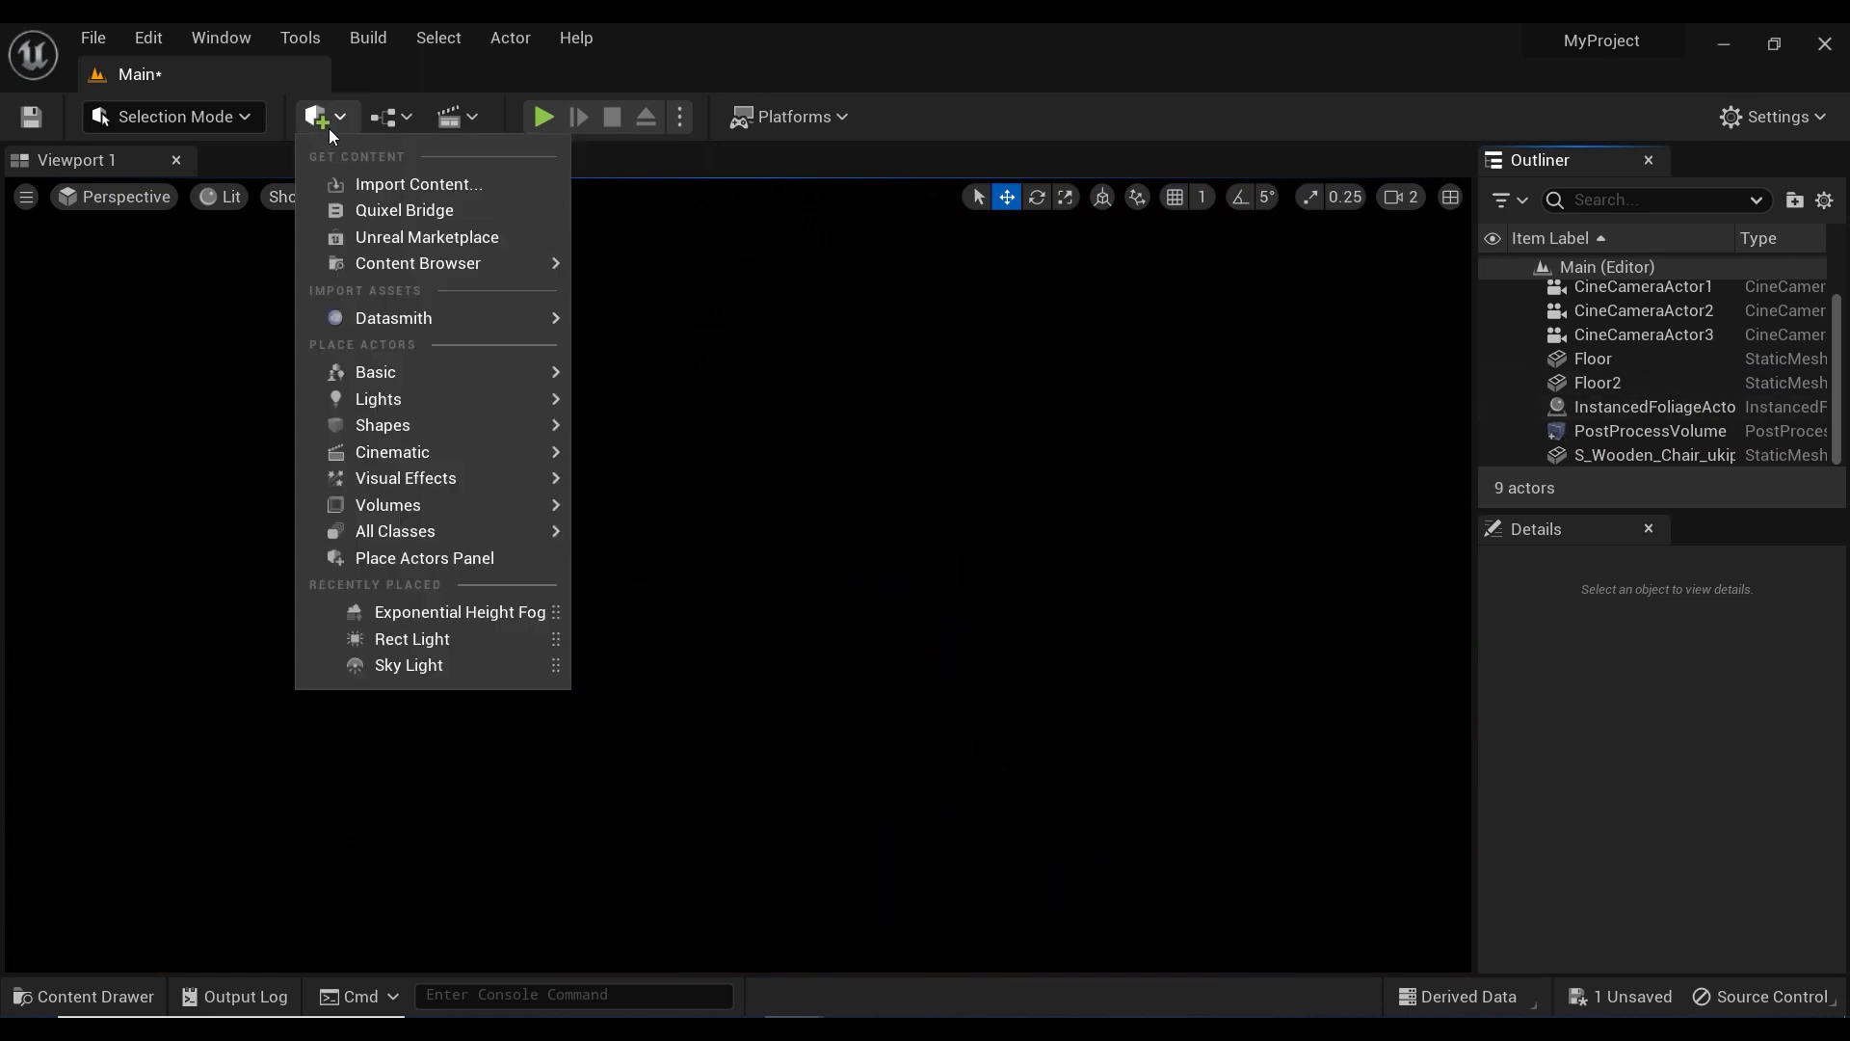
pyautogui.moveTo(507, 401)
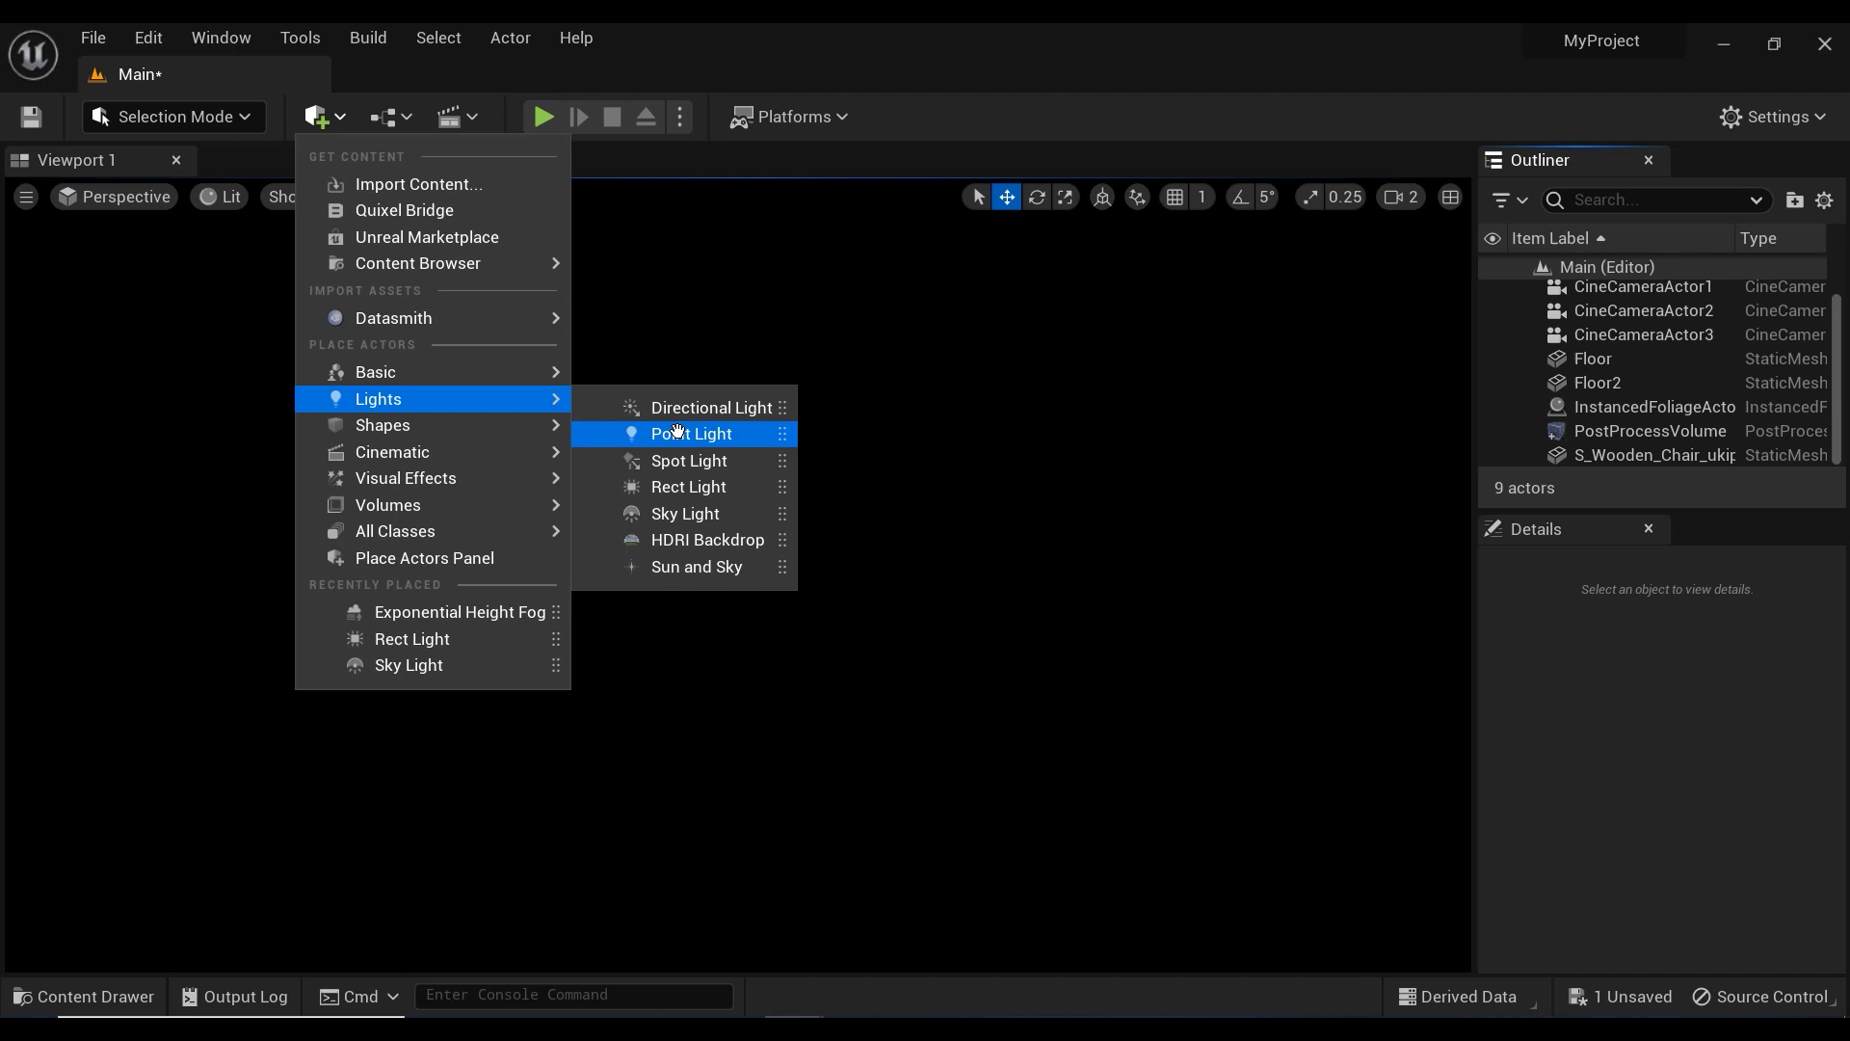
pyautogui.moveTo(709, 484); pyautogui.dragTo(1198, 636)
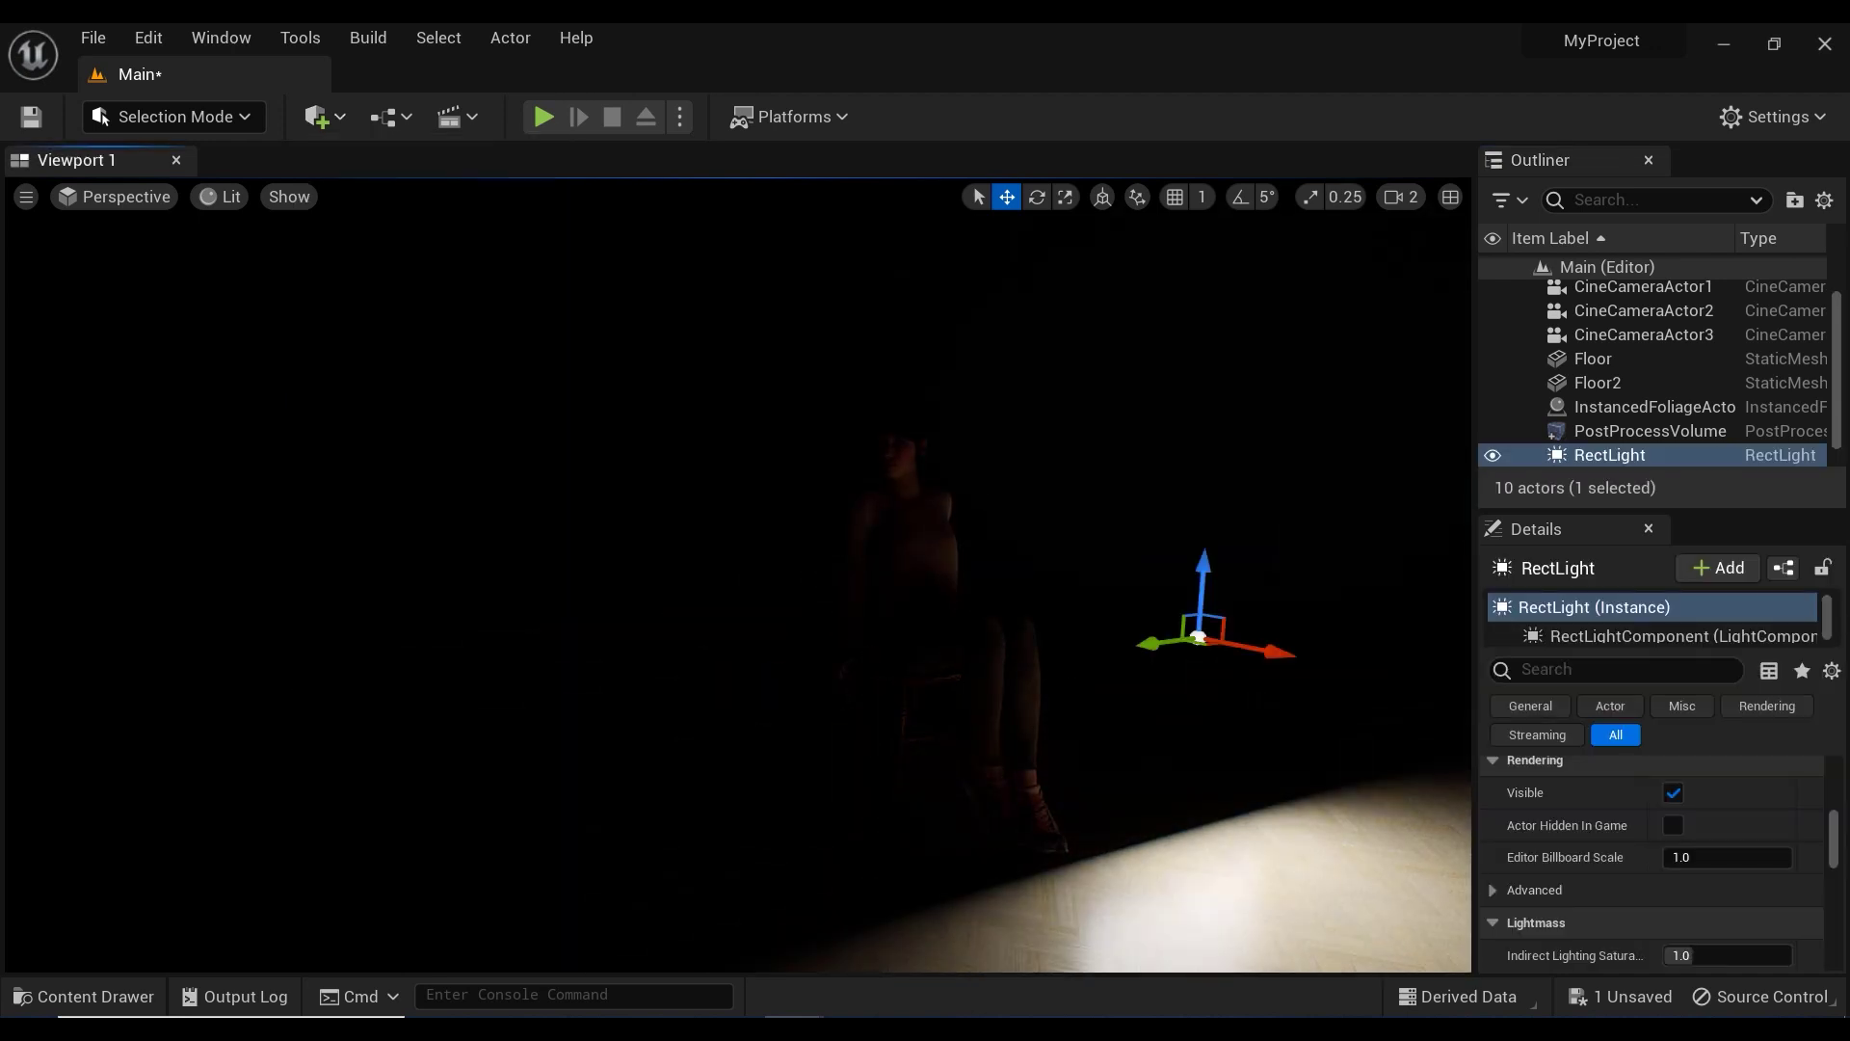
pyautogui.press('f')
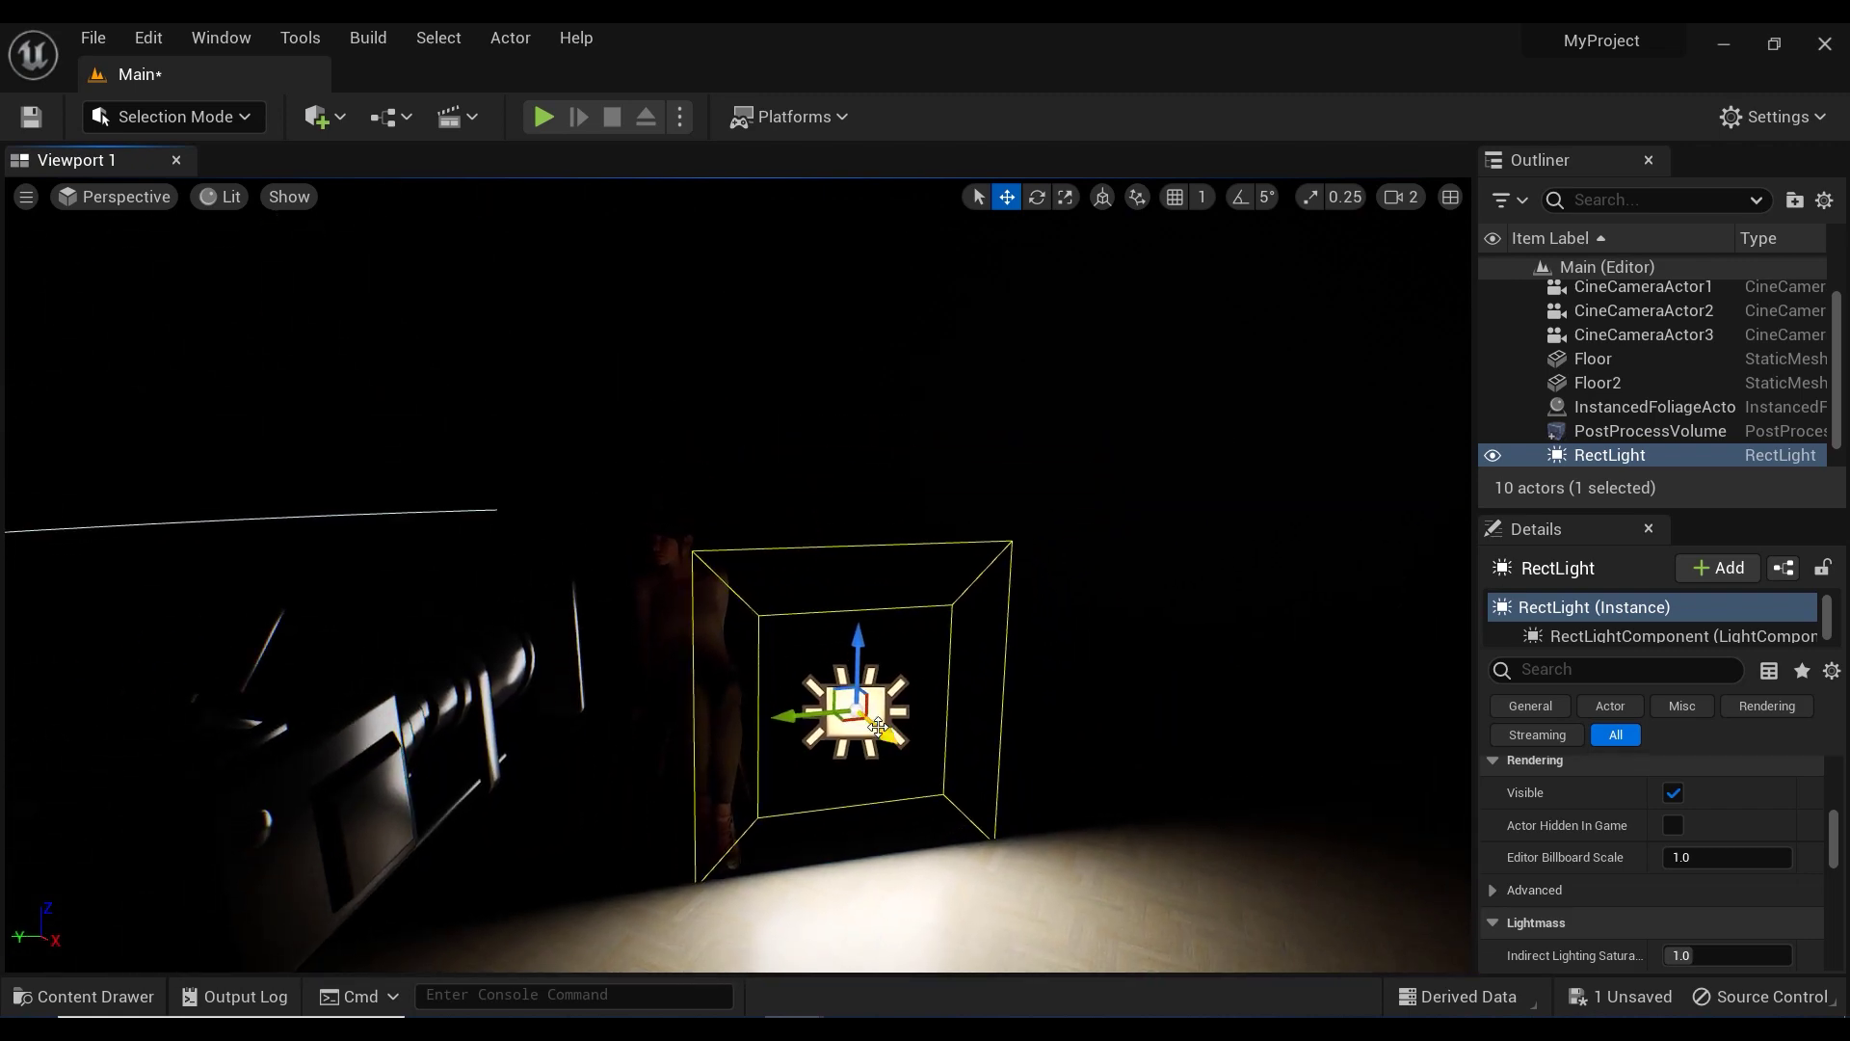
pyautogui.moveTo(878, 728); pyautogui.dragTo(766, 831)
pyautogui.press('e')
# Open Viewport 2 alongside Viewport 1 and show CineCameraActor3's view in Viewport 1.
pyautogui.click(216, 38)
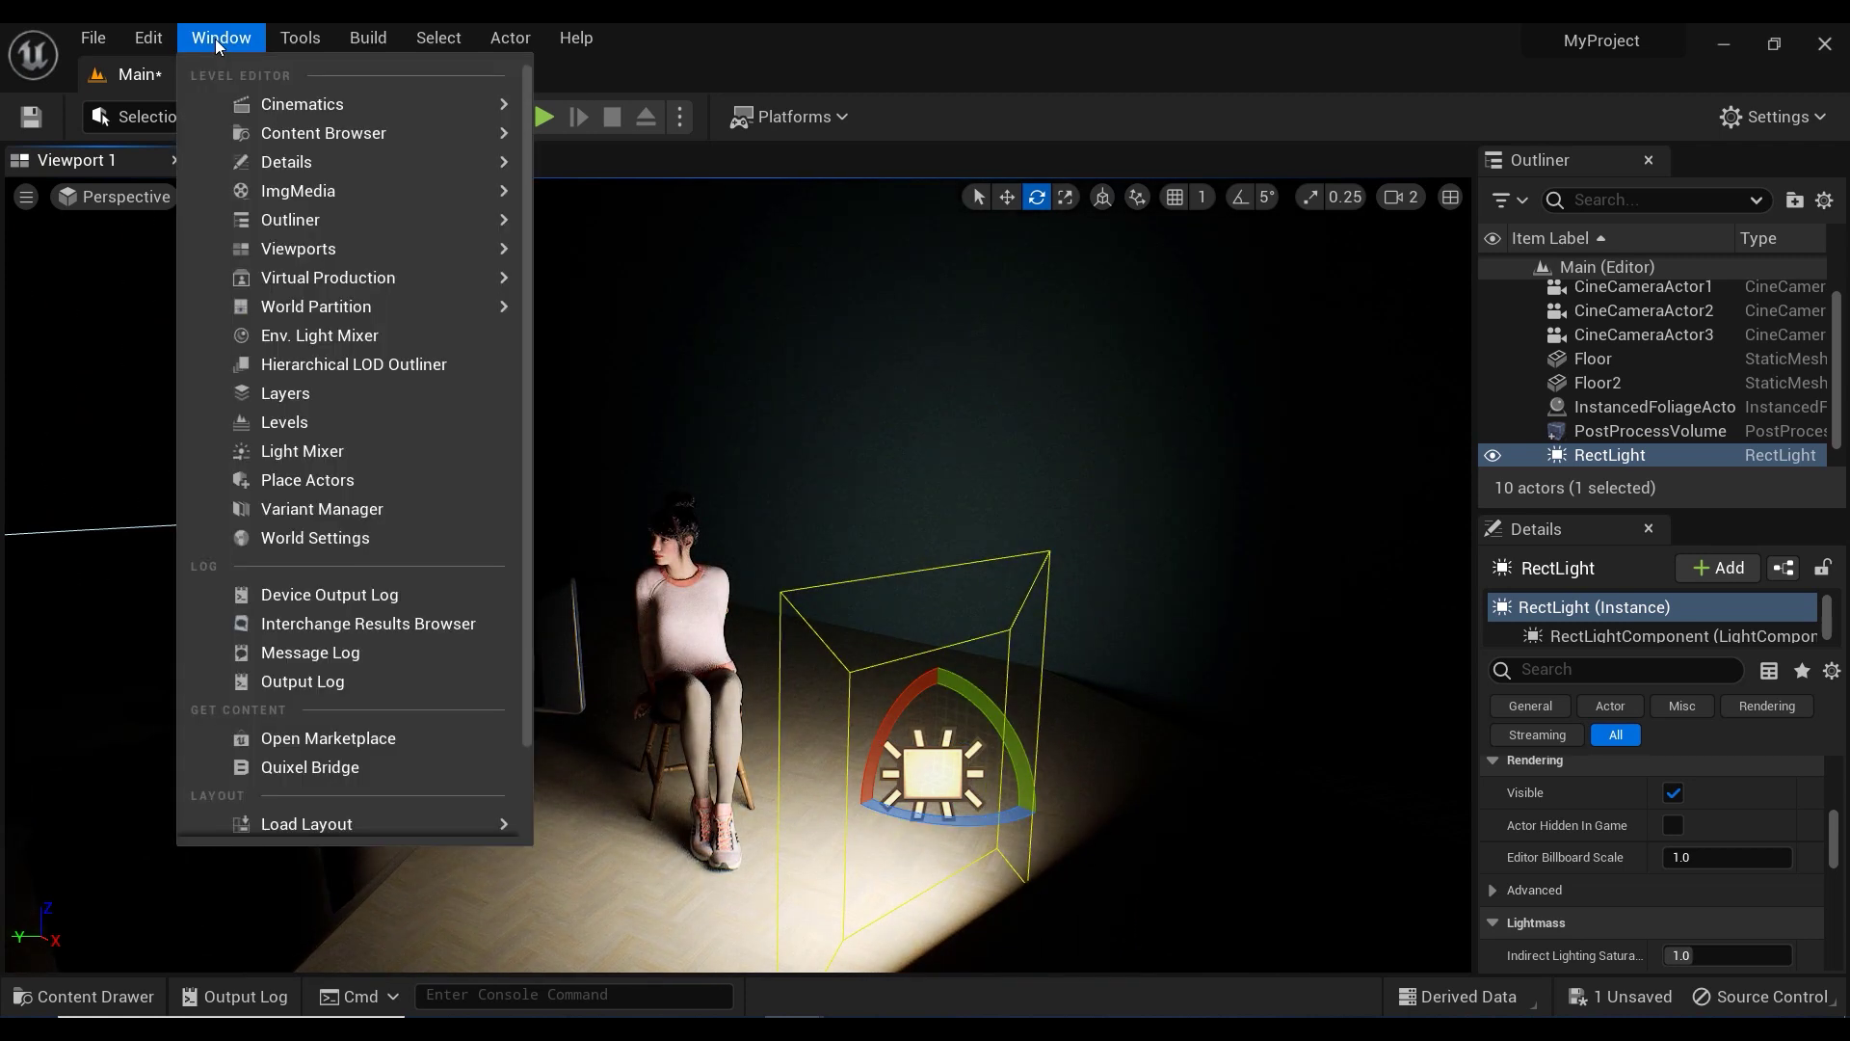
pyautogui.moveTo(451, 251)
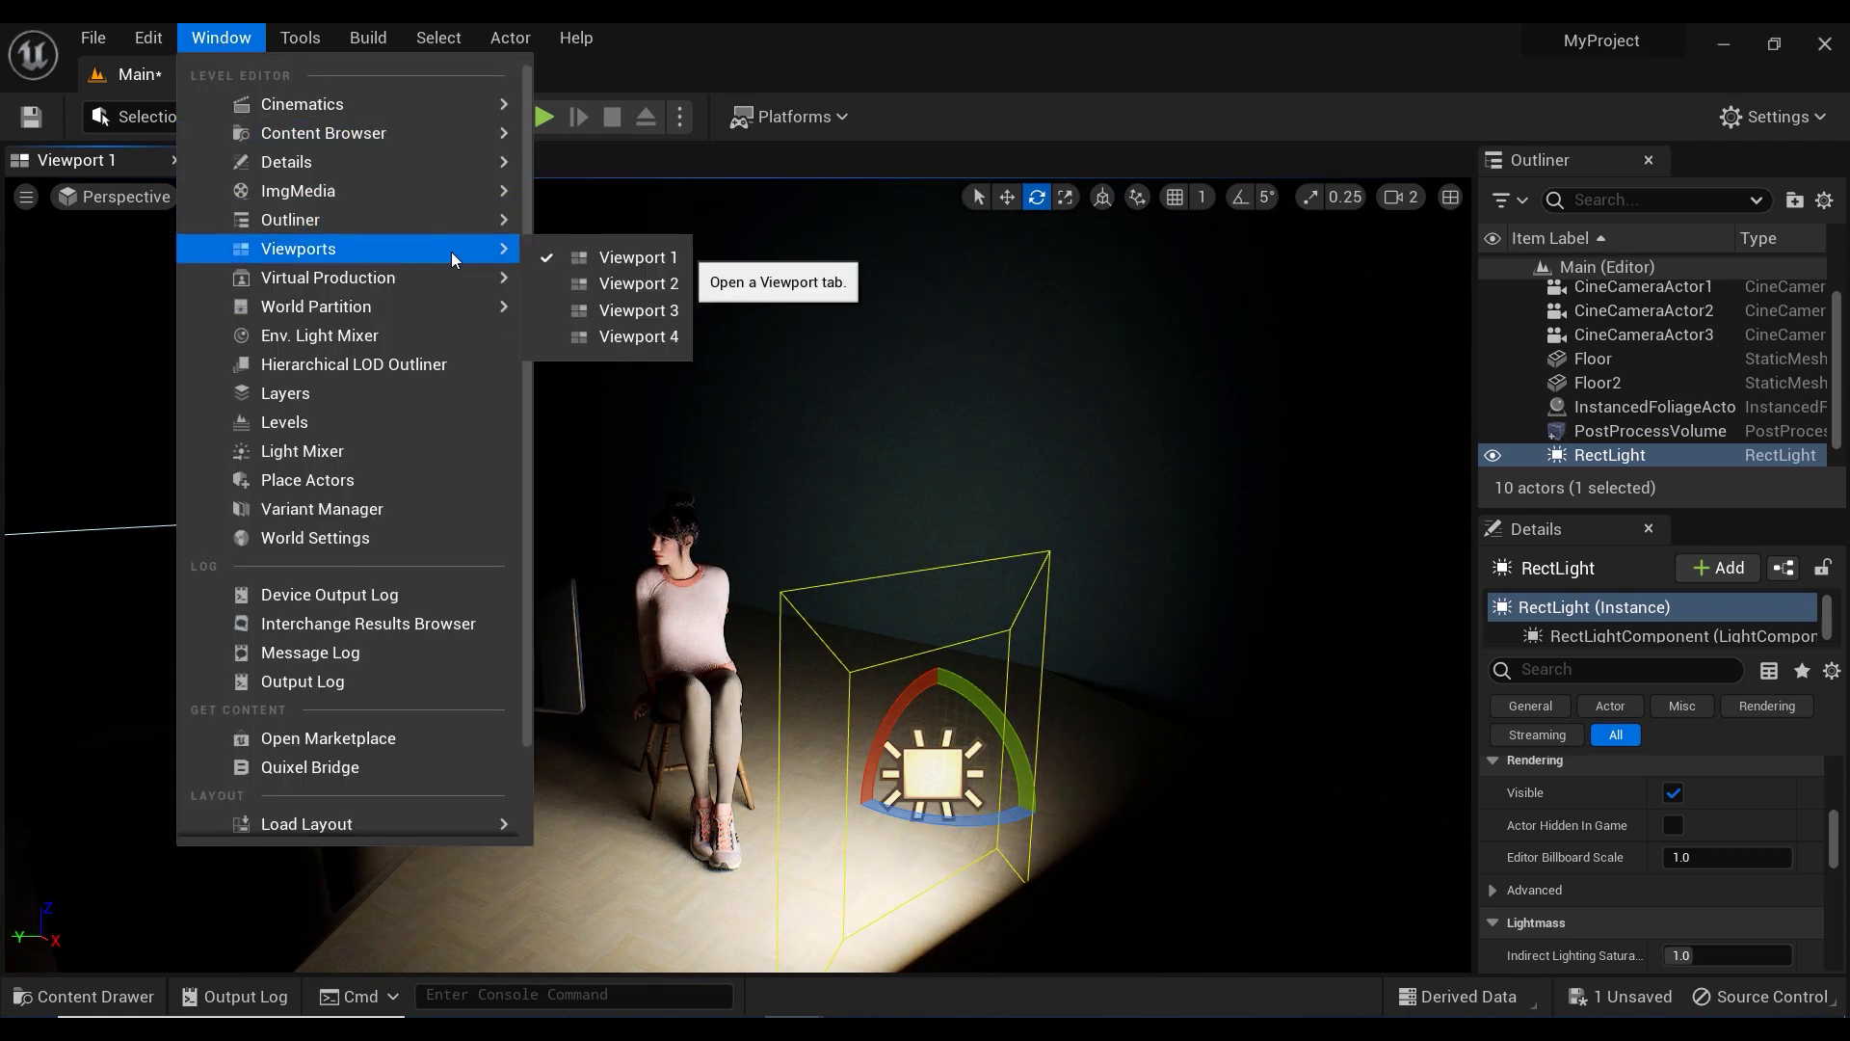
pyautogui.click(638, 283)
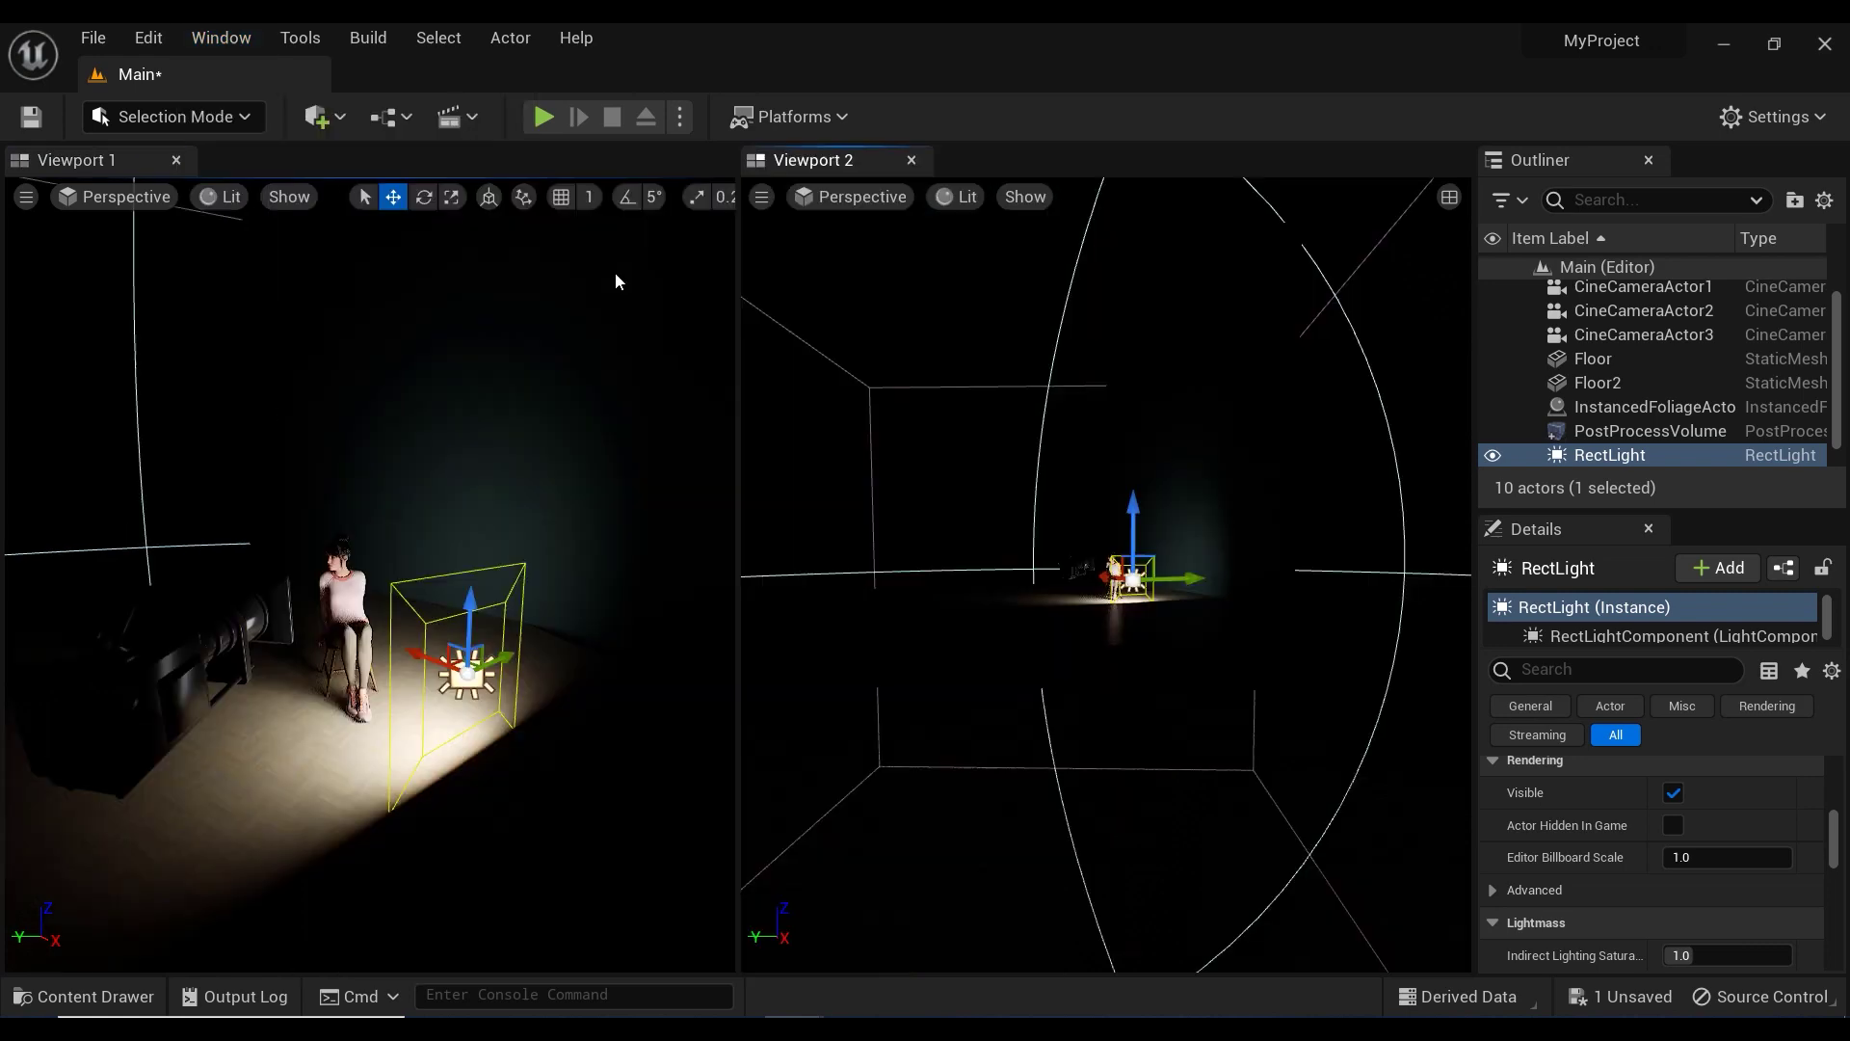
pyautogui.click(119, 198)
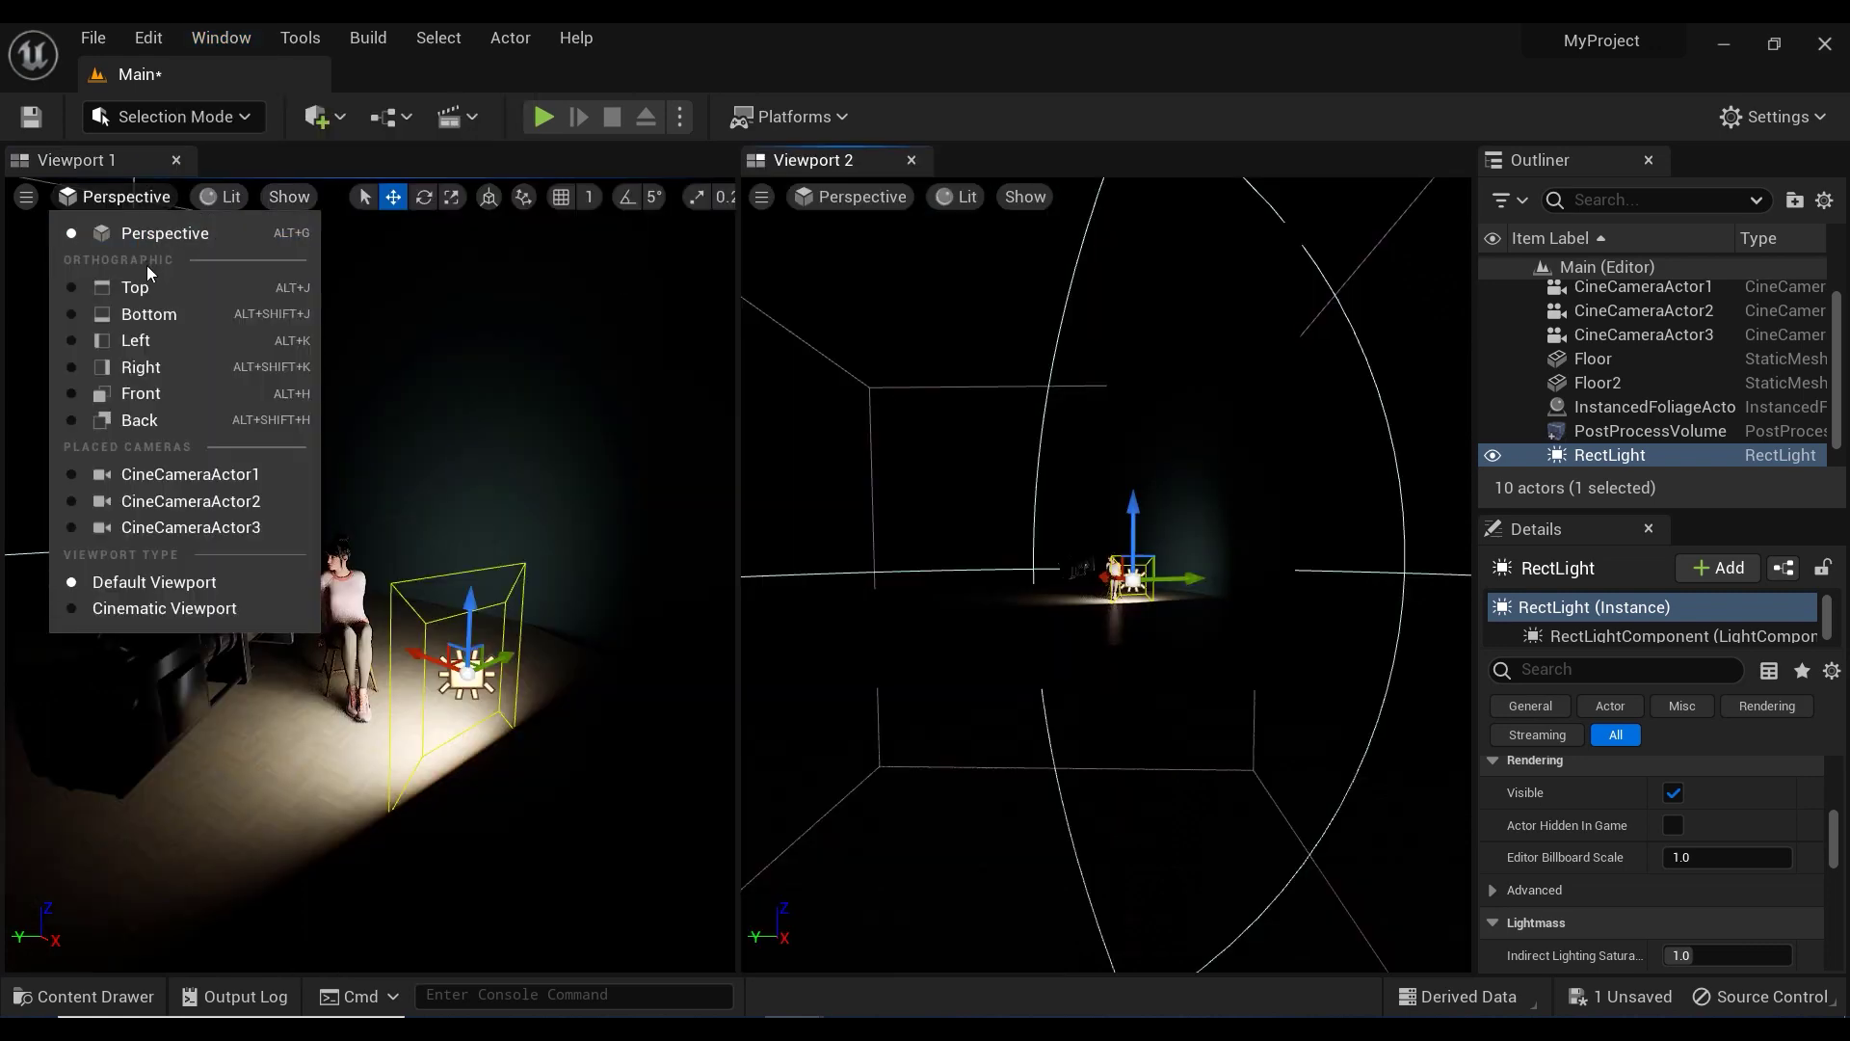
pyautogui.click(205, 526)
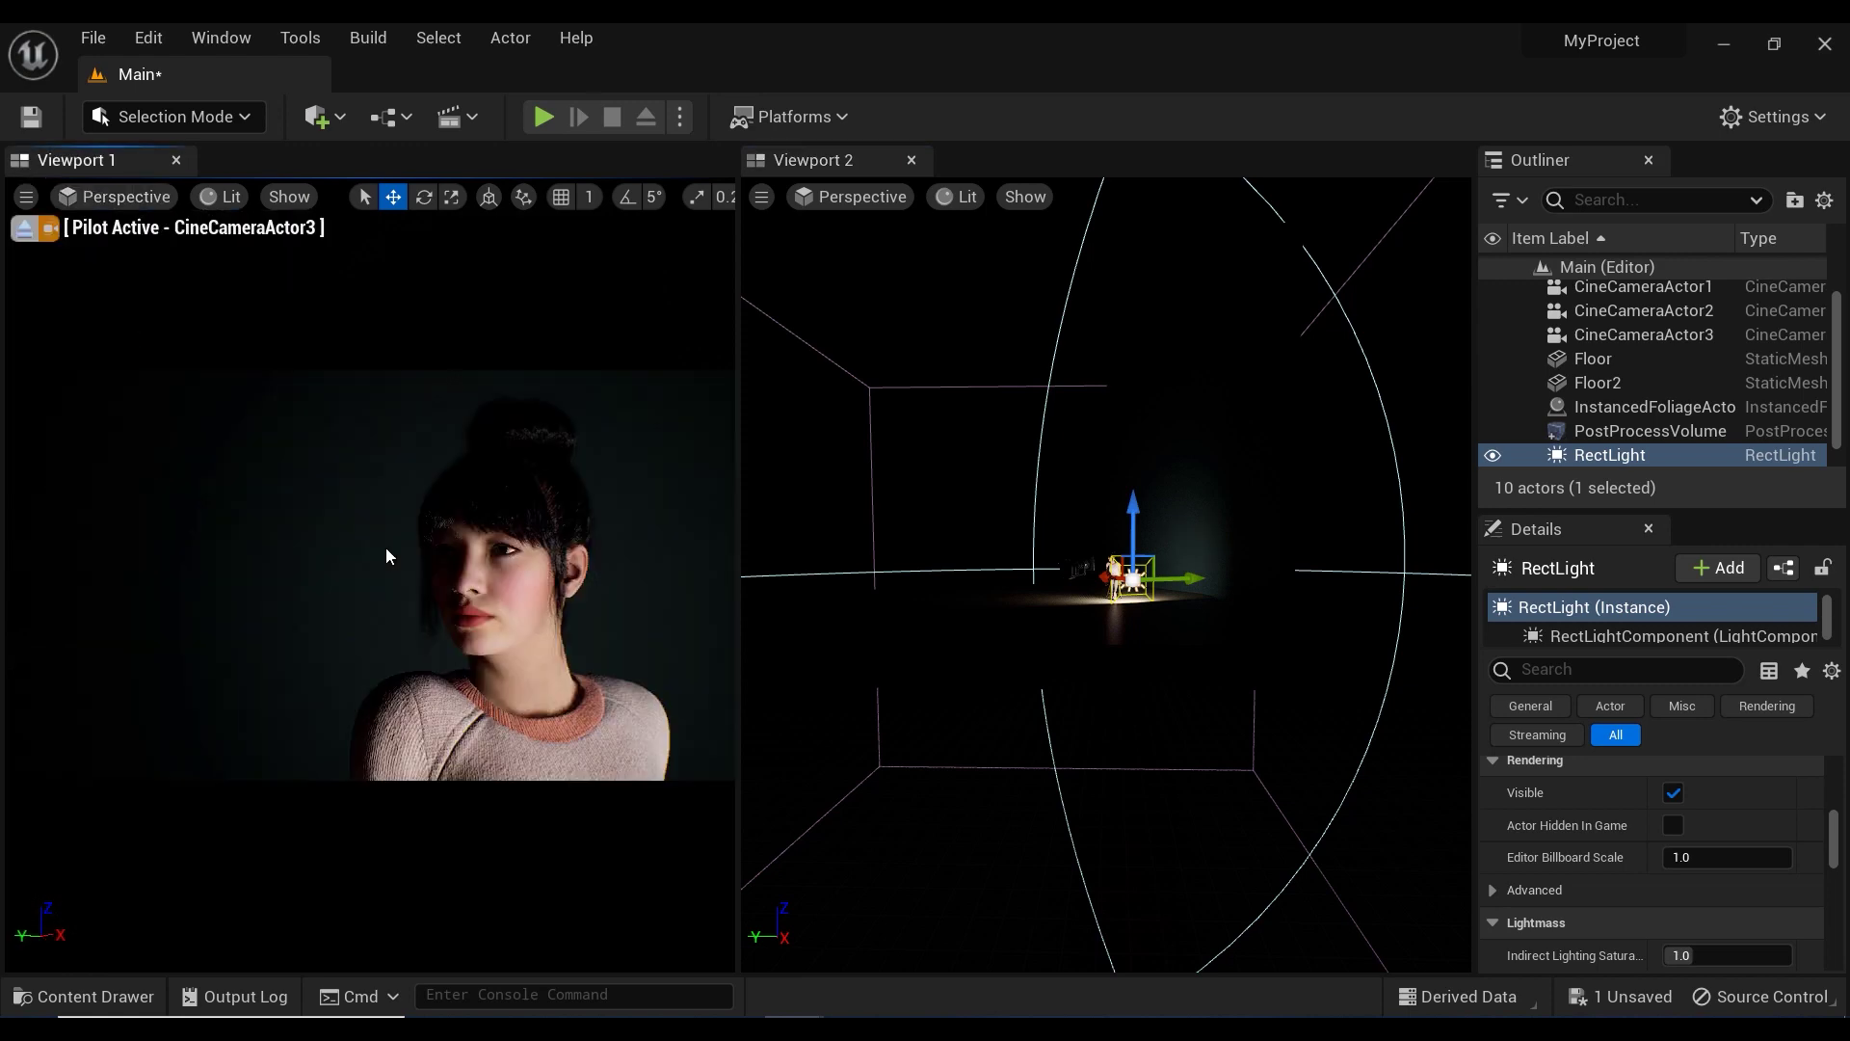
# Move the rect light farther away from the seated character and raise it above the floor, working in Viewport 2.
pyautogui.scroll(4, 1155, 596)
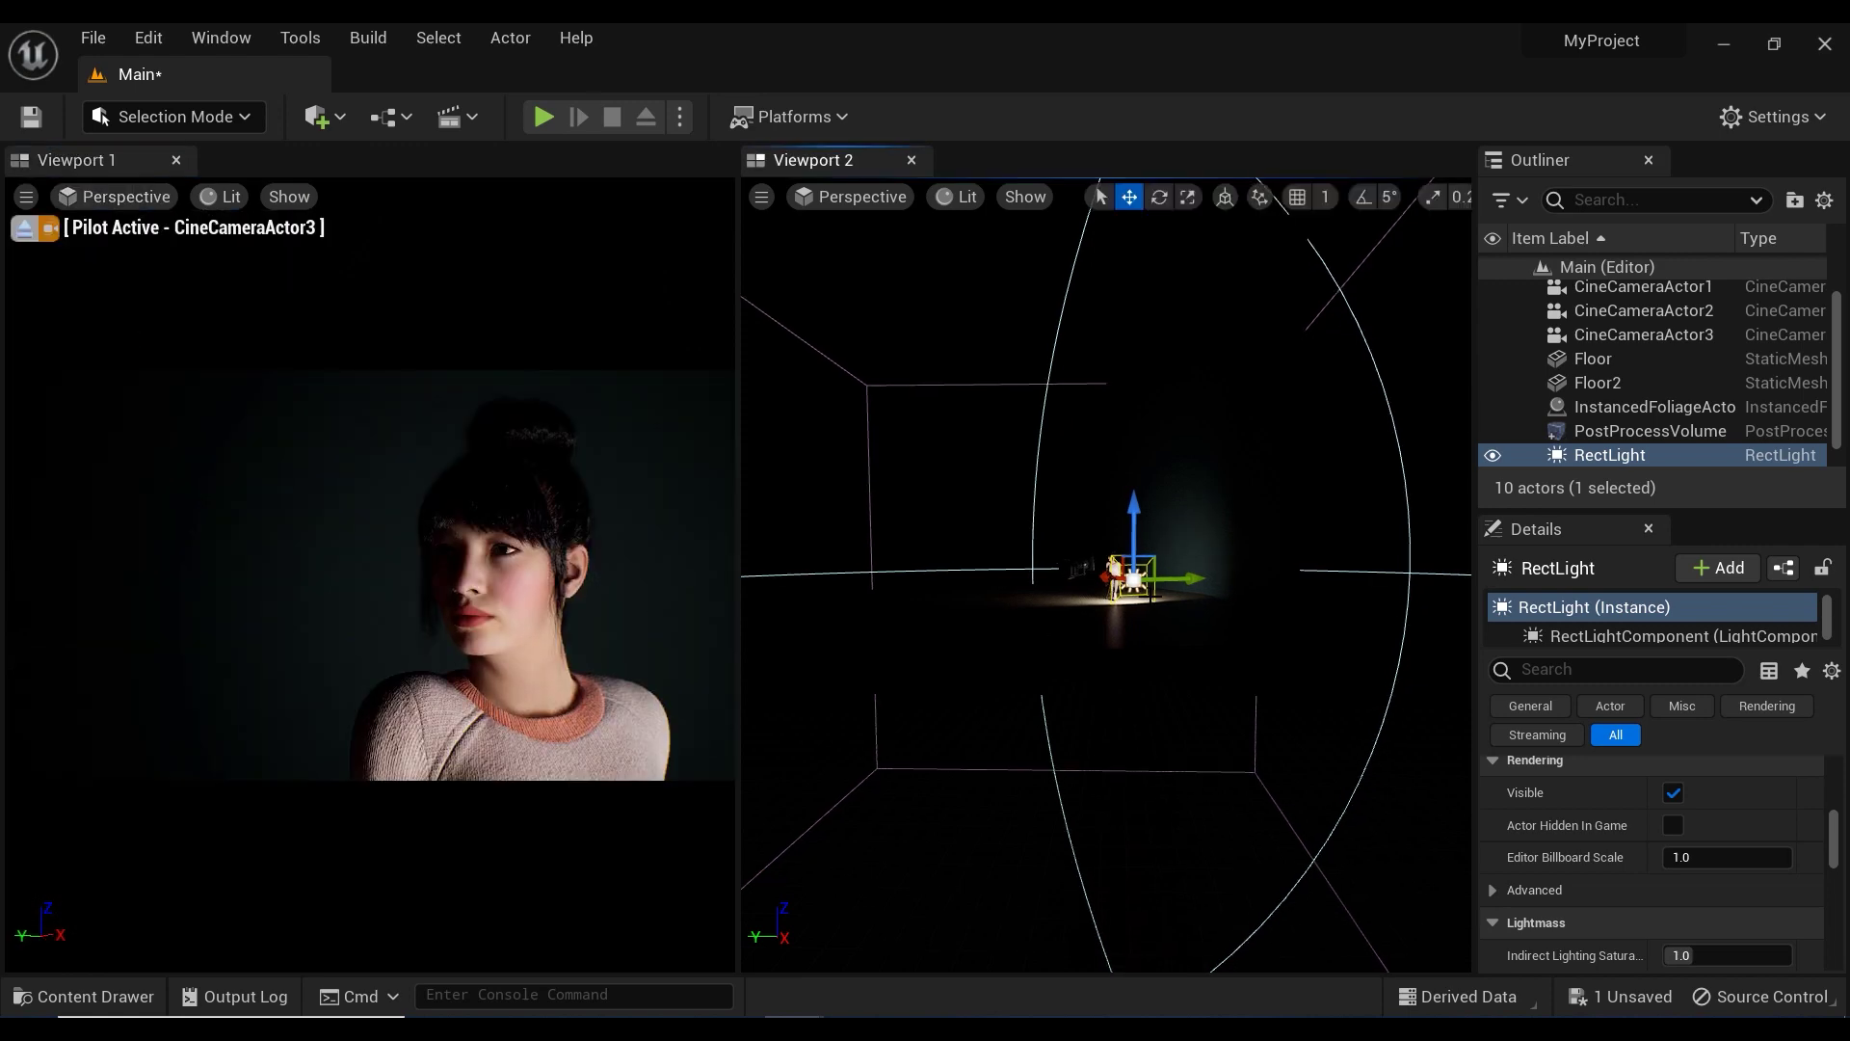
pyautogui.press('f')
pyautogui.moveTo(1136, 596); pyautogui.dragTo(1046, 686, button='right')
pyautogui.rightClick(1133, 745)
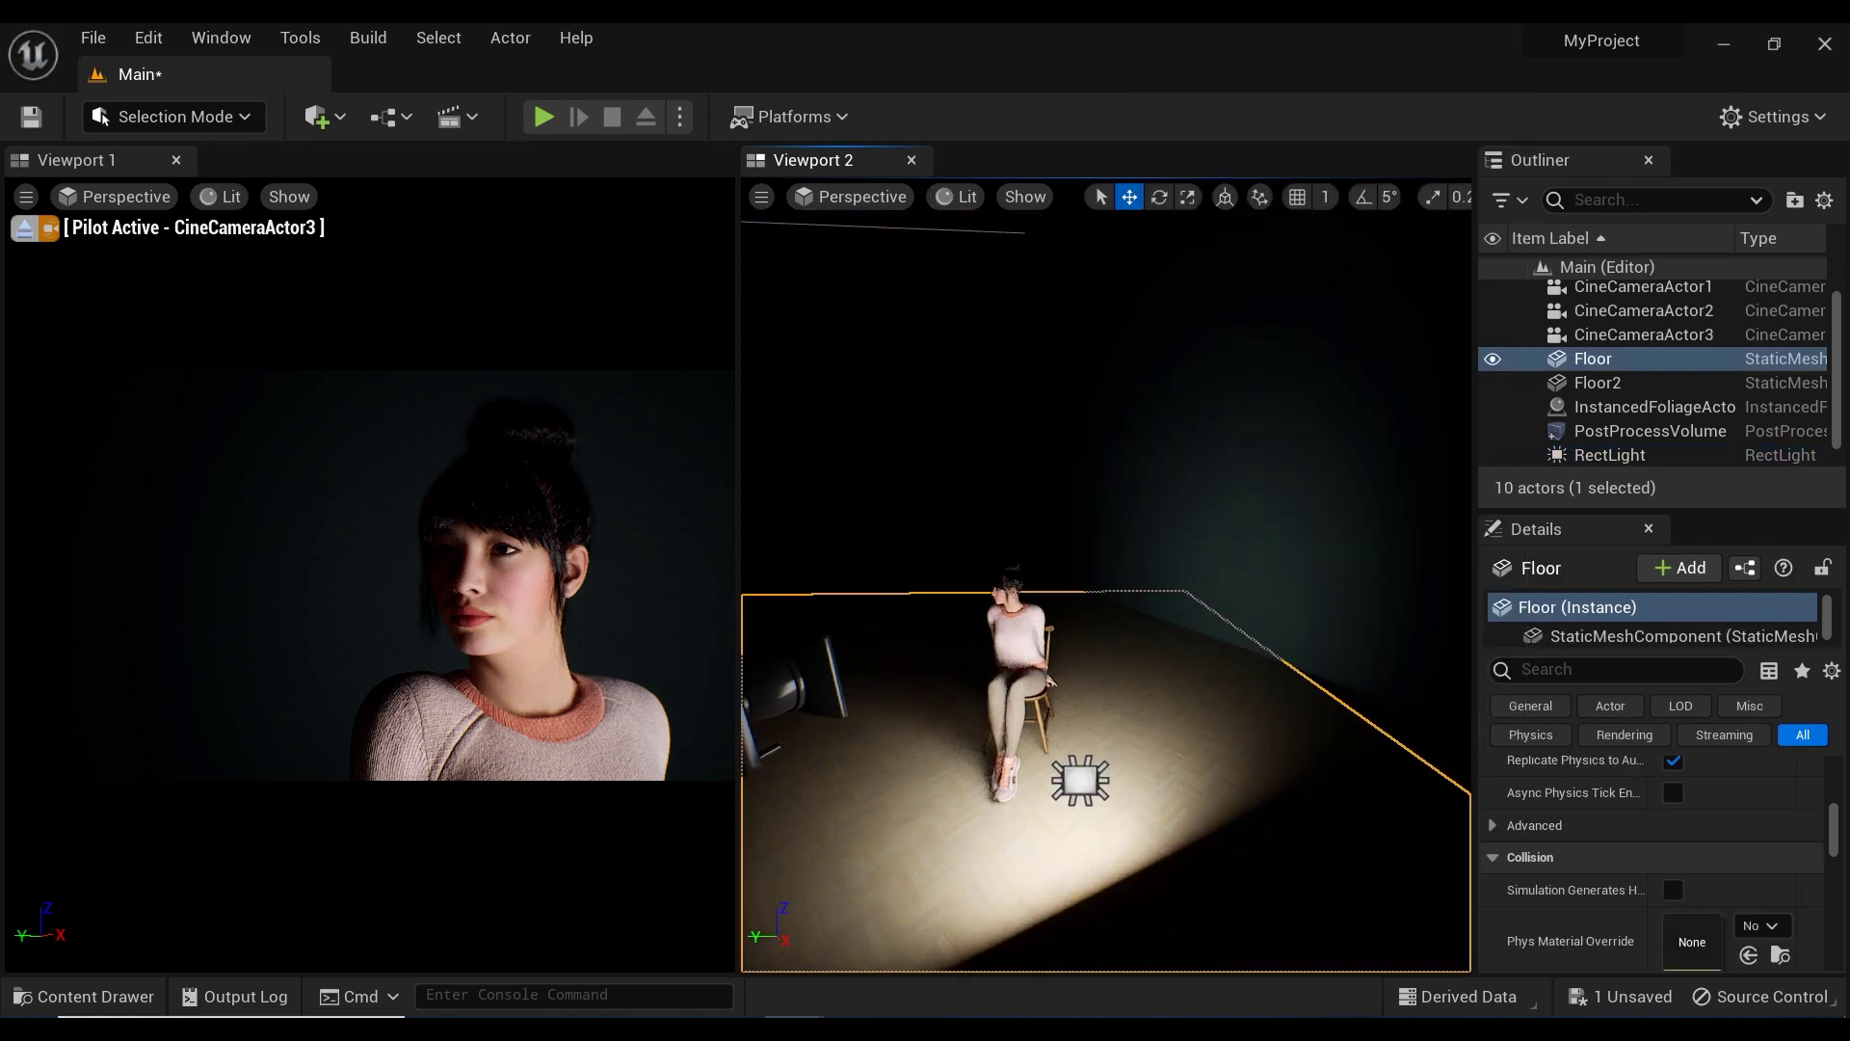
pyautogui.click(1080, 783)
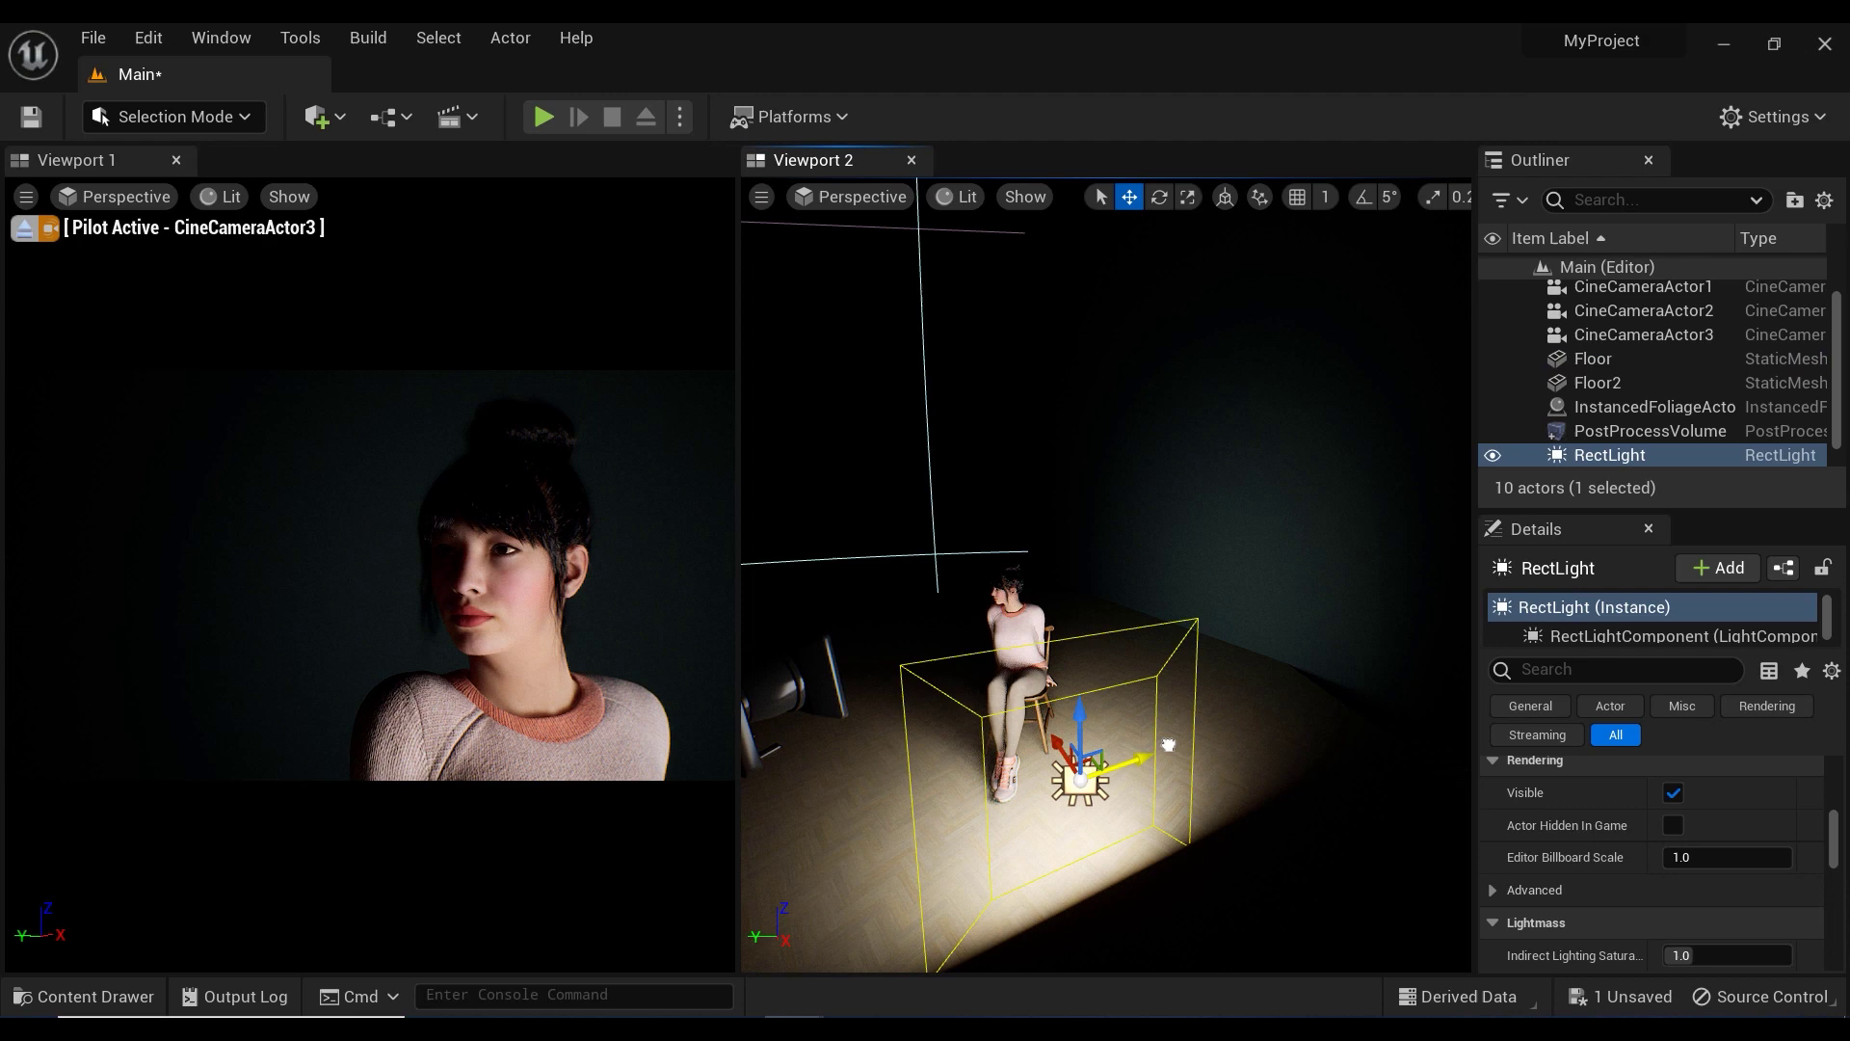
pyautogui.moveTo(1168, 745); pyautogui.dragTo(1310, 867)
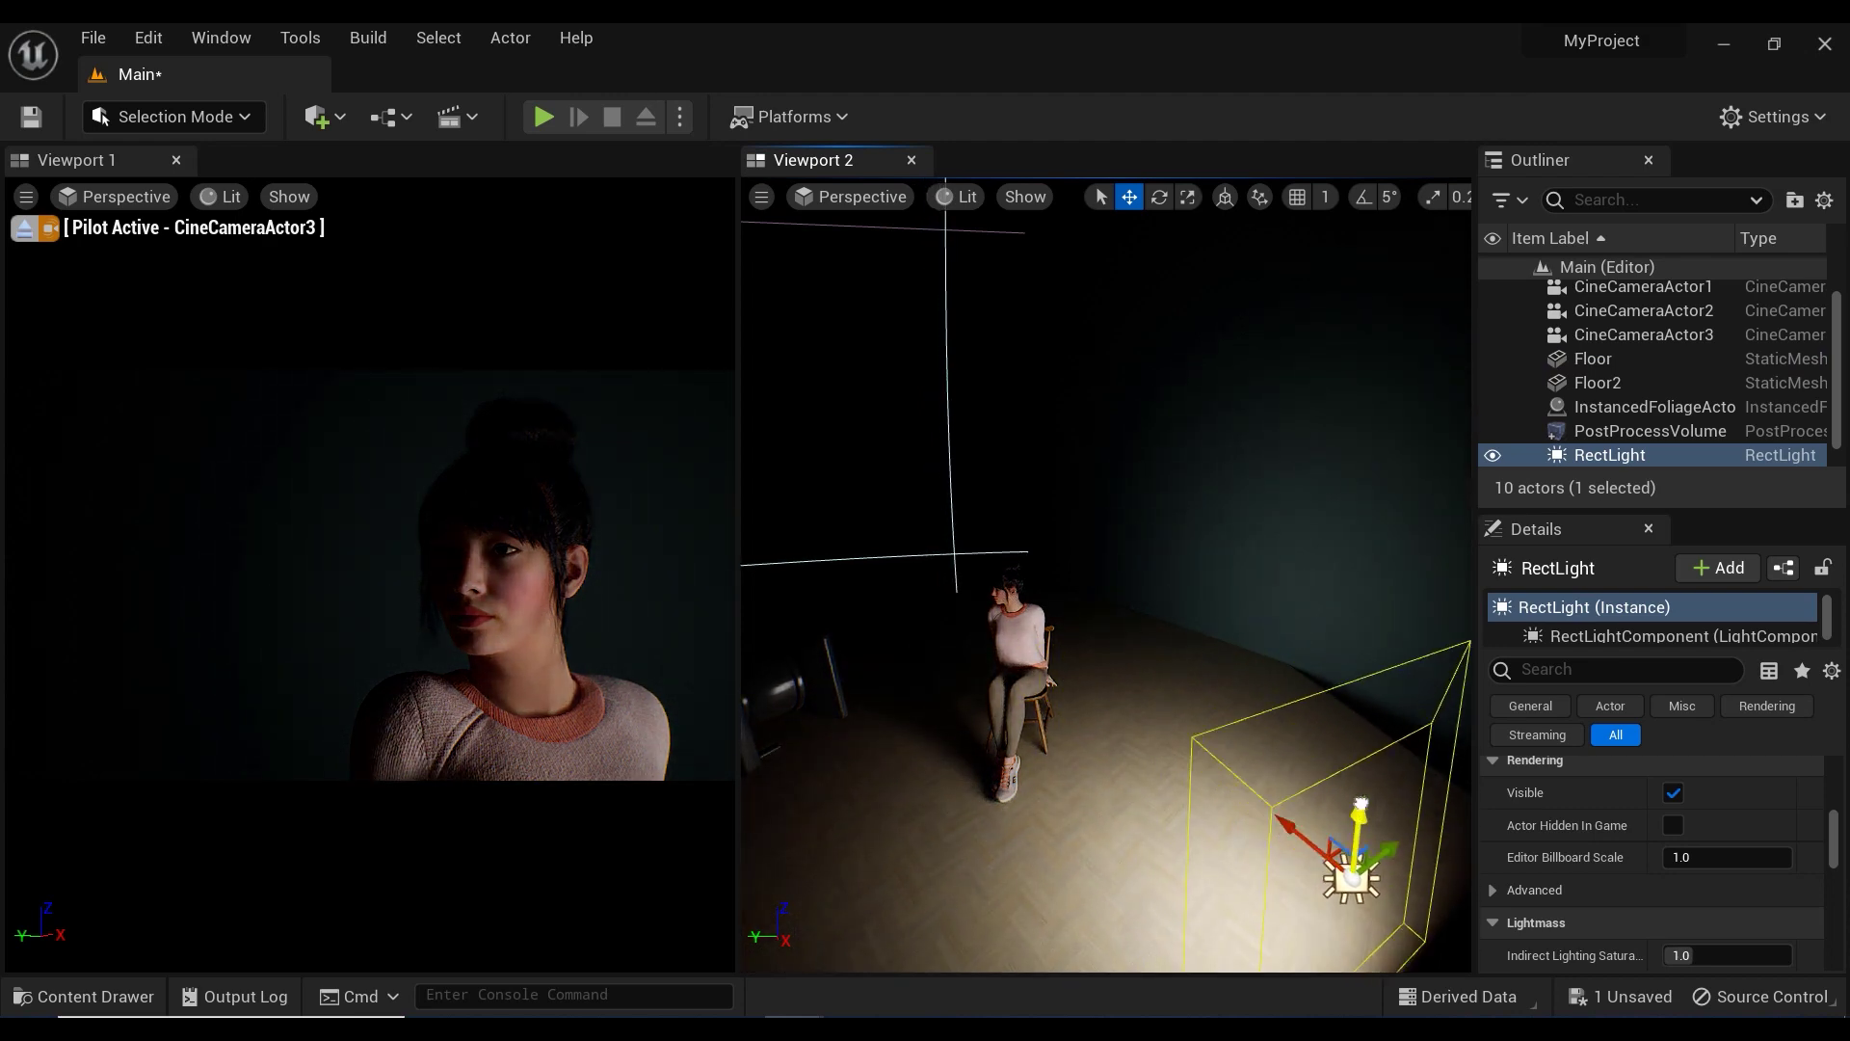
pyautogui.moveTo(1361, 804); pyautogui.dragTo(1384, 580)
pyautogui.moveTo(1384, 582); pyautogui.dragTo(1339, 617, button='right')
# Enlarge the rect light's source to a width of about 130.7 and a height of about 72.4.
pyautogui.moveTo(1618, 807); pyautogui.dragTo(1617, 996, button='right')
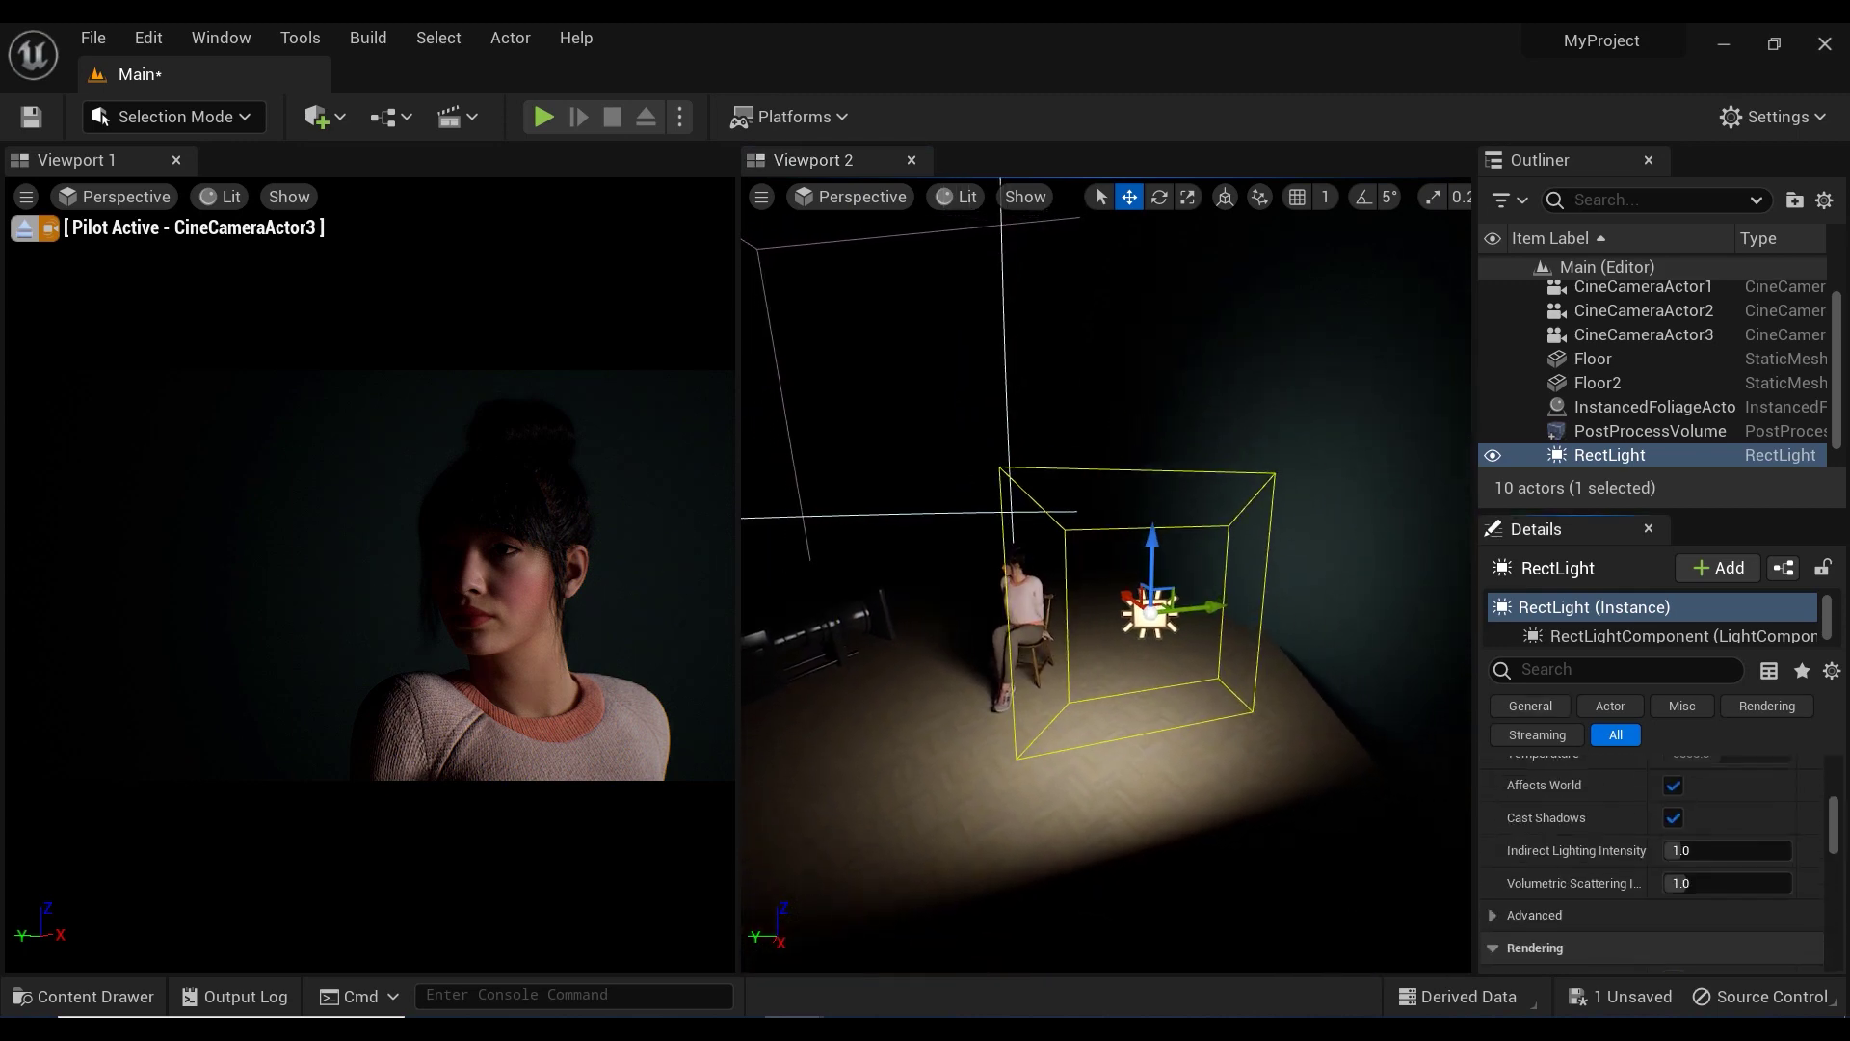
pyautogui.scroll(5, 1687, 893)
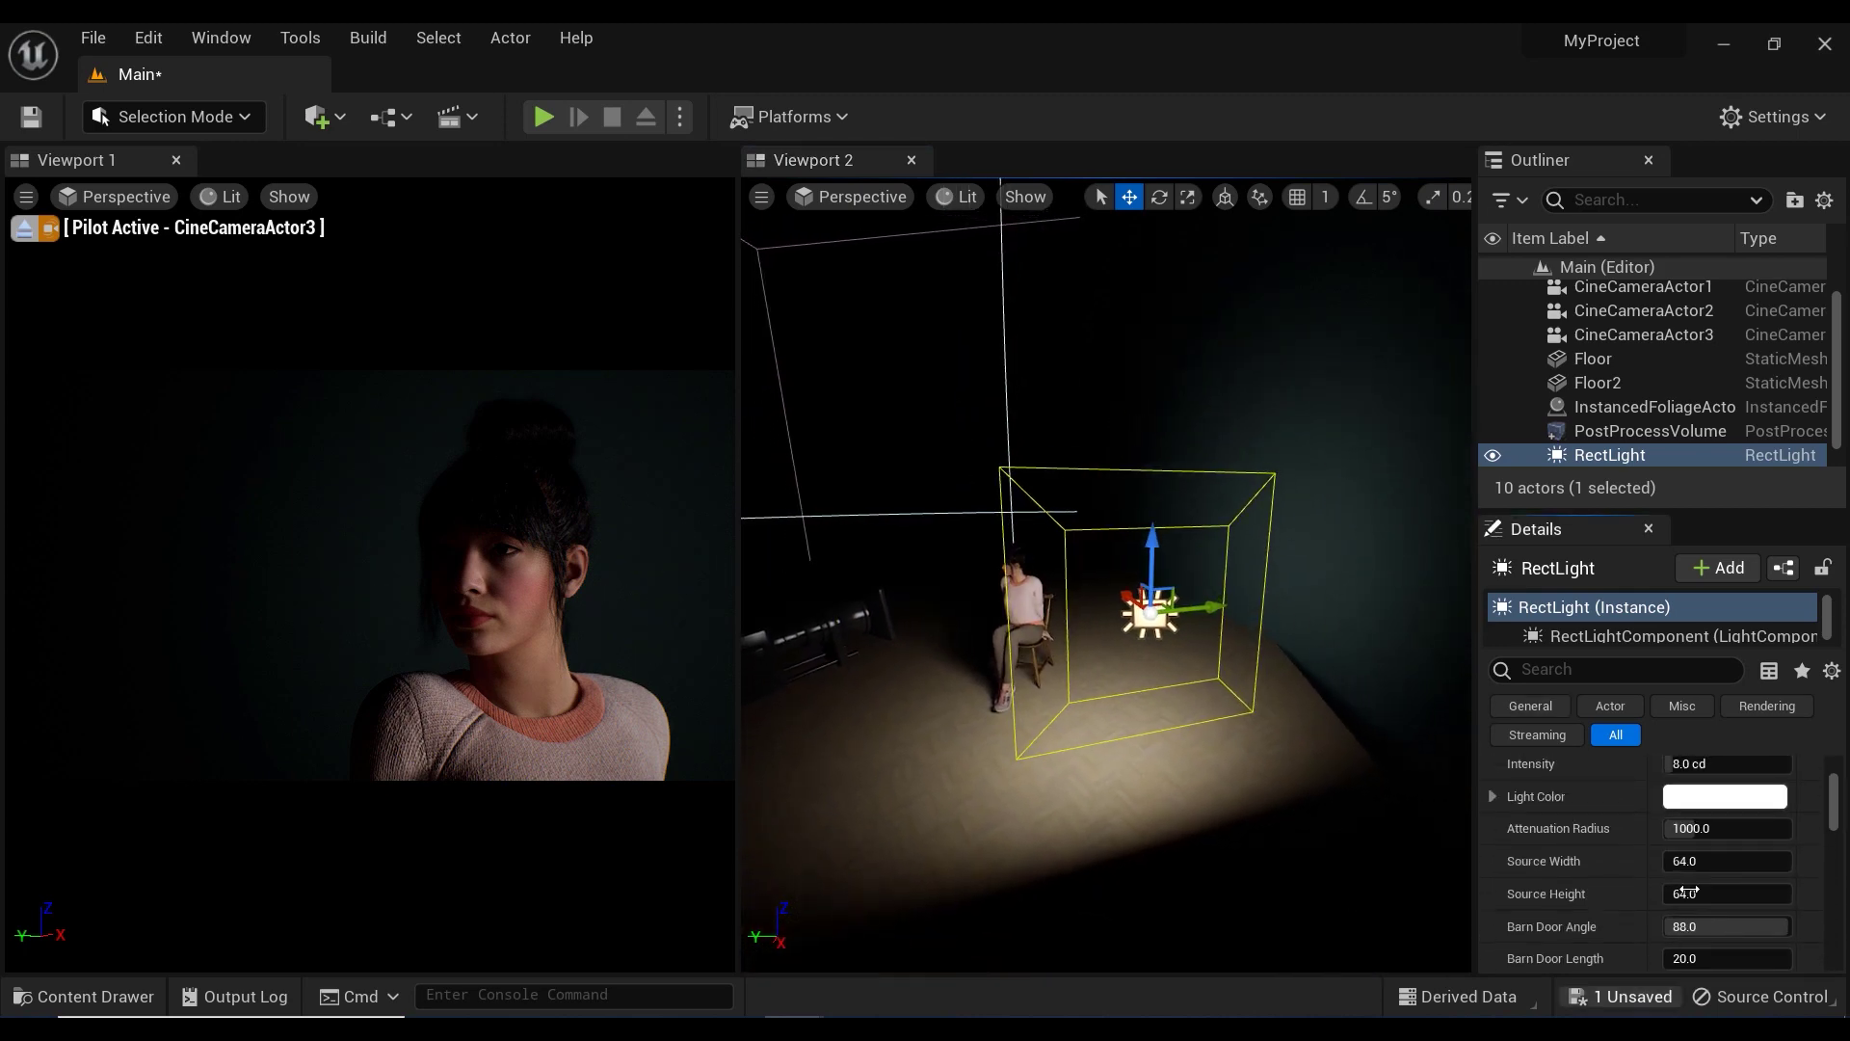
pyautogui.moveTo(1694, 861)
pyautogui.mouseDown()
pyautogui.moveTo(1745, 861)
pyautogui.moveTo(1708, 861)
pyautogui.mouseUp()
pyautogui.moveTo(1705, 893); pyautogui.dragTo(1721, 893)
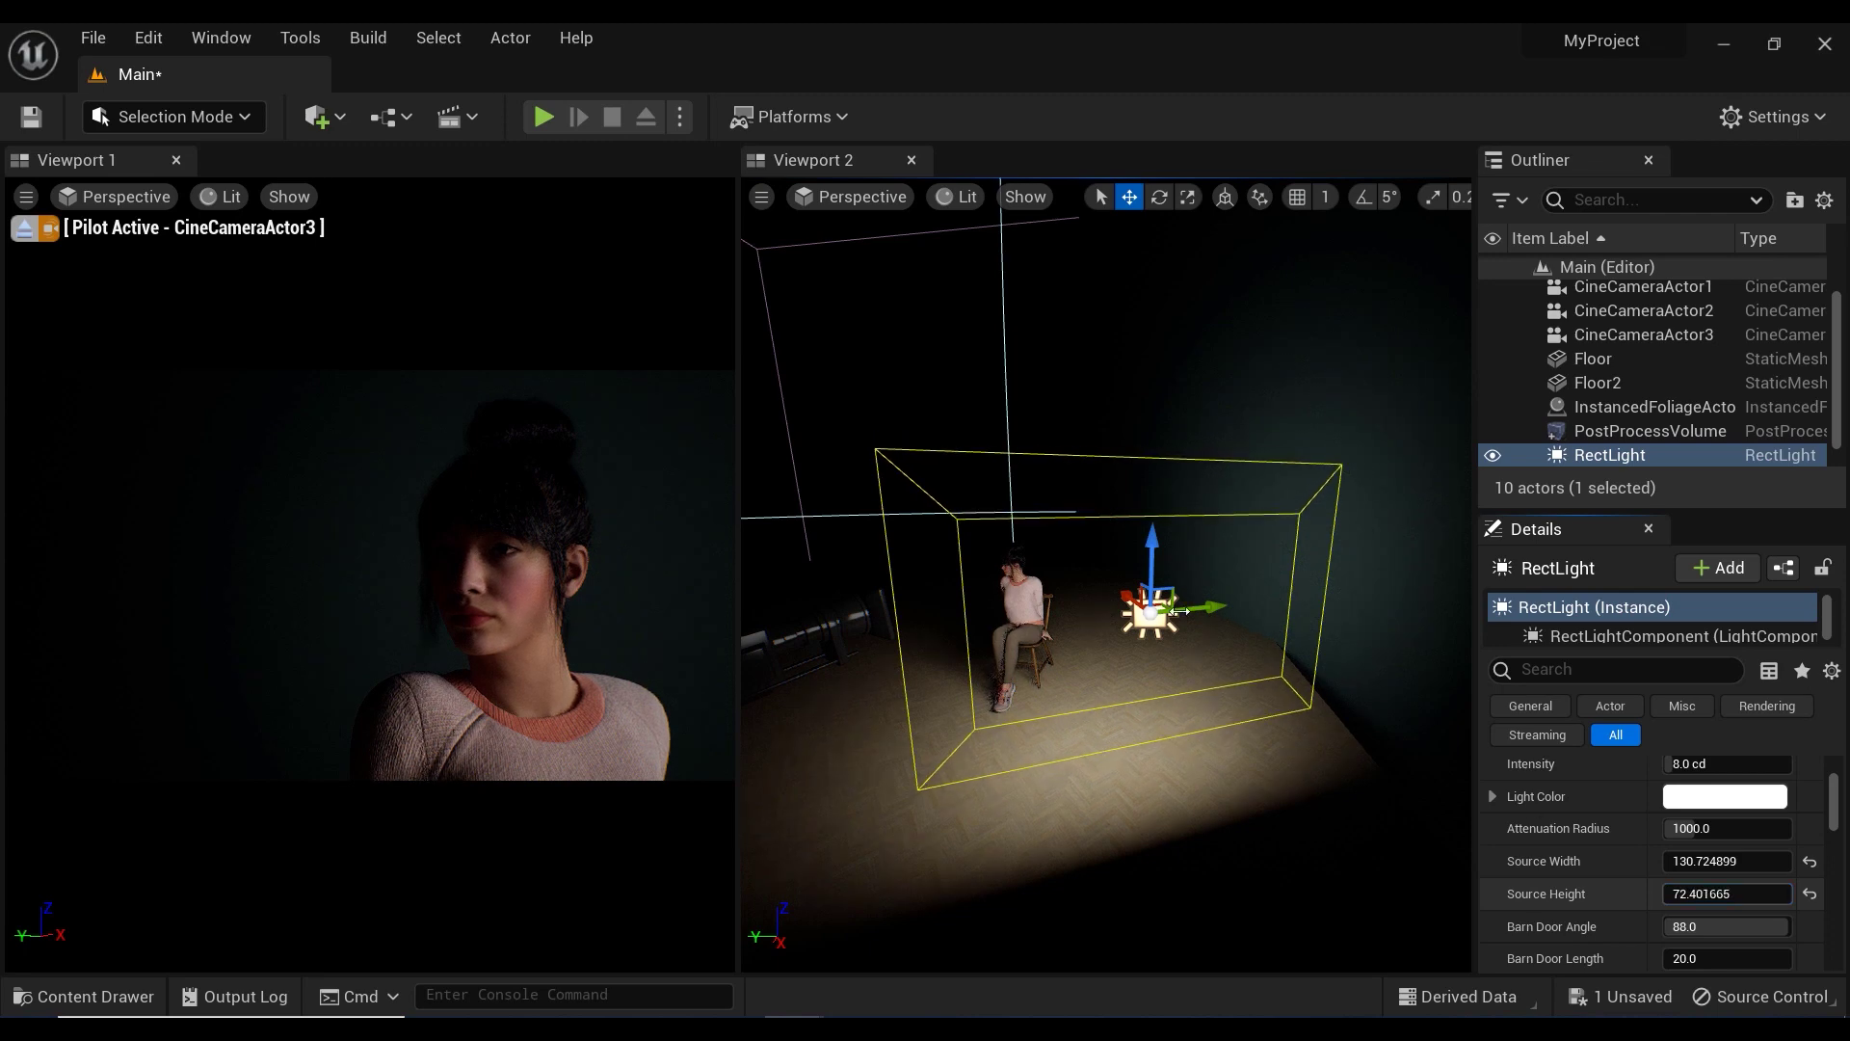
# Raise the rect light a little further and rotate it to aim at the seated character.
pyautogui.press('e')
pyautogui.moveTo(1195, 573); pyautogui.dragTo(1125, 473)
pyautogui.press('w')
pyautogui.press('e')
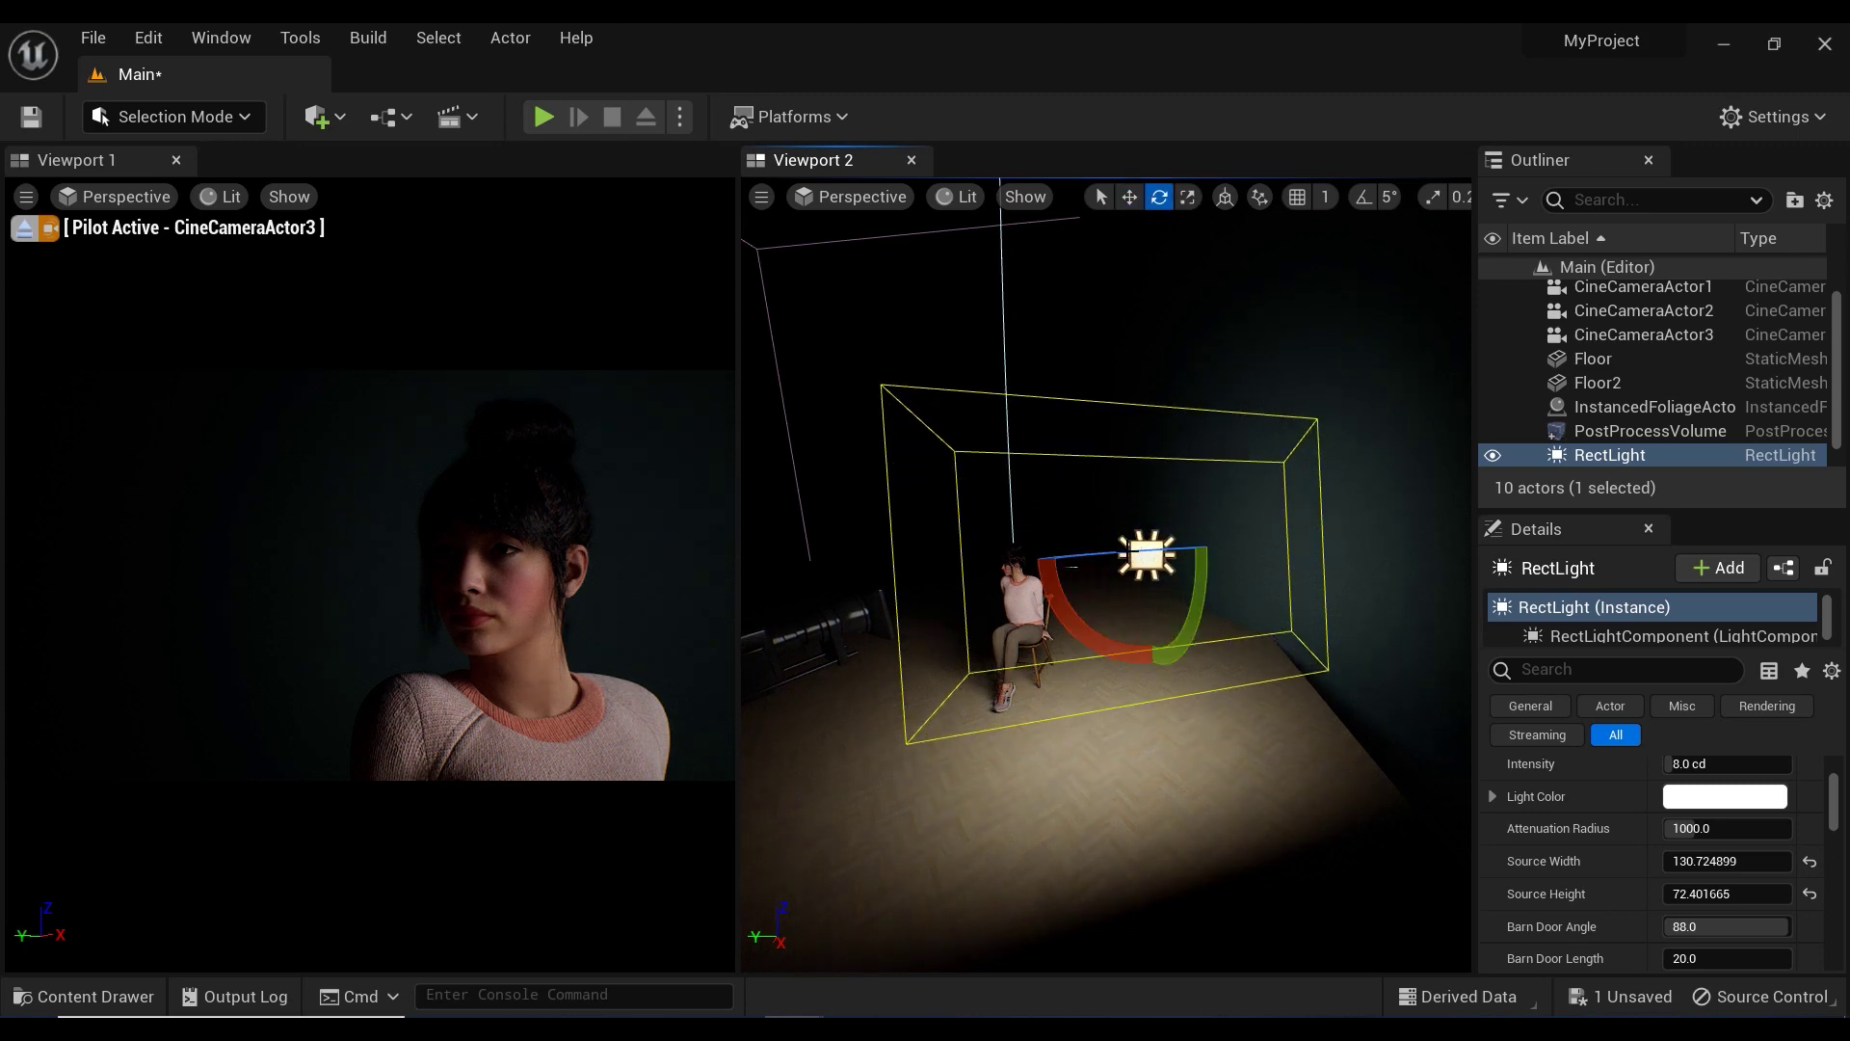
pyautogui.moveTo(1127, 552); pyautogui.dragTo(1149, 552)
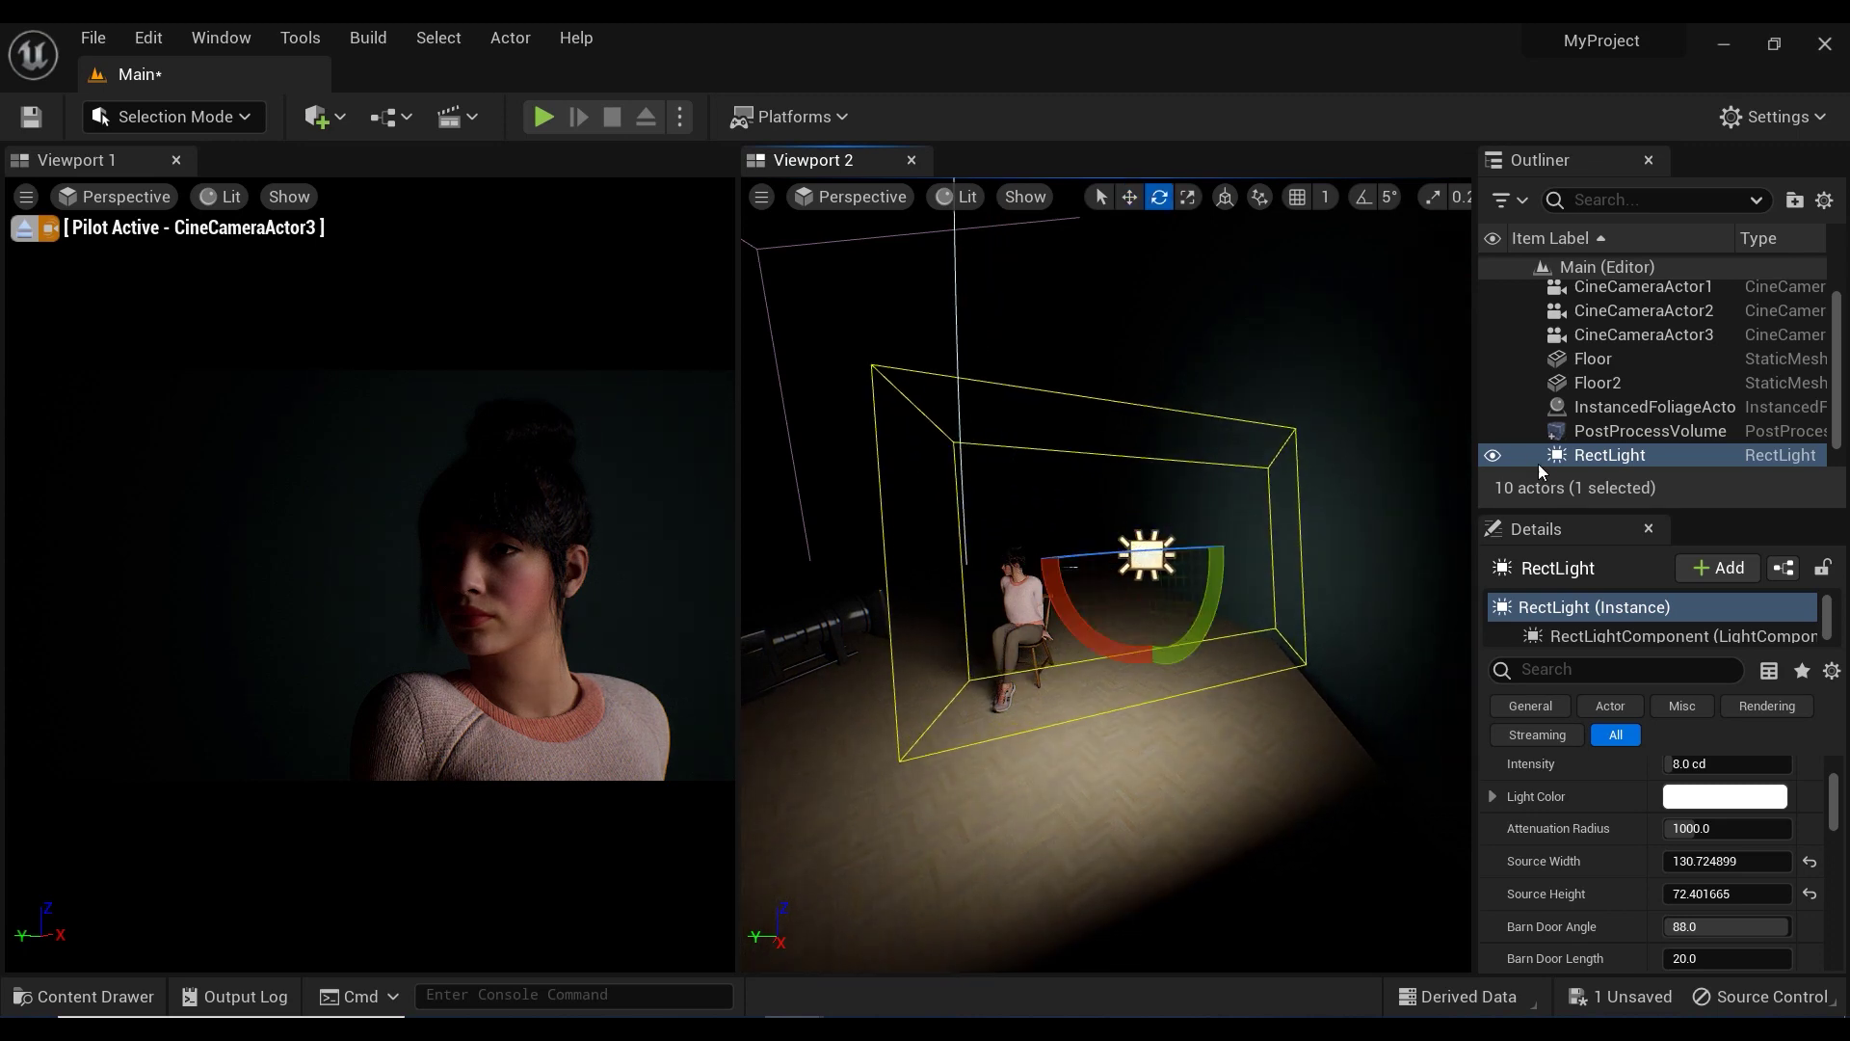
# Find the rect light's ray tracing shadow settings and set Cast Ray Traced Shadows to Enabled.
pyautogui.click(1612, 670)
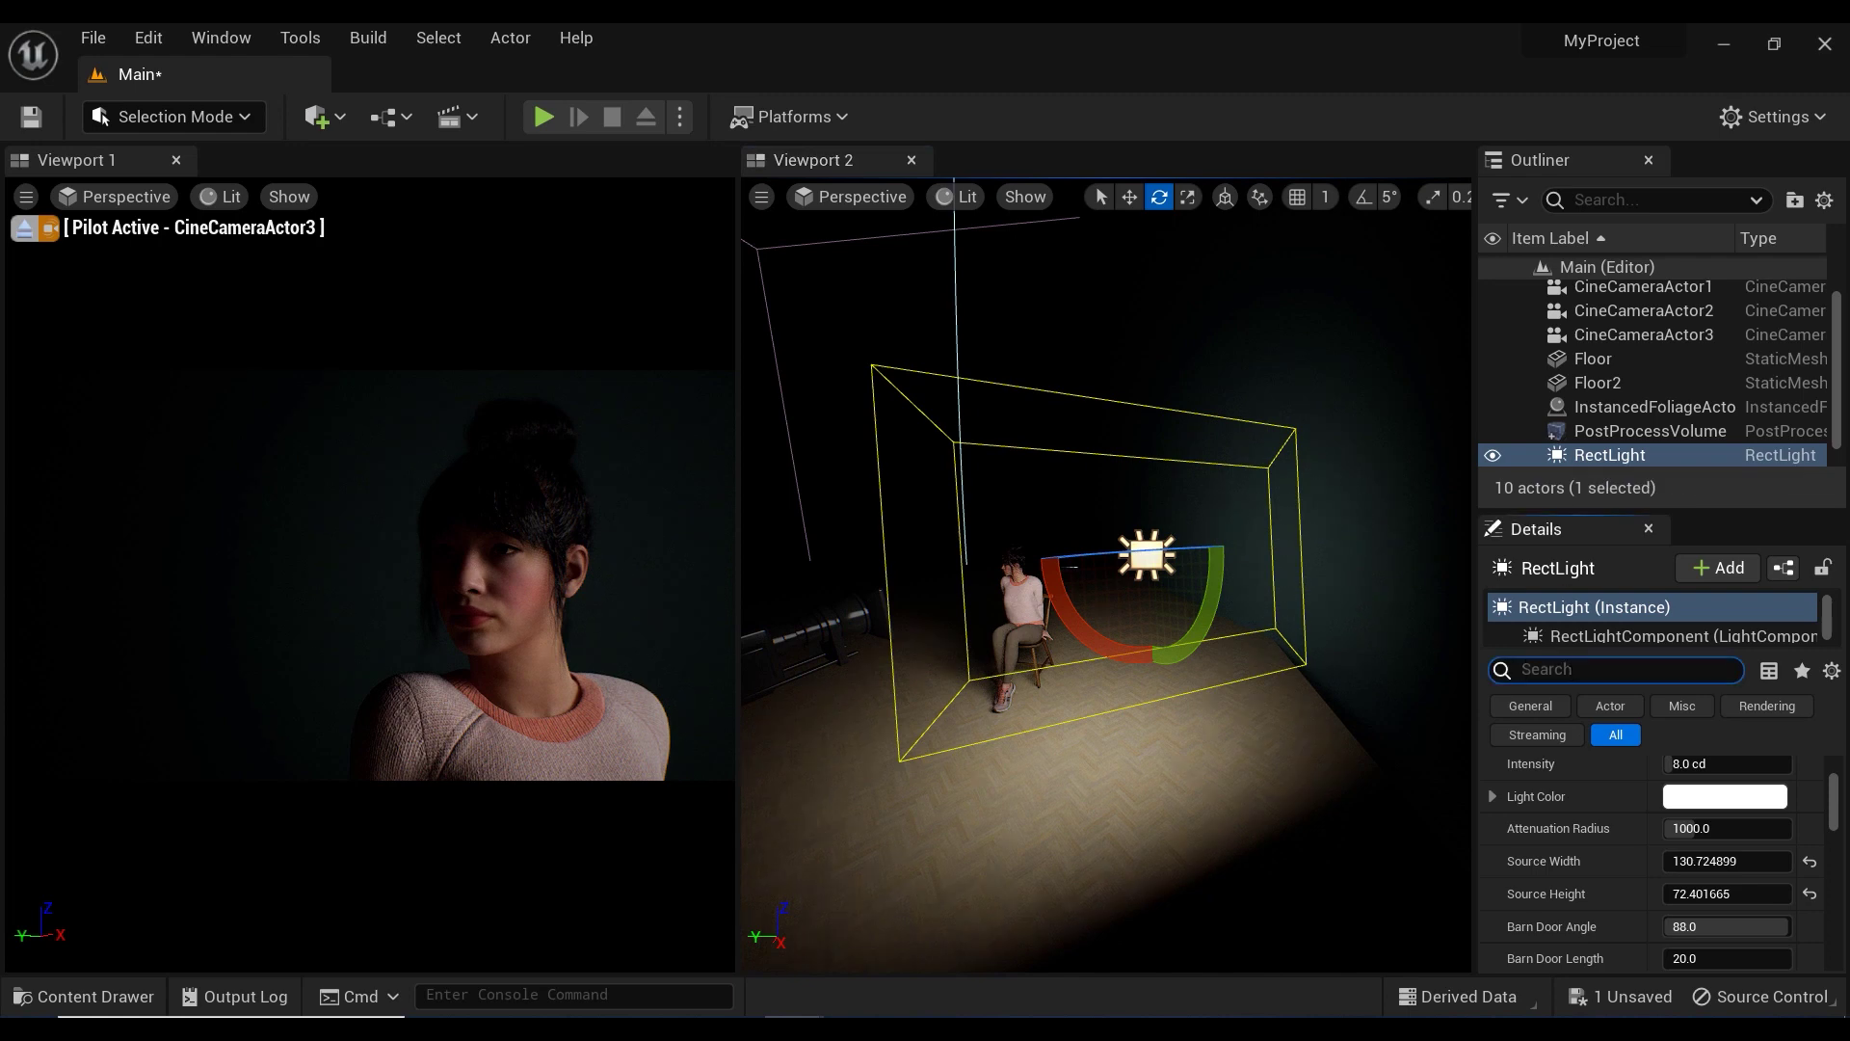
pyautogui.write('rayt')
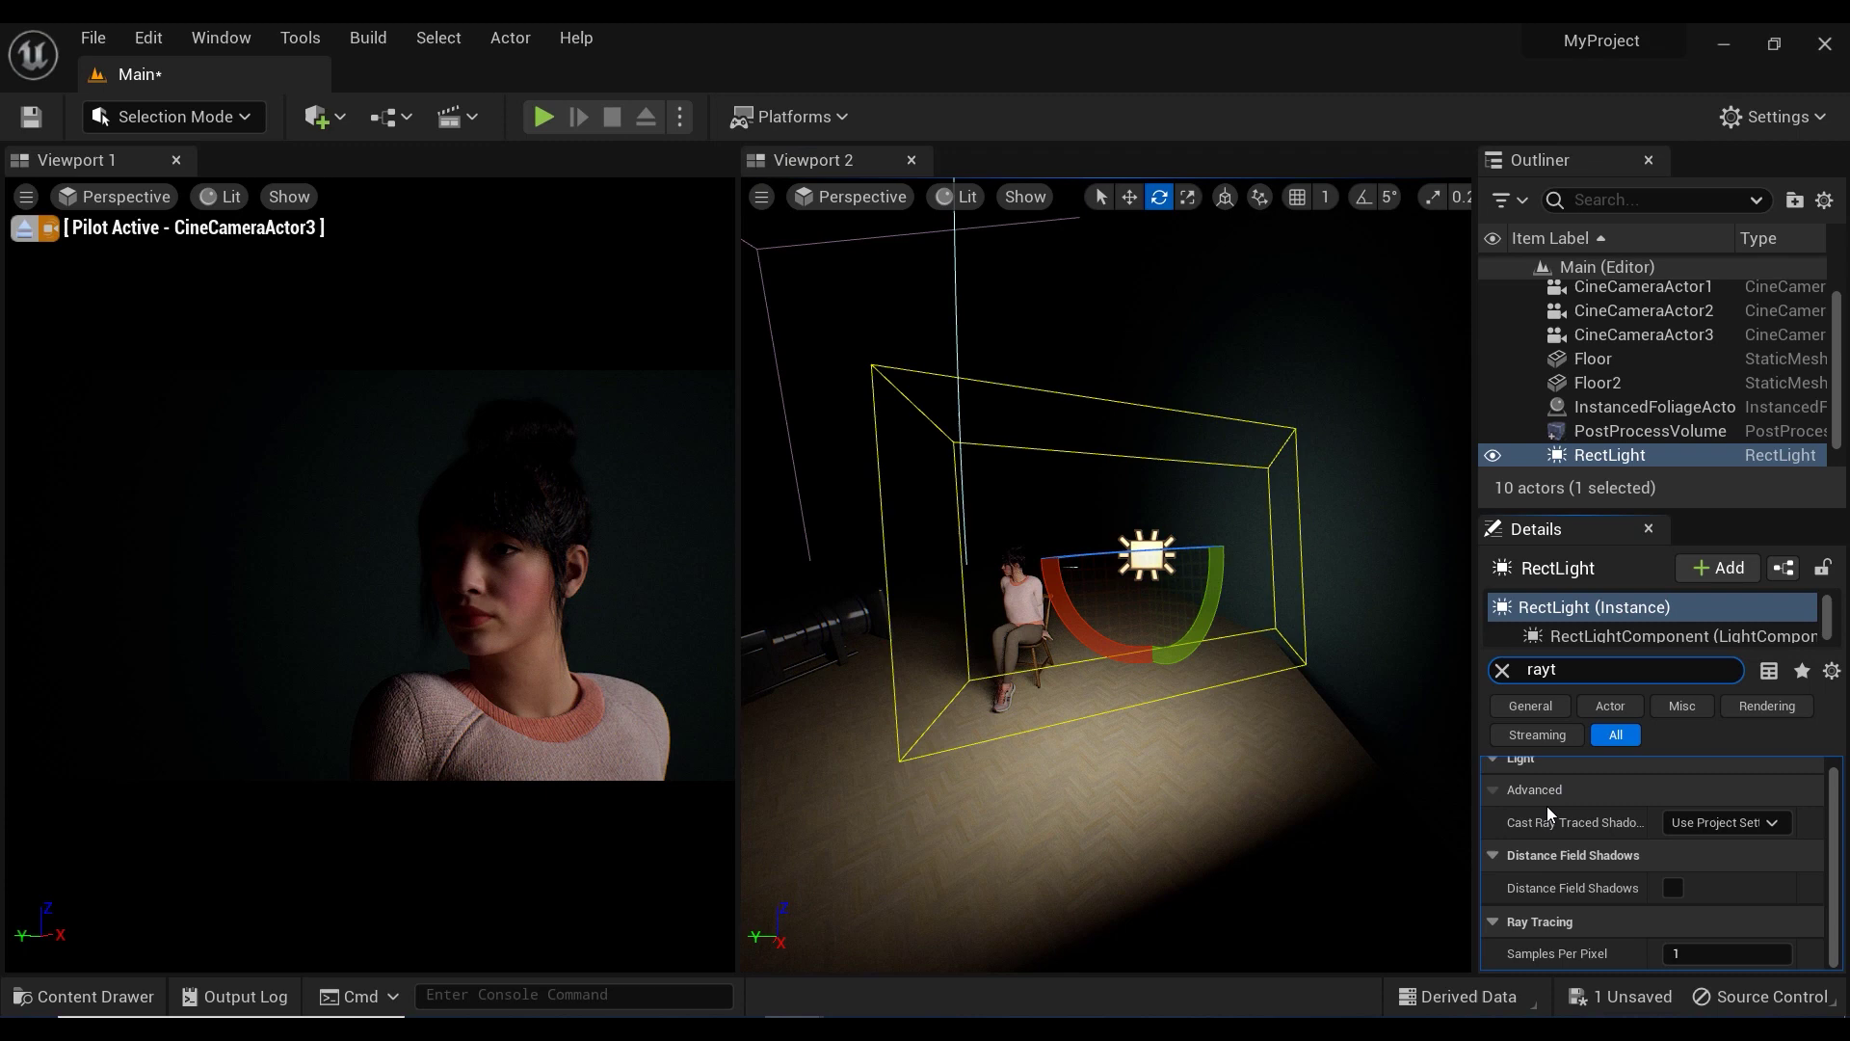
pyautogui.moveTo(1546, 812); pyautogui.dragTo(1547, 967, button='right')
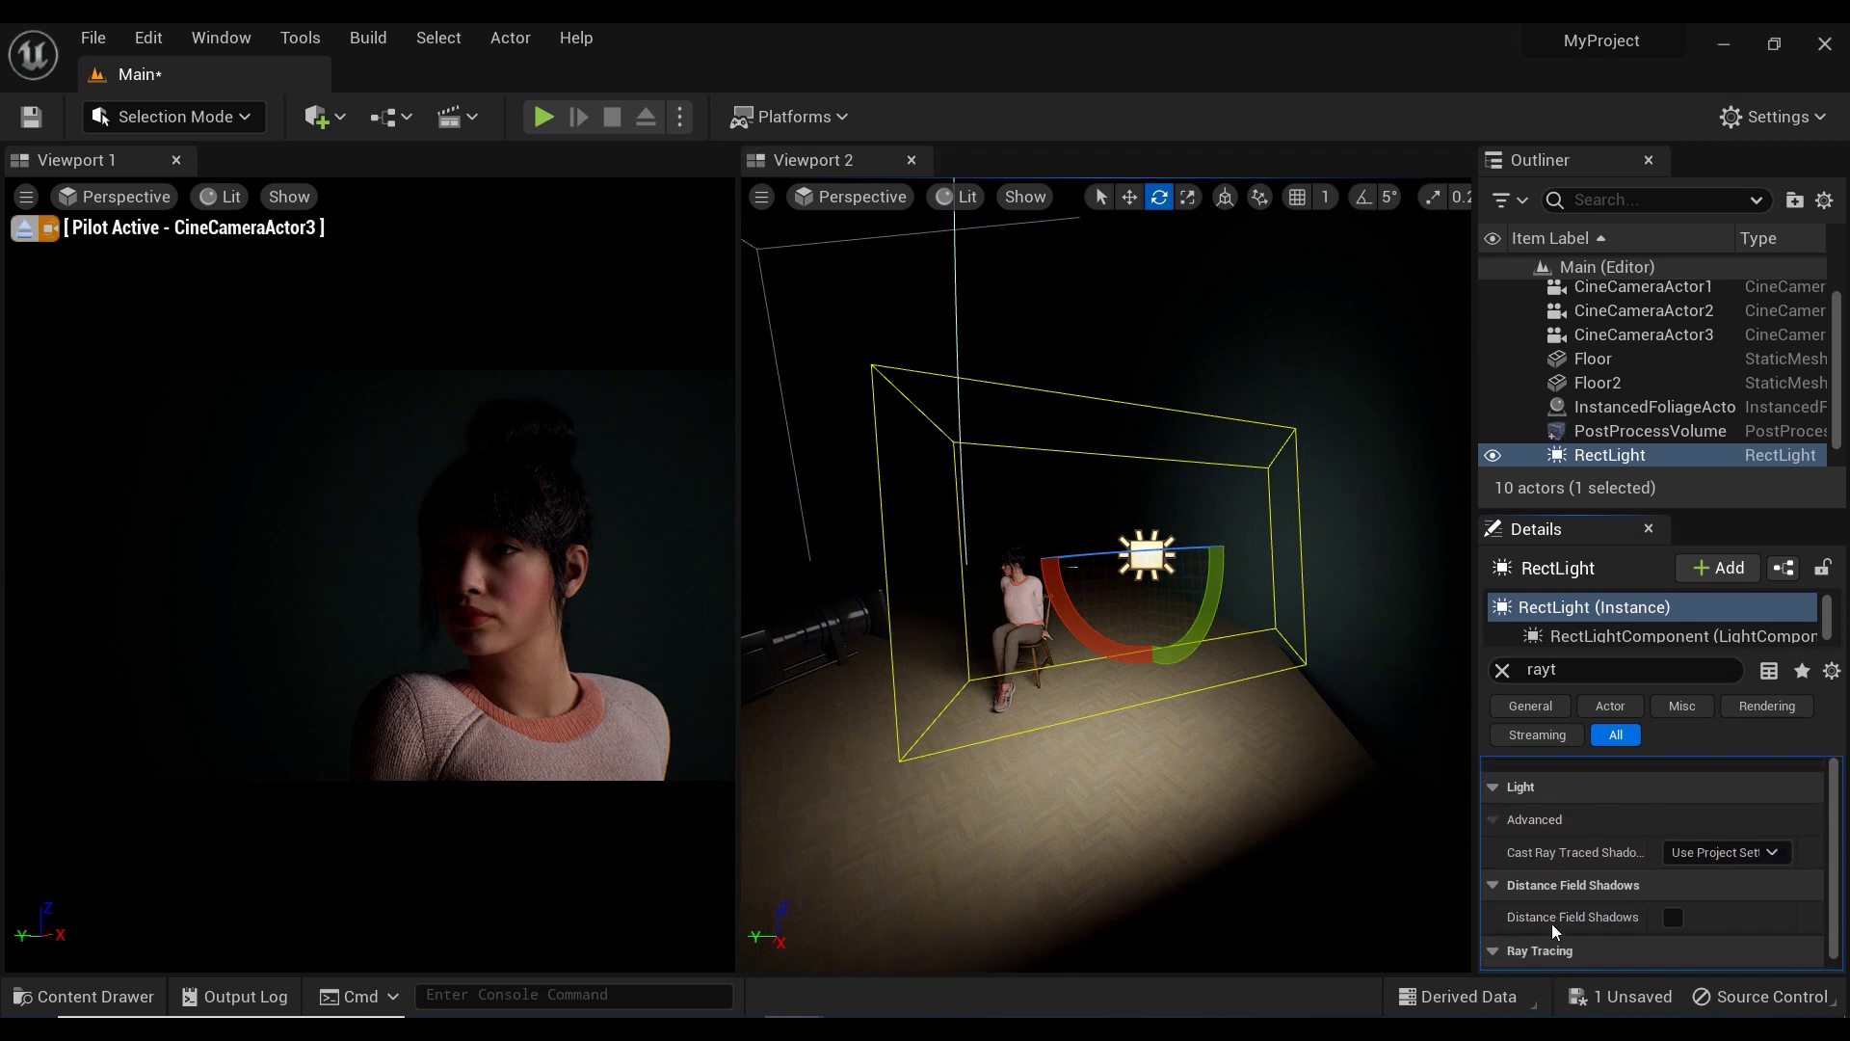
pyautogui.click(1502, 670)
pyautogui.write('shado')
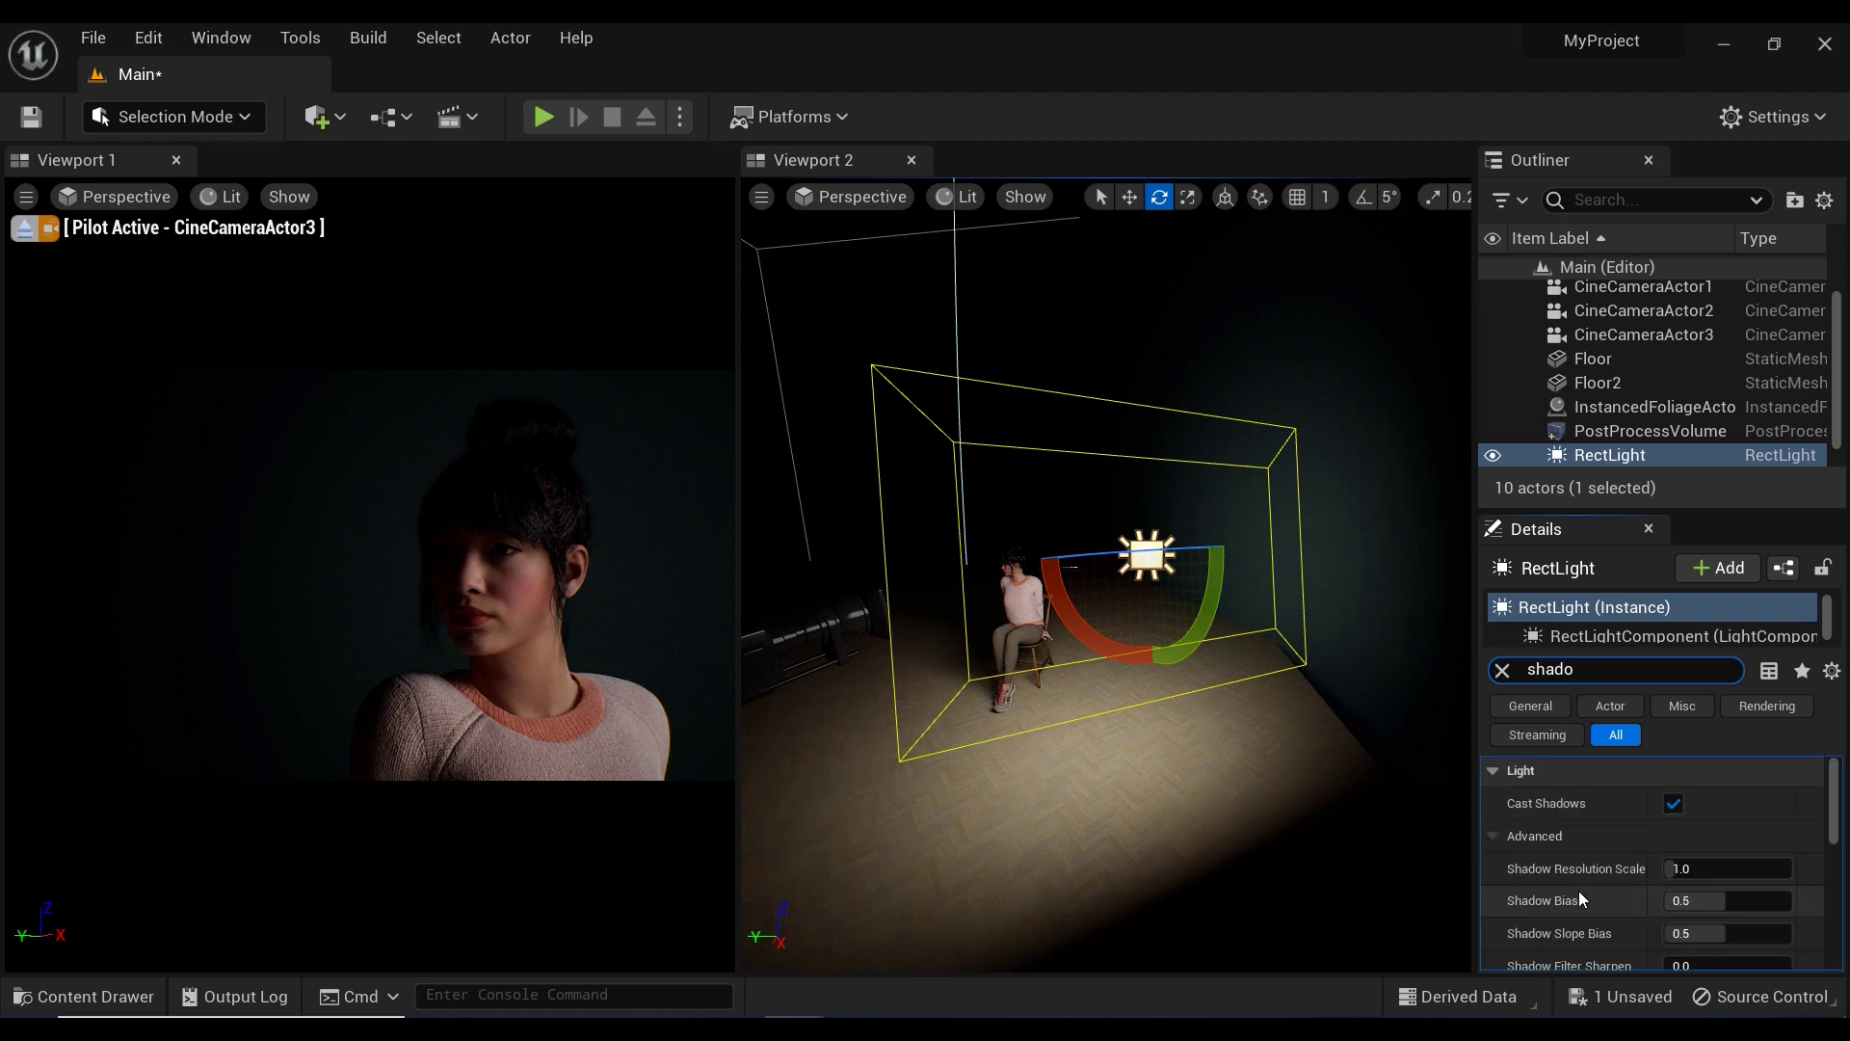
pyautogui.scroll(-10, 1581, 901)
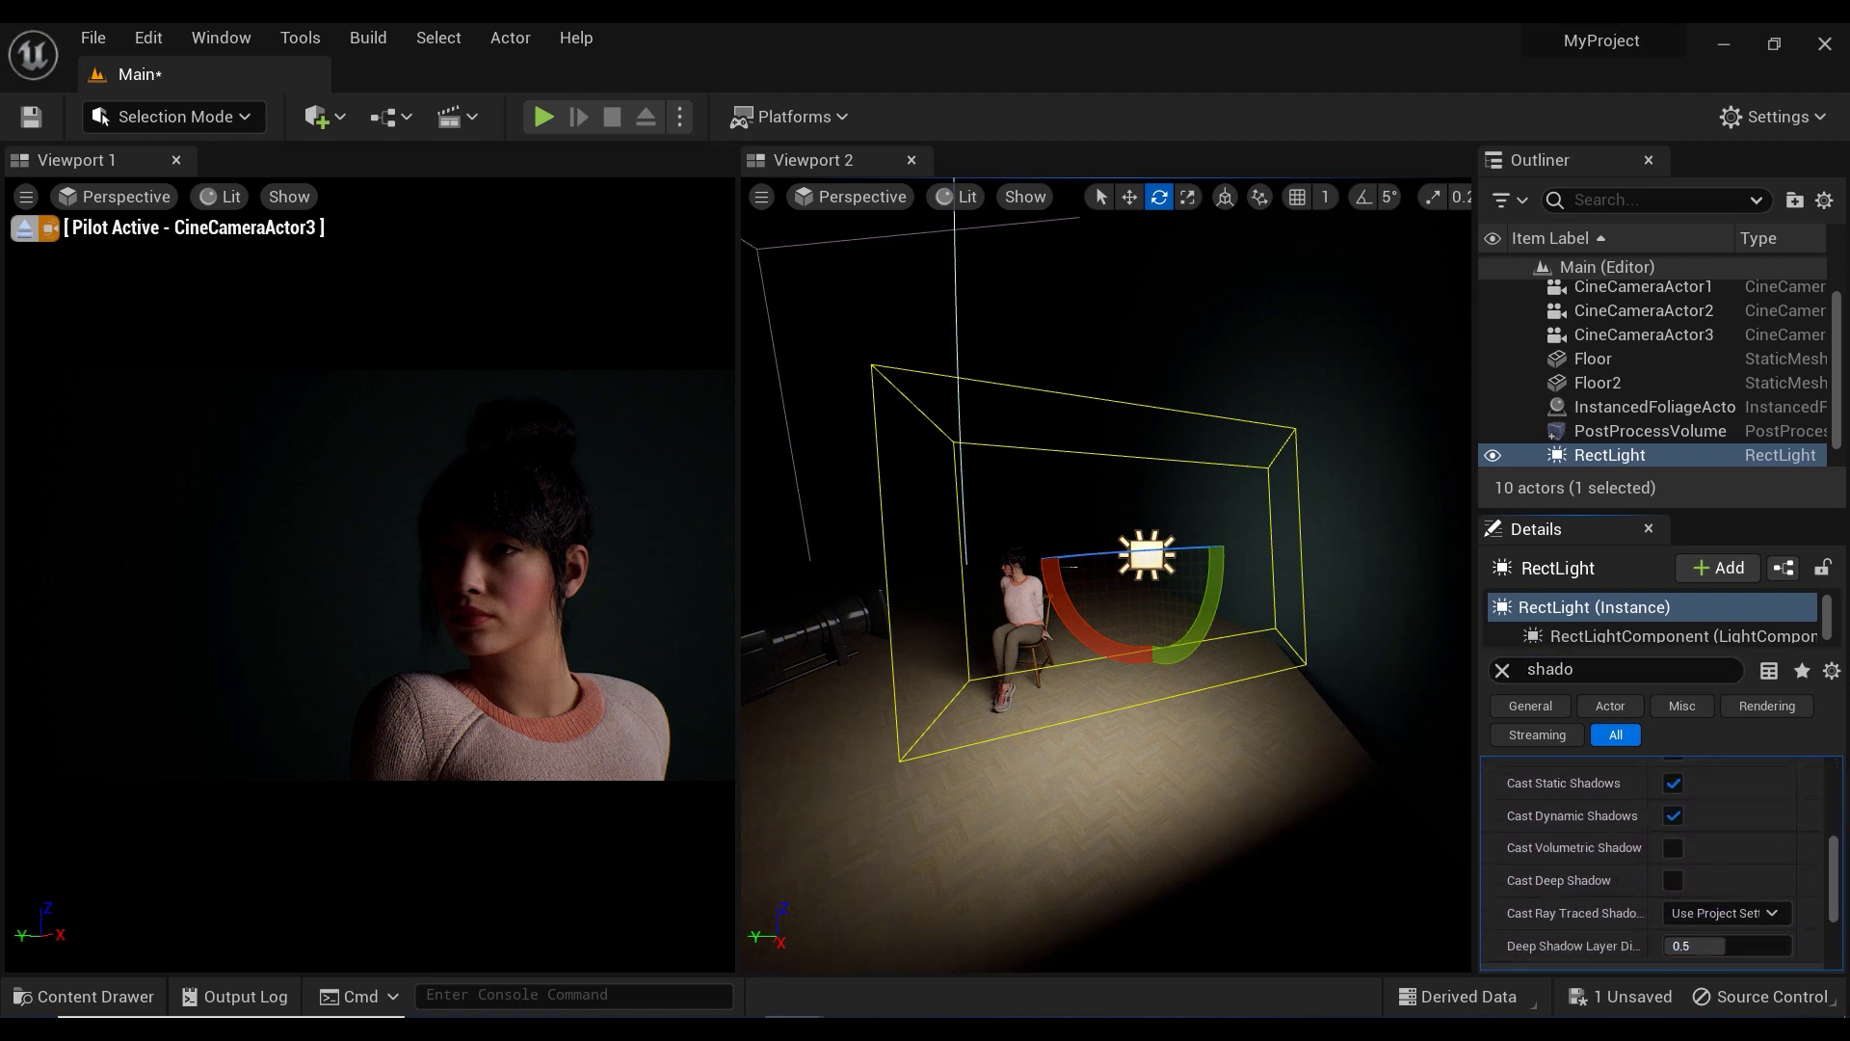
pyautogui.scroll(-5, 1608, 803)
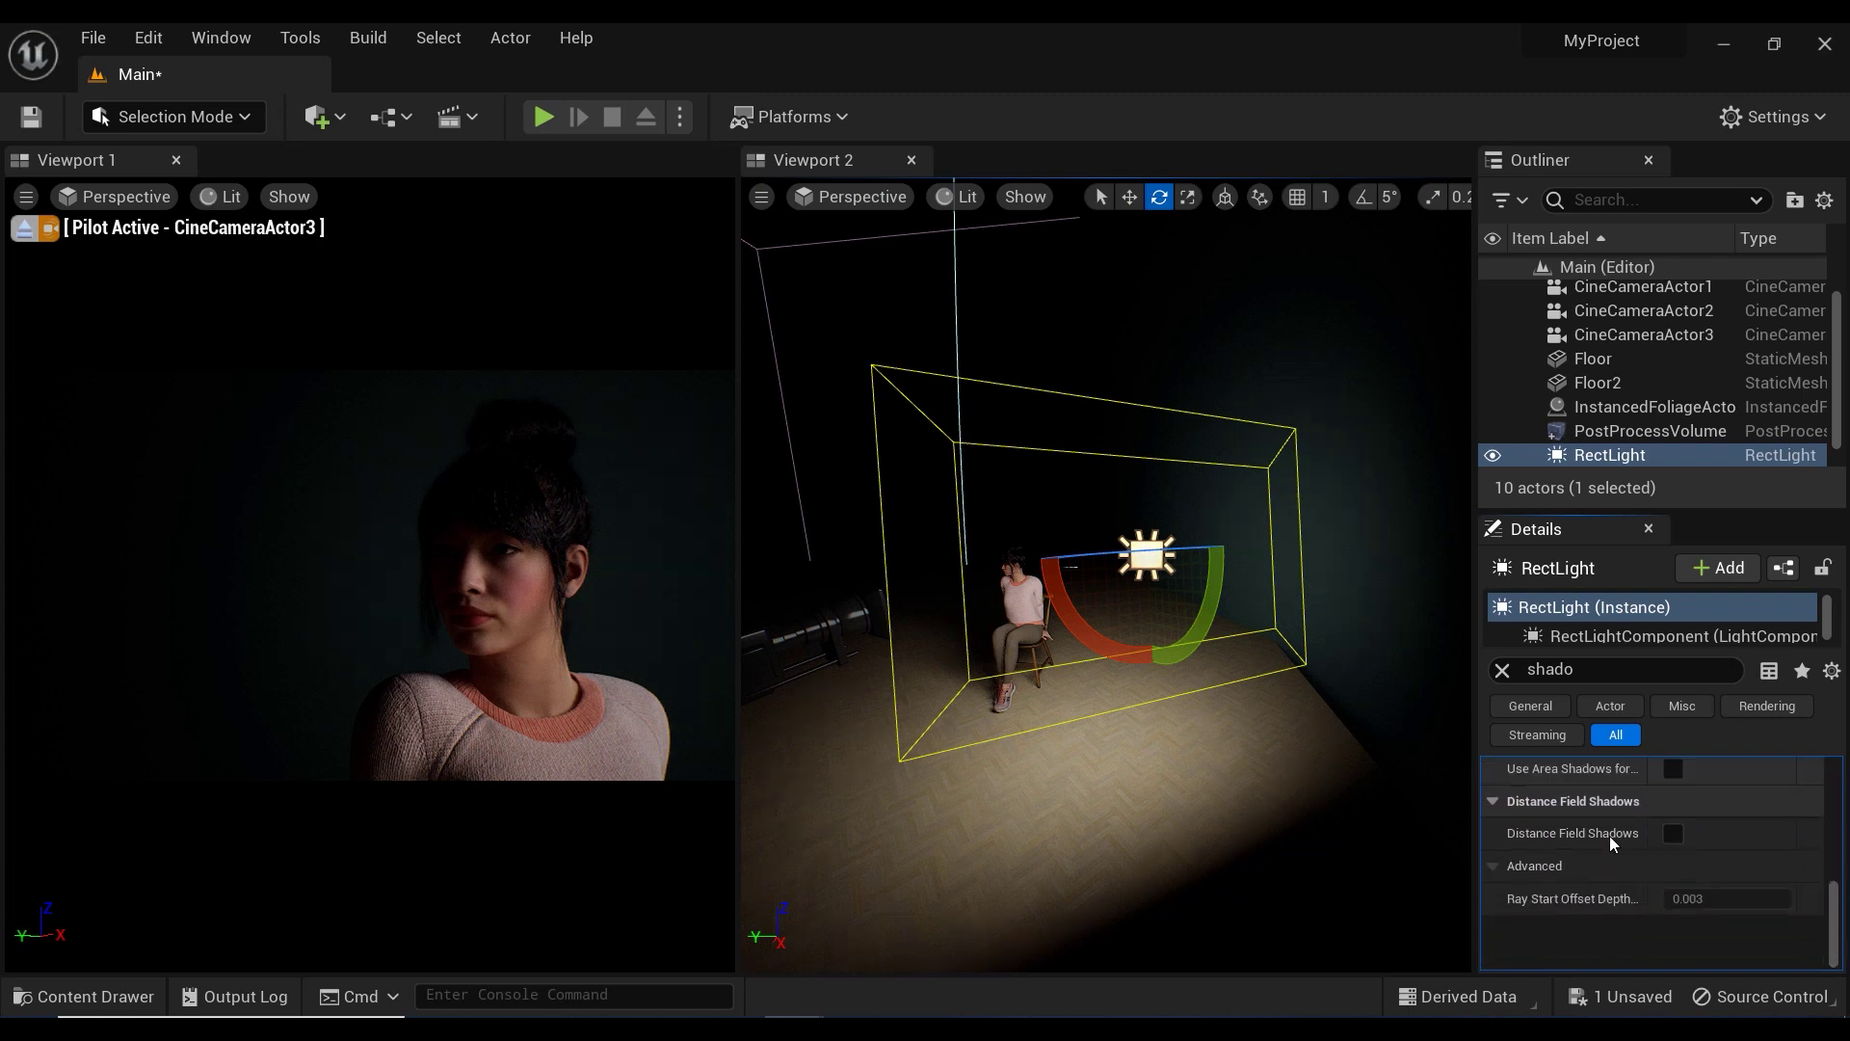
pyautogui.scroll(8, 1608, 803)
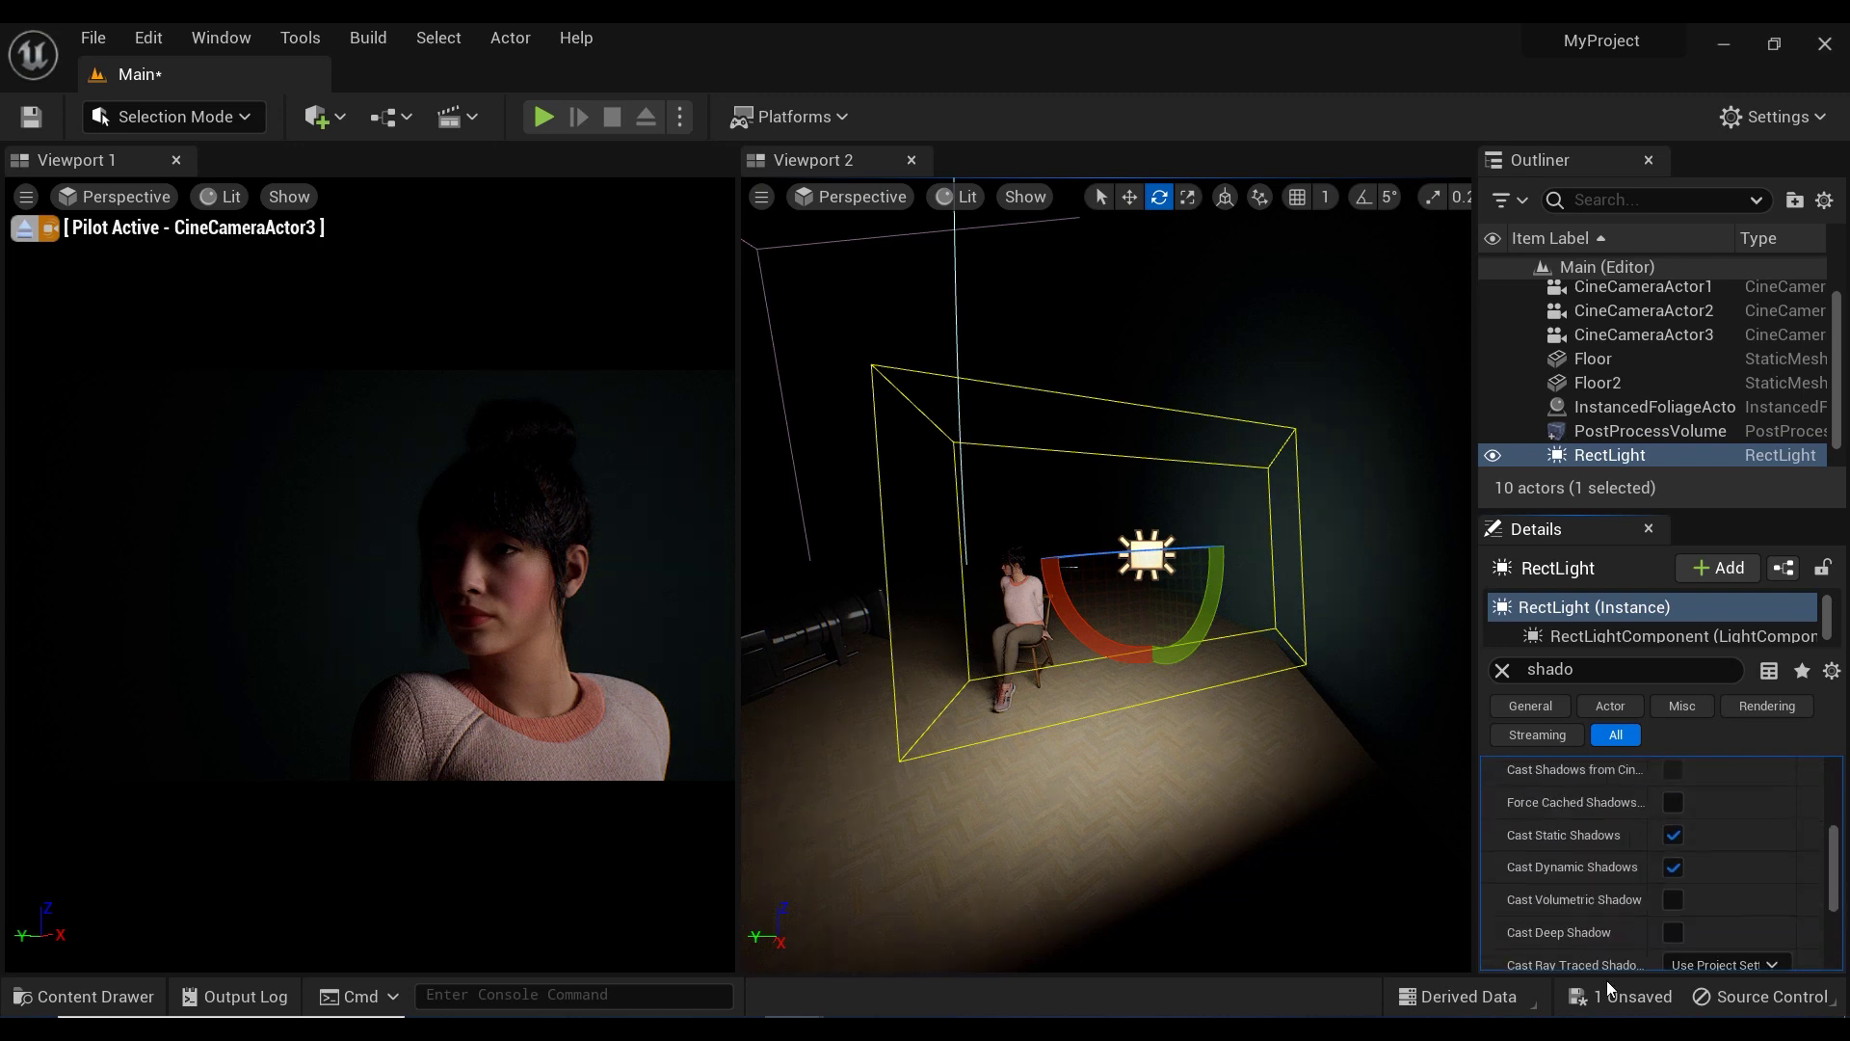
pyautogui.click(1502, 670)
pyautogui.write('ray')
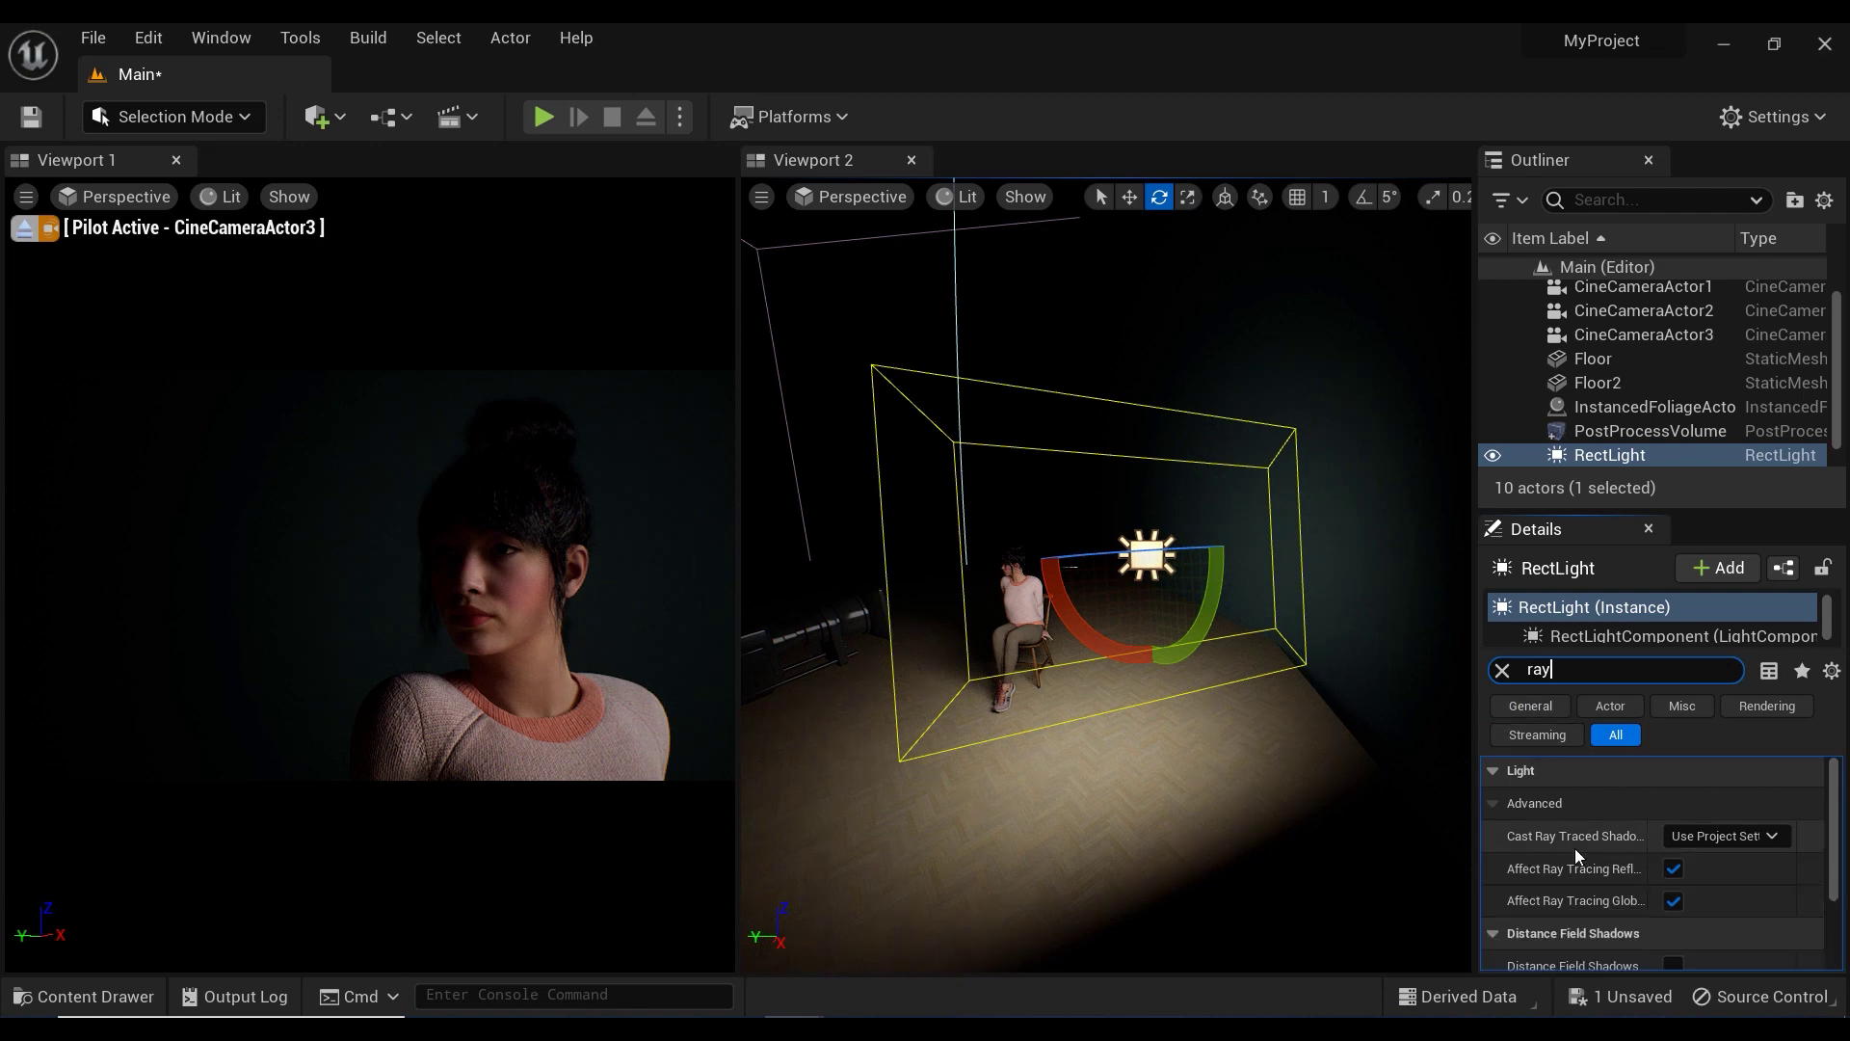
pyautogui.click(1693, 837)
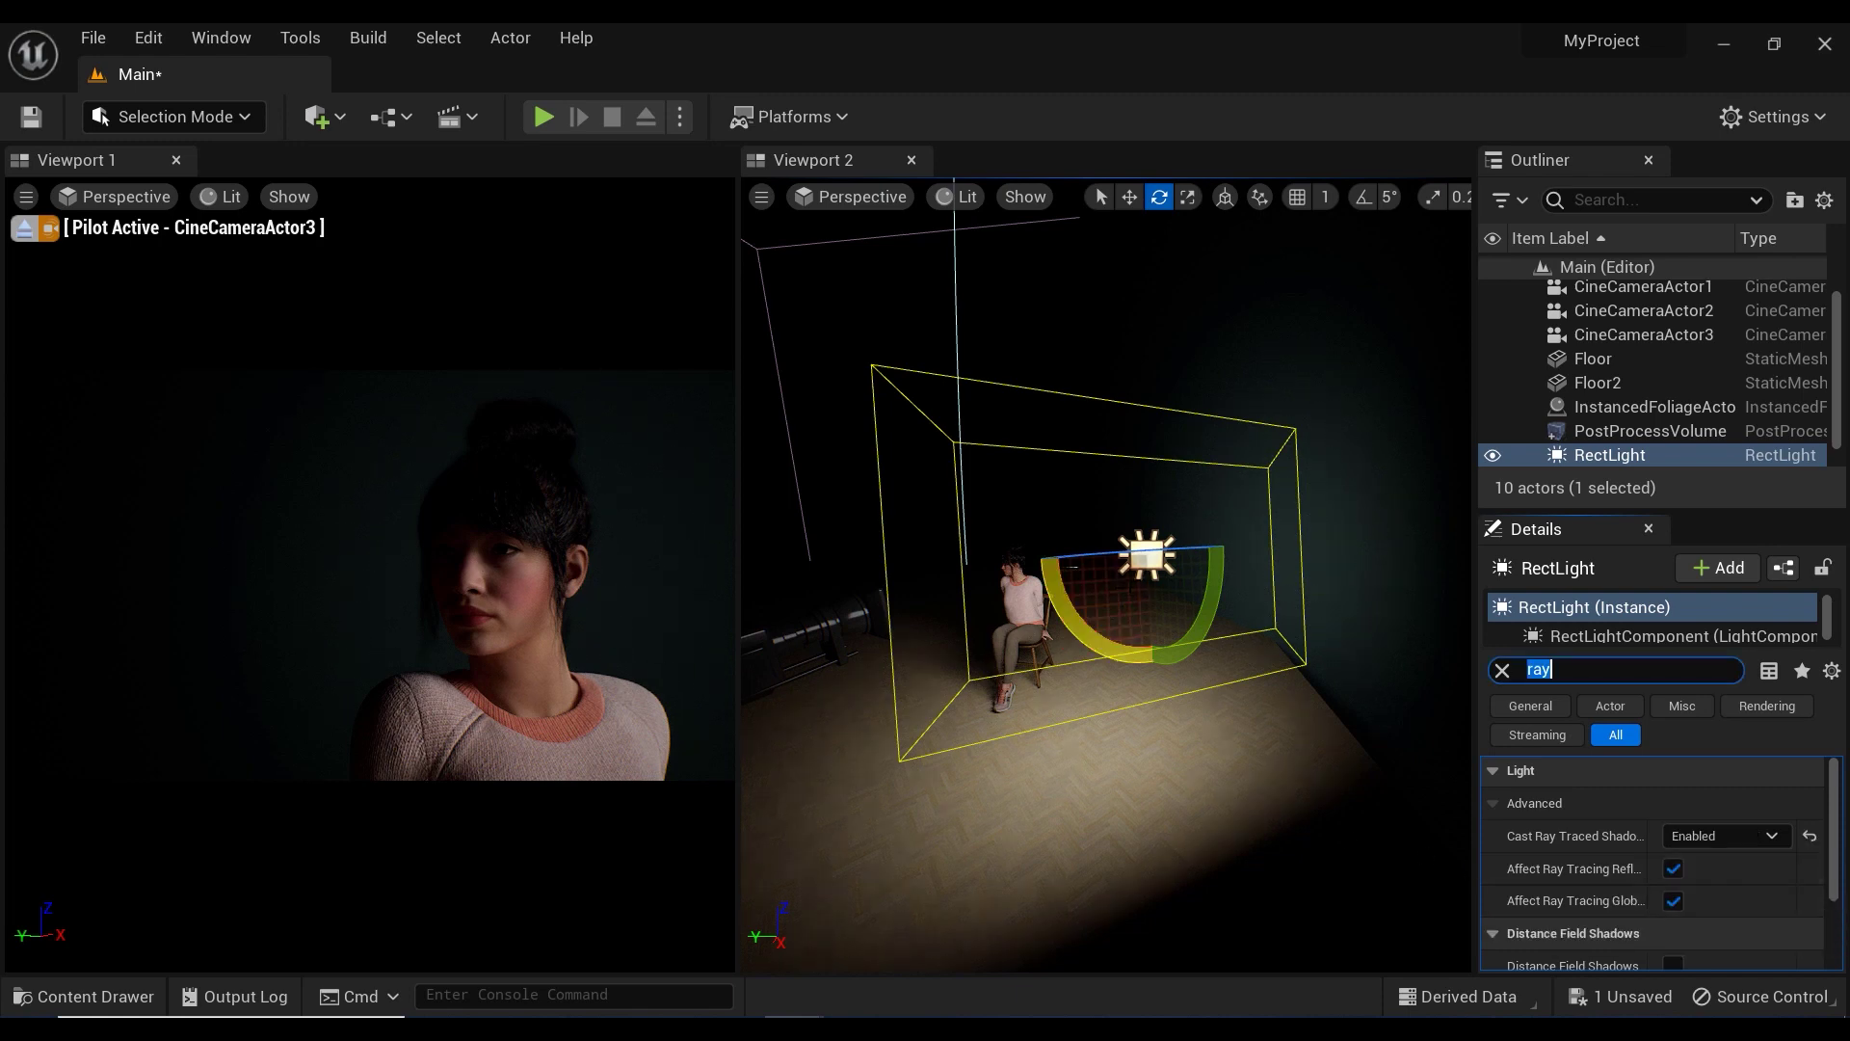
# Rotate the rect light slightly about its vertical axis and raise its intensity to about 10.5 cd.
pyautogui.moveTo(1067, 651); pyautogui.dragTo(1036, 656)
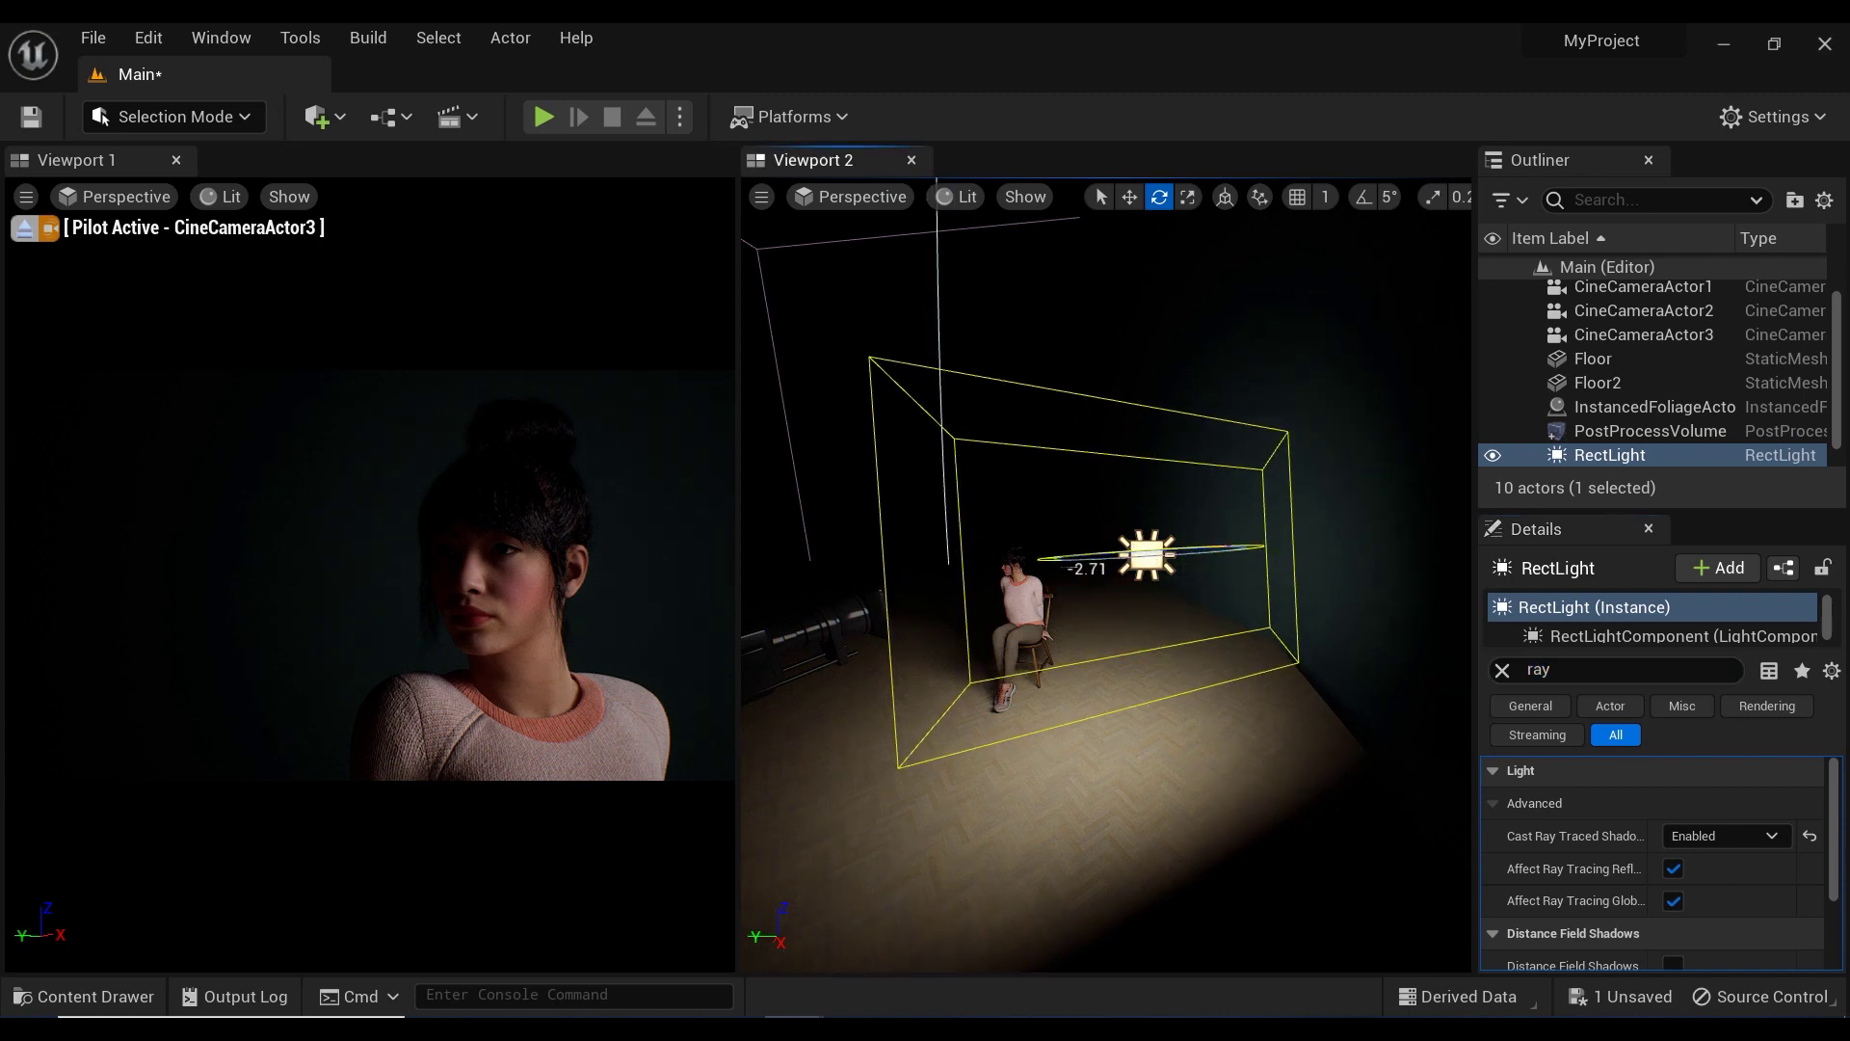
pyautogui.click(1503, 670)
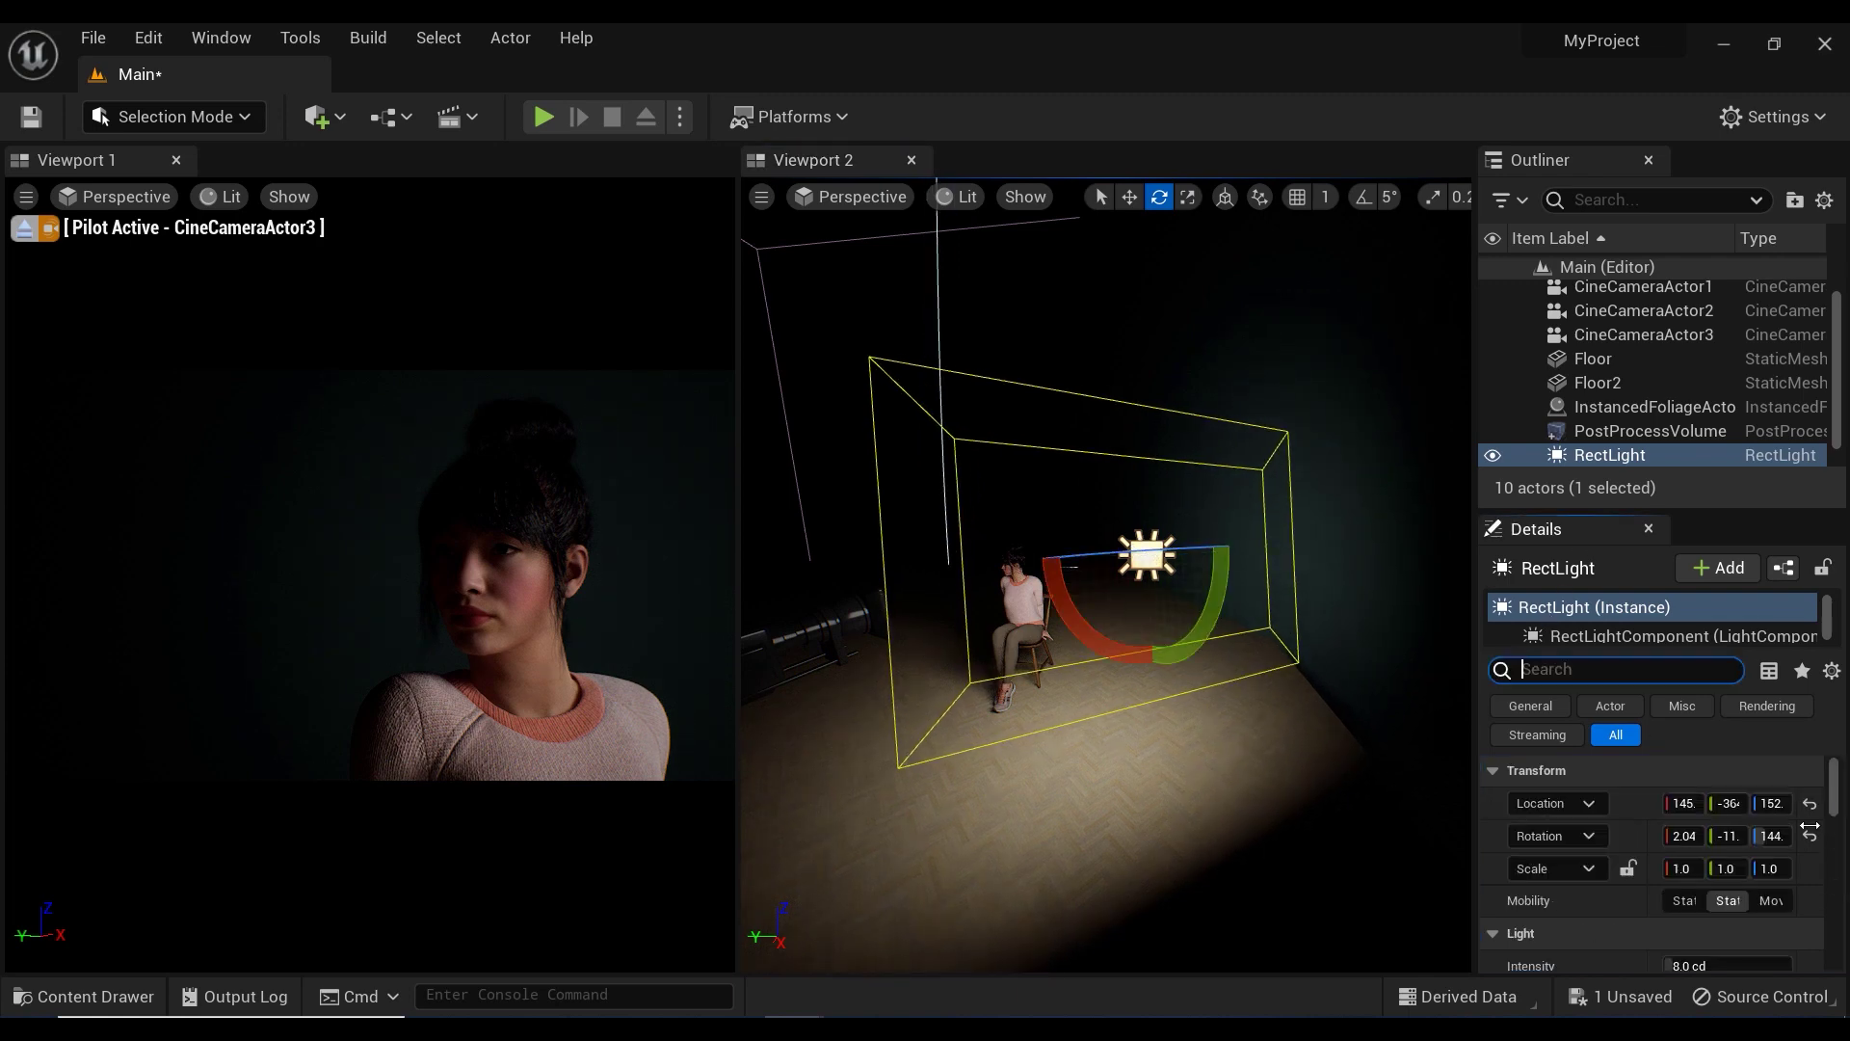
pyautogui.scroll(-3, 1735, 828)
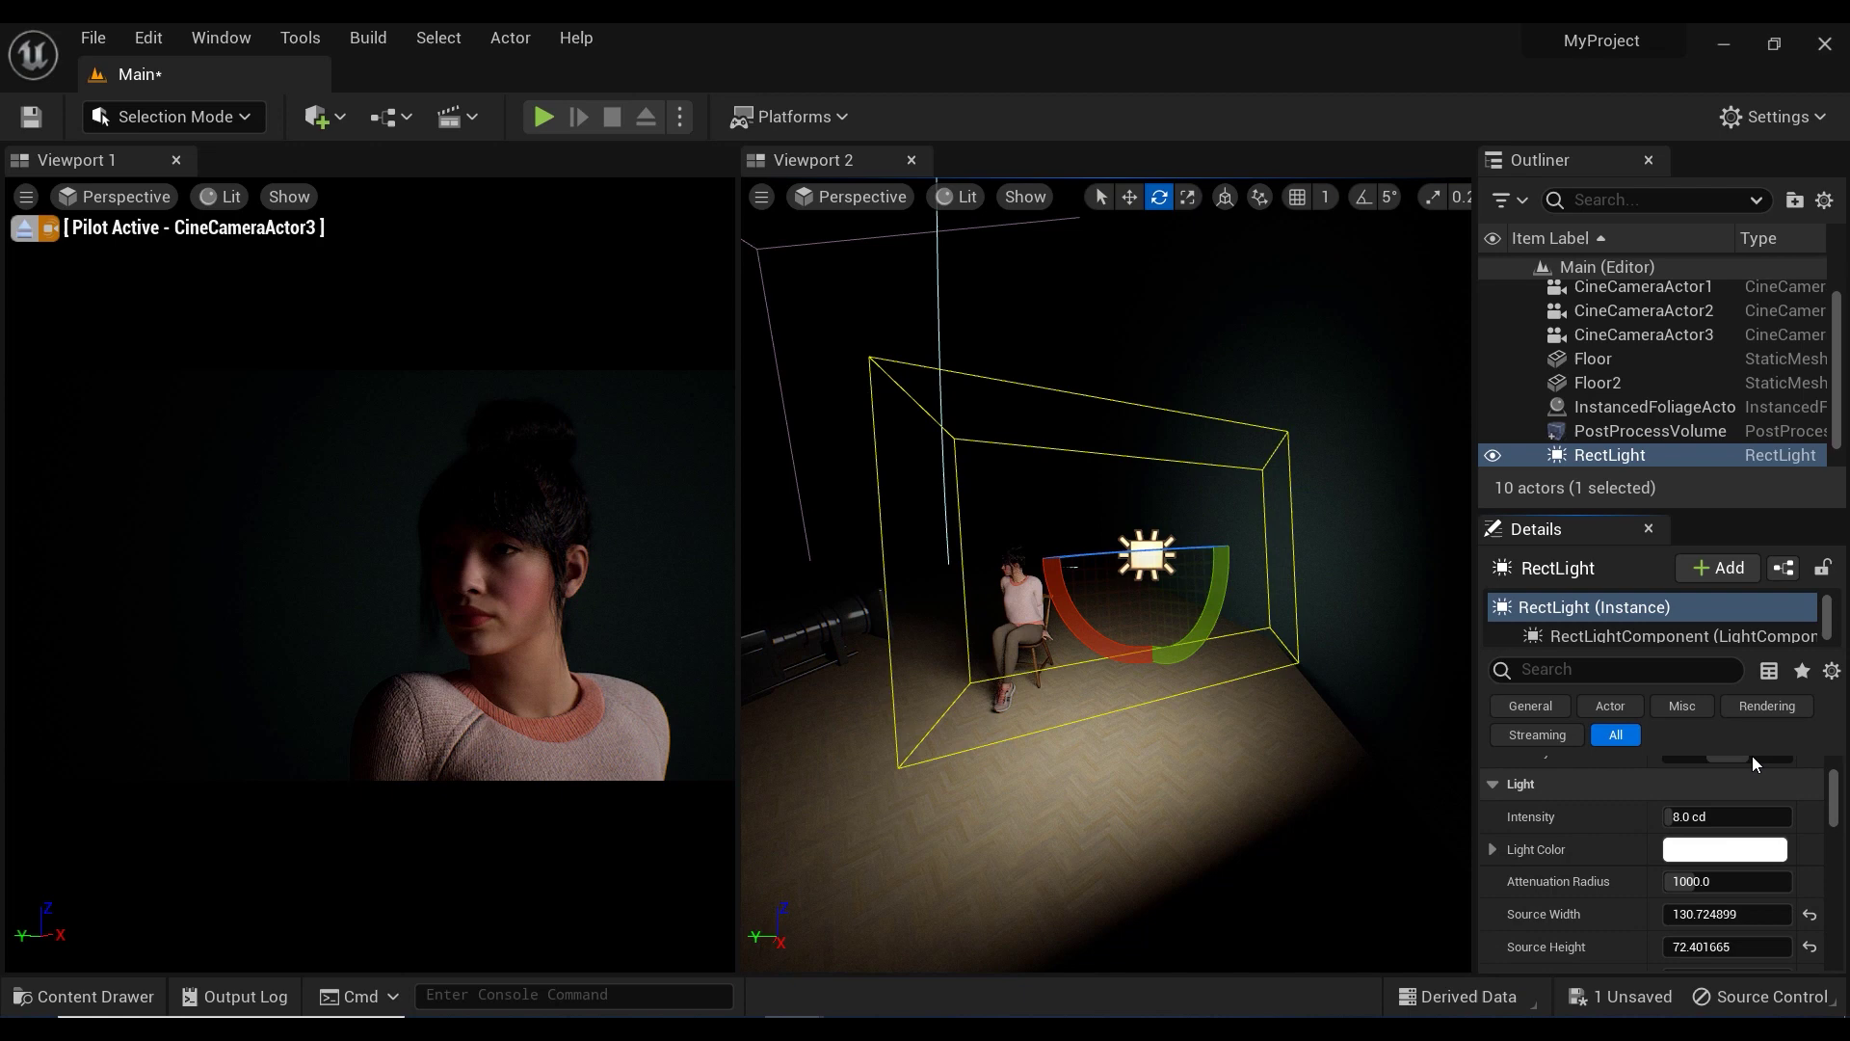
pyautogui.moveTo(1703, 816)
pyautogui.mouseDown()
pyautogui.moveTo(1763, 816)
pyautogui.moveTo(1682, 816)
pyautogui.mouseUp()
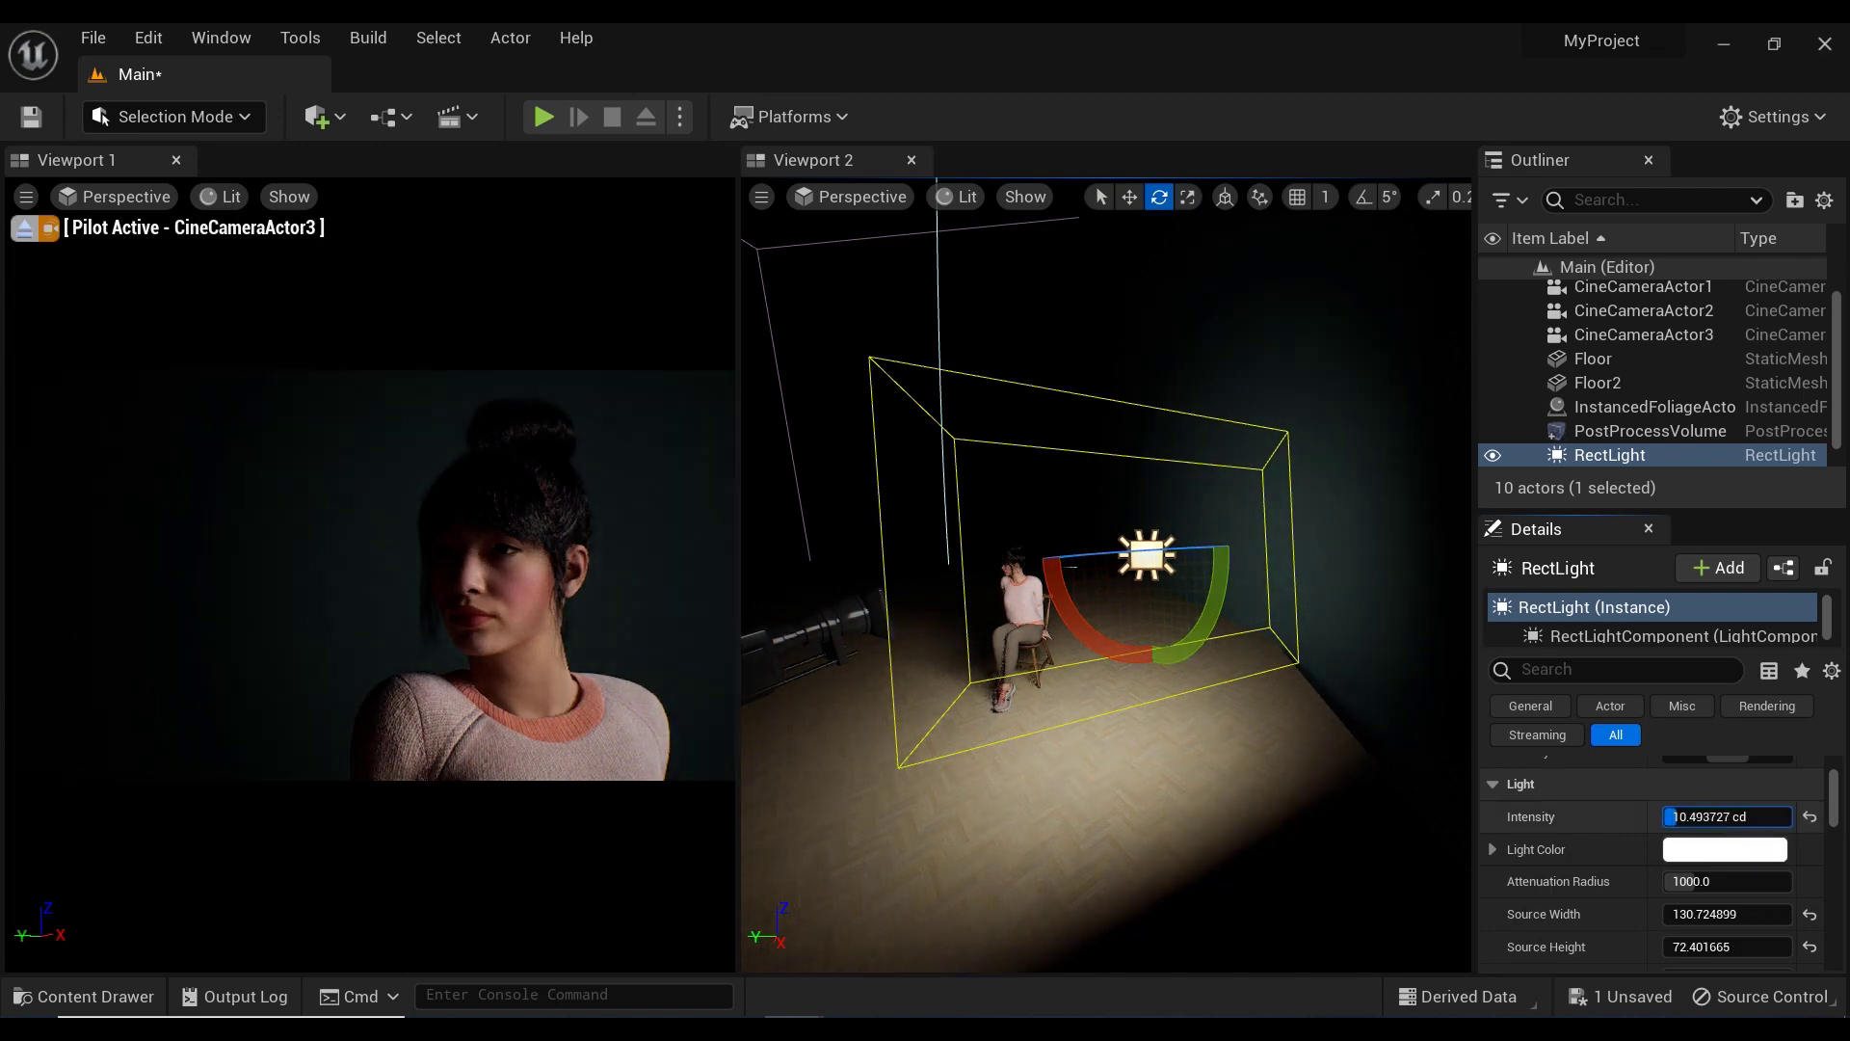
pyautogui.click(1707, 816)
# Enable Use Temperature on the rect light and warm its temperature to about 3702.
pyautogui.scroll(-5, 1646, 921)
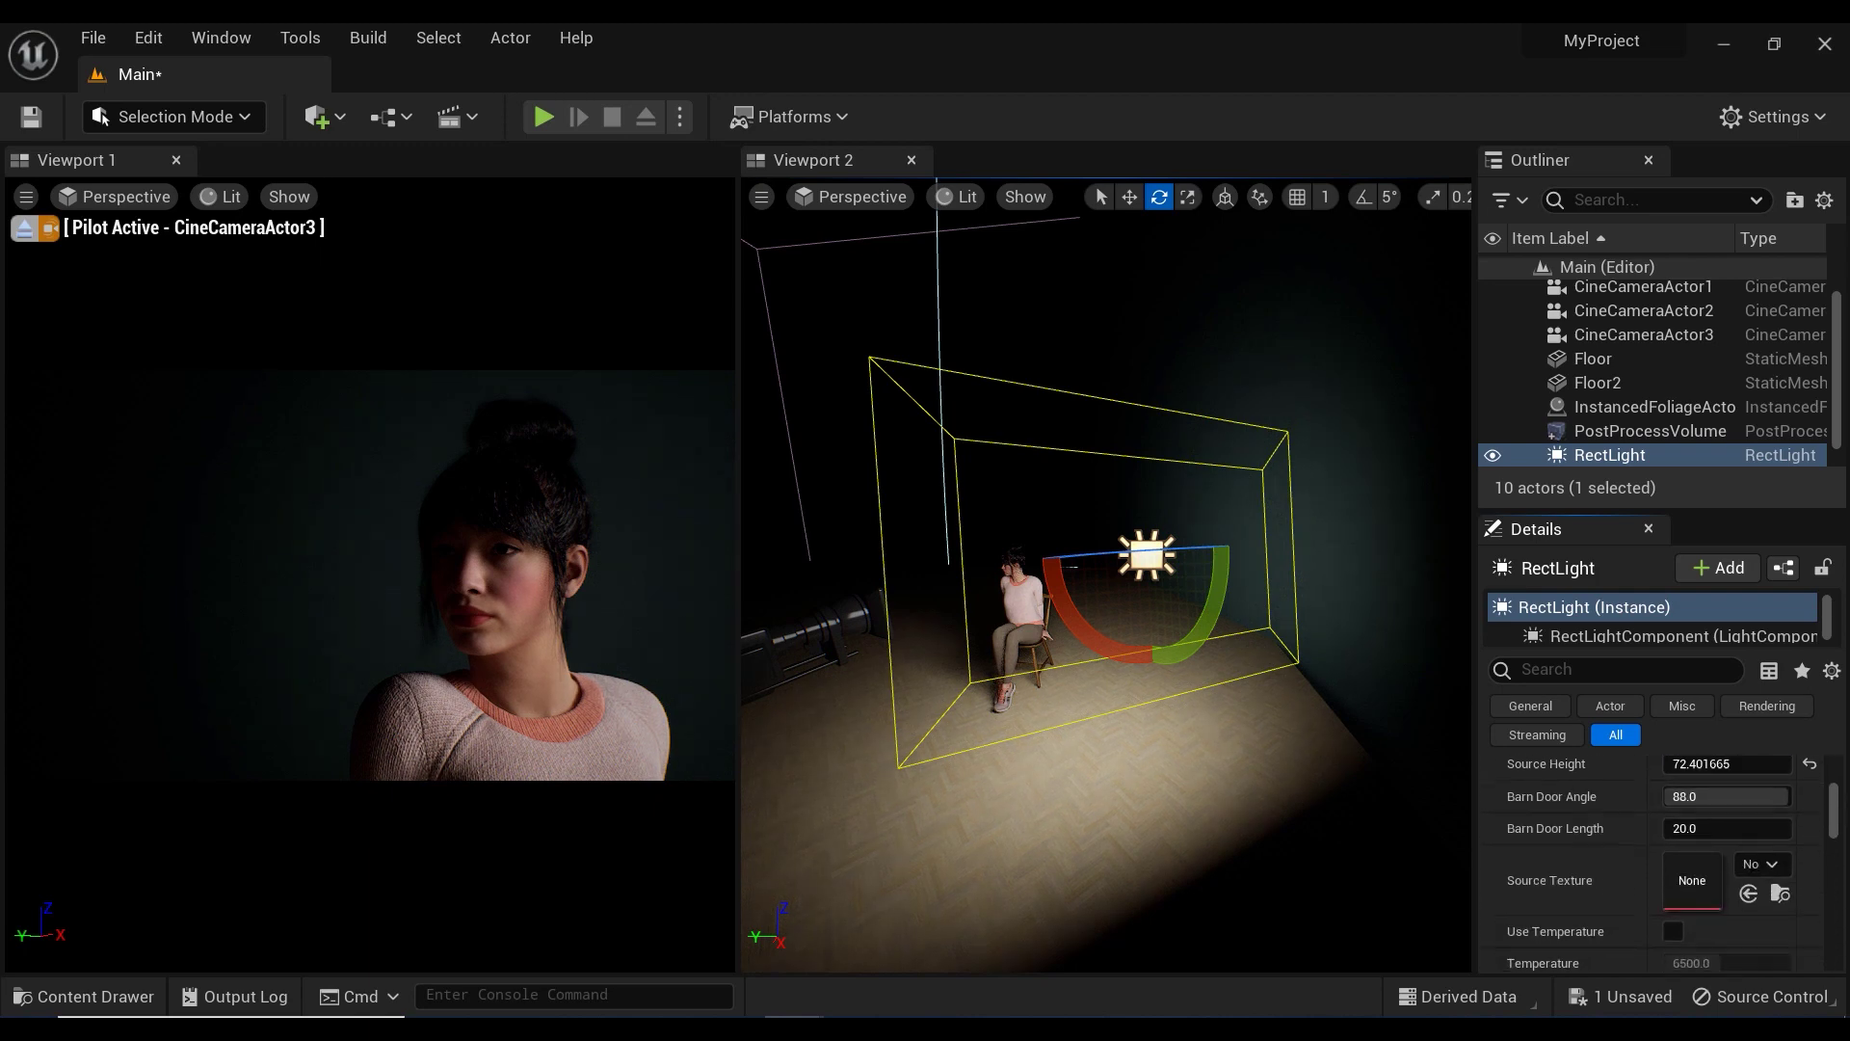
pyautogui.scroll(-3, 1646, 920)
pyautogui.click(1673, 815)
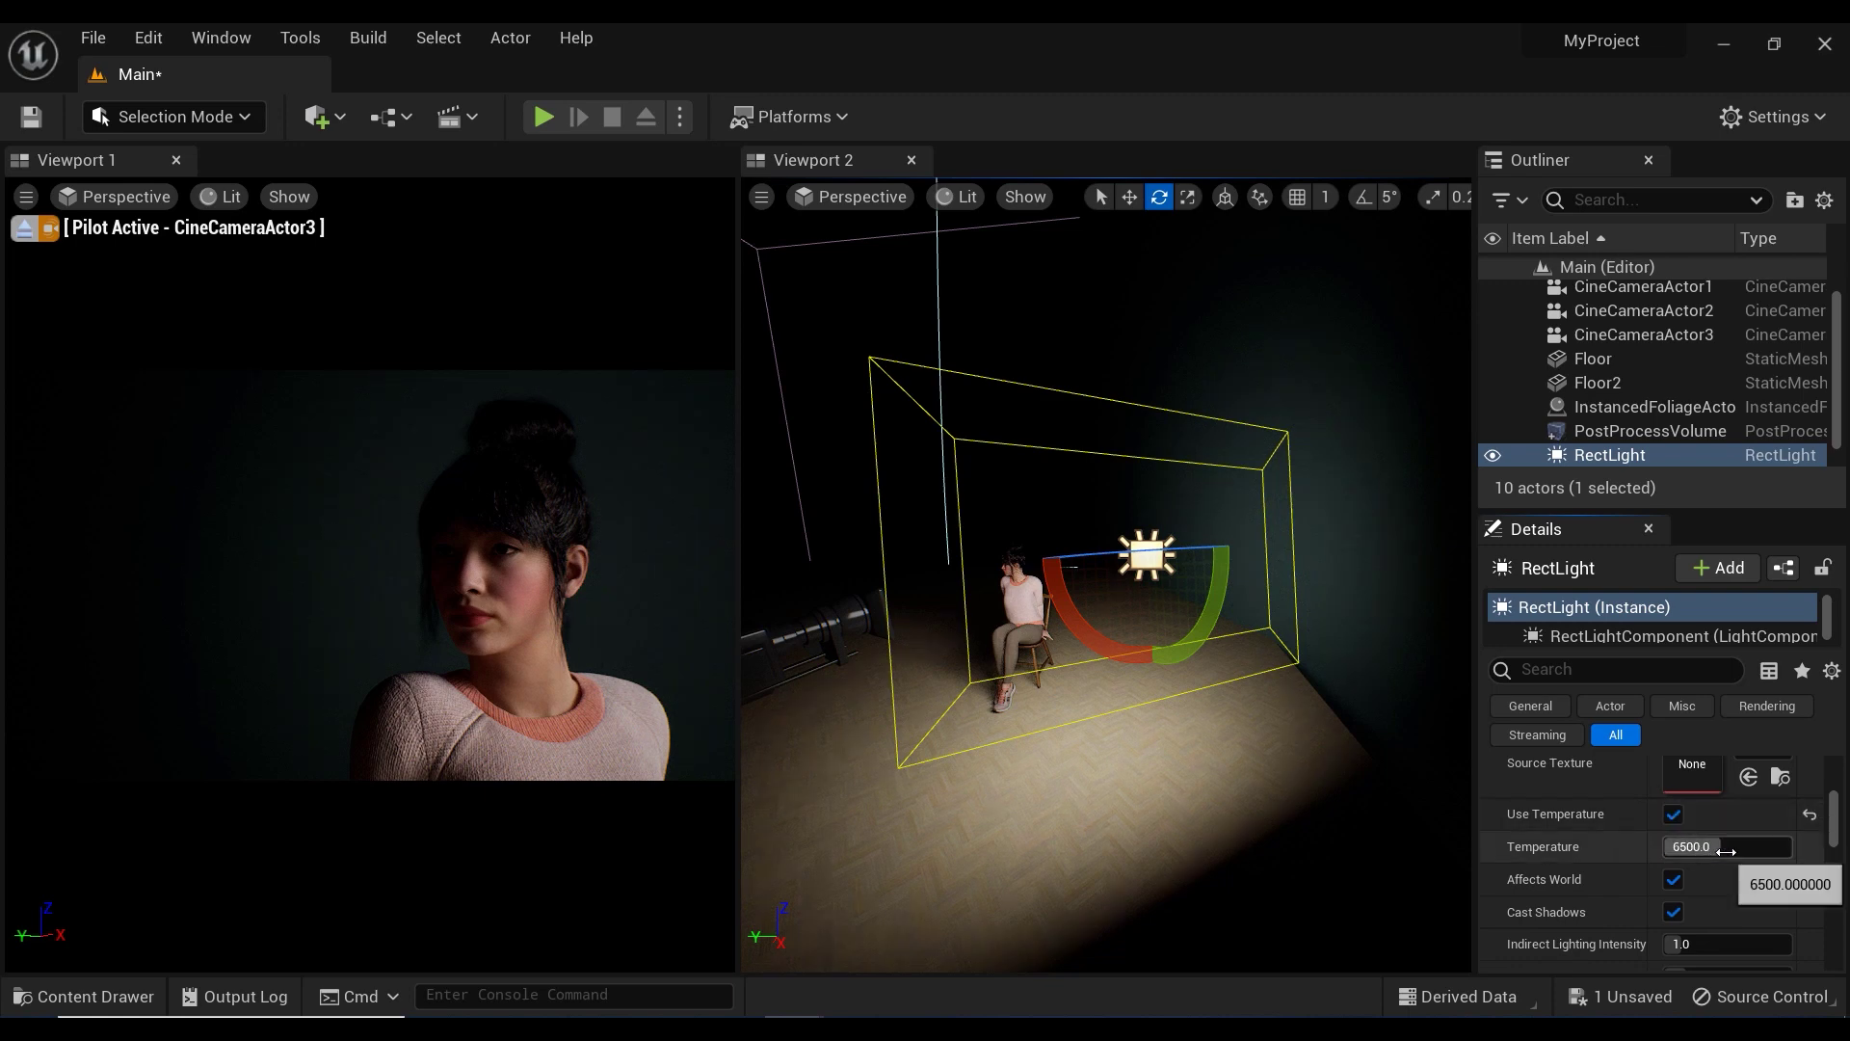
pyautogui.click(1725, 851)
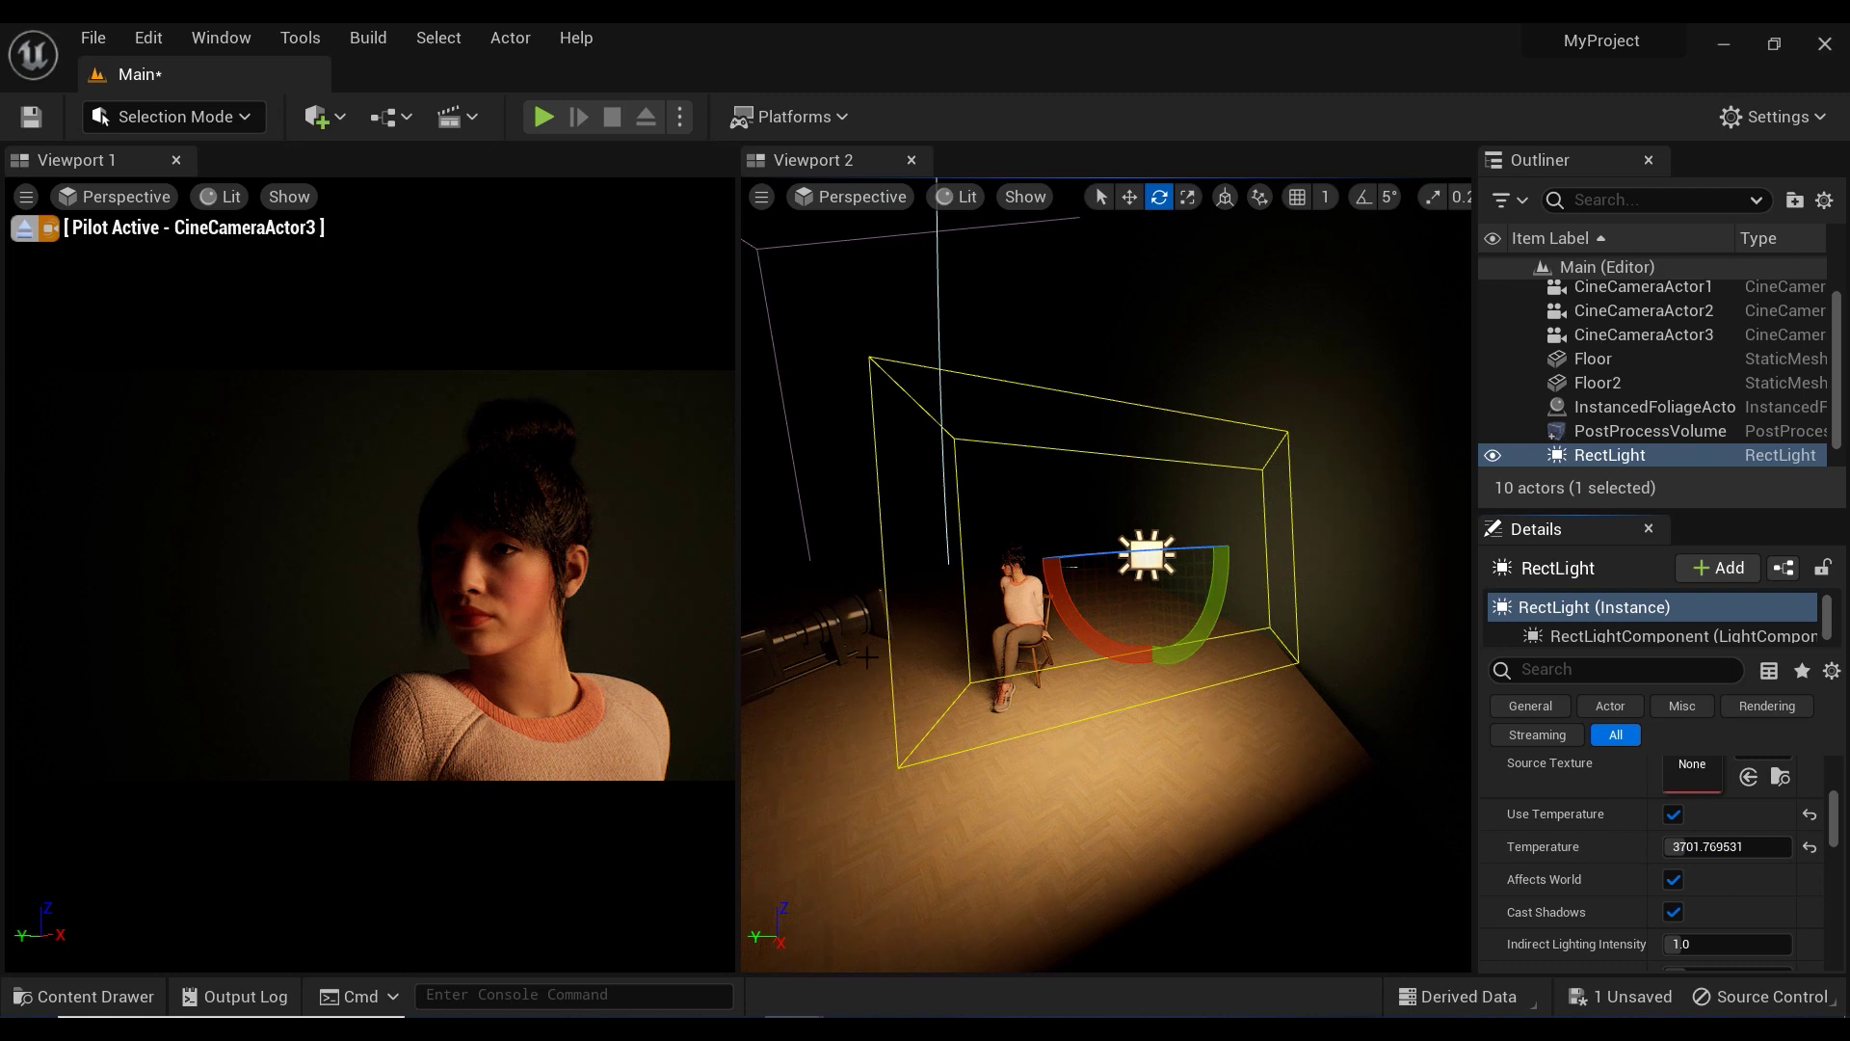
pyautogui.press('a')
pyautogui.moveTo(1050, 588); pyautogui.dragTo(1064, 589, button='right')
pyautogui.press('w')
pyautogui.moveTo(1023, 656); pyautogui.dragTo(1020, 637, button='right')
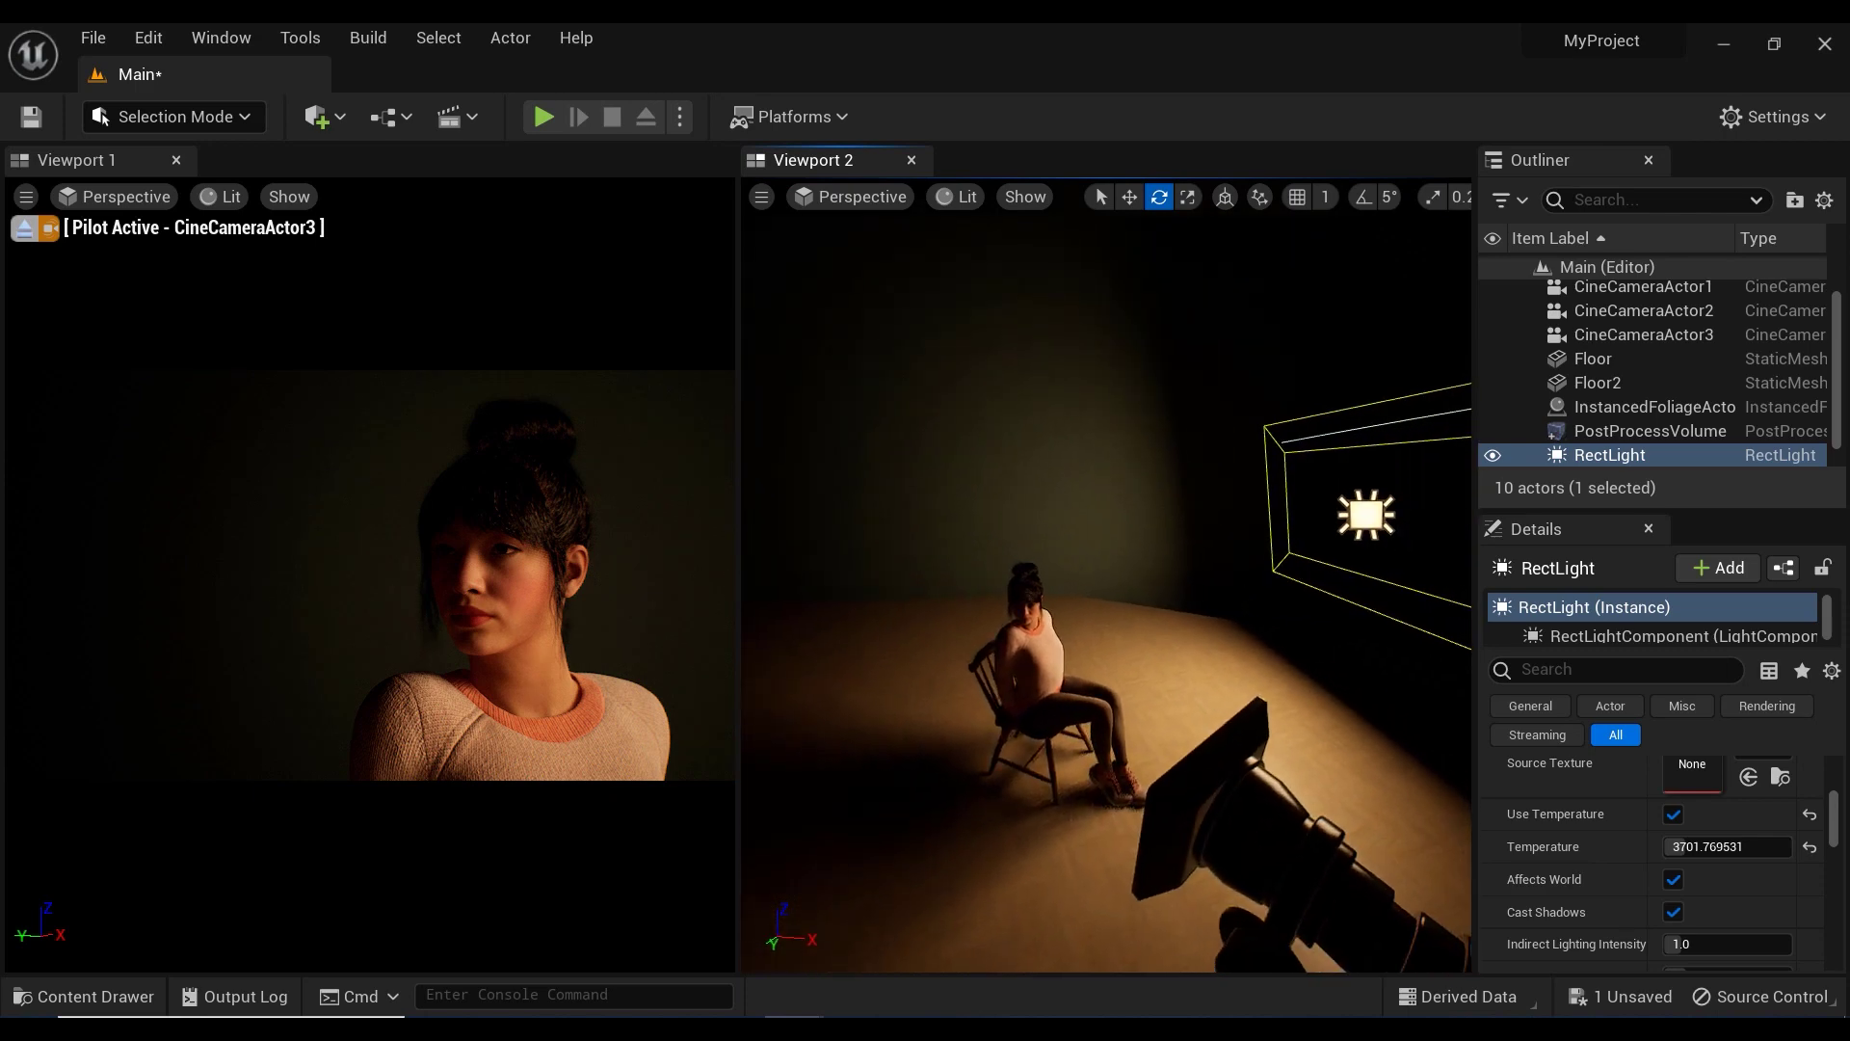
pyautogui.click(327, 116)
pyautogui.moveTo(461, 491)
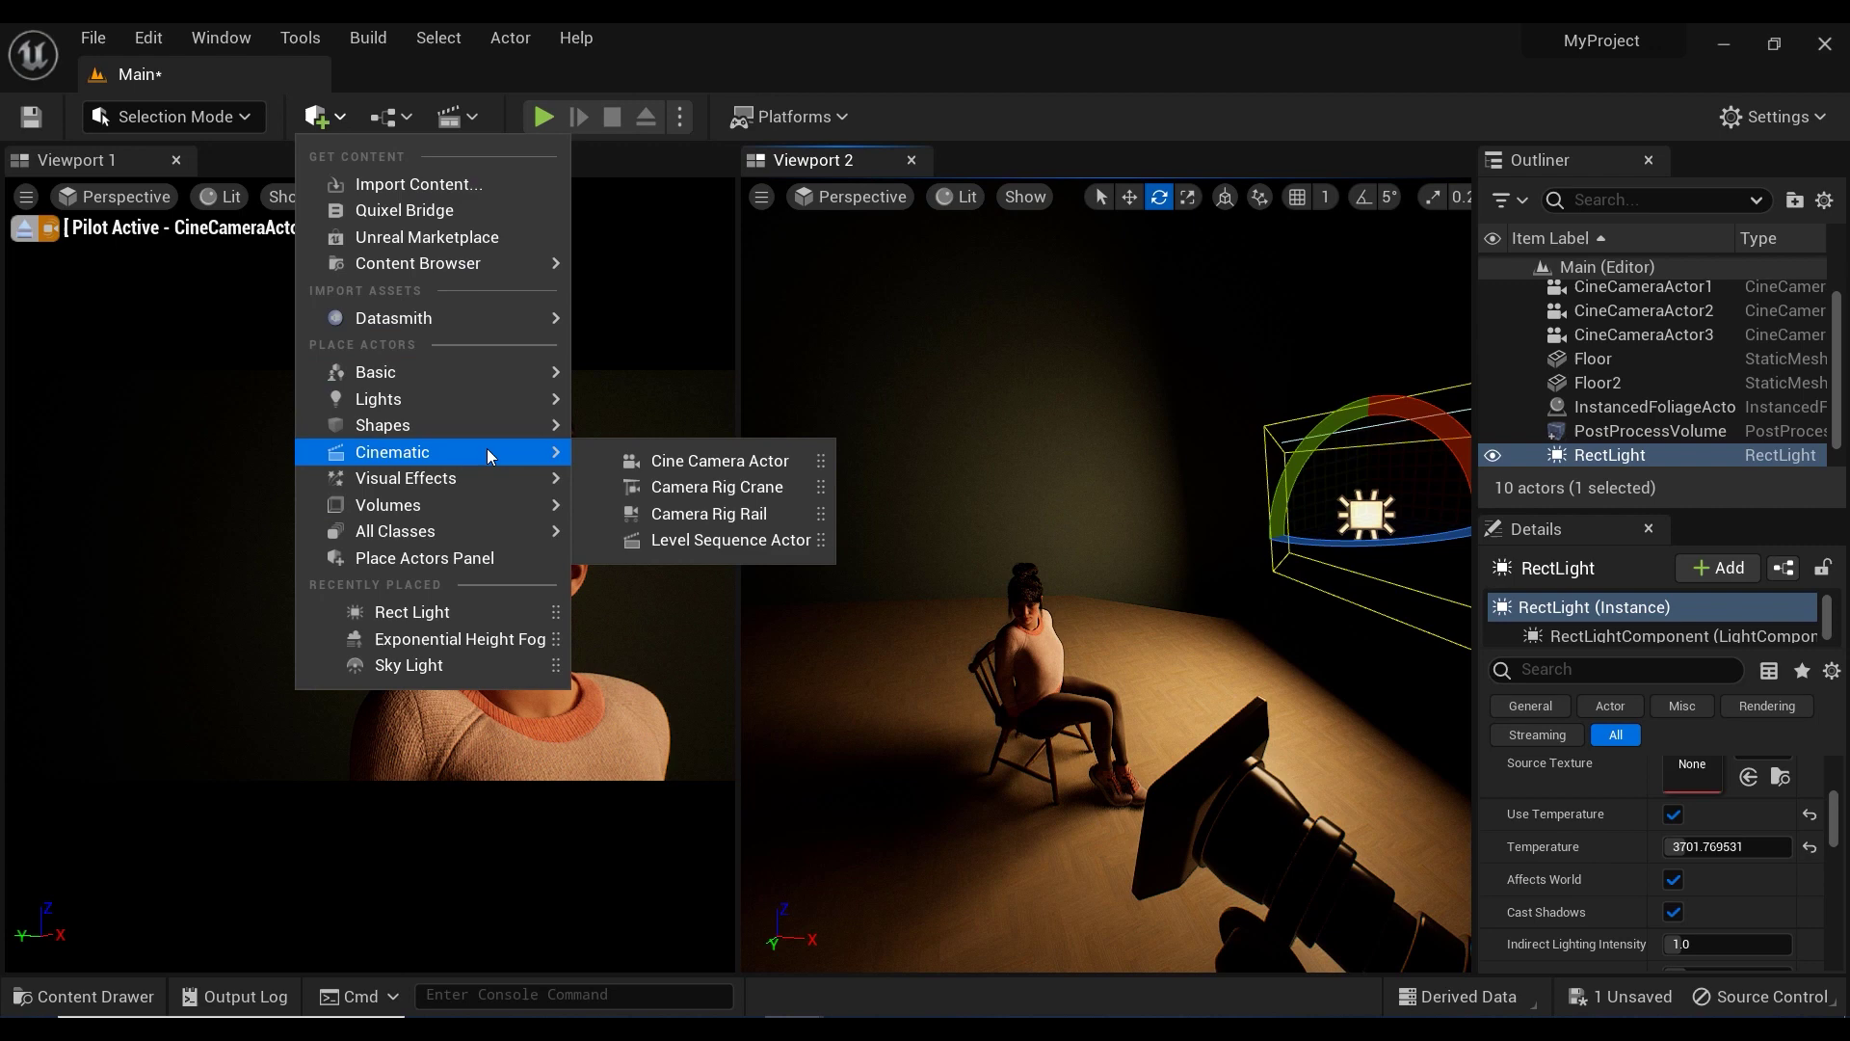
pyautogui.moveTo(499, 401)
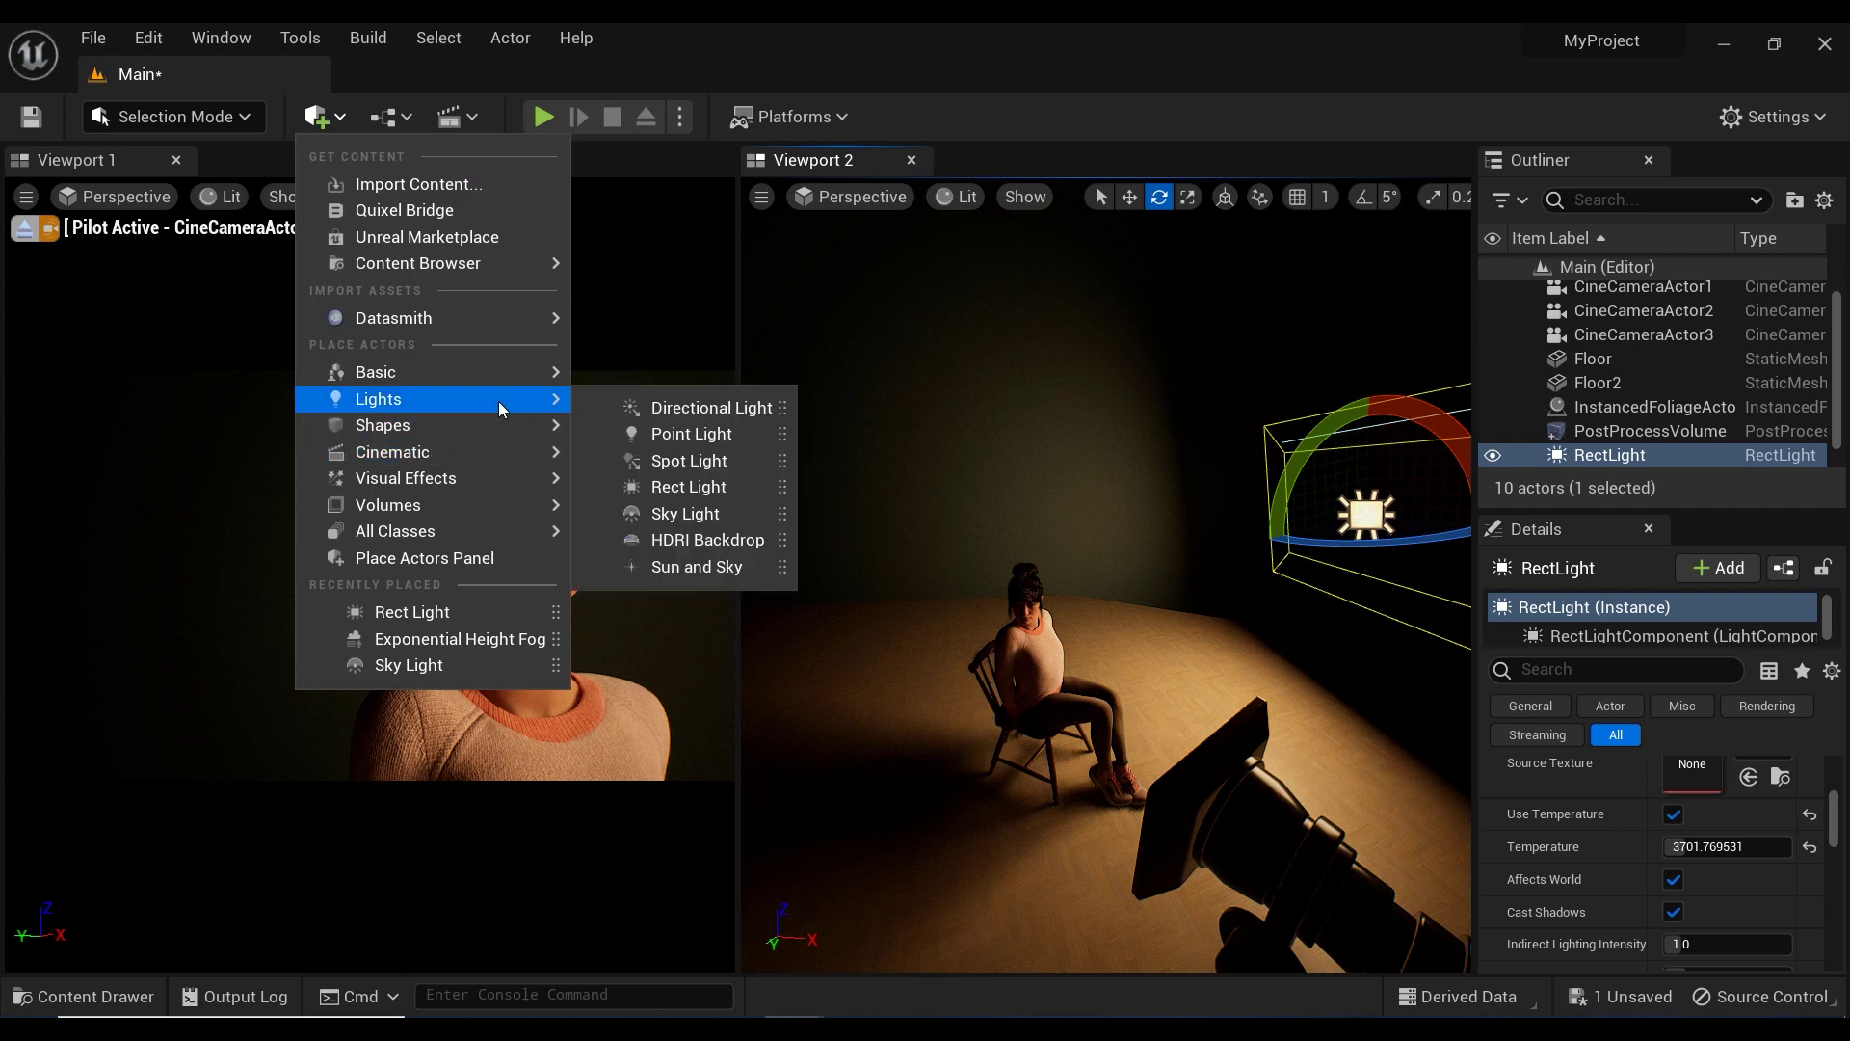
pyautogui.click(696, 487)
pyautogui.moveTo(978, 943); pyautogui.dragTo(937, 994)
pyautogui.moveTo(992, 842); pyautogui.dragTo(991, 949)
# Place a second rect light in the open floor area in front of the seated character, opposite the first light.
pyautogui.click(328, 114)
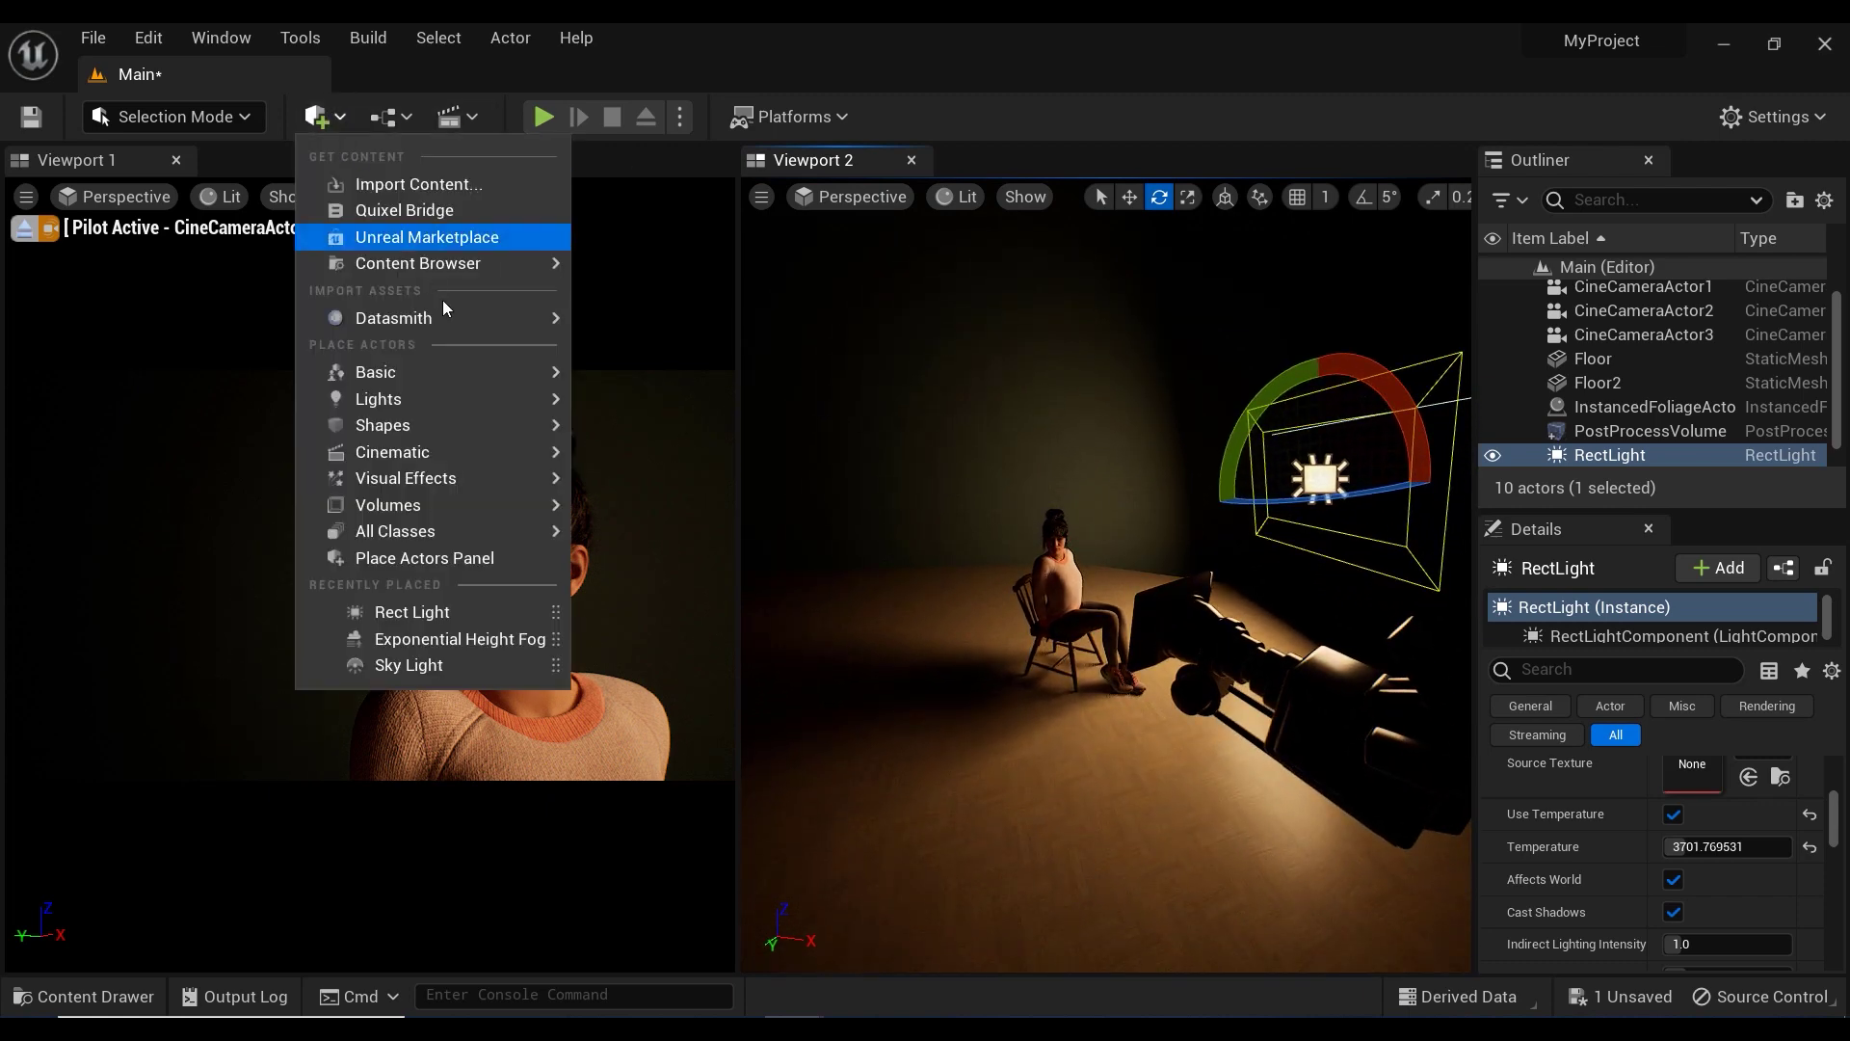
pyautogui.moveTo(515, 402)
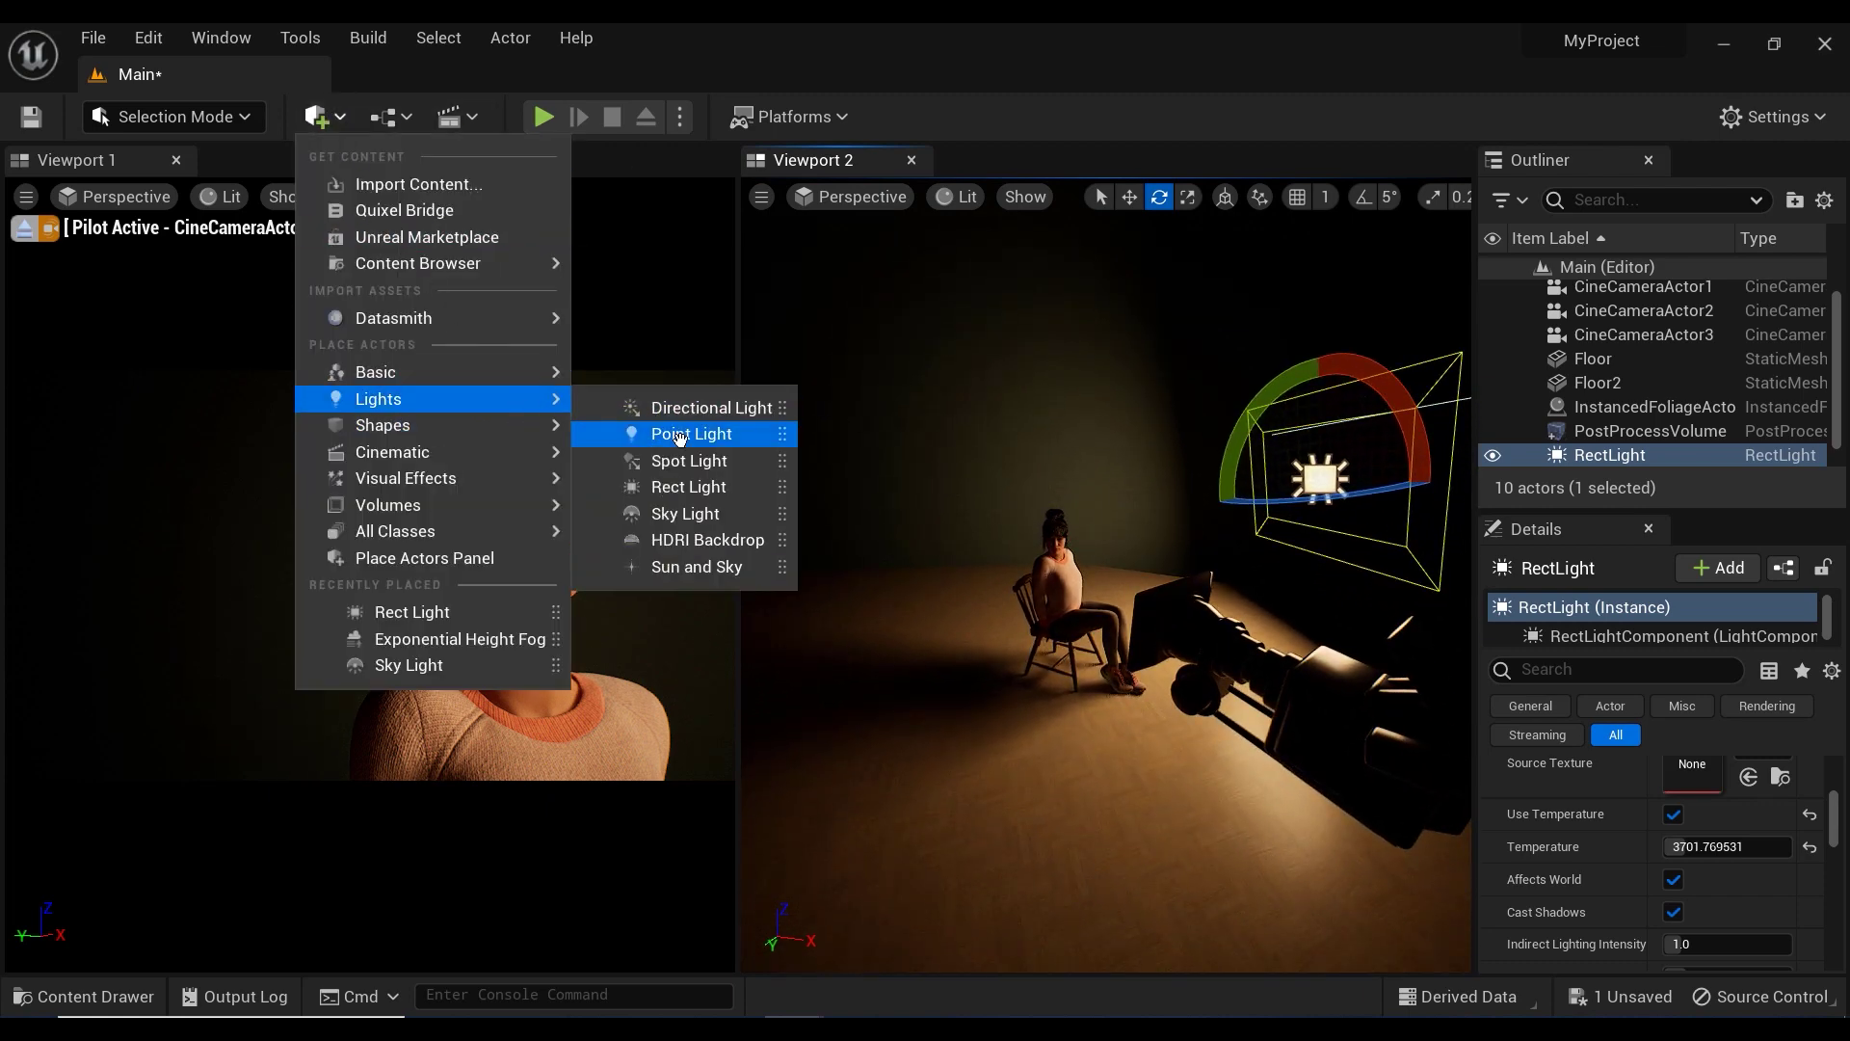
pyautogui.moveTo(675, 488); pyautogui.dragTo(1010, 762)
pyautogui.press('w')
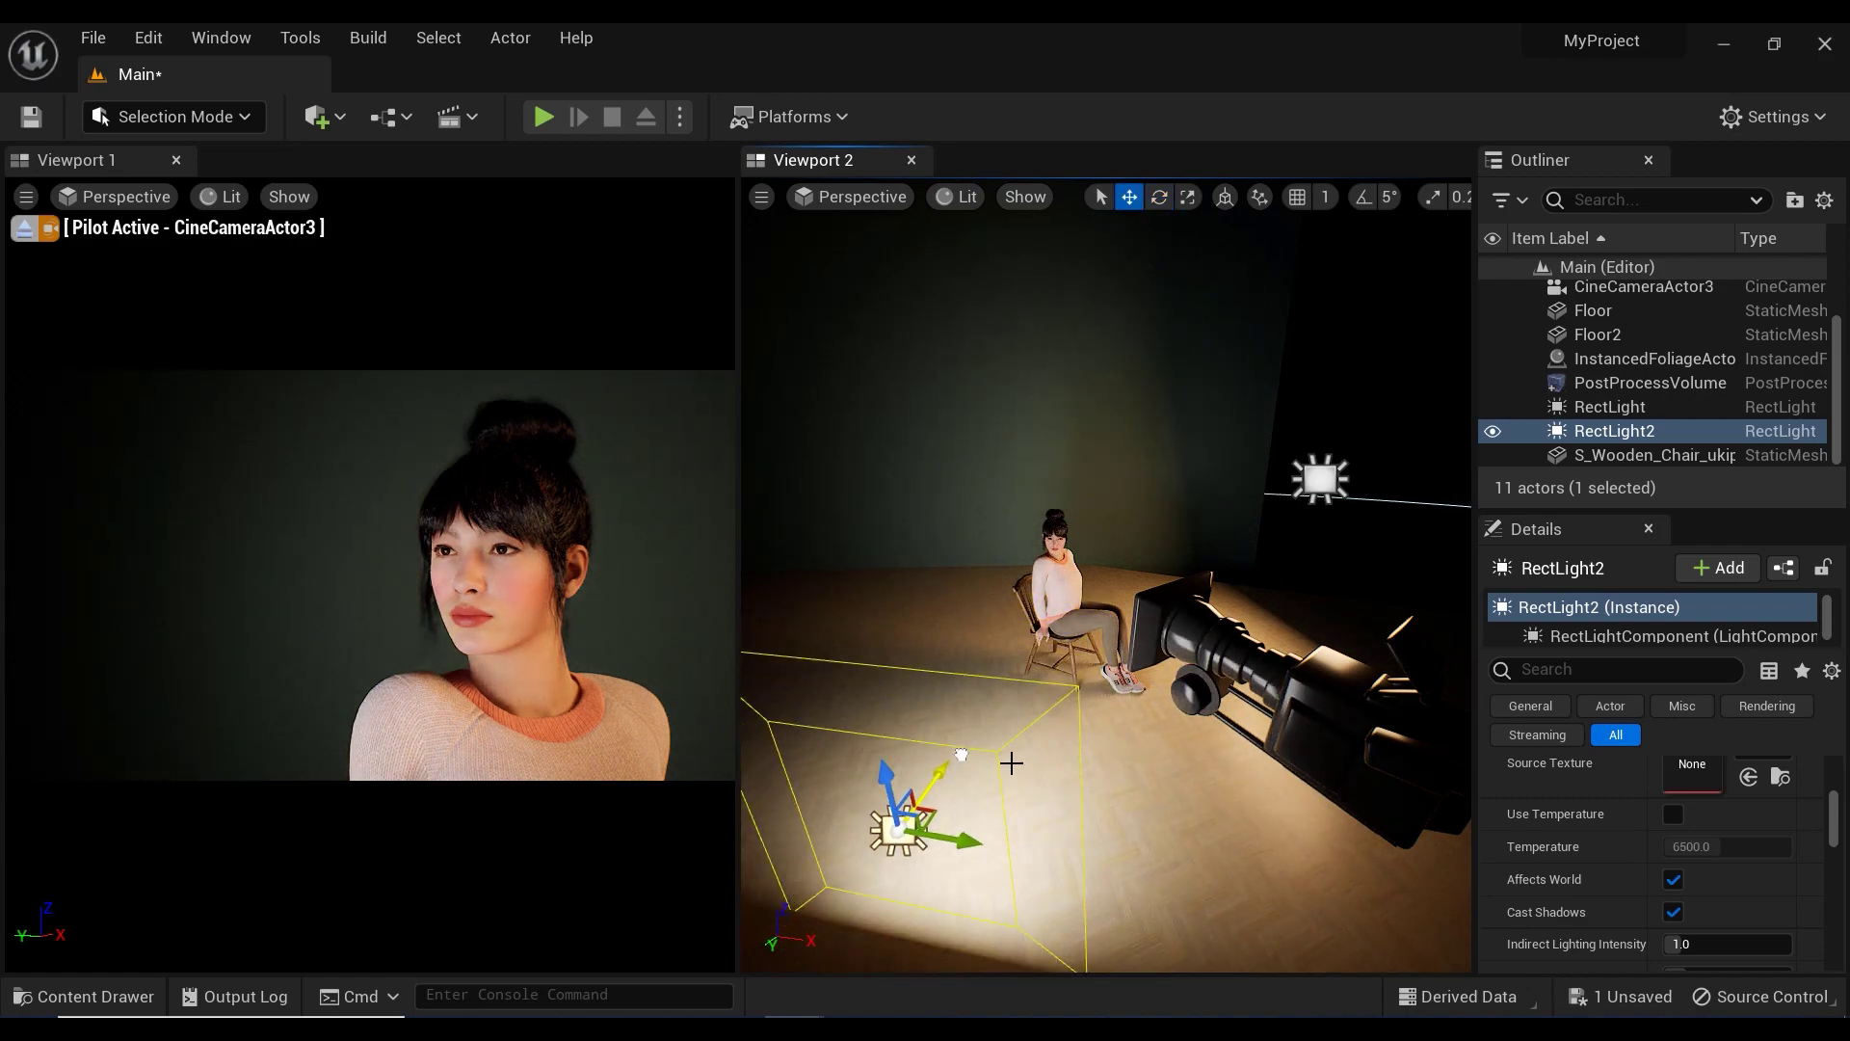
# Rotate the second rect light to aim at the seated character and move it closer to her.
pyautogui.press('e')
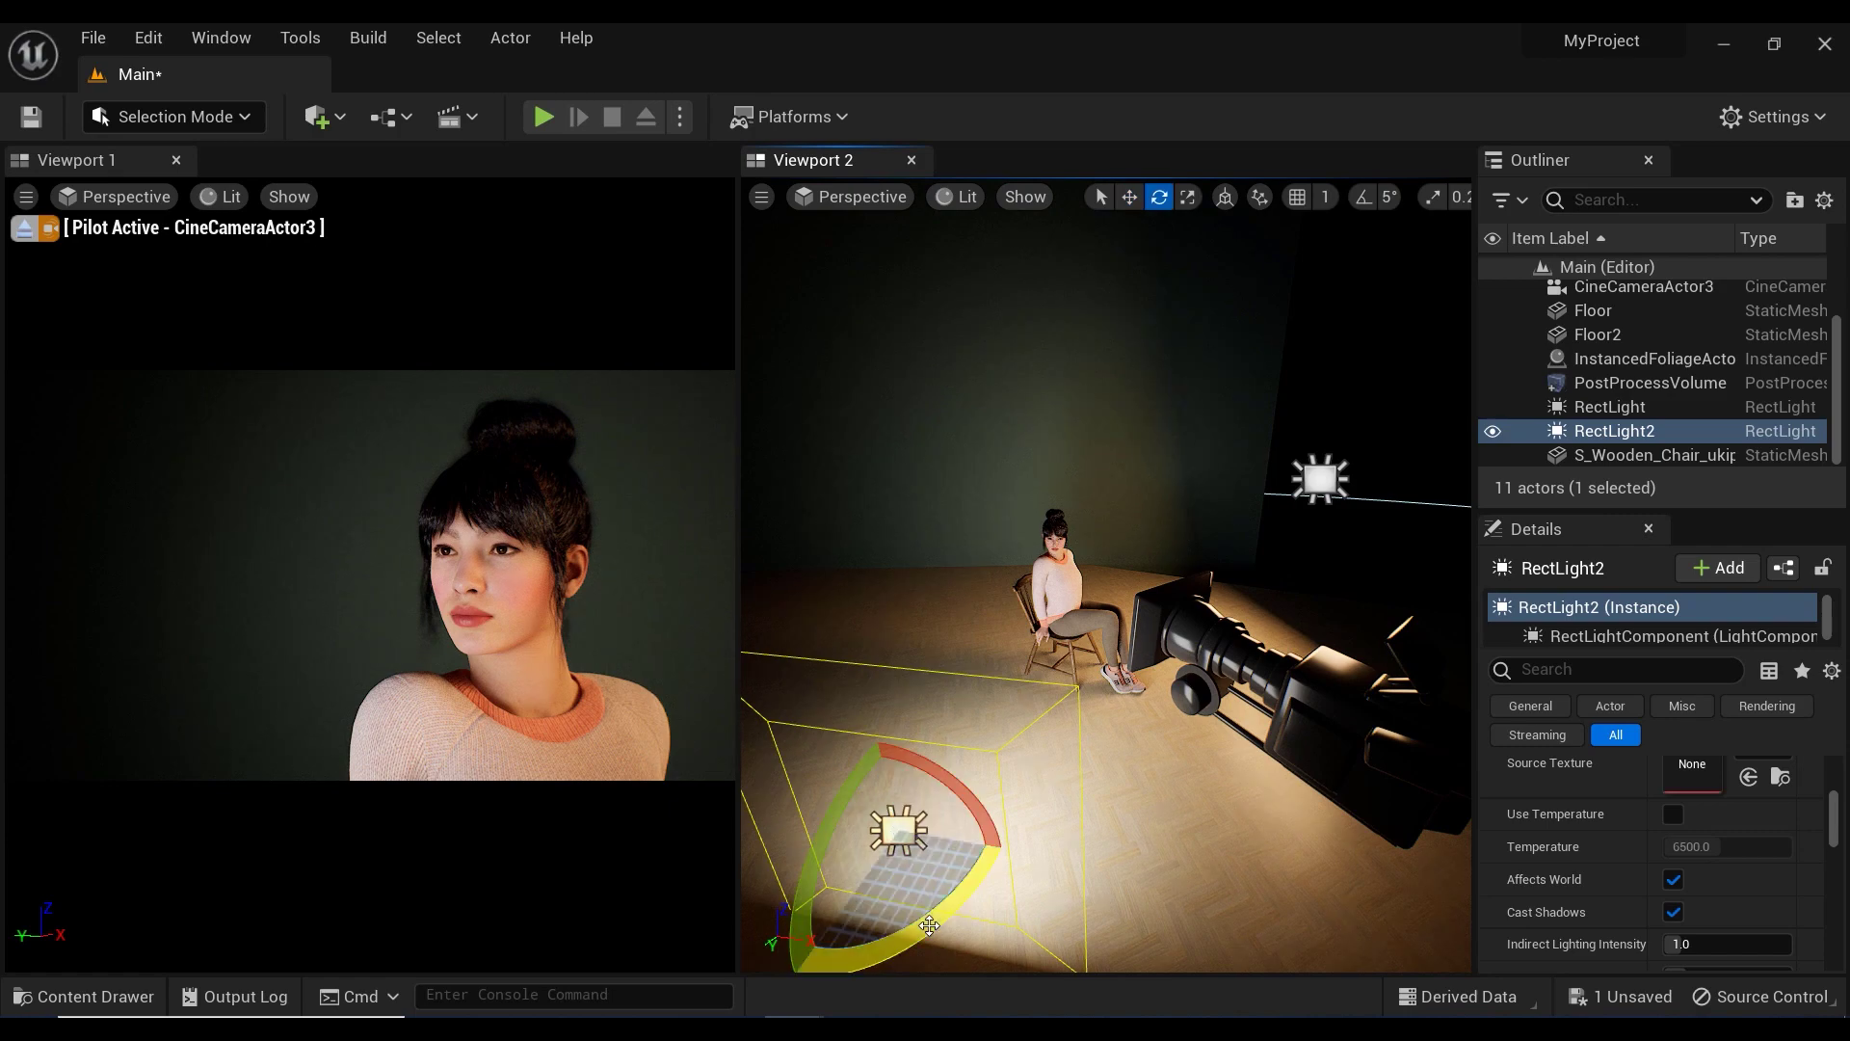
pyautogui.moveTo(919, 936); pyautogui.dragTo(882, 942)
pyautogui.moveTo(962, 748); pyautogui.dragTo(1029, 721)
pyautogui.press('w')
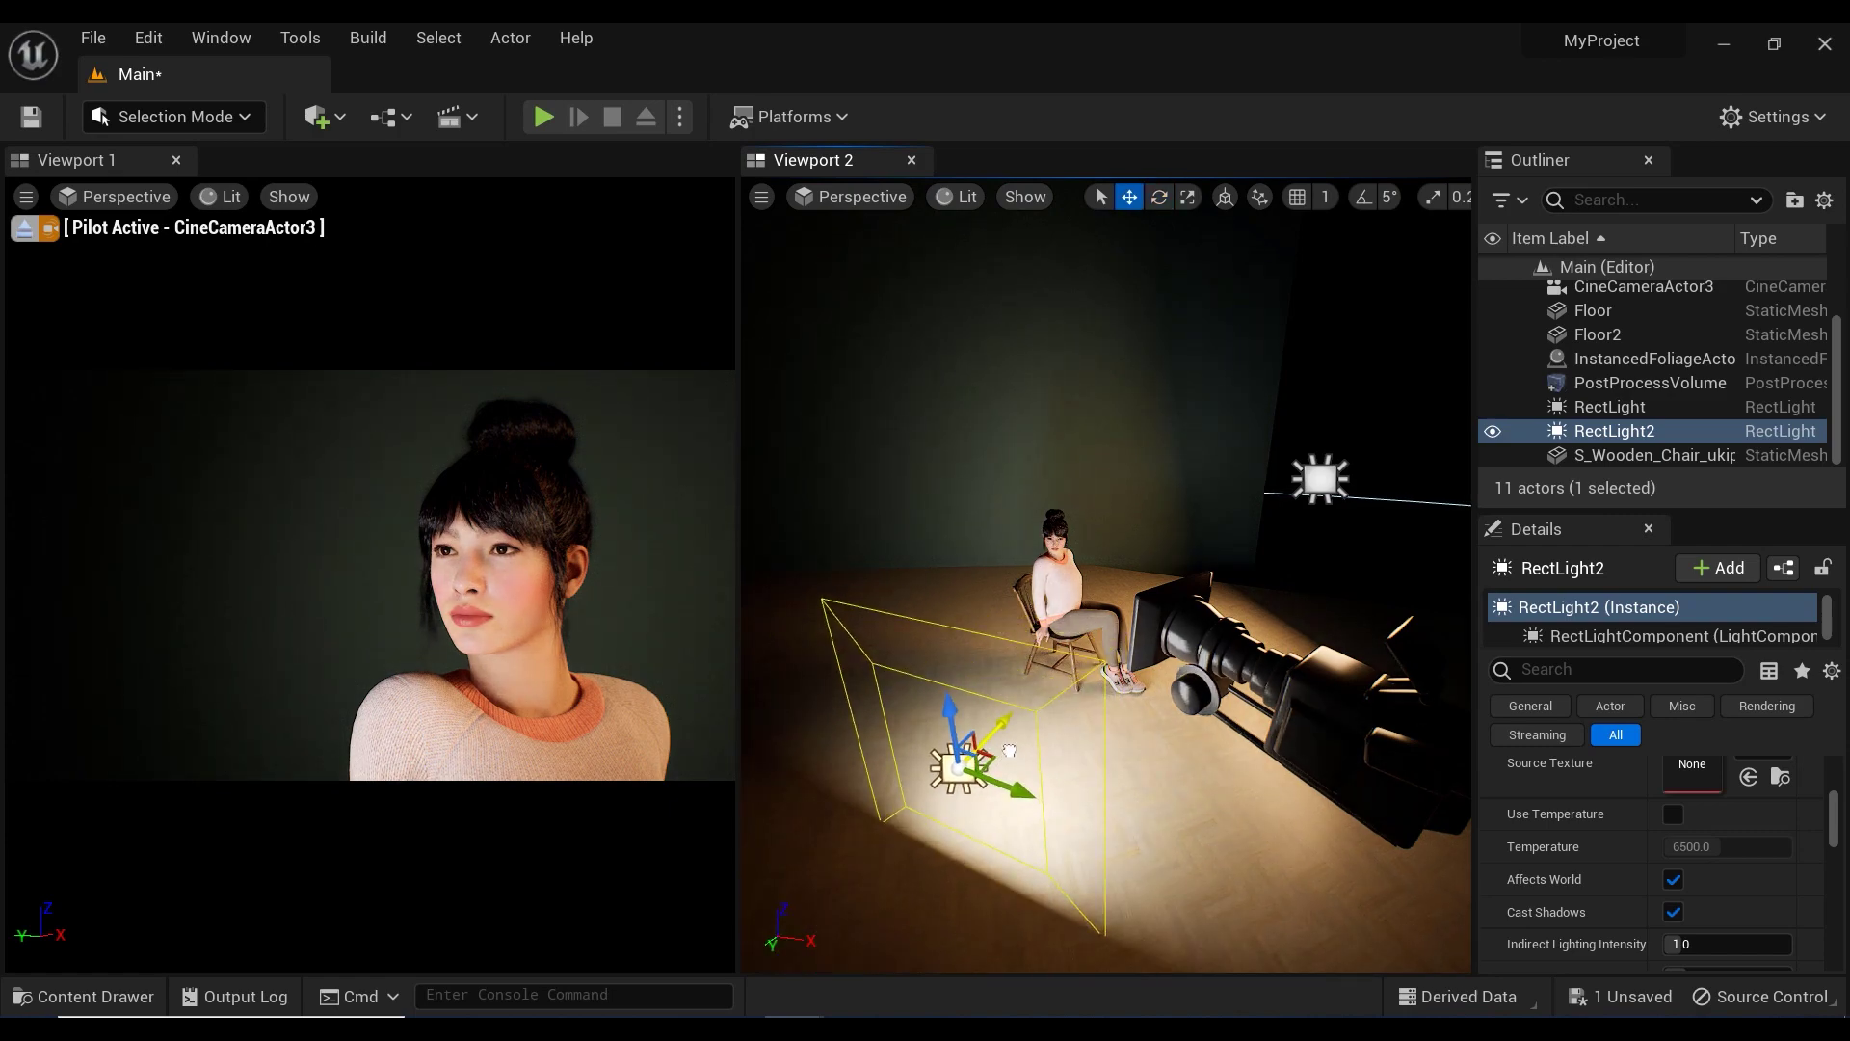
# Set the second rect light's intensity to 2 cd and shrink its source to about 46.6 wide and 28.8 high.
pyautogui.scroll(4, 1600, 867)
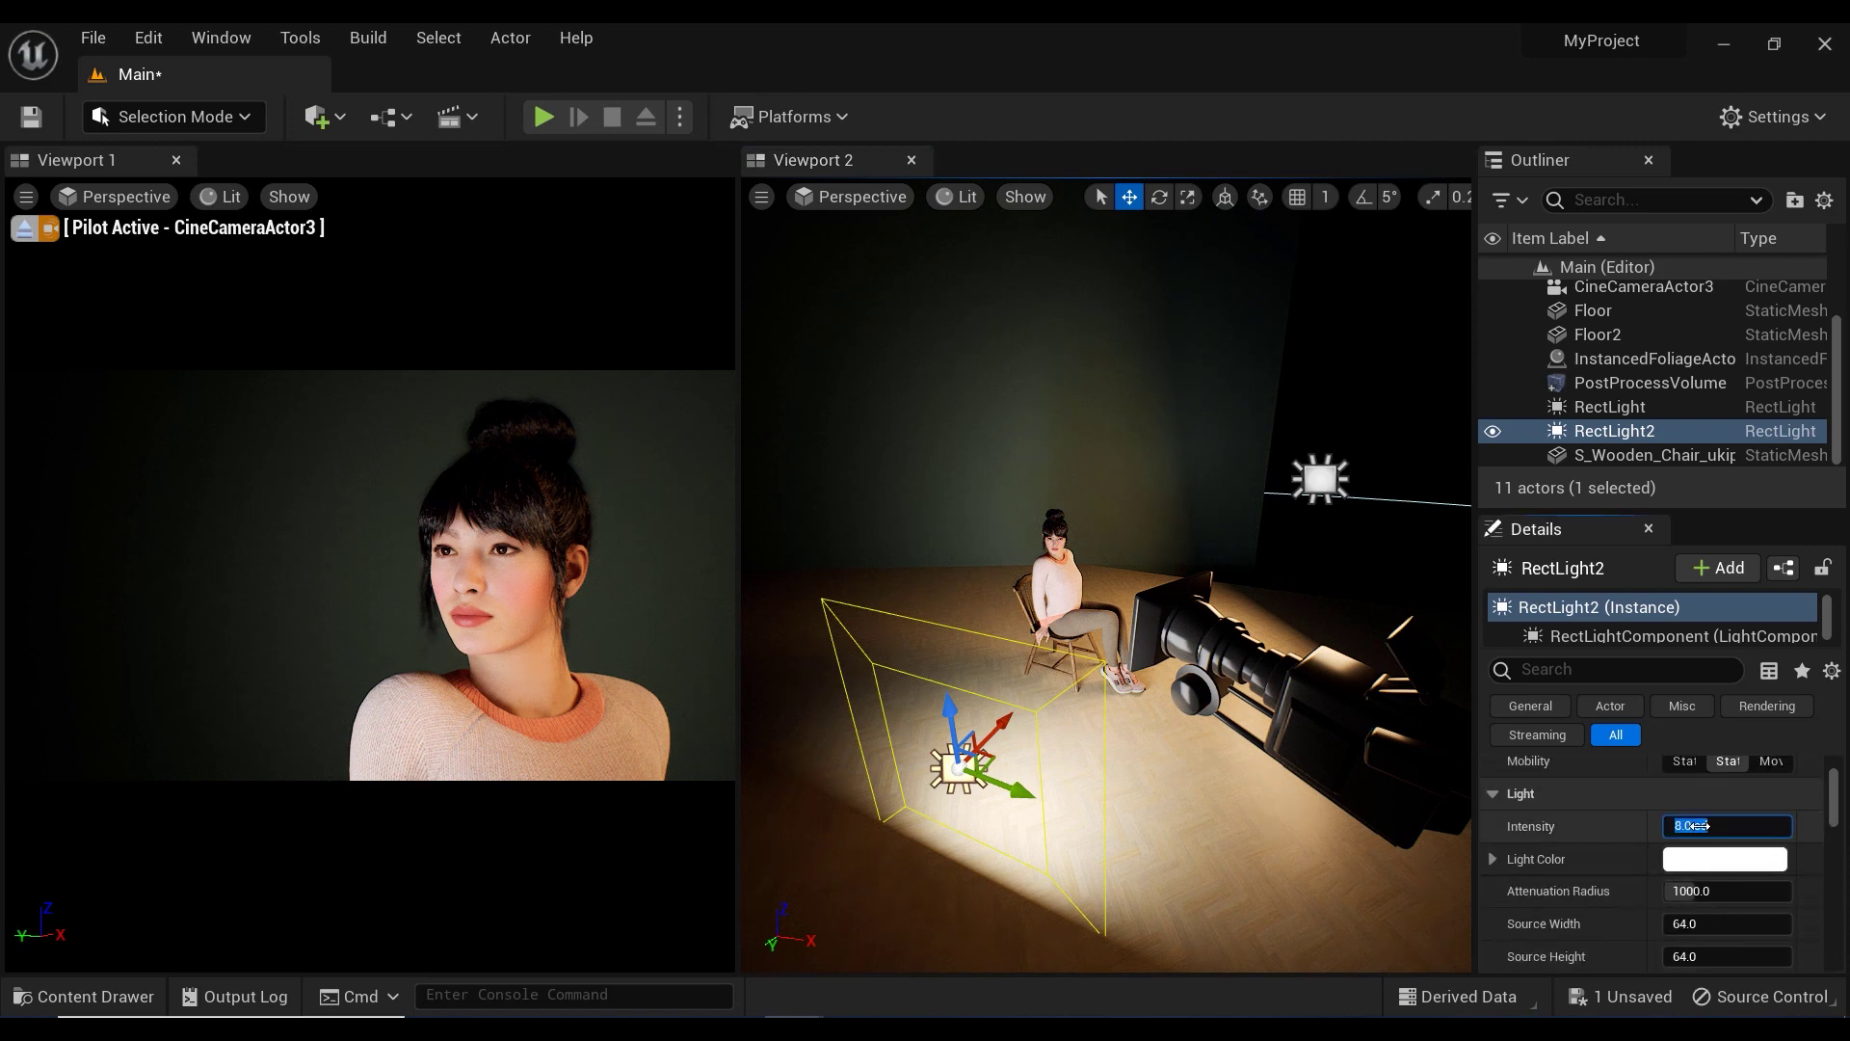
pyautogui.write('2')
pyautogui.press('Return')
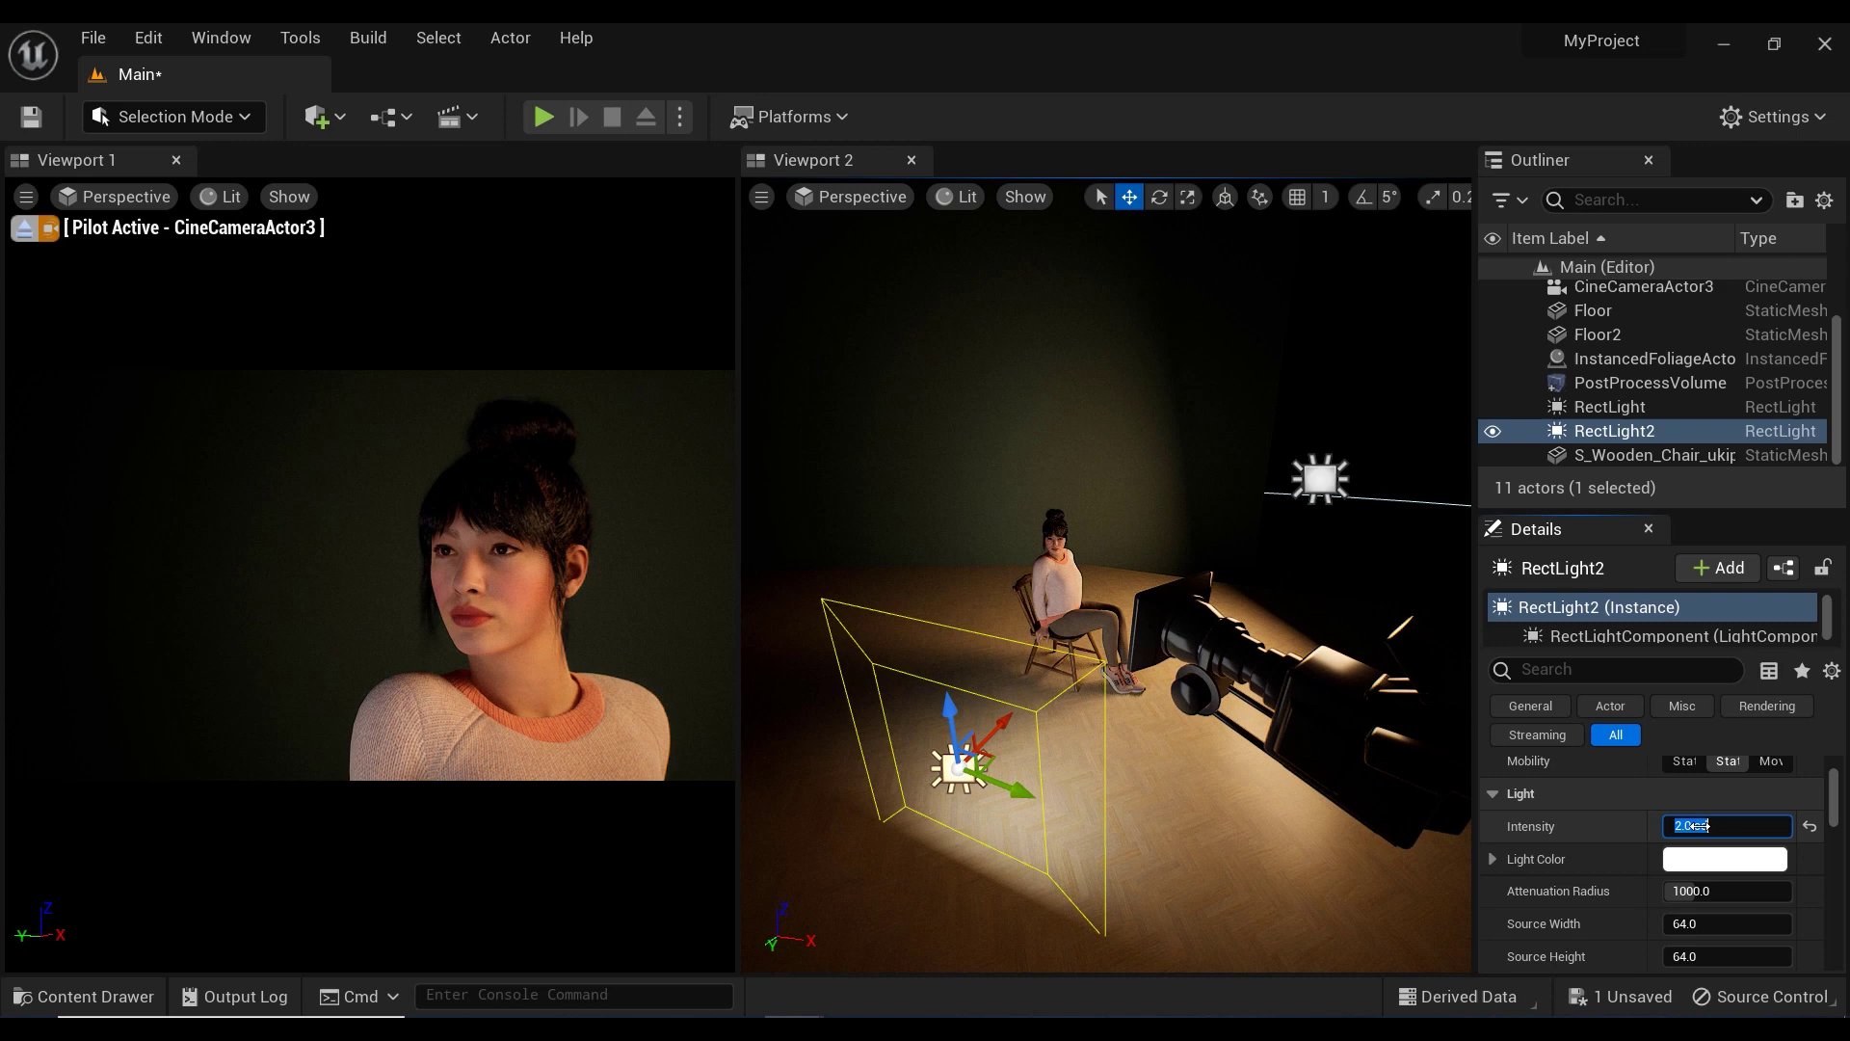
pyautogui.scroll(-3, 1644, 829)
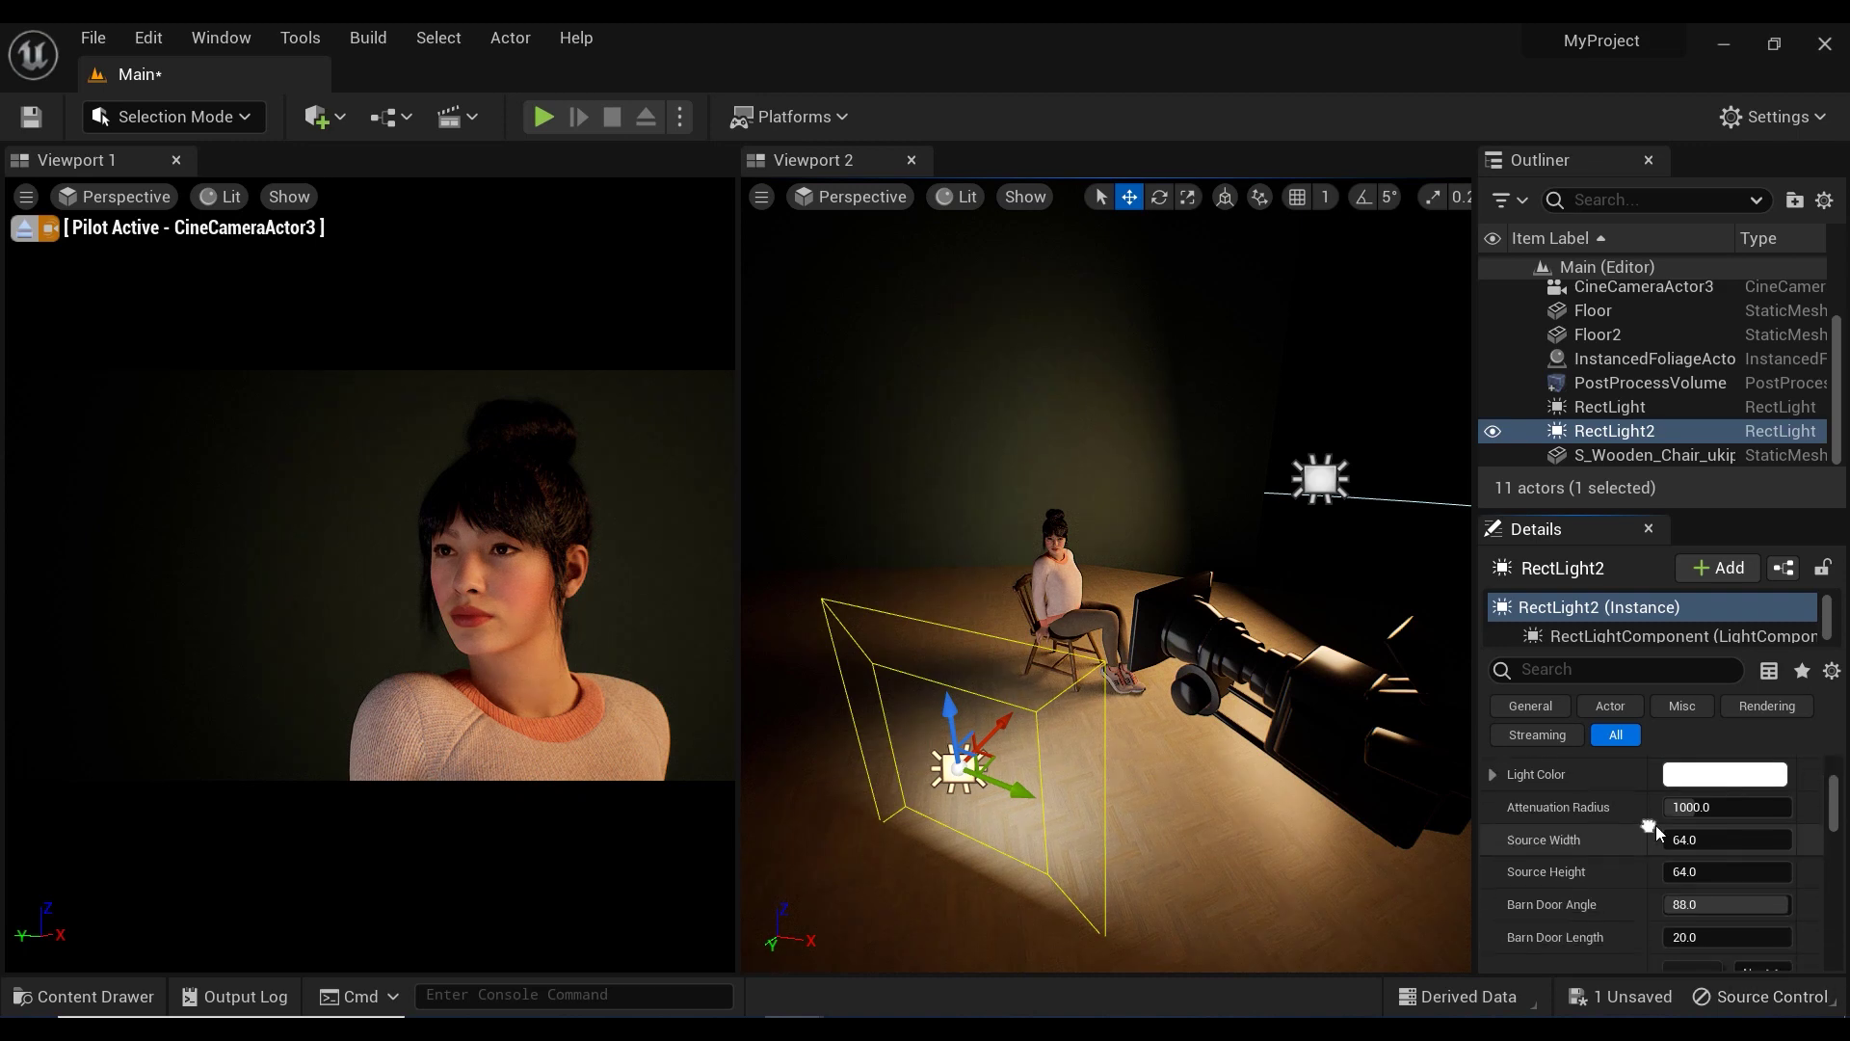
pyautogui.moveTo(1725, 840); pyautogui.dragTo(1644, 876)
# Tilt the second rect light and move it sideways, away from the camera and farther from the seated character.
pyautogui.press('e')
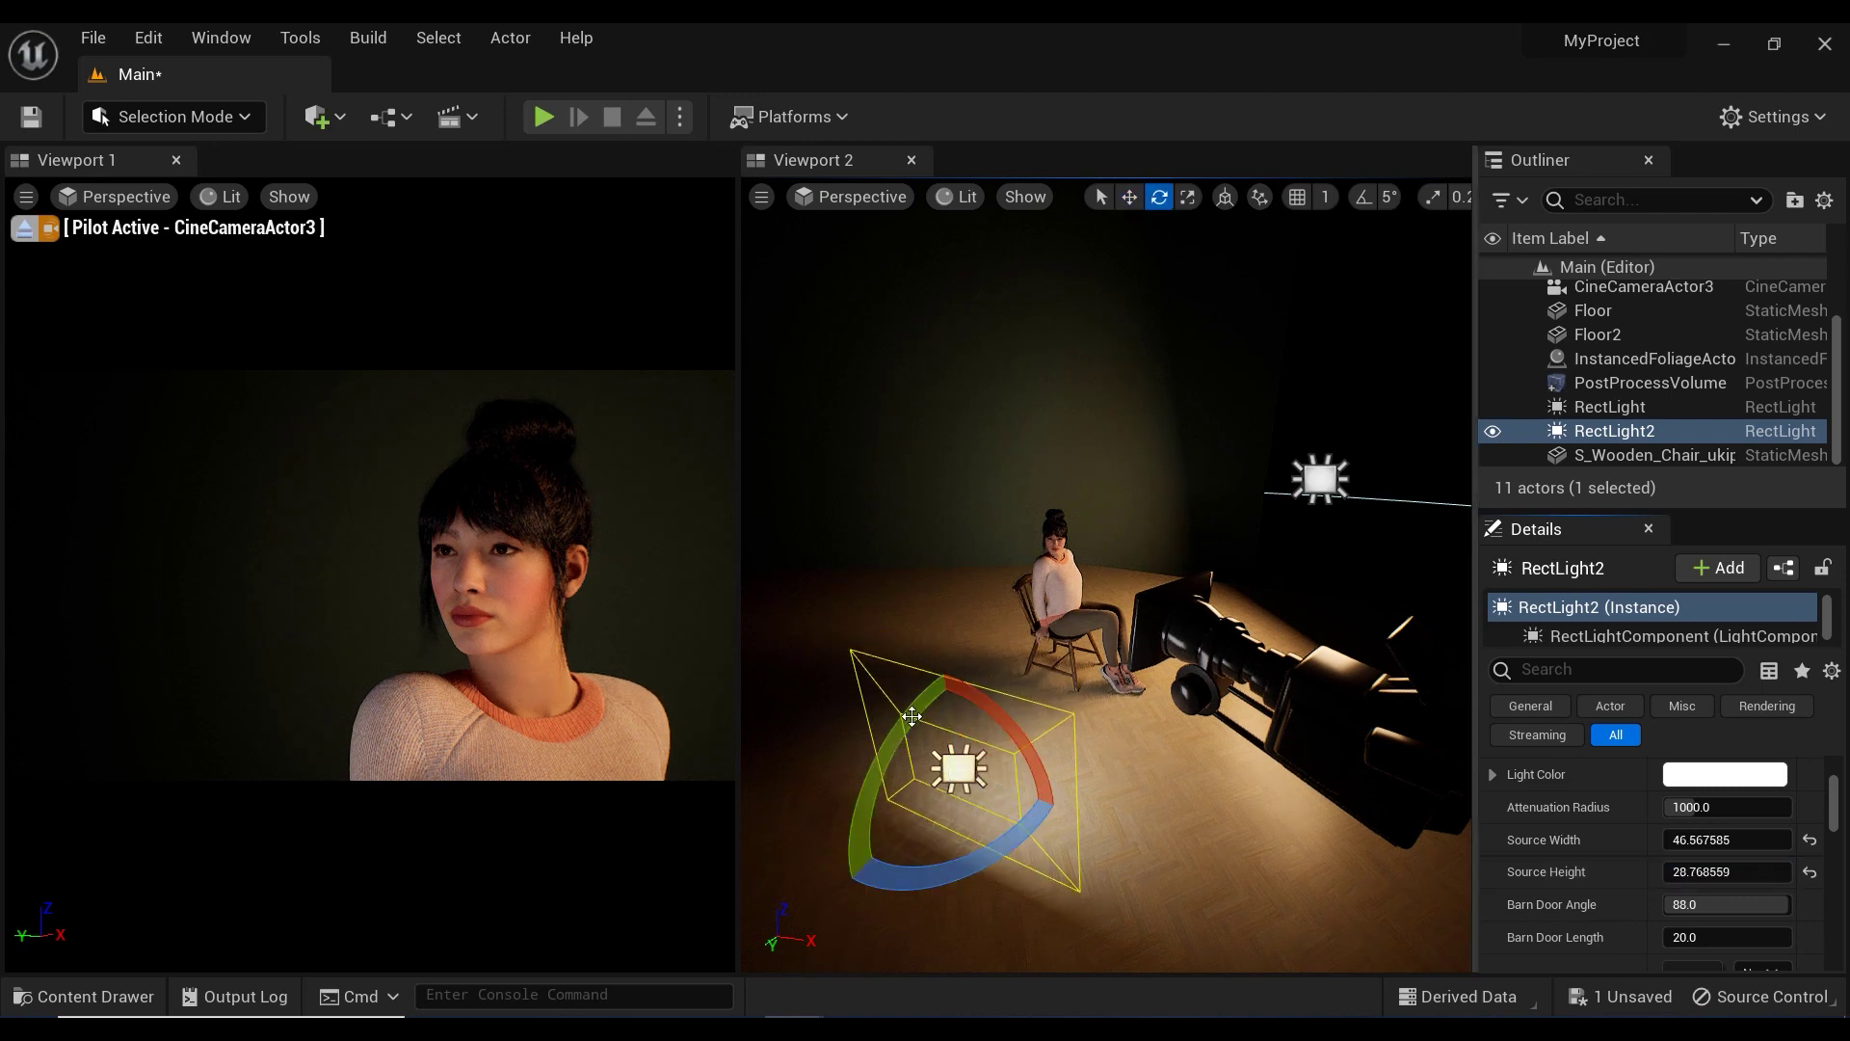
pyautogui.moveTo(911, 716); pyautogui.dragTo(1022, 697)
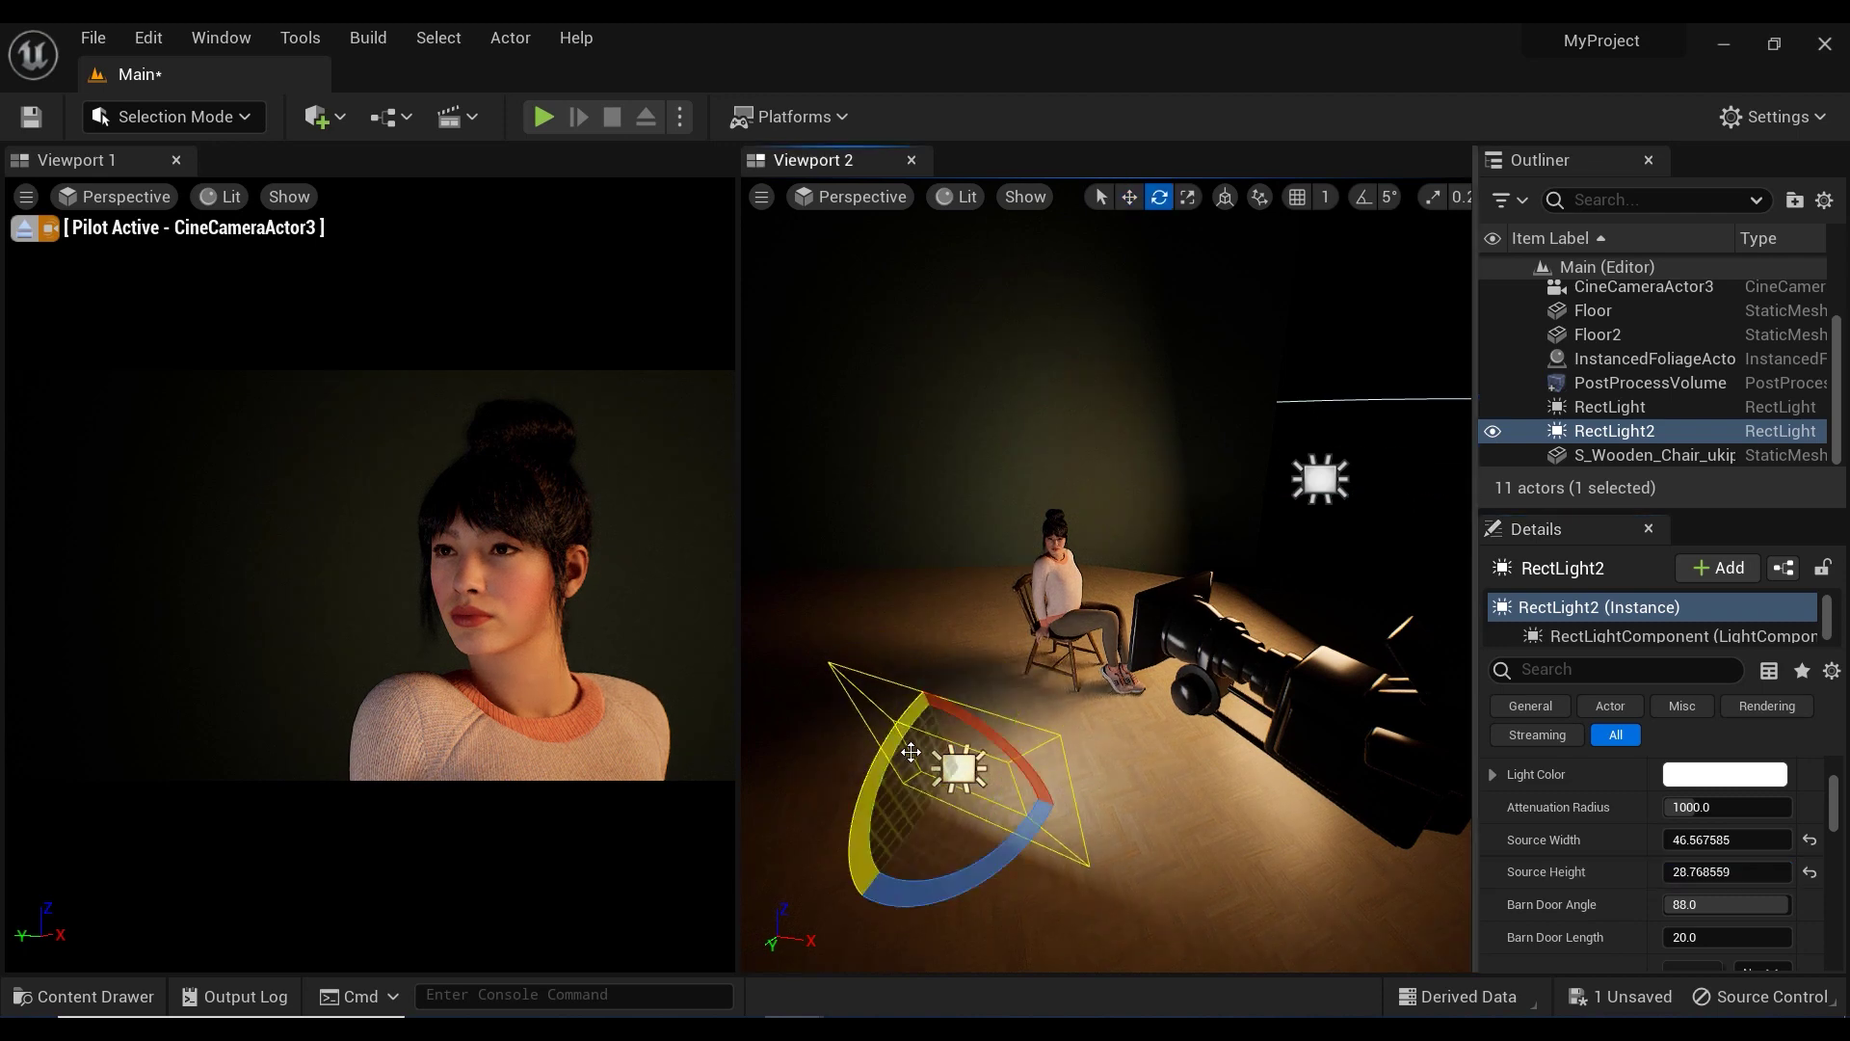
pyautogui.press('w')
pyautogui.moveTo(1016, 795); pyautogui.dragTo(933, 790)
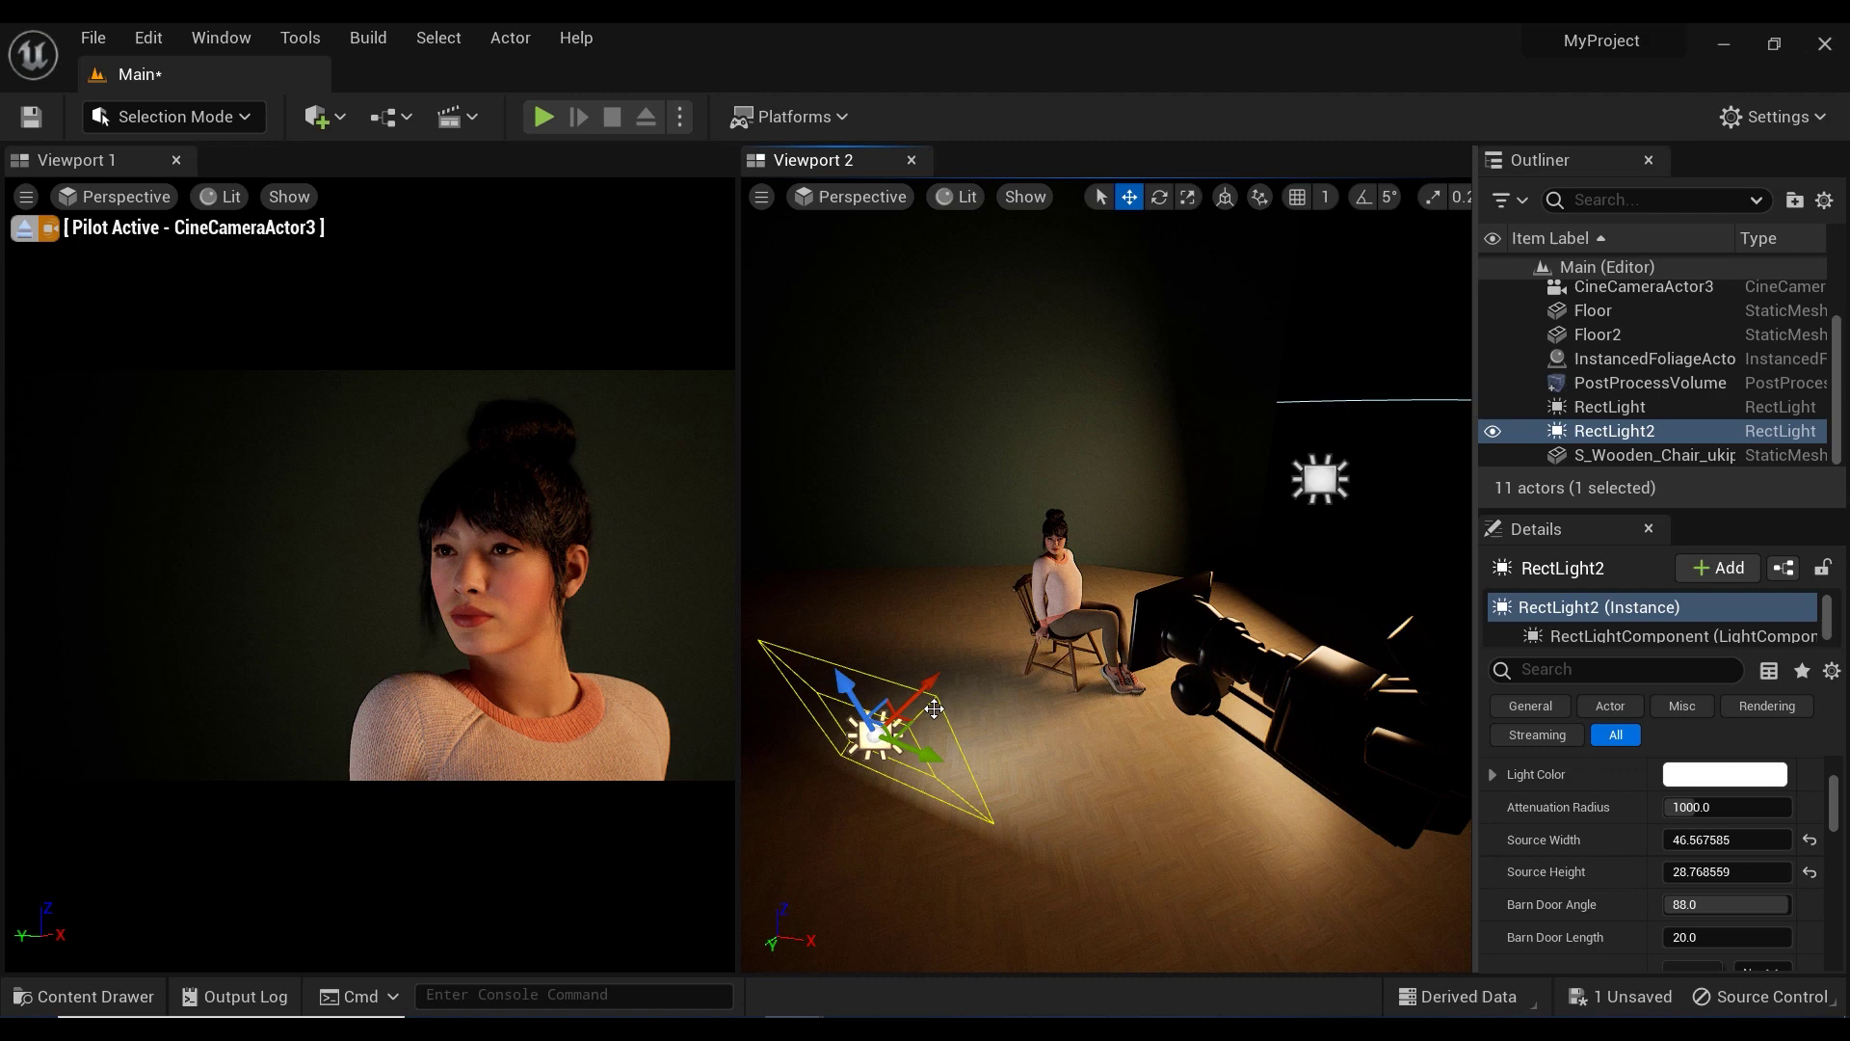
pyautogui.moveTo(930, 691)
pyautogui.mouseDown()
pyautogui.moveTo(946, 680)
pyautogui.moveTo(910, 701)
pyautogui.mouseUp()
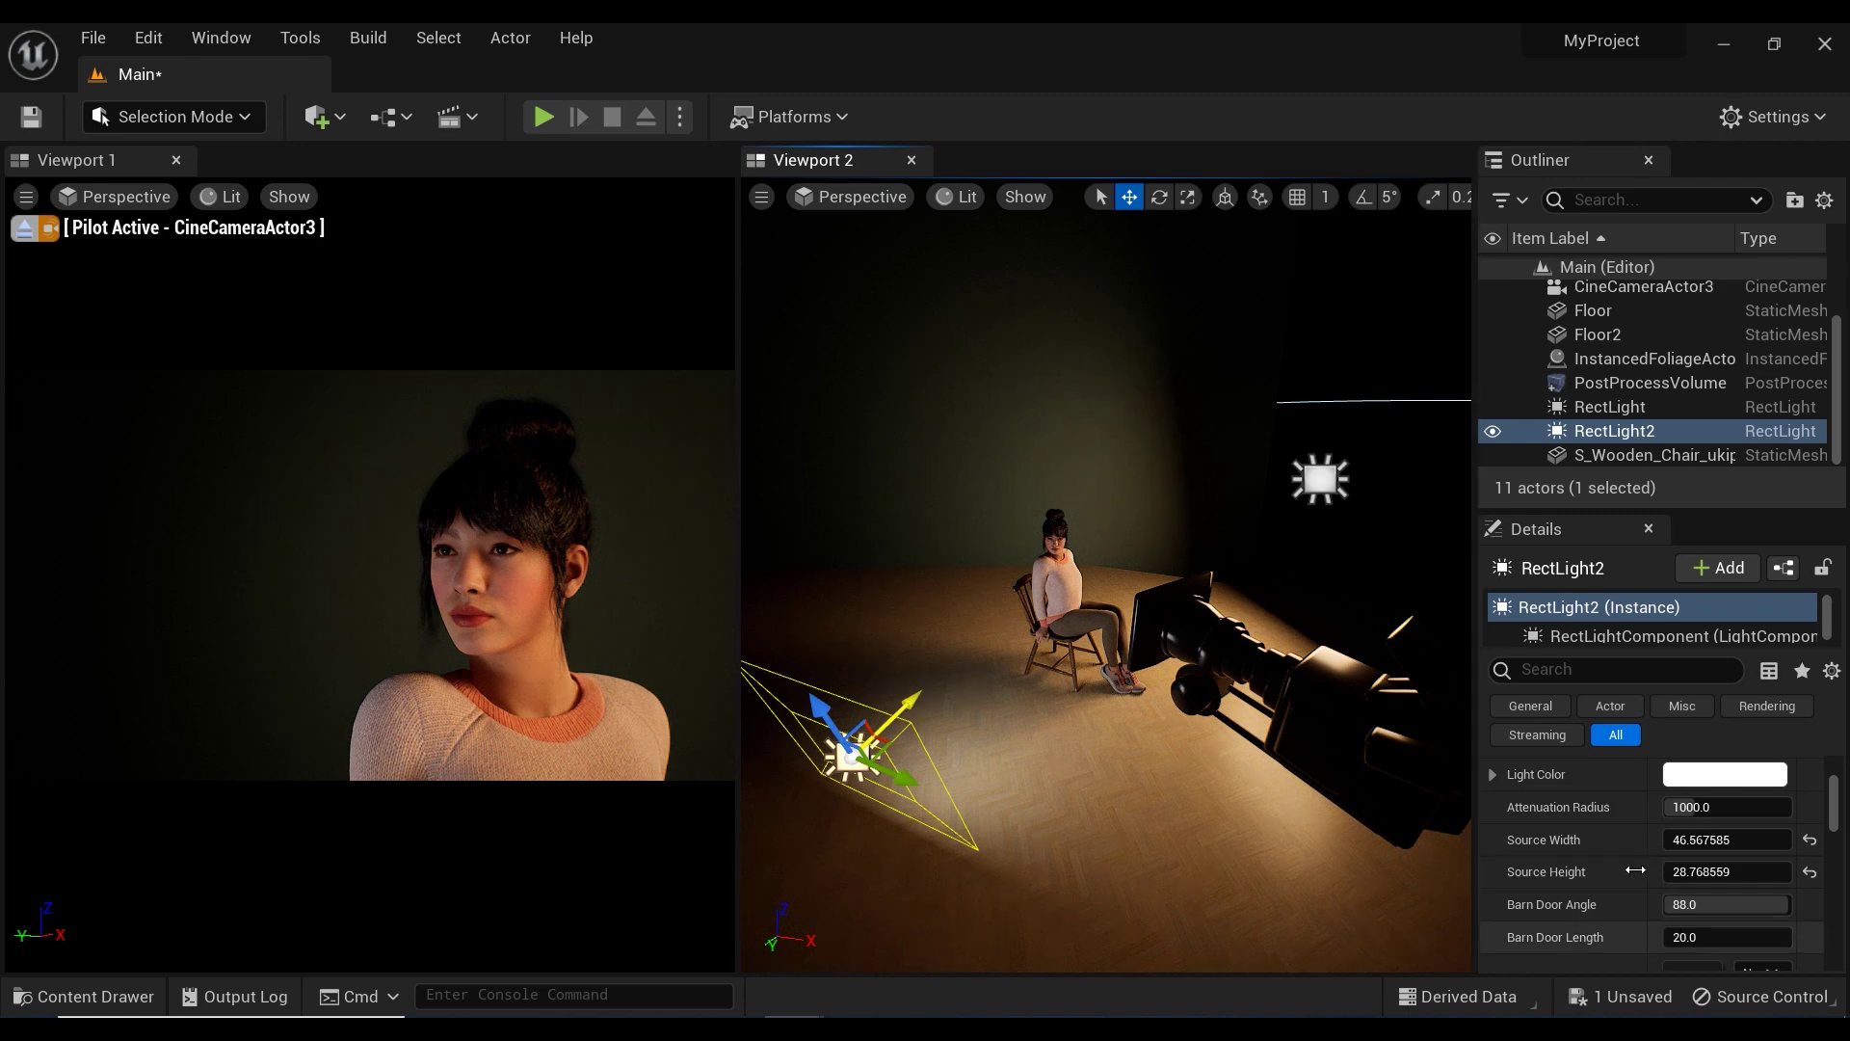
# Enable Use Temperature on the second rect light with a temperature of 6500.
pyautogui.scroll(3, 1621, 873)
pyautogui.scroll(-5, 1652, 863)
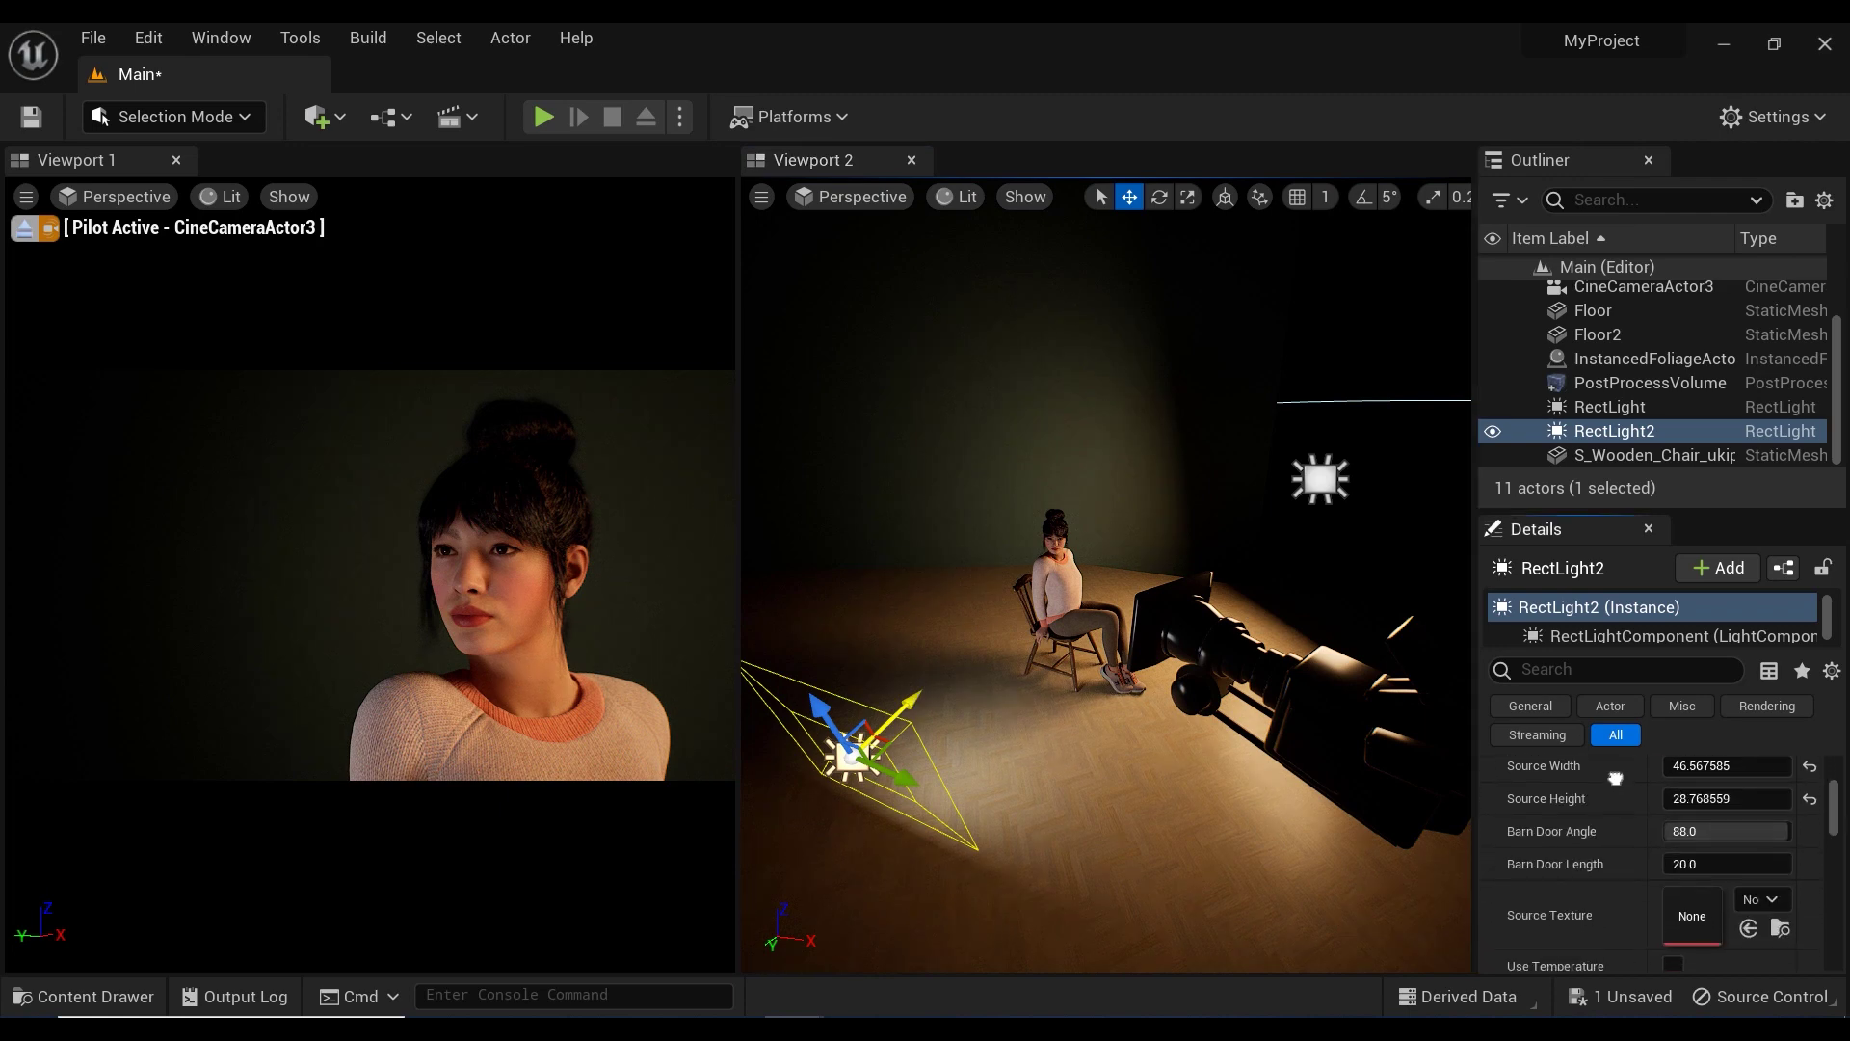
pyautogui.click(1673, 907)
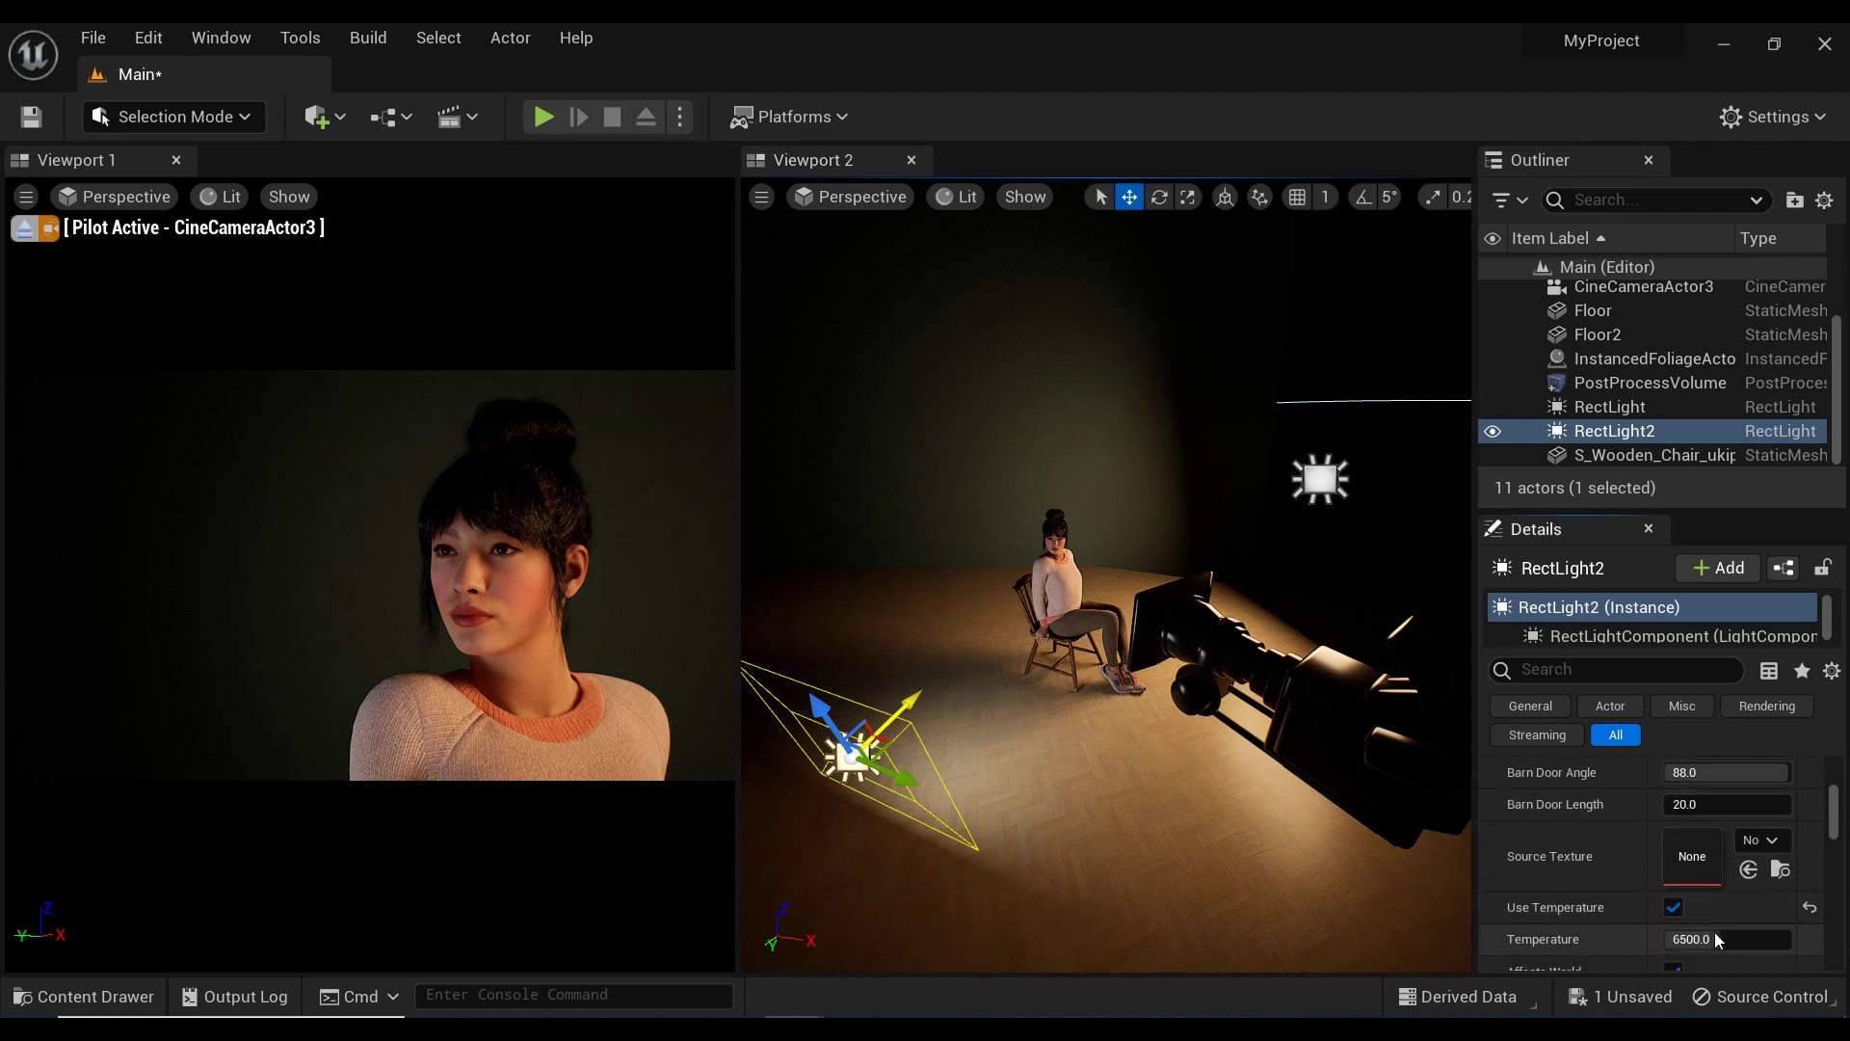
pyautogui.moveTo(1714, 933); pyautogui.dragTo(1735, 933)
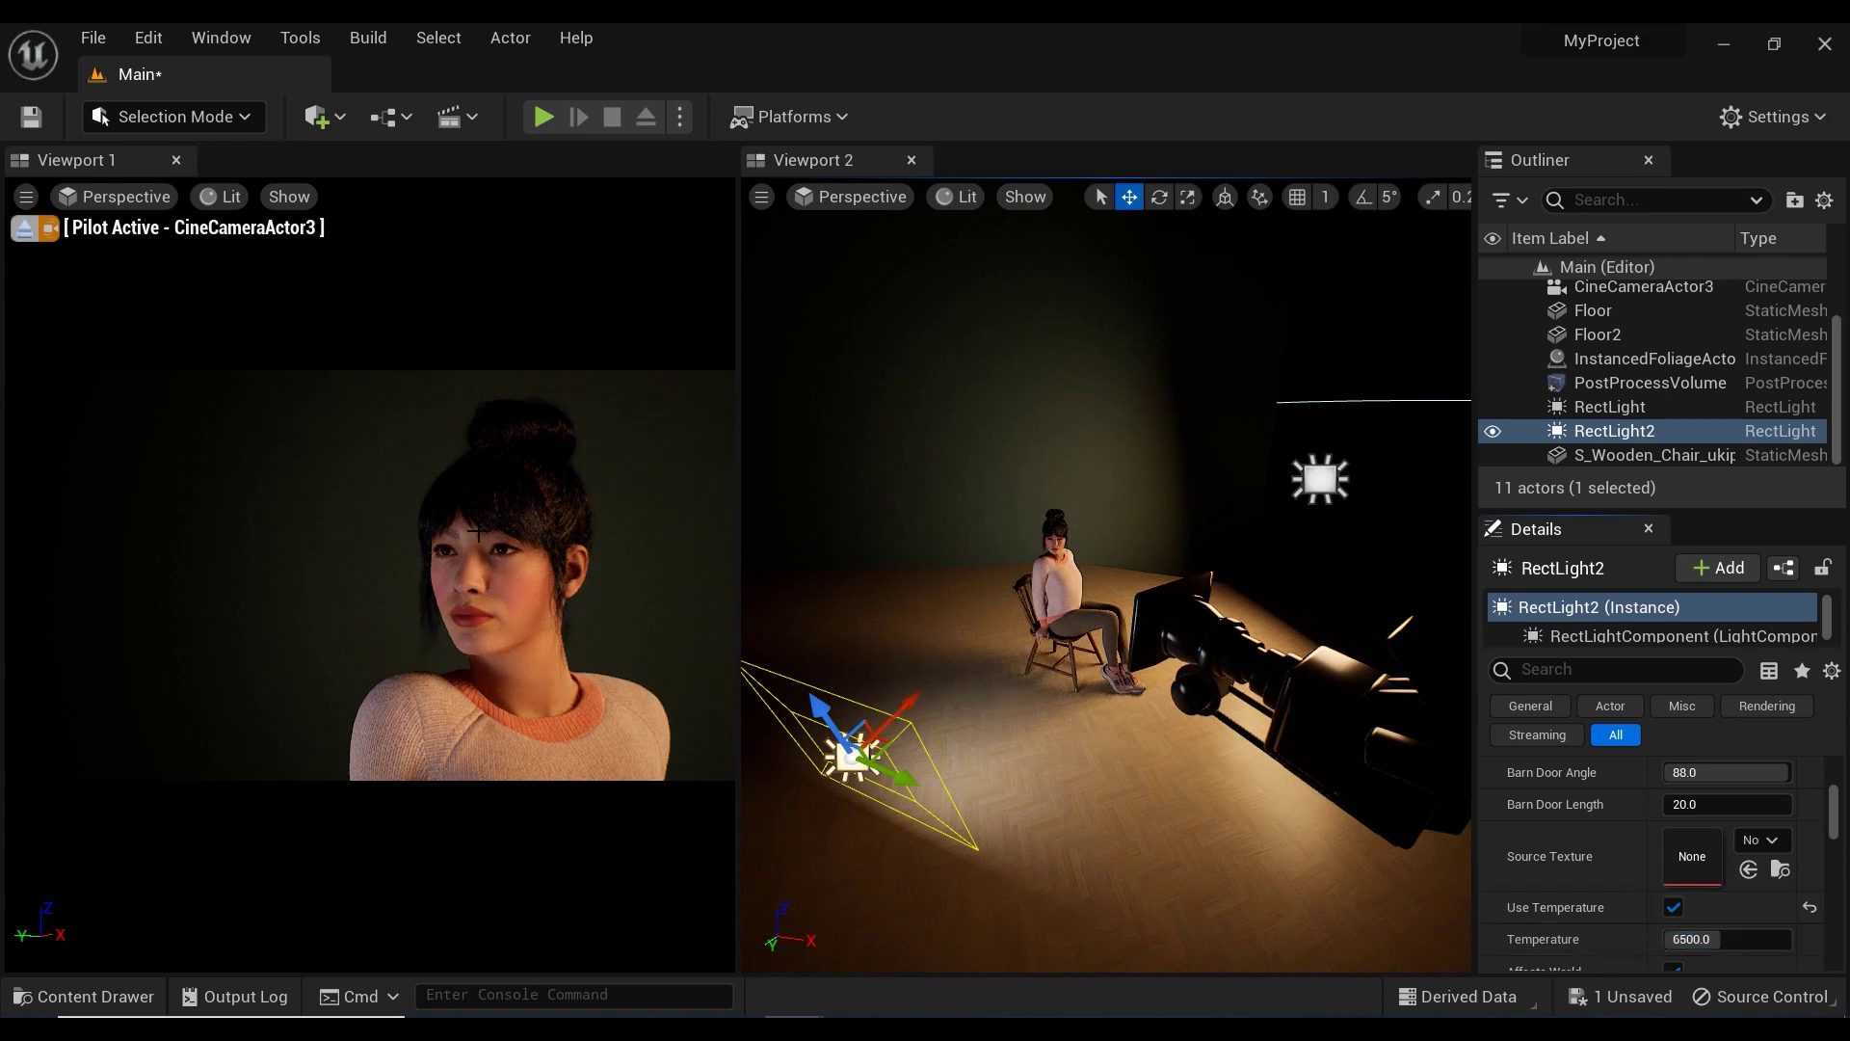
# Widen Viewport 1 slightly by shifting the divider between the two viewports.
pyautogui.moveTo(739, 347); pyautogui.dragTo(775, 348)
pyautogui.scroll(6, 1010, 631)
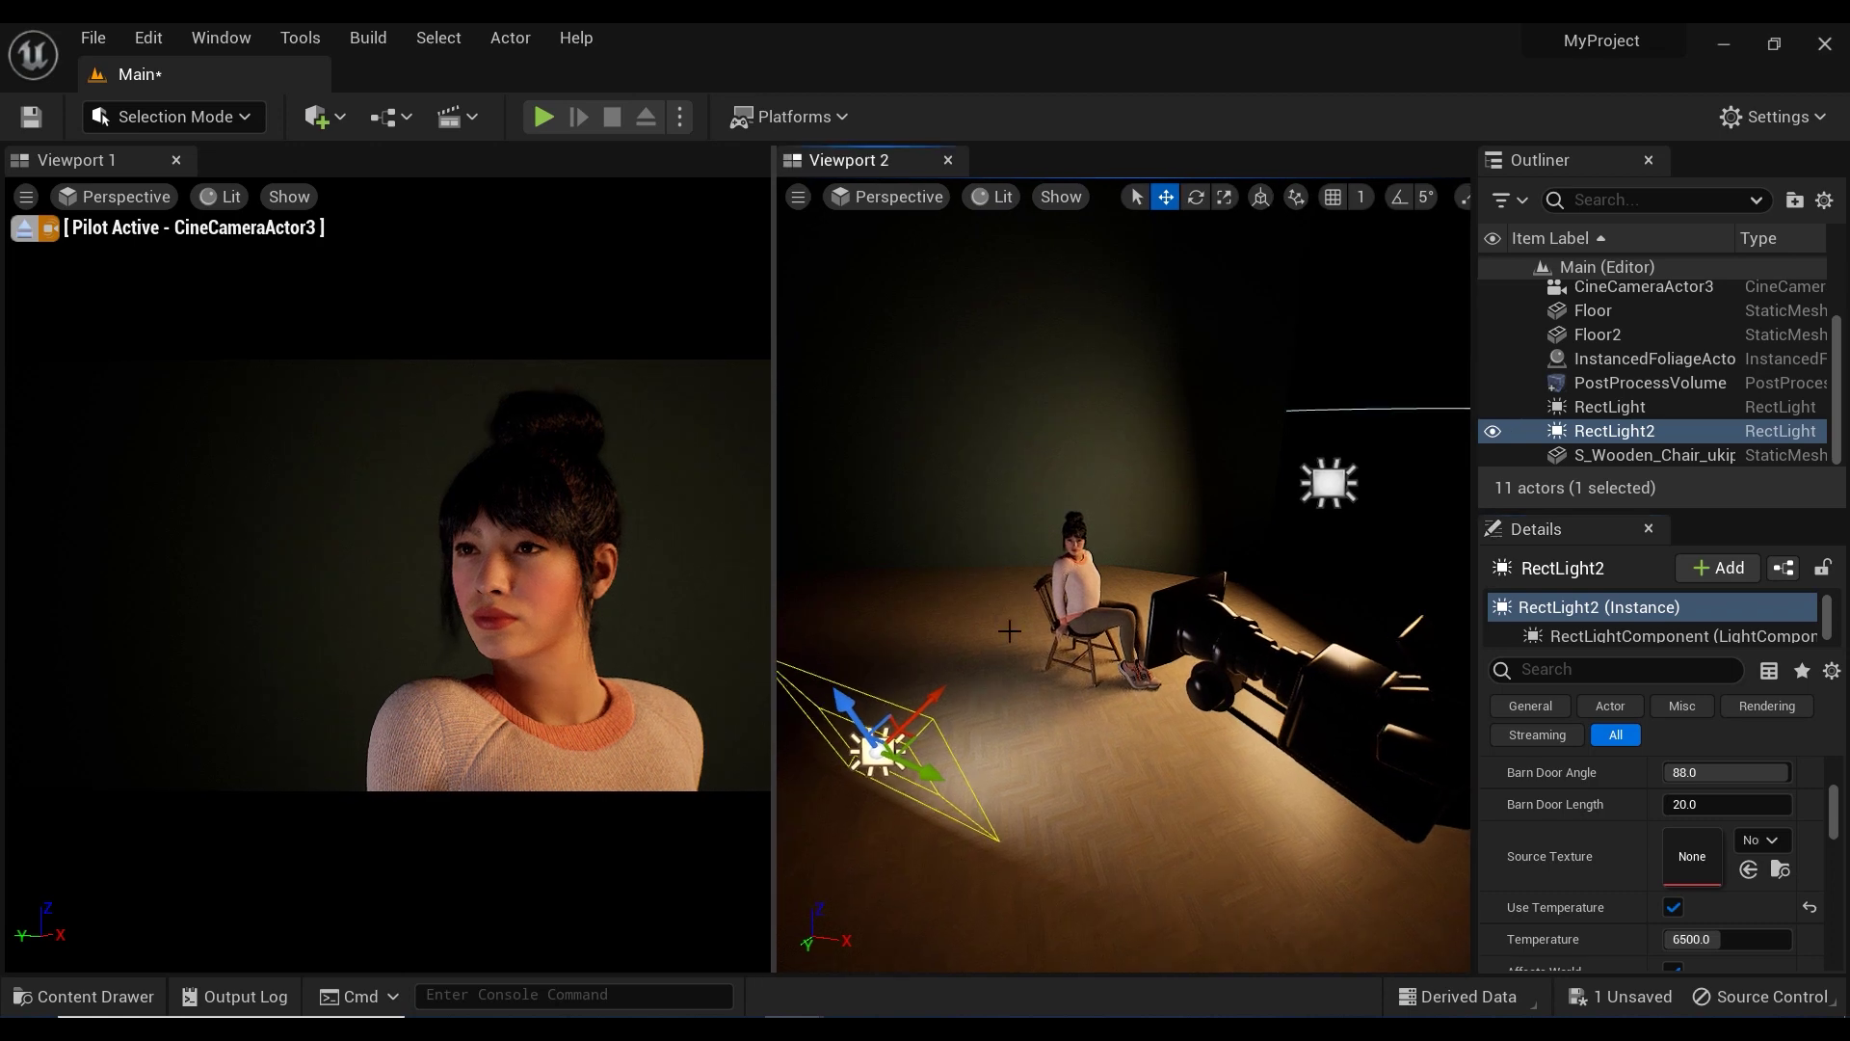
# View the lit character through CineCameraActor1, and return Viewport 1 to CineCameraActor3.
pyautogui.click(128, 203)
pyautogui.click(156, 477)
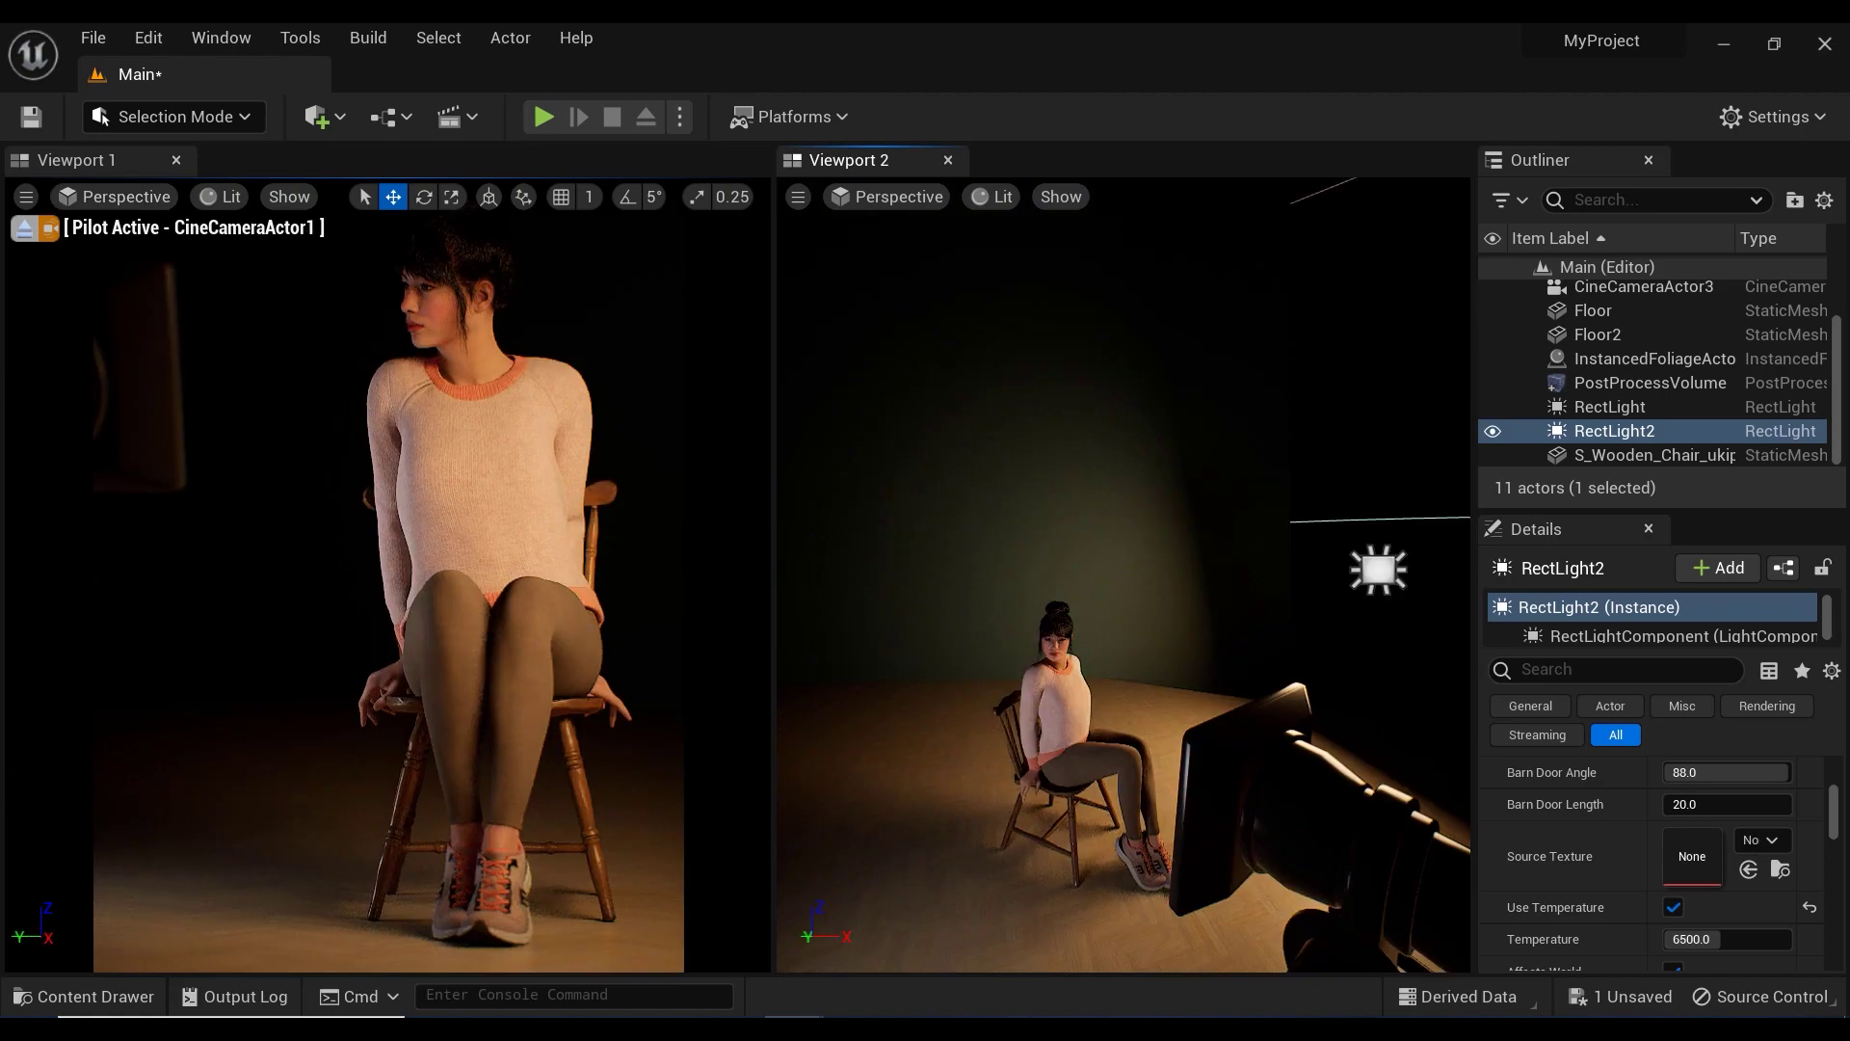
pyautogui.click(127, 197)
pyautogui.click(159, 529)
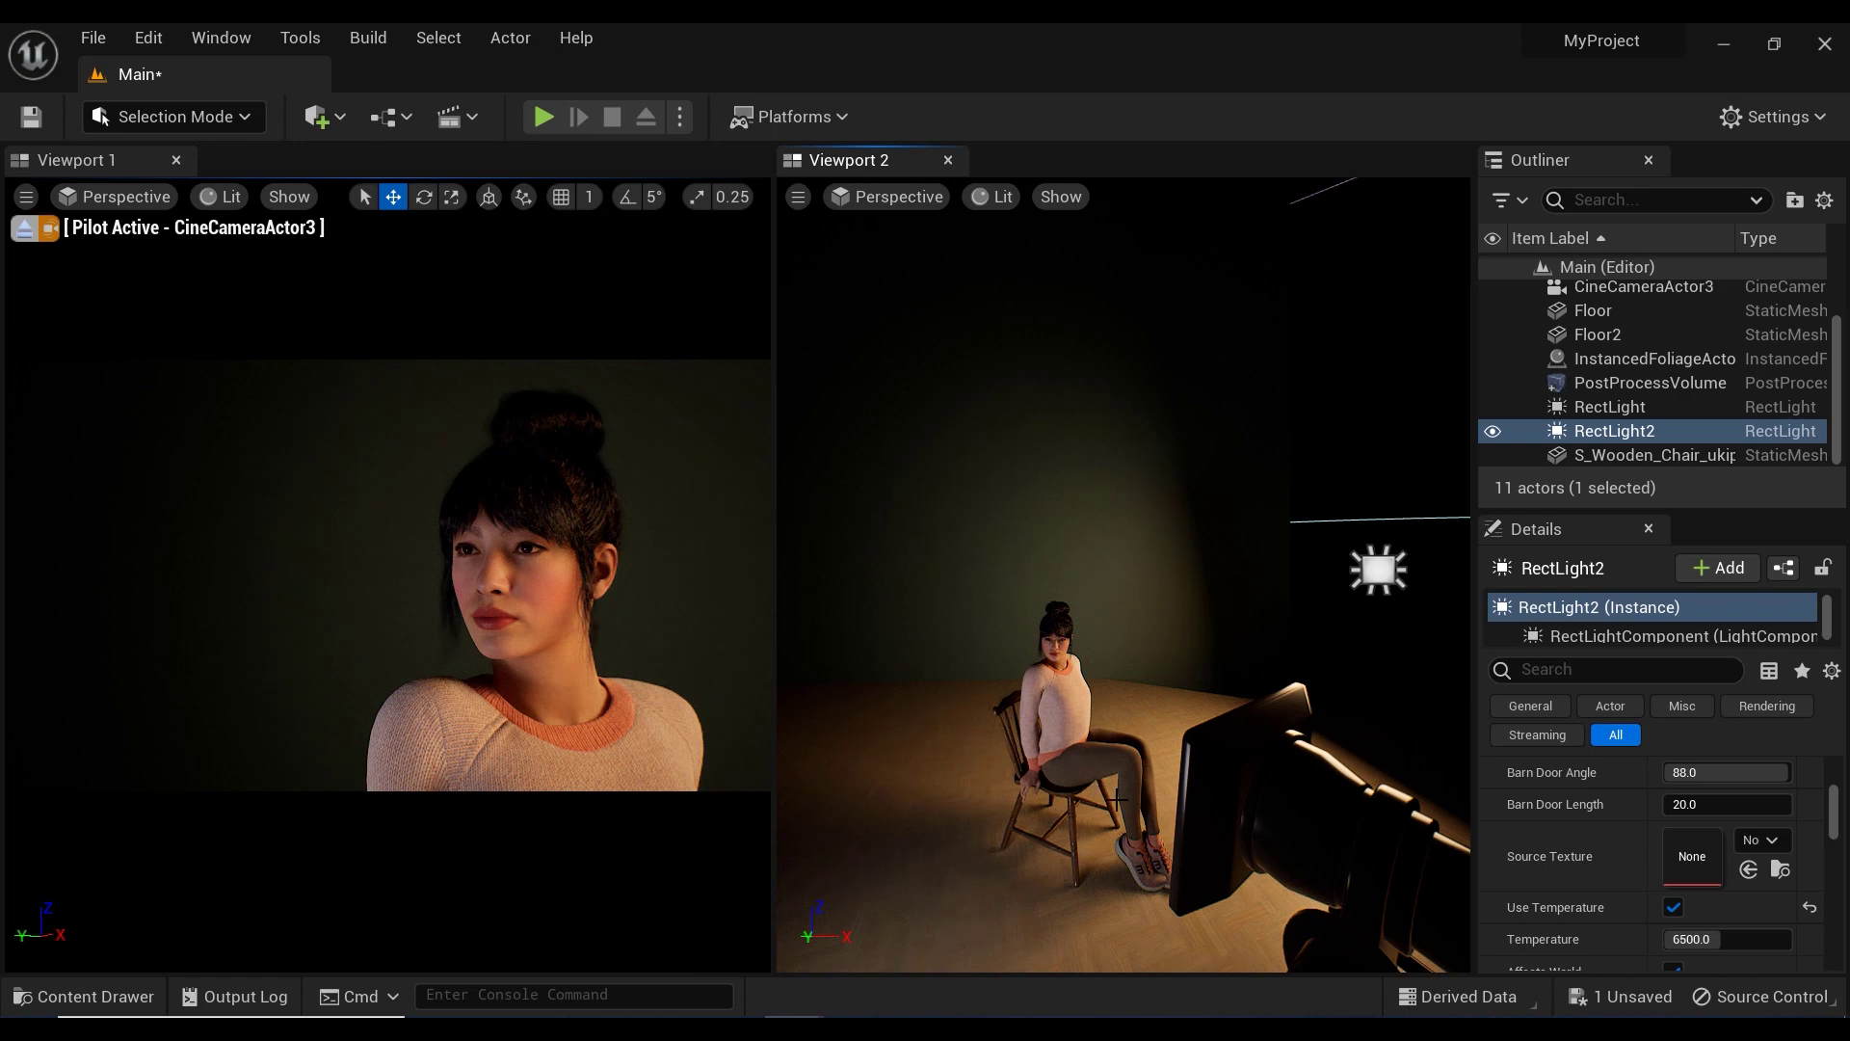
# Place a third rect light on the floor area behind the seated character's chair.
pyautogui.moveTo(1117, 799); pyautogui.dragTo(1158, 801, button='right')
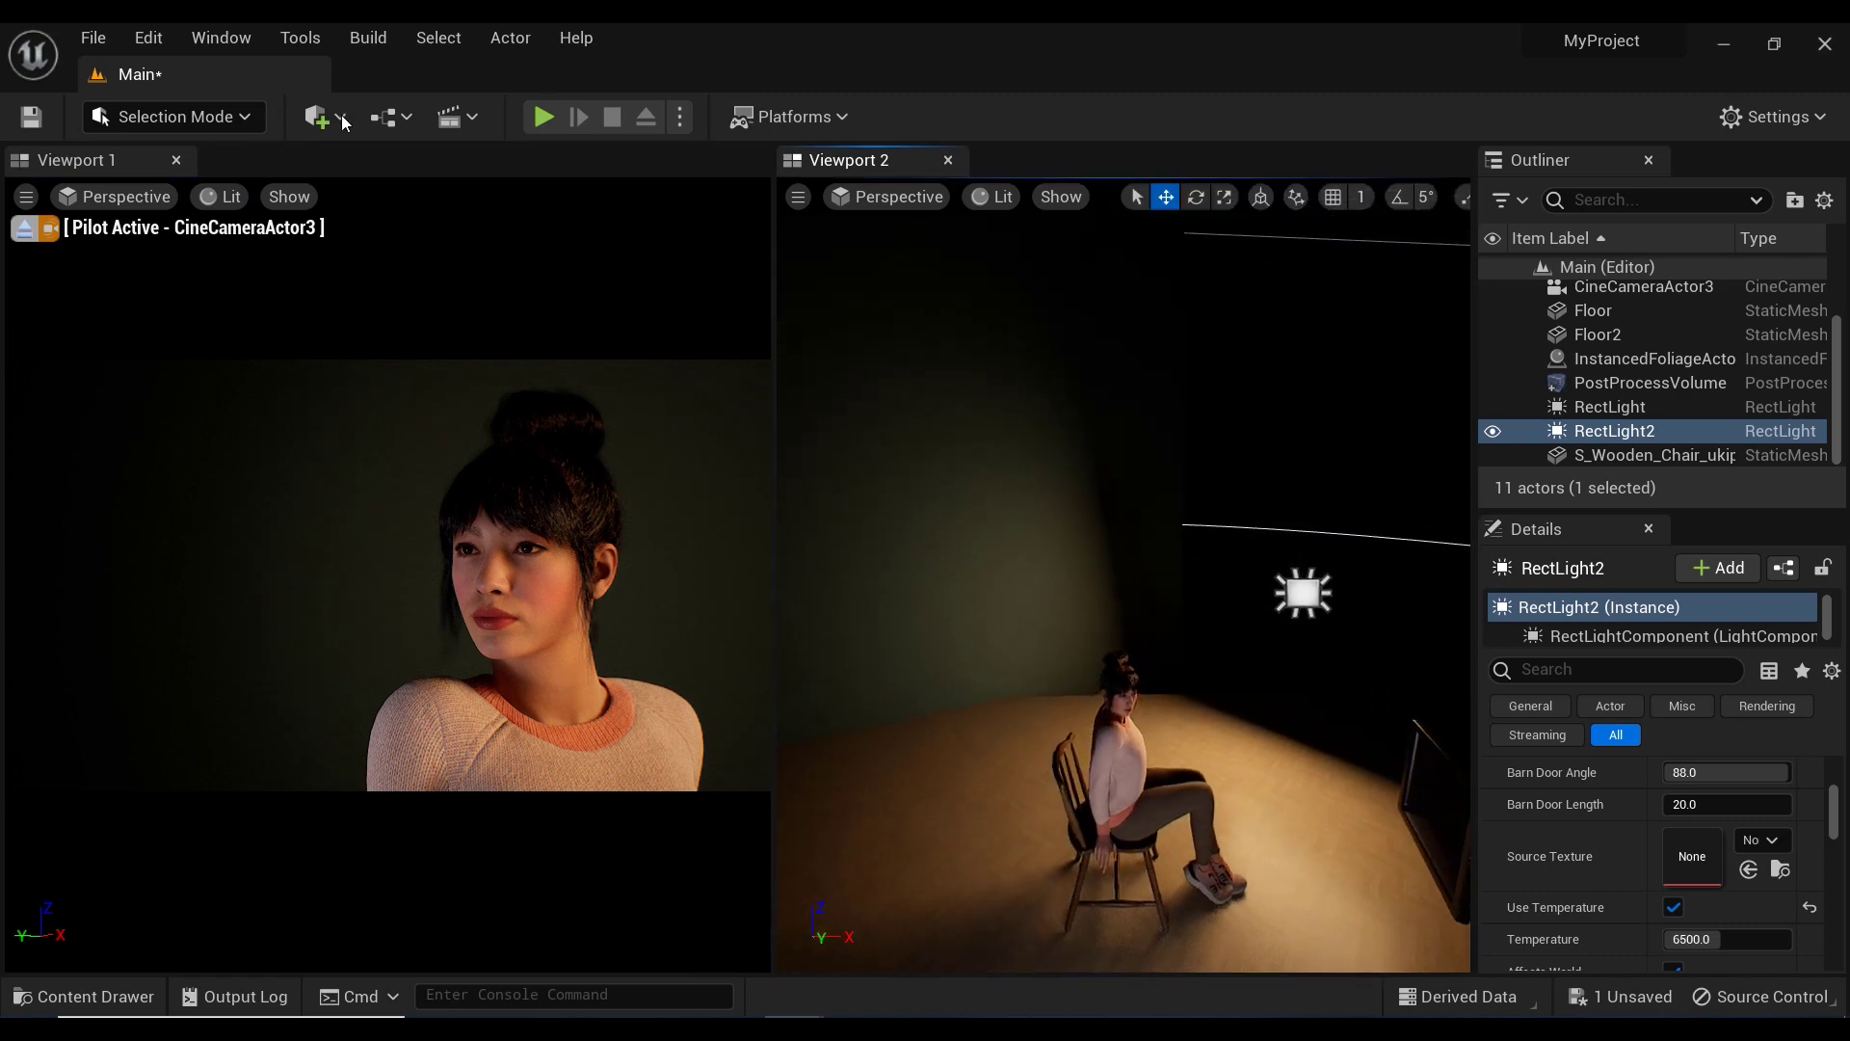
pyautogui.click(342, 118)
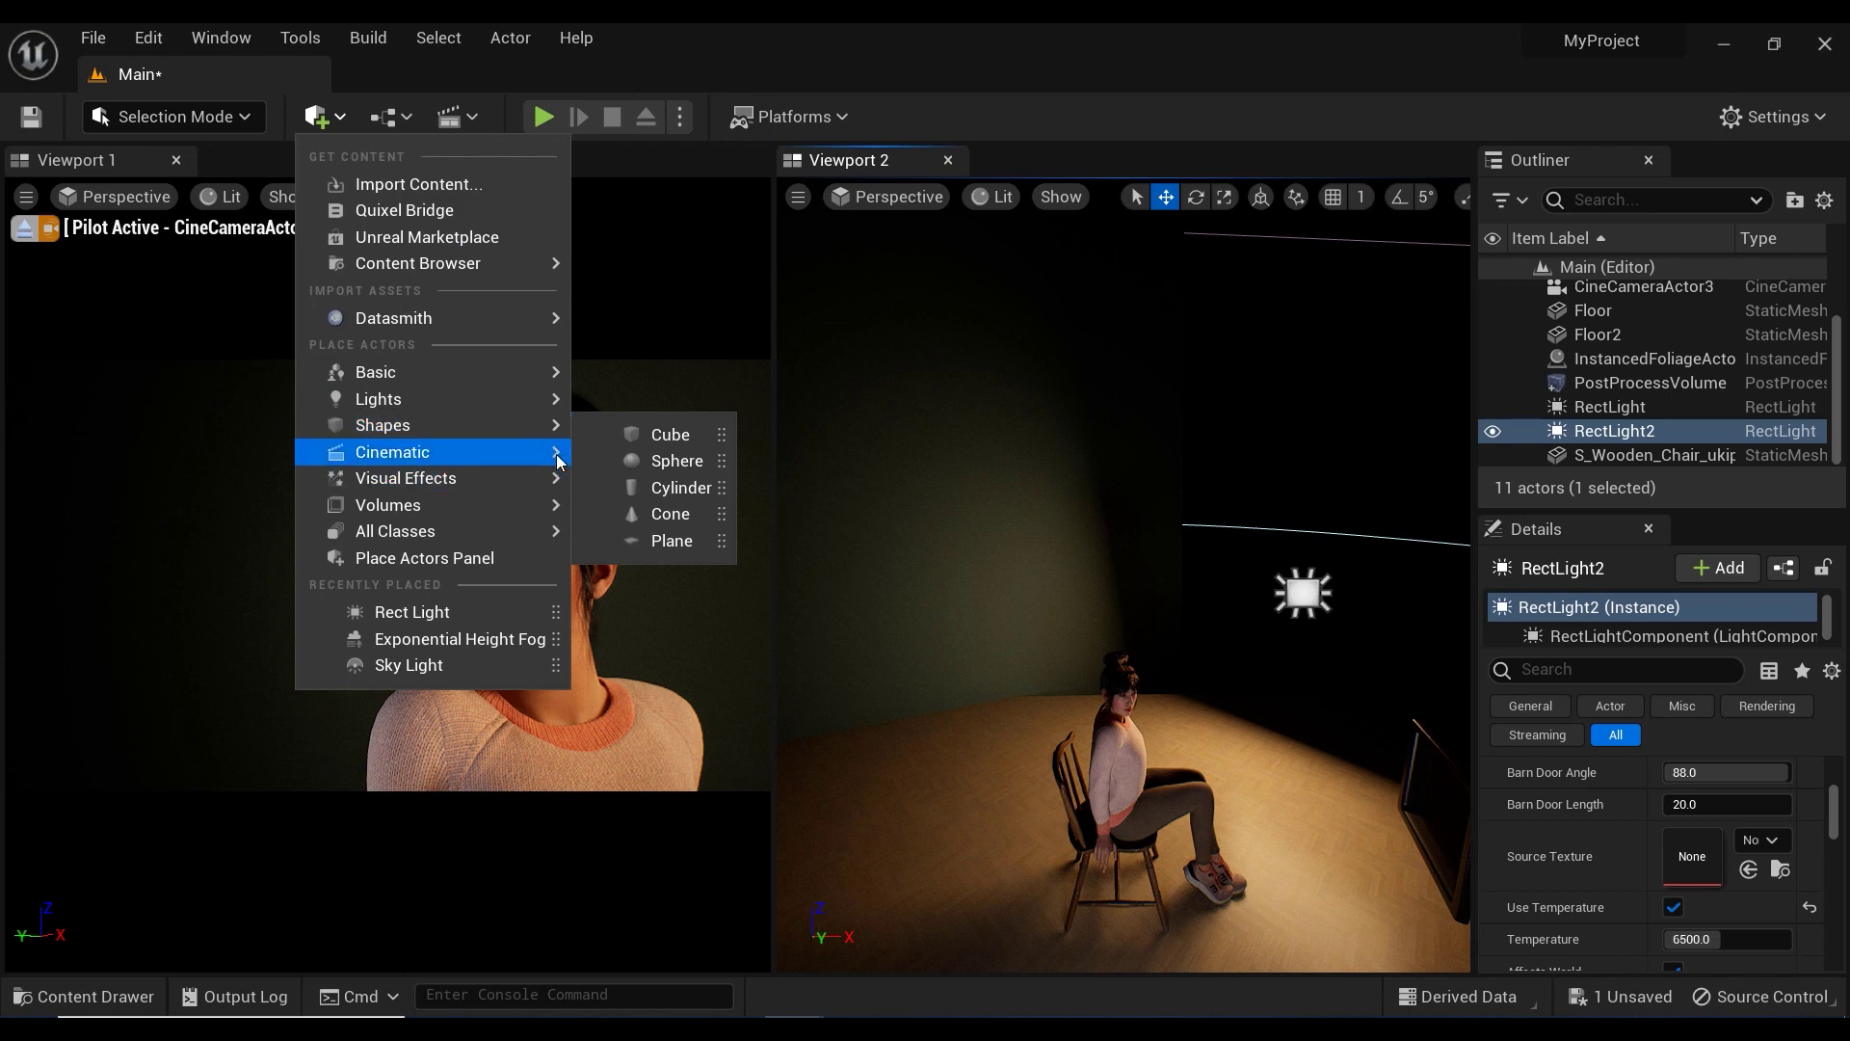
pyautogui.moveTo(553, 398)
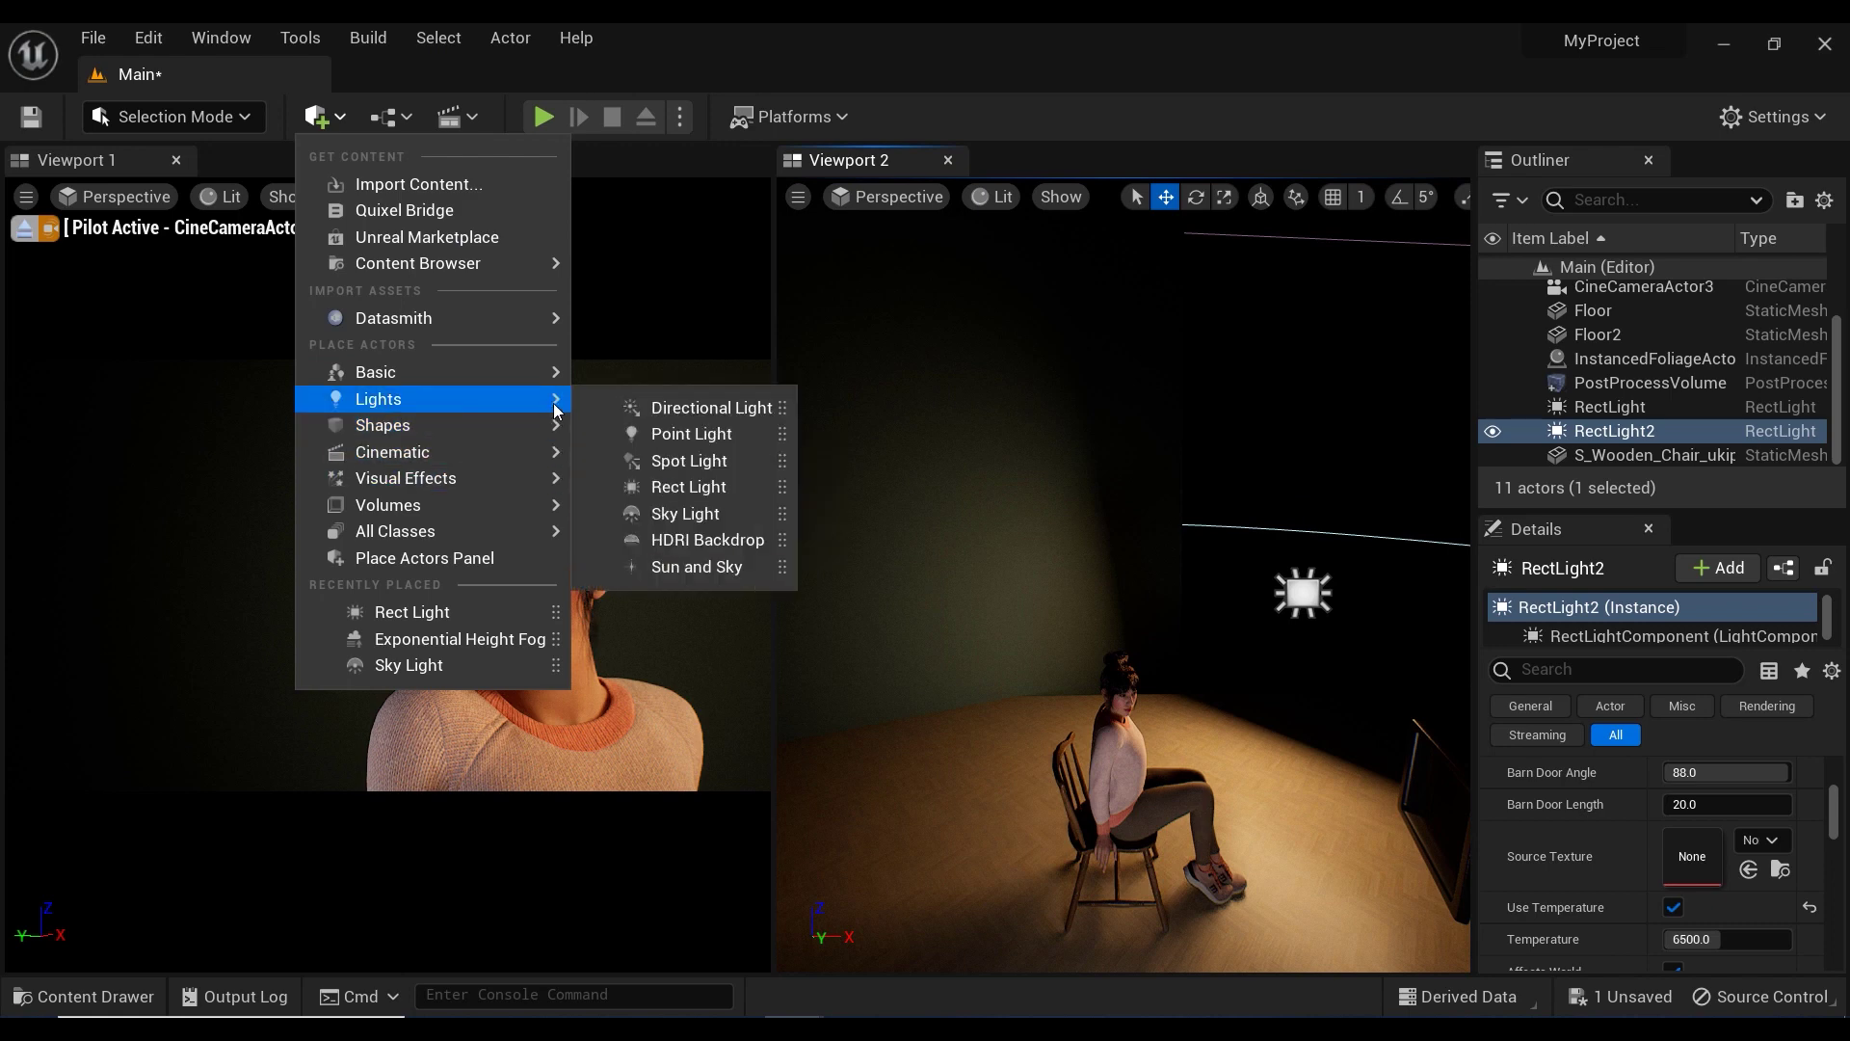
pyautogui.click(689, 488)
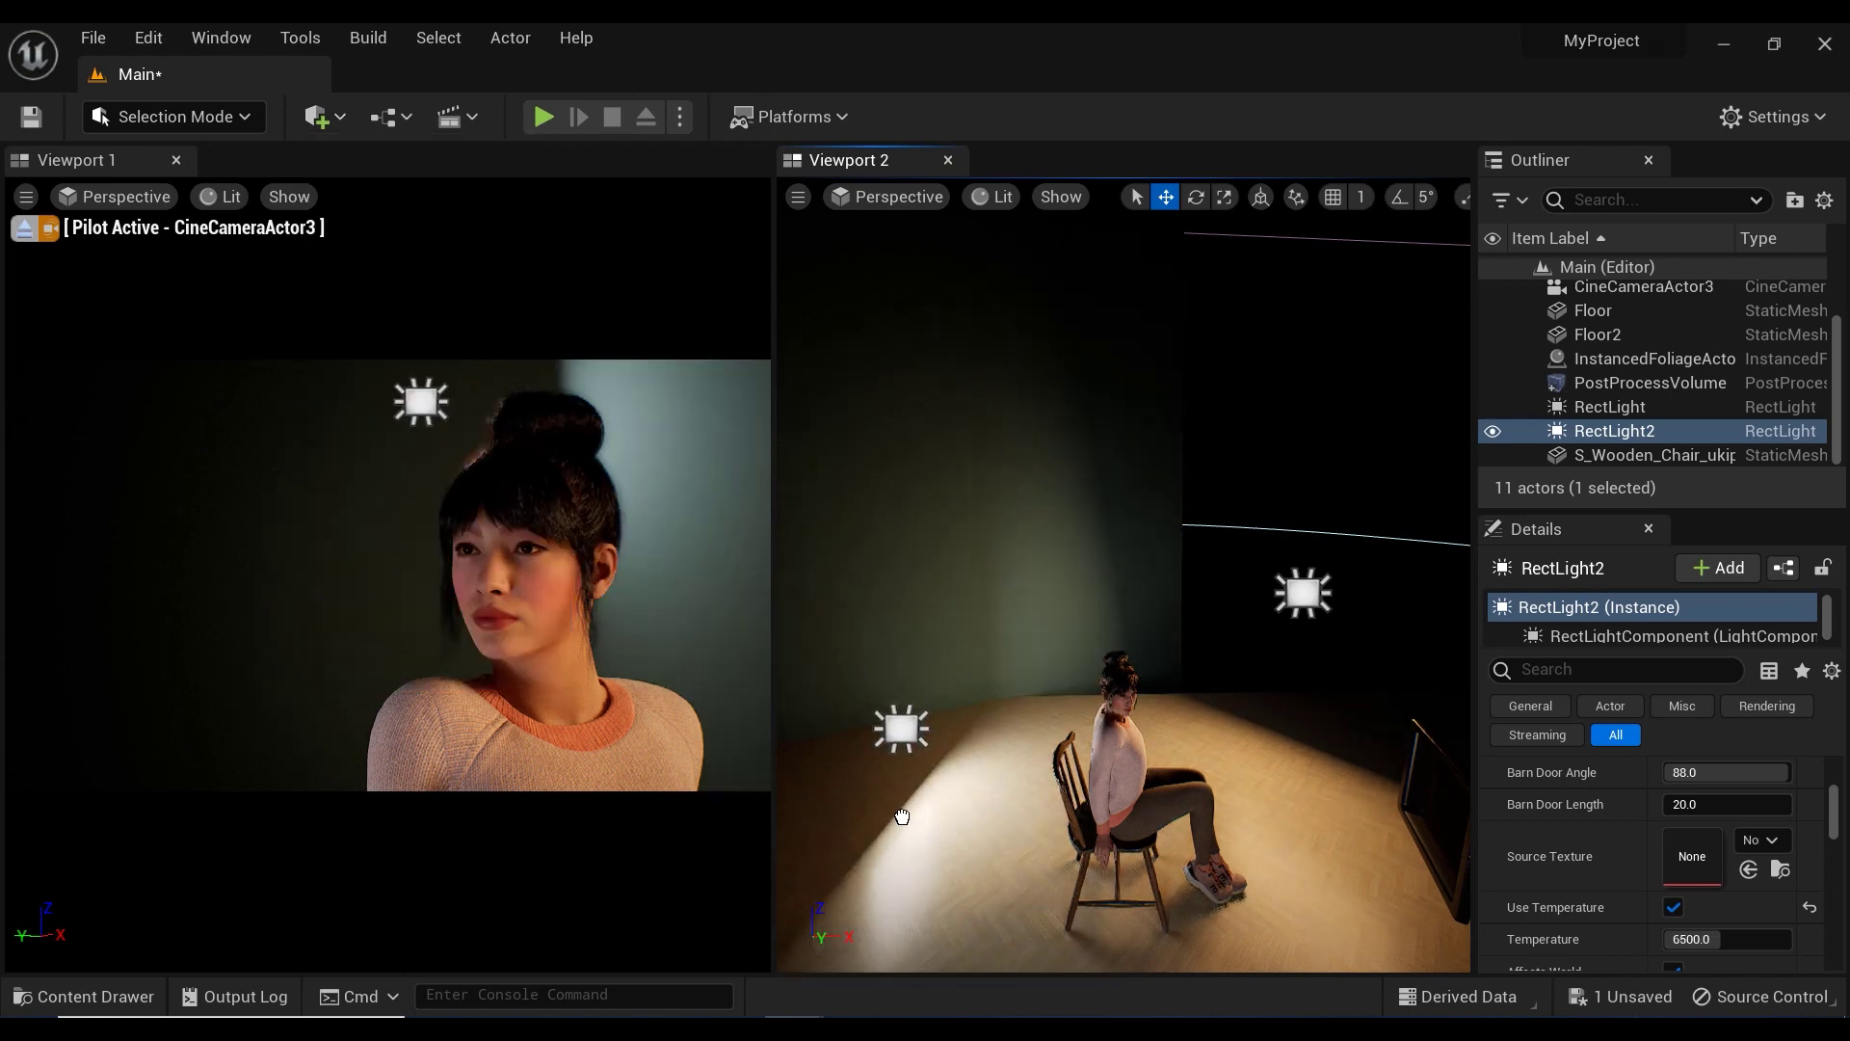
pyautogui.moveTo(902, 816); pyautogui.dragTo(887, 852)
pyautogui.press('s')
pyautogui.moveTo(1000, 724); pyautogui.dragTo(991, 766, button='right')
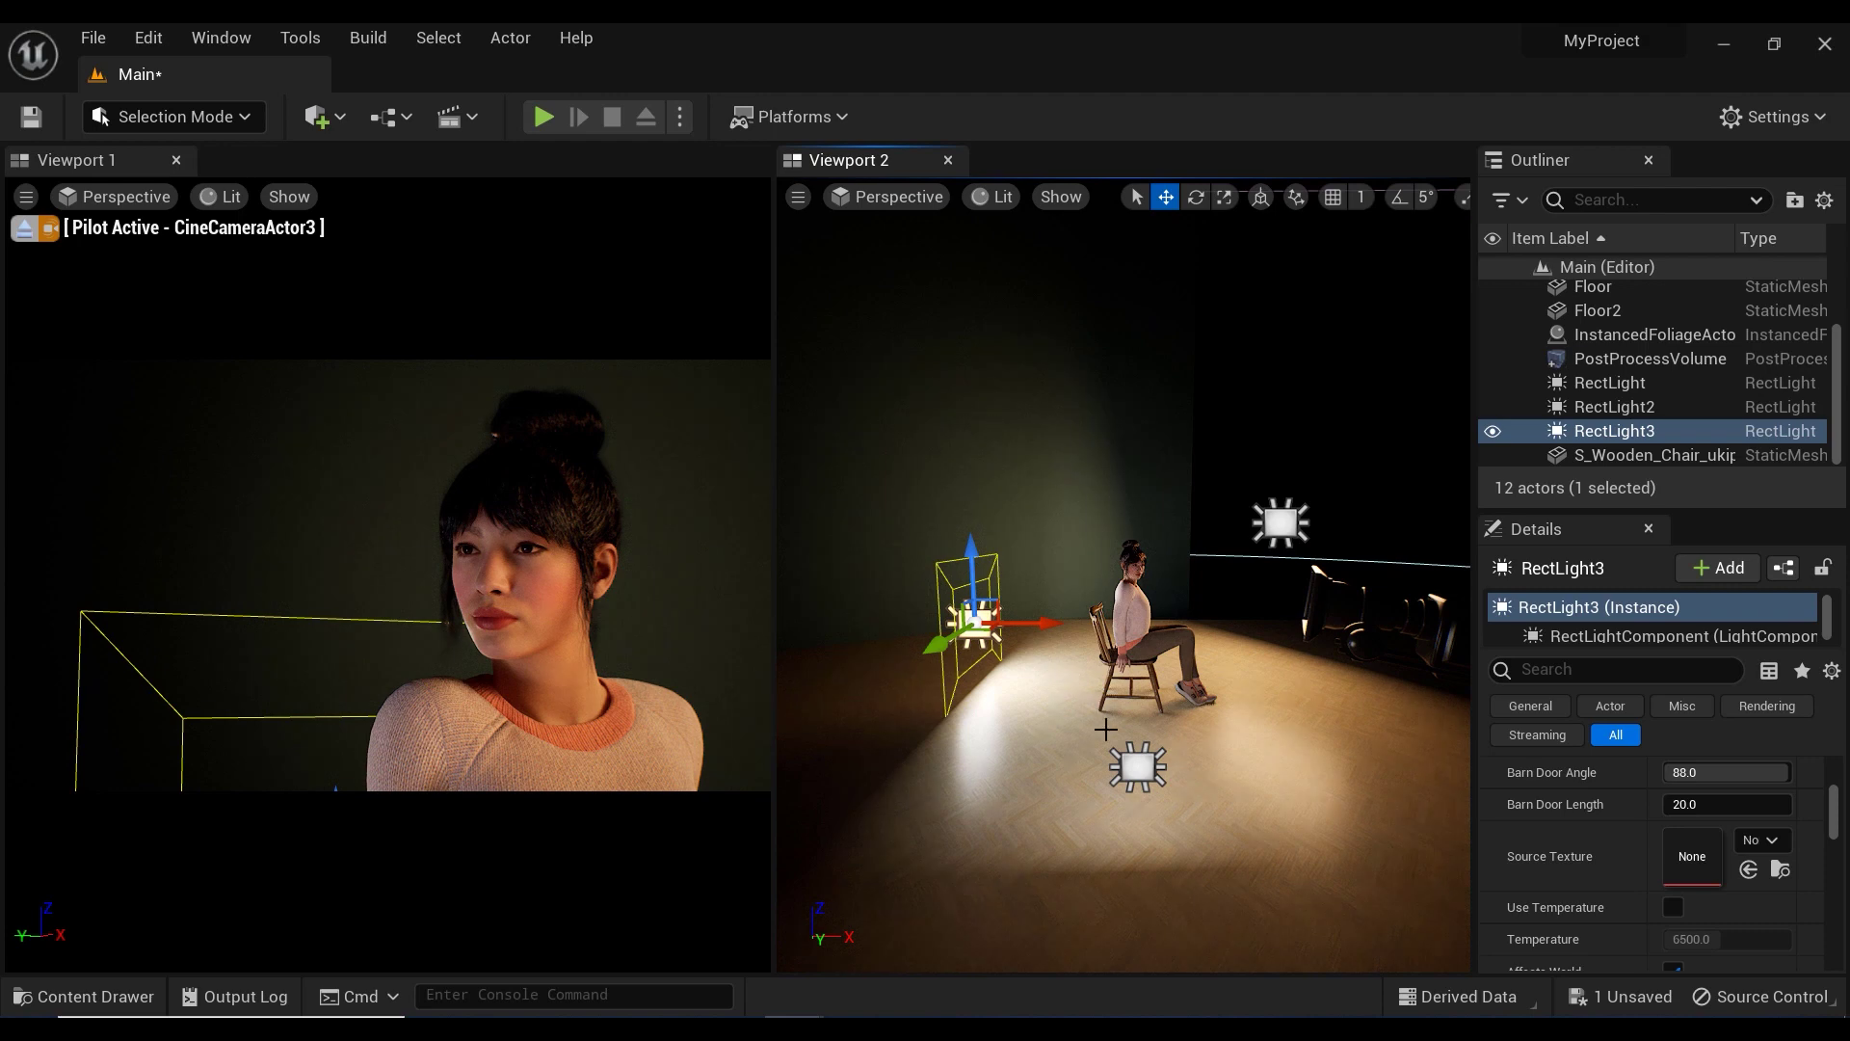
# Move the third rect light farther back from the chair and shift it sideways behind the character.
pyautogui.moveTo(1031, 621); pyautogui.dragTo(952, 614)
pyautogui.moveTo(954, 621); pyautogui.dragTo(1185, 624, button='right')
pyautogui.press('a')
pyautogui.moveTo(829, 620); pyautogui.dragTo(985, 667, button='right')
pyautogui.moveTo(1012, 759); pyautogui.dragTo(1166, 721)
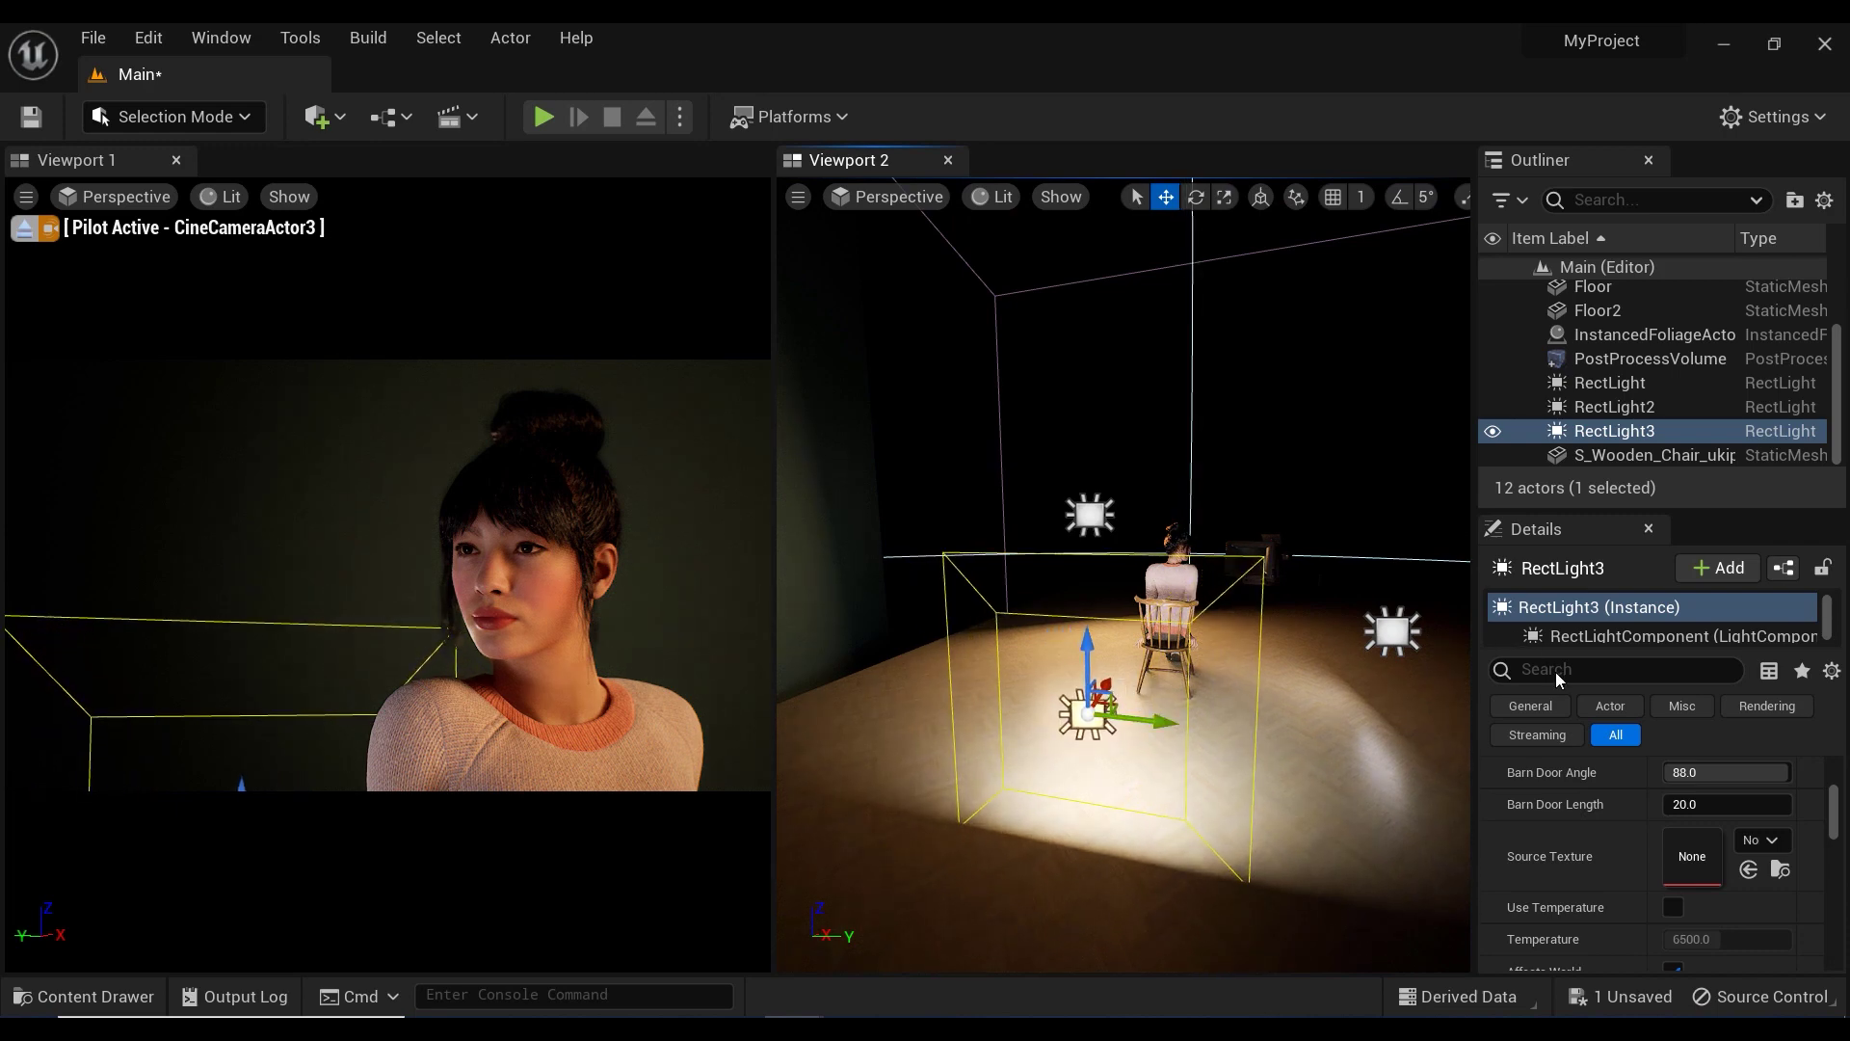
# Set the third rect light's intensity to about 6.16 cd and its source to about 46.25 wide and 34.42 high.
pyautogui.scroll(3, 1677, 849)
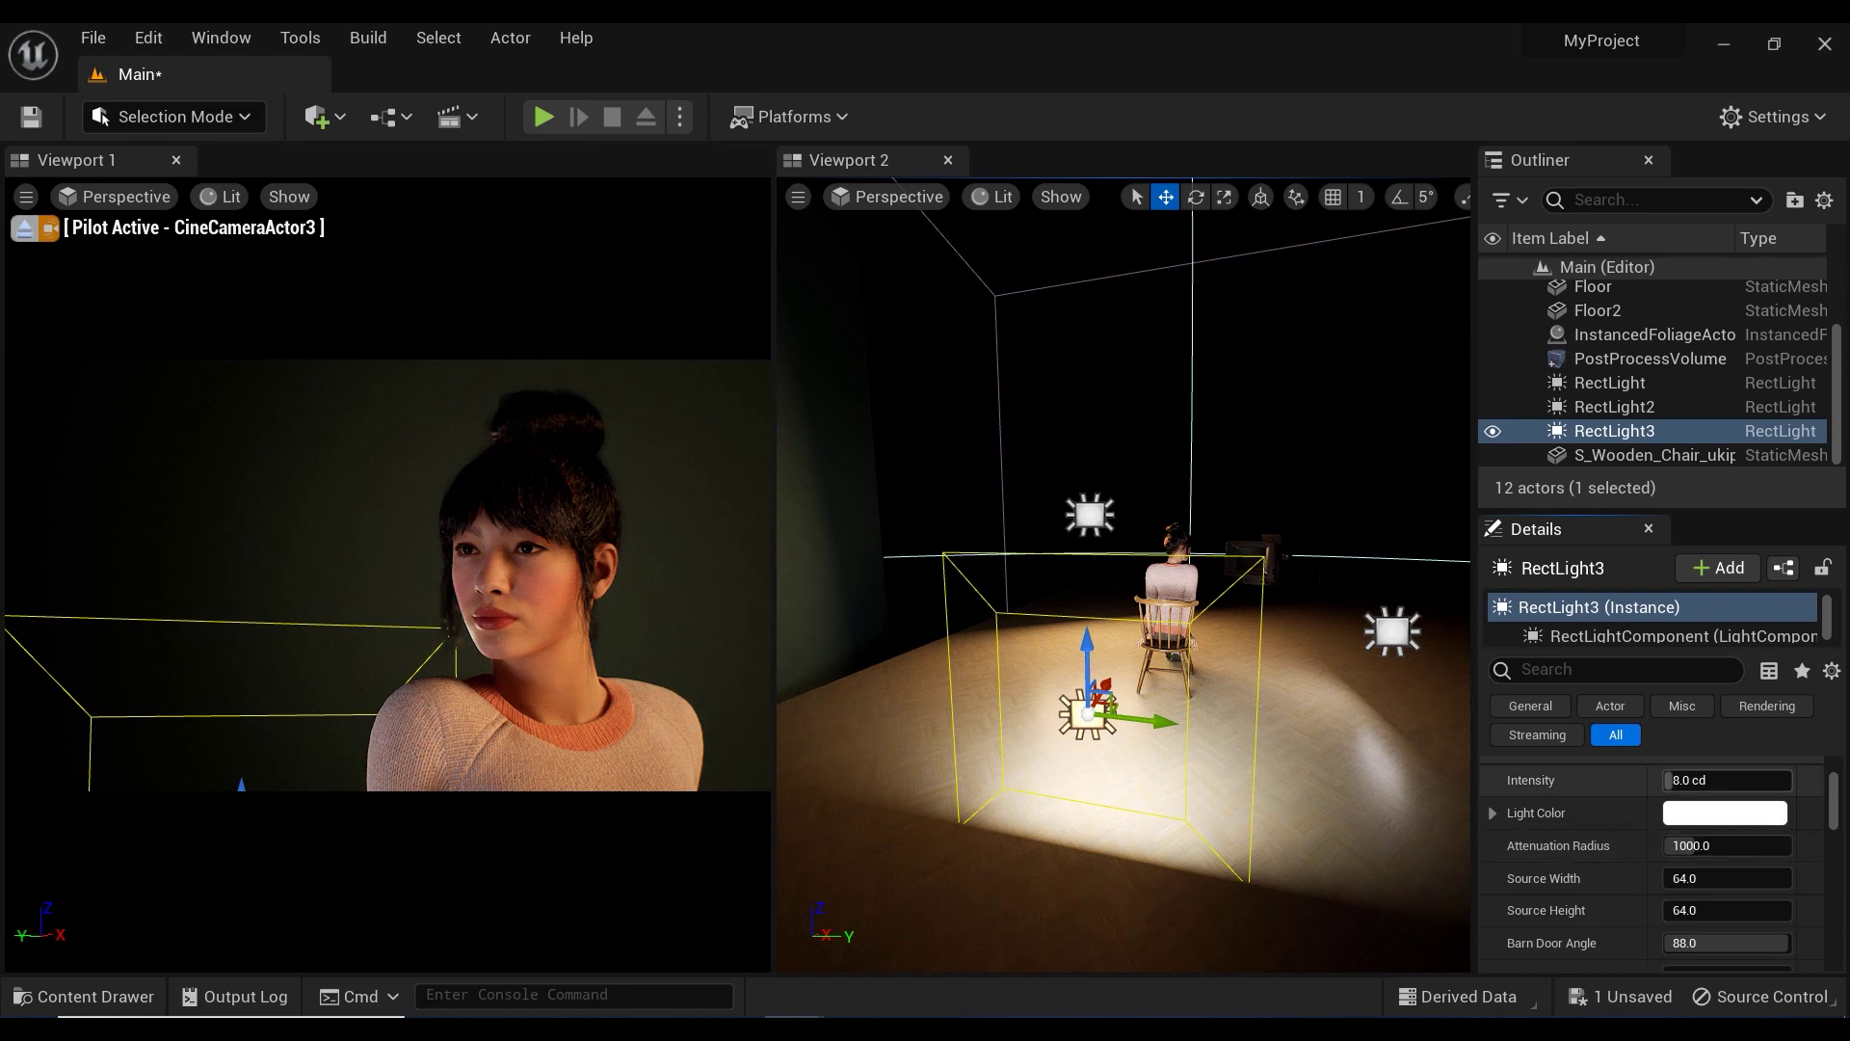
pyautogui.moveTo(1725, 780)
pyautogui.mouseDown()
pyautogui.moveTo(1672, 780)
pyautogui.moveTo(1706, 780)
pyautogui.mouseUp()
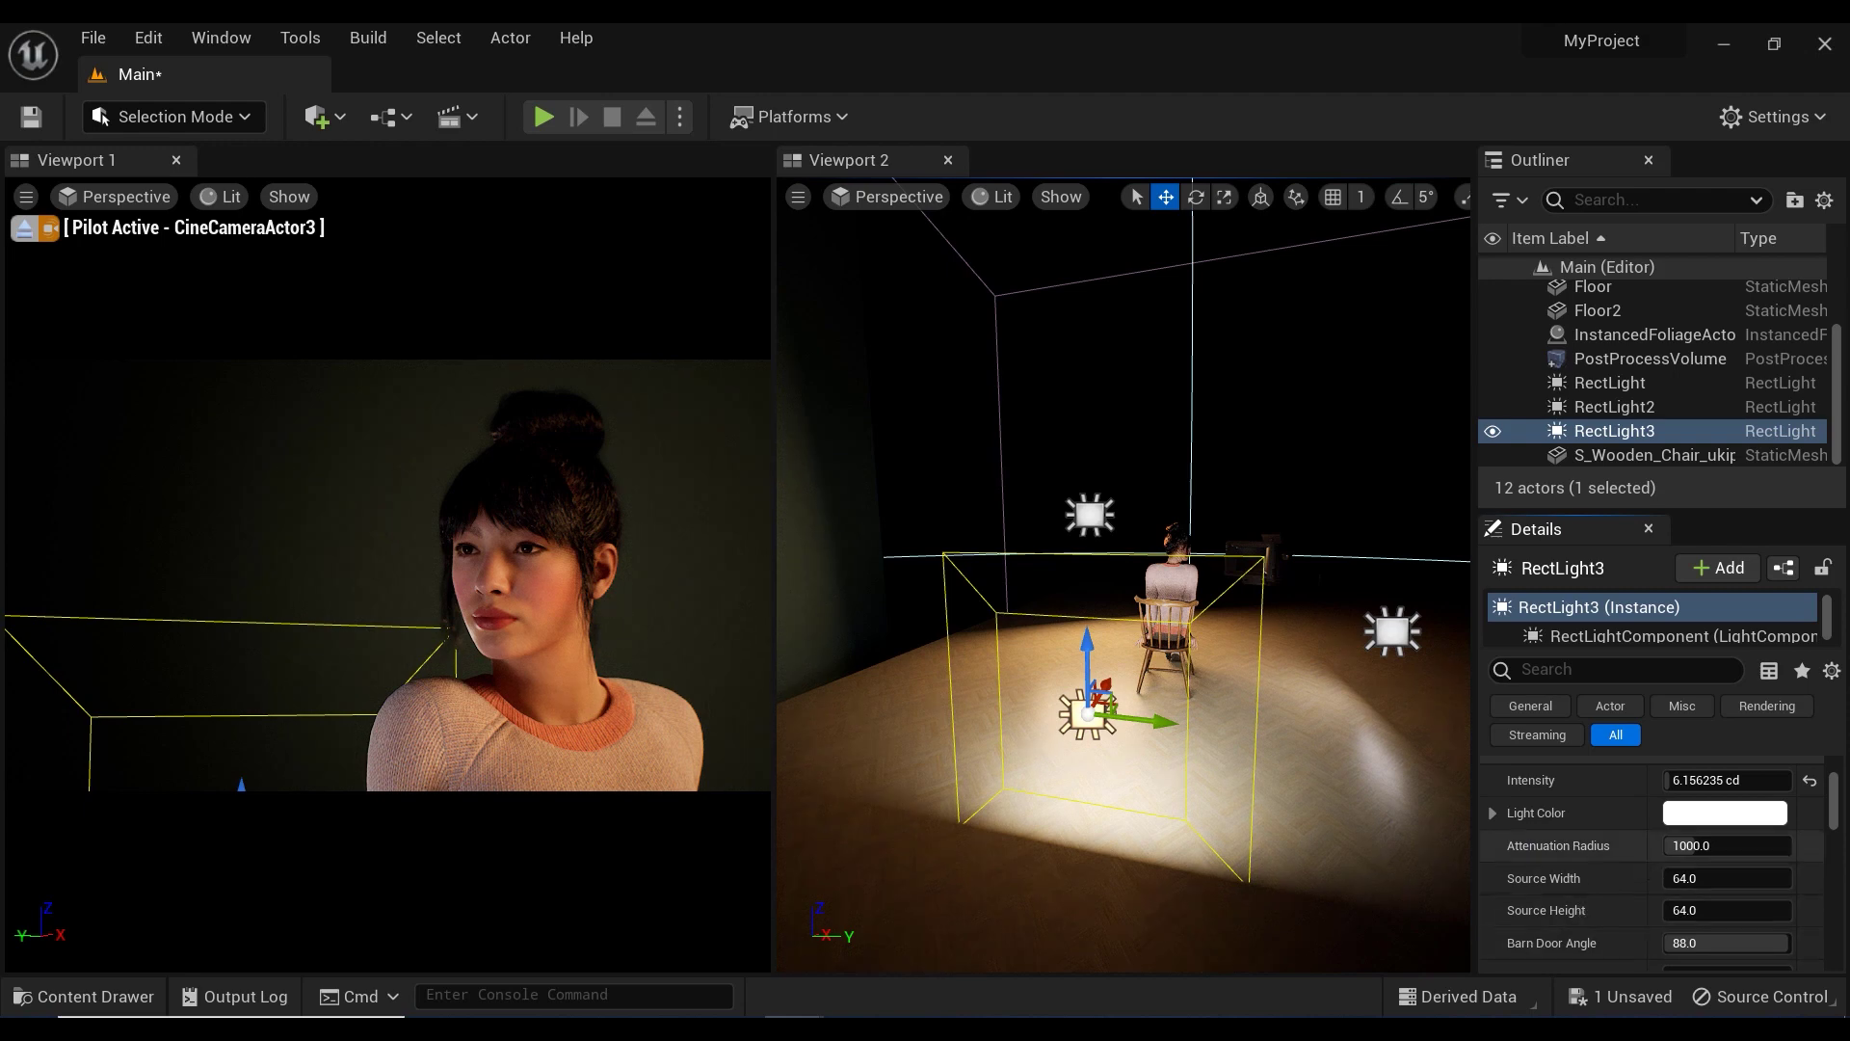
pyautogui.scroll(-3, 1644, 850)
pyautogui.scroll(2, 1701, 829)
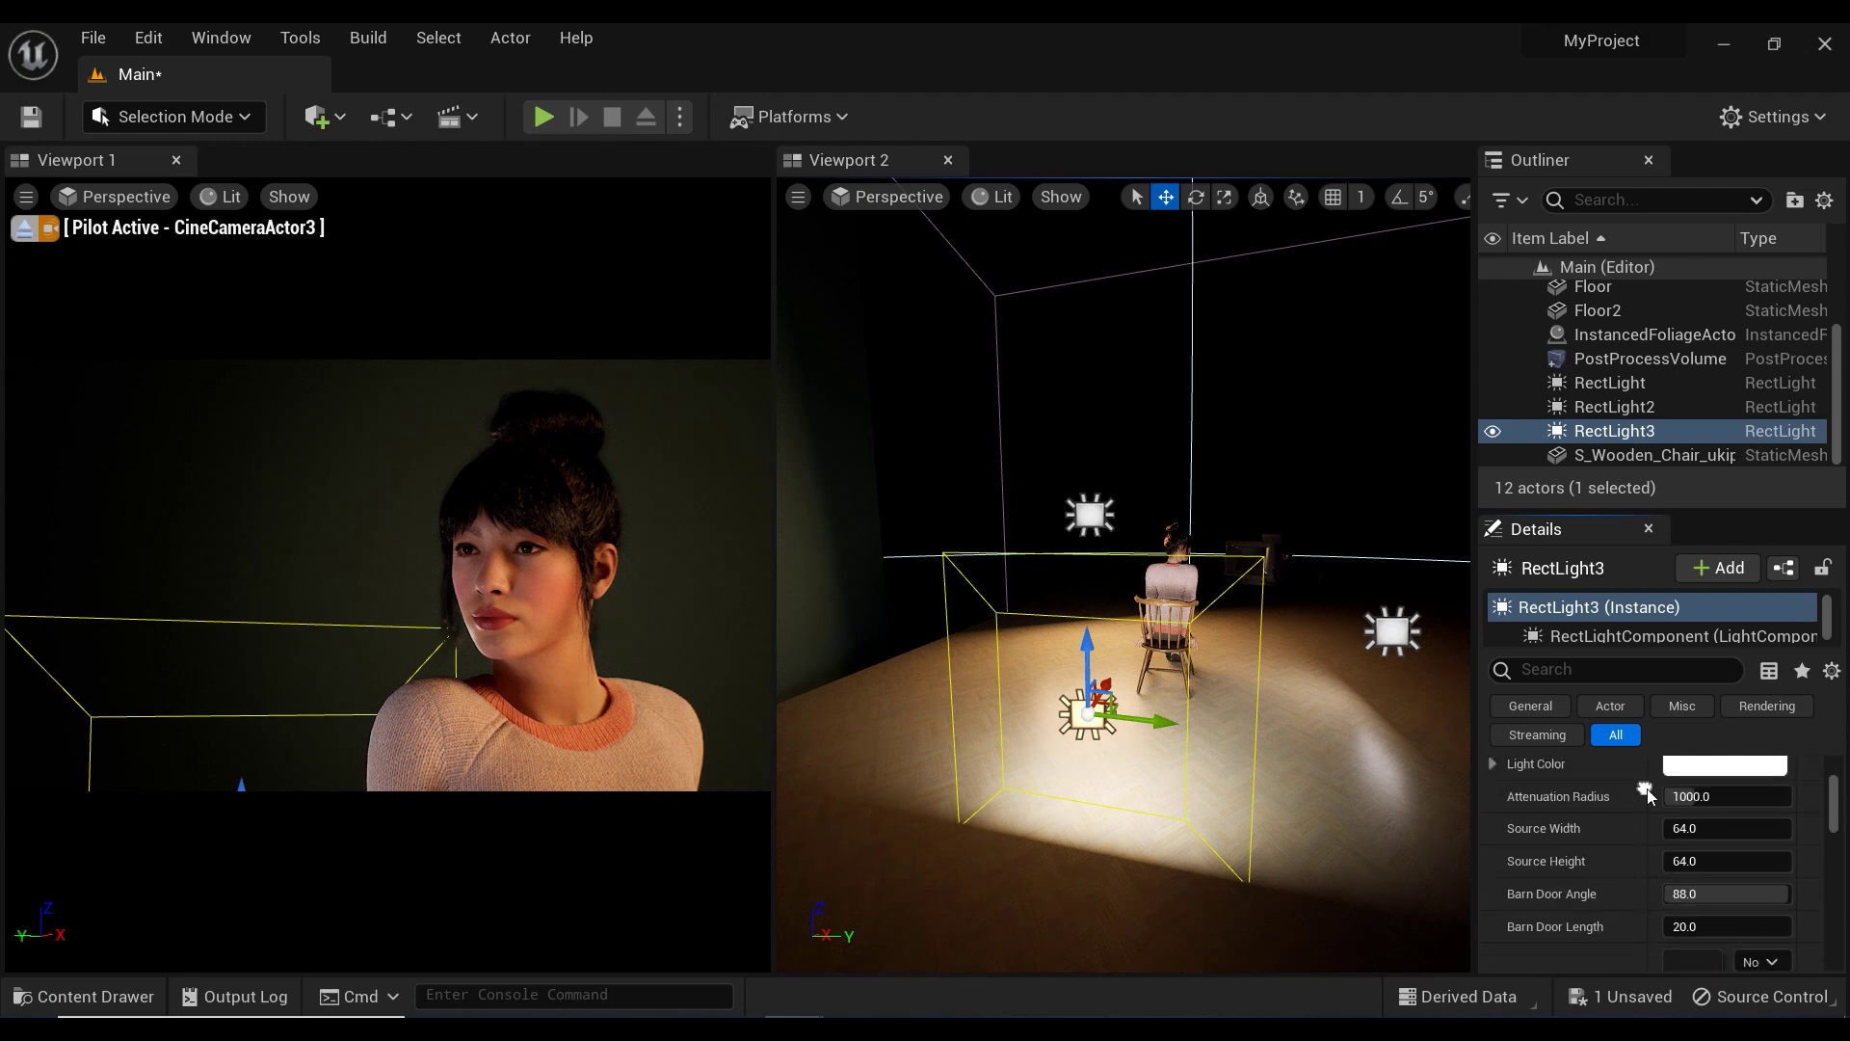
pyautogui.moveTo(1705, 826); pyautogui.dragTo(1672, 861)
# Raise the third rect light above head height, shift it sideways and move it farther behind the character.
pyautogui.moveTo(1085, 659); pyautogui.dragTo(1086, 449)
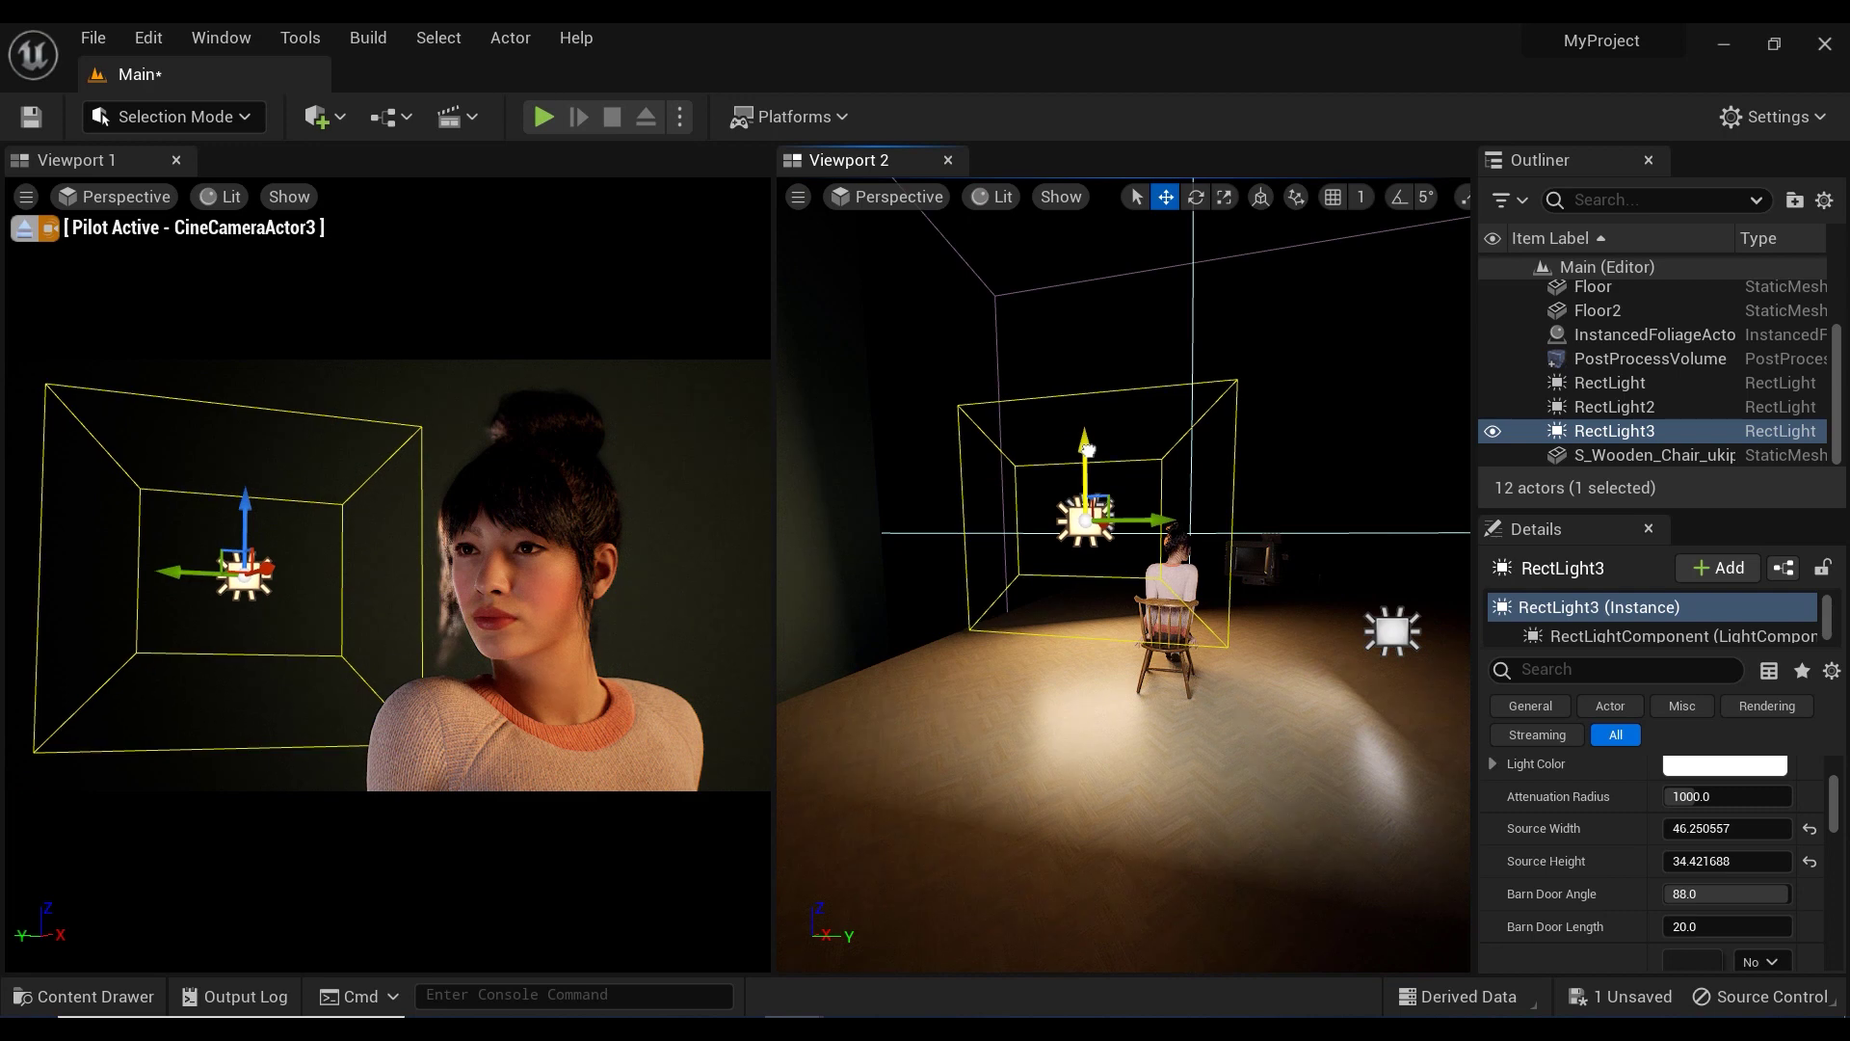
pyautogui.moveTo(1156, 519); pyautogui.dragTo(1224, 520)
pyautogui.moveTo(1223, 520); pyautogui.dragTo(920, 549, button='right')
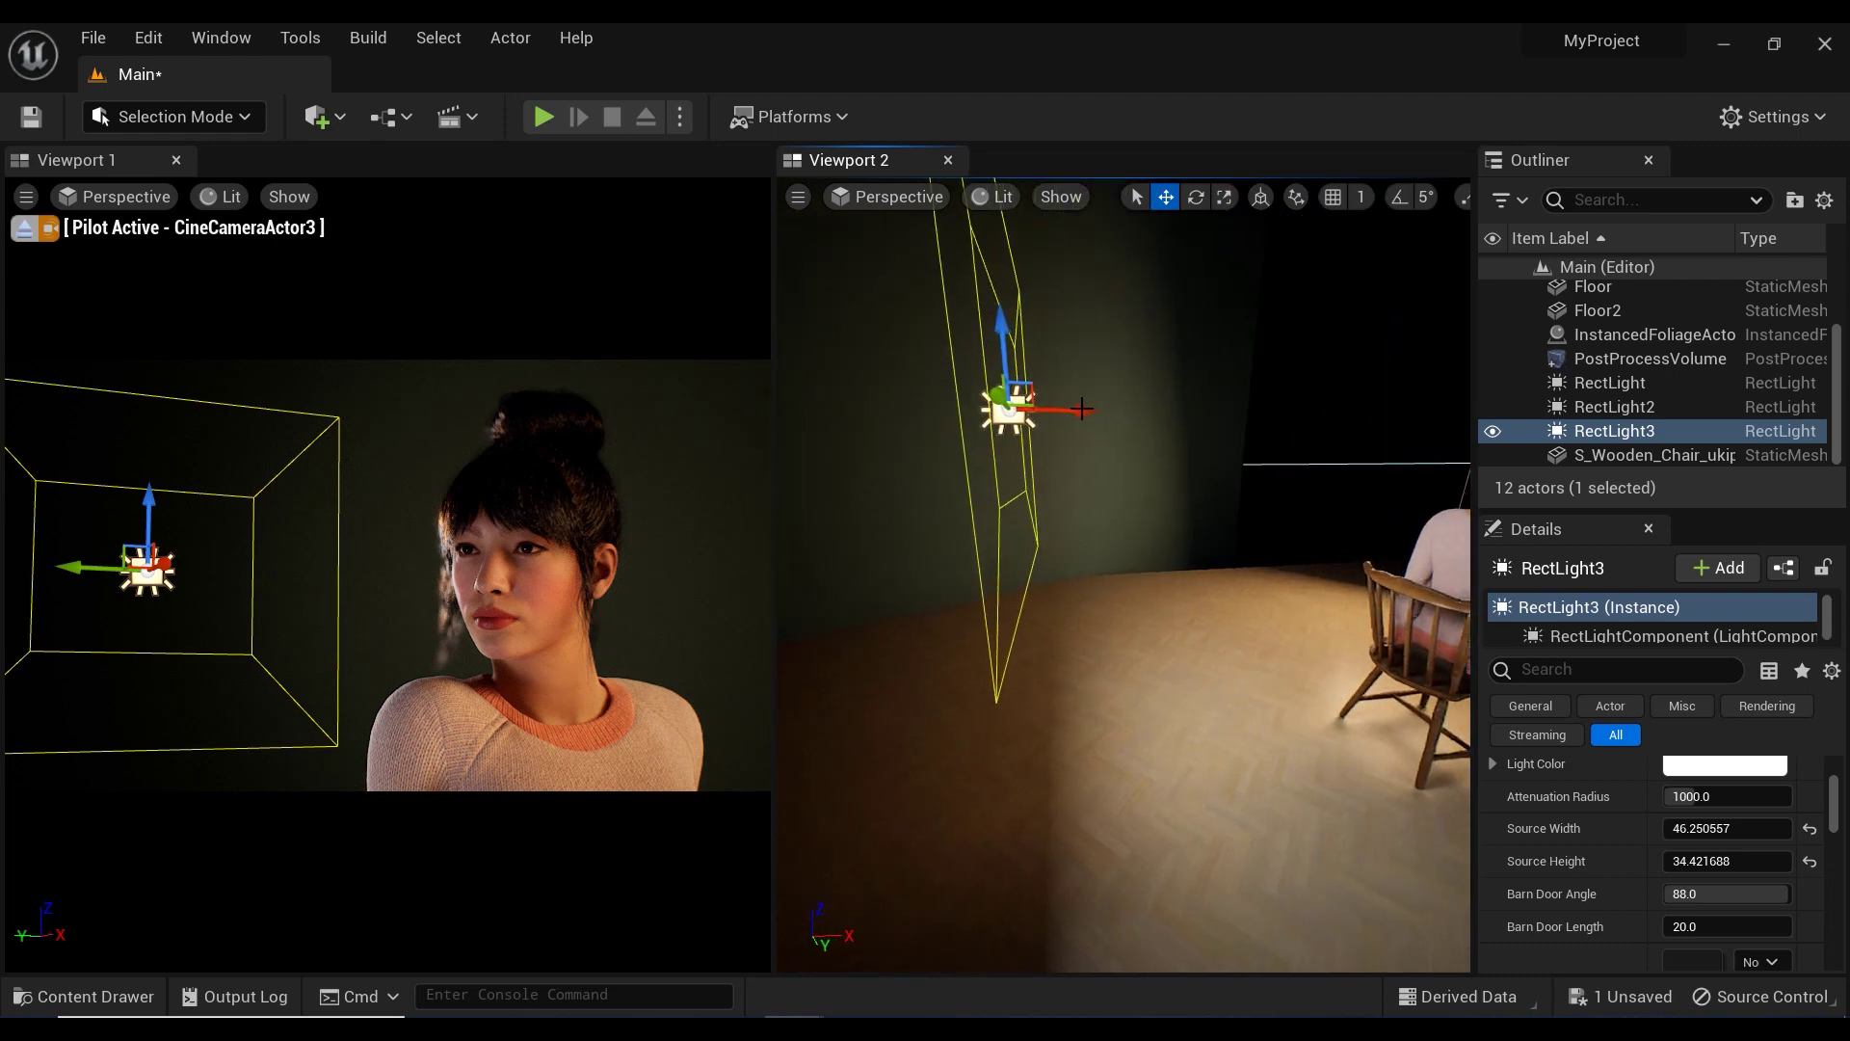
pyautogui.moveTo(1077, 415); pyautogui.dragTo(892, 474)
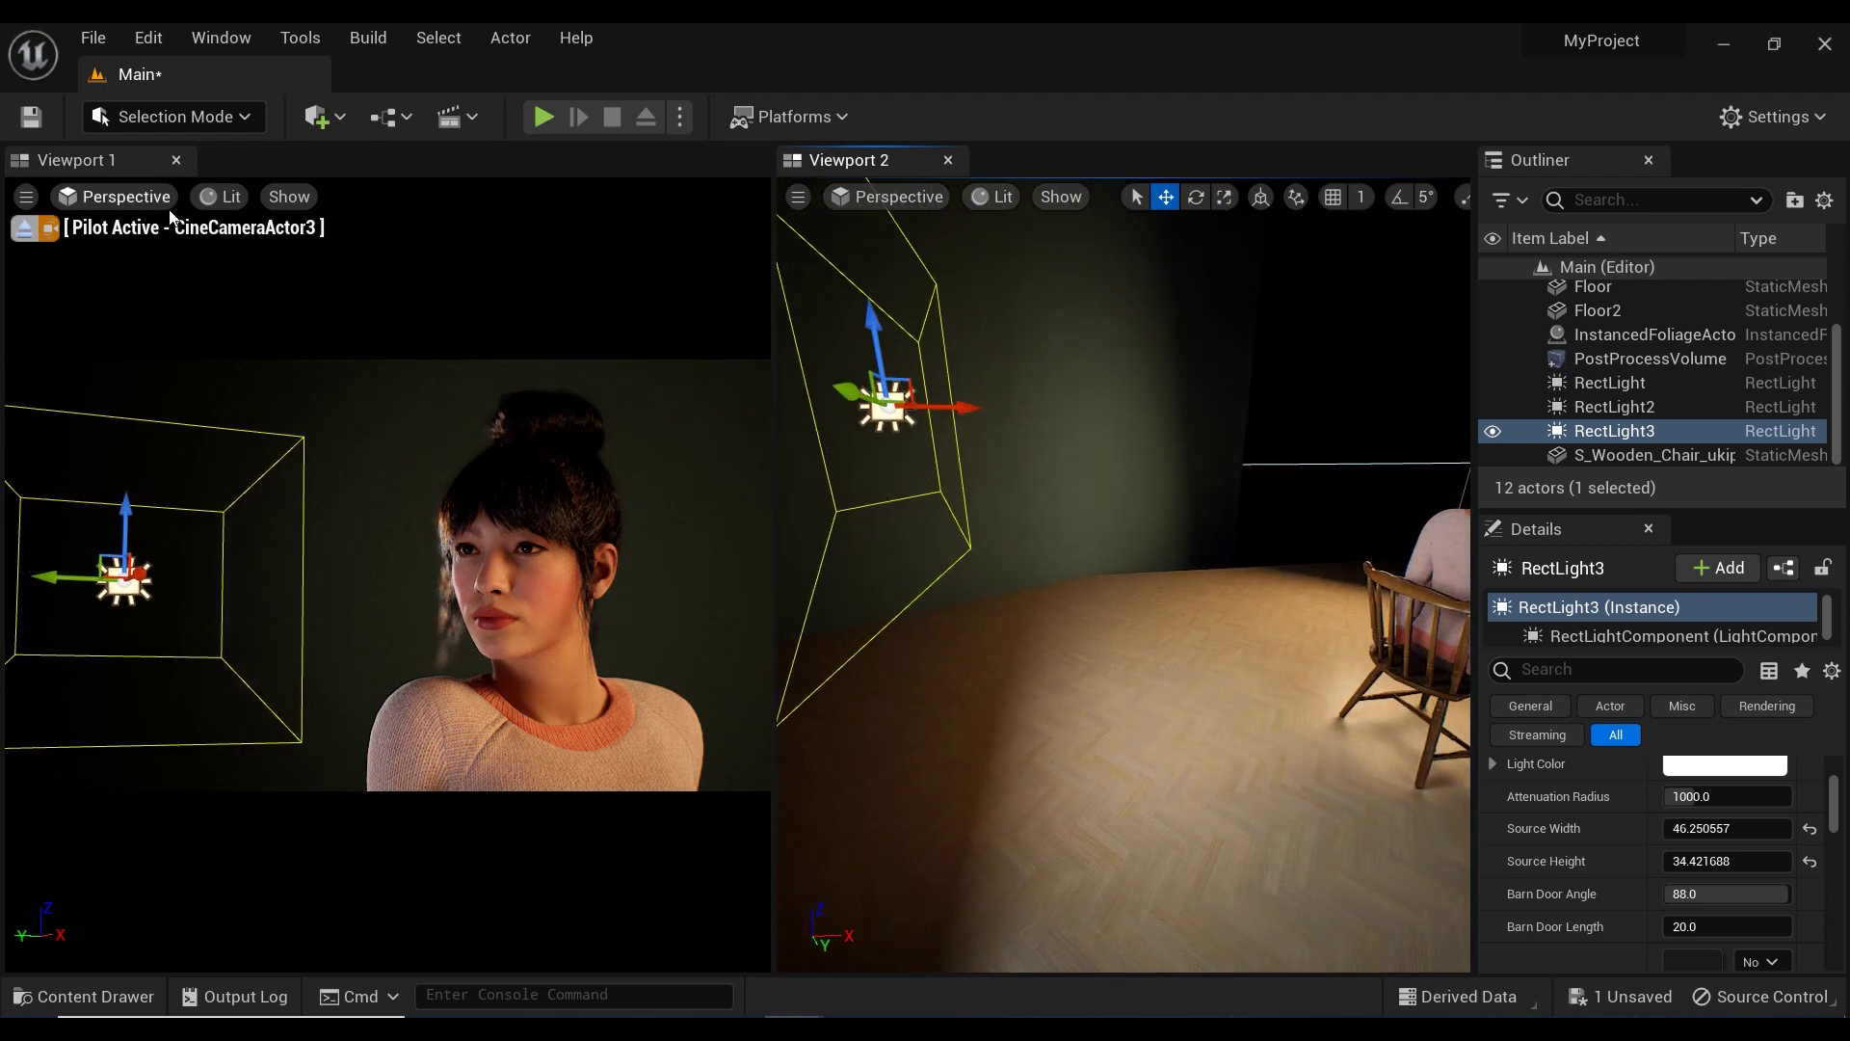
# Tint the third rect light pink (hex sRGB FBBAFF) and set its intensity to about 4.33 cd.
pyautogui.click(1735, 766)
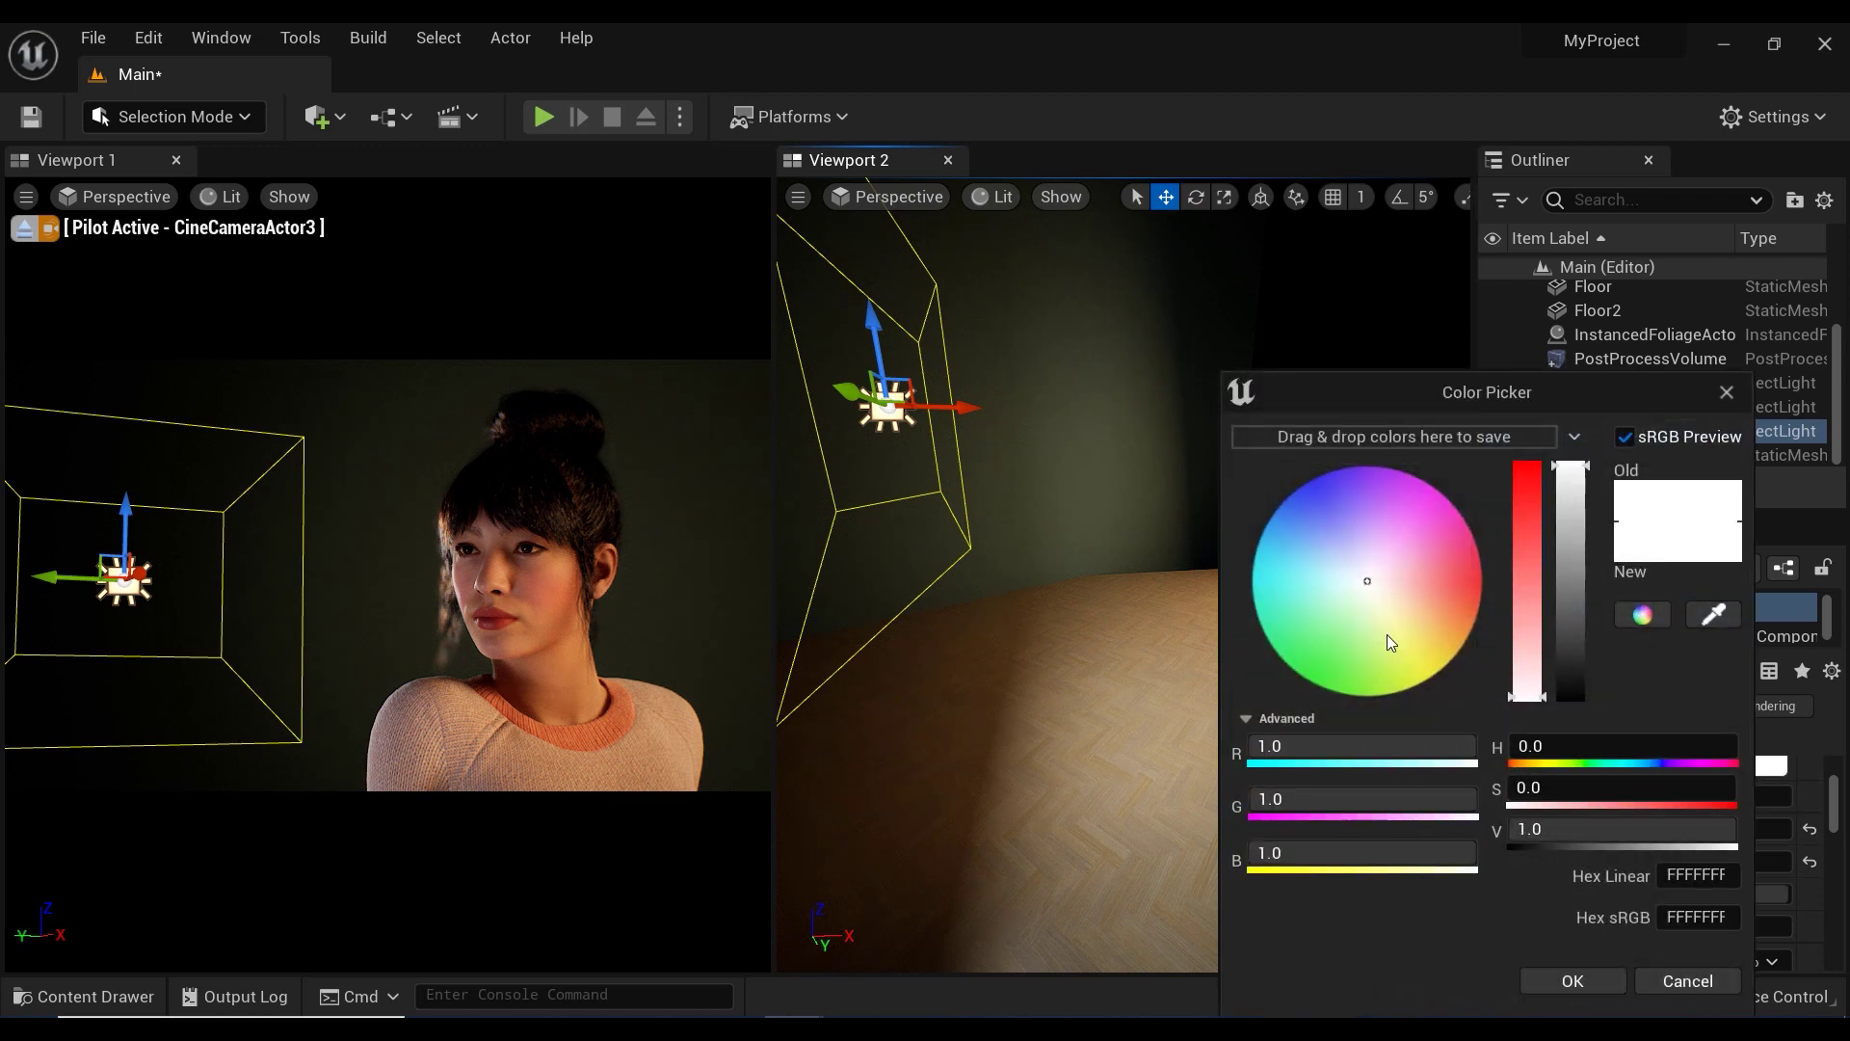
pyautogui.moveTo(1372, 575)
pyautogui.mouseDown()
pyautogui.moveTo(1398, 511)
pyautogui.moveTo(1431, 551)
pyautogui.moveTo(1419, 503)
pyautogui.moveTo(1370, 501)
pyautogui.moveTo(1362, 517)
pyautogui.moveTo(1395, 529)
pyautogui.mouseUp()
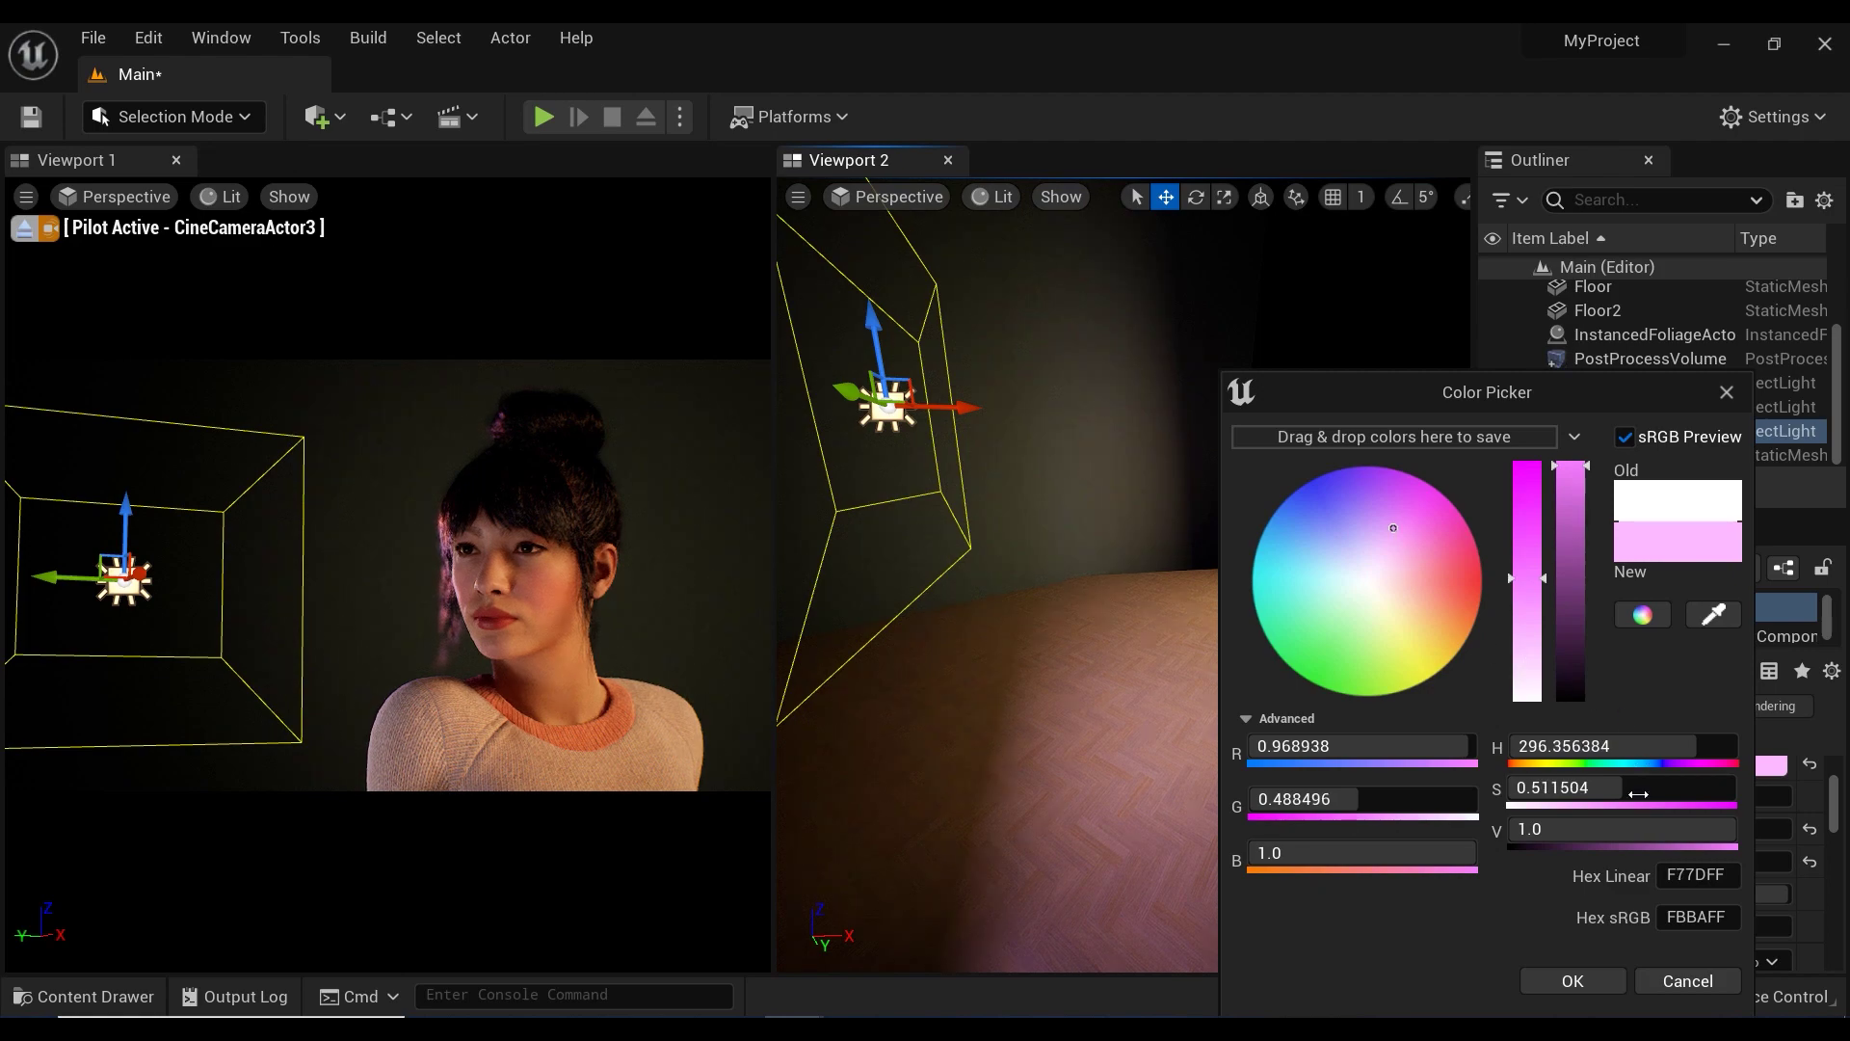
pyautogui.click(1588, 985)
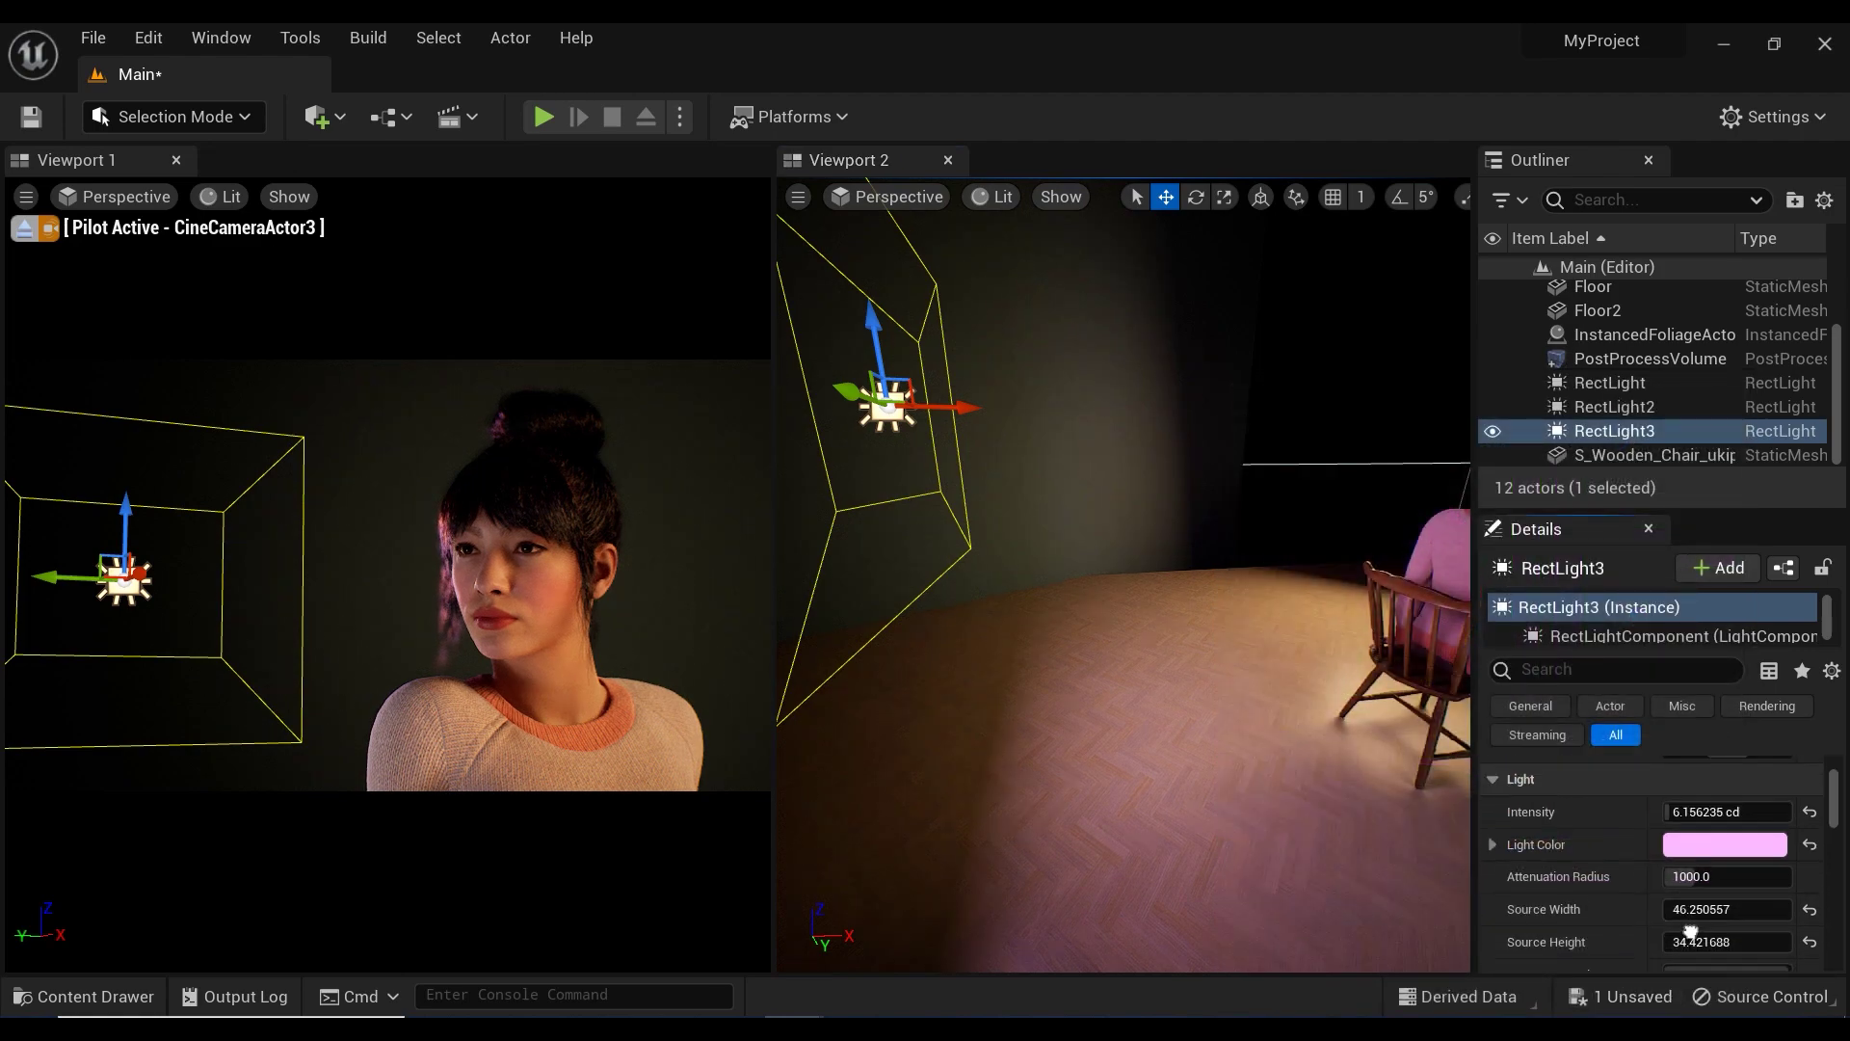
pyautogui.scroll(1, 1692, 931)
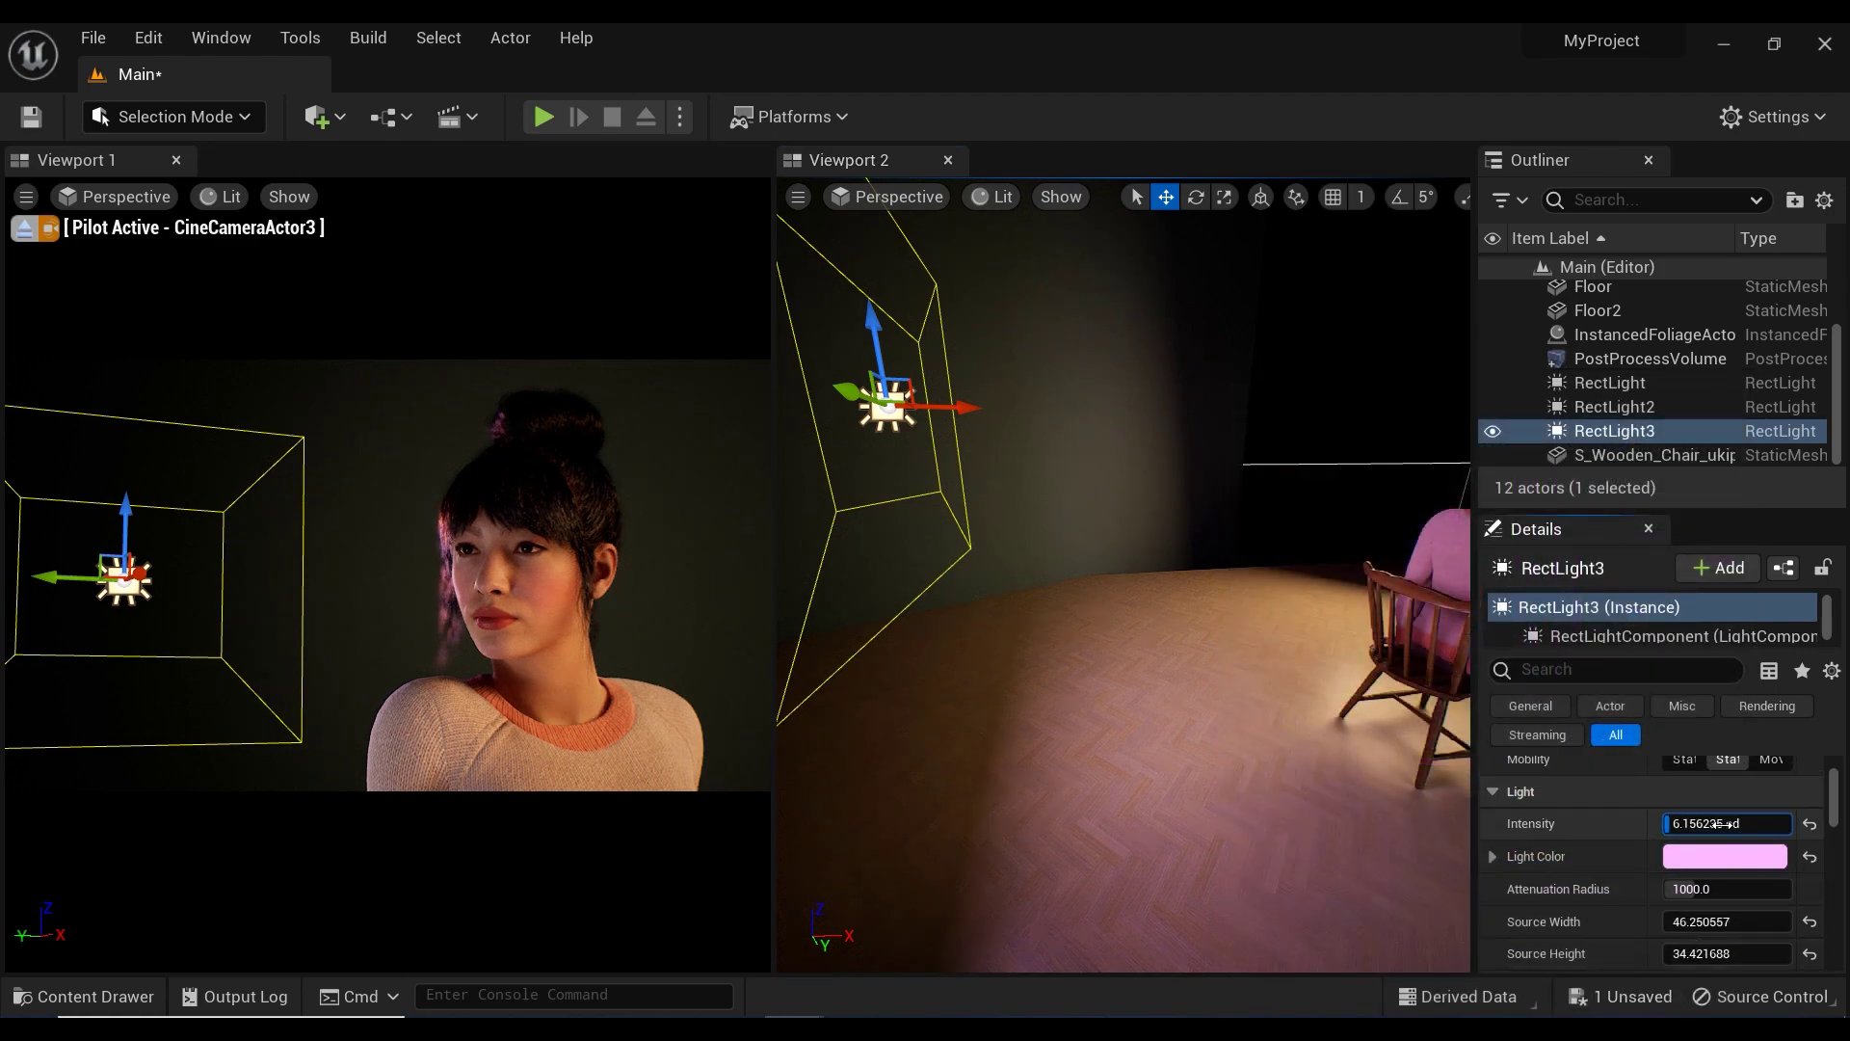
pyautogui.moveTo(1713, 823)
pyautogui.mouseDown()
pyautogui.moveTo(1657, 823)
pyautogui.moveTo(1735, 823)
pyautogui.moveTo(1706, 823)
pyautogui.mouseUp()
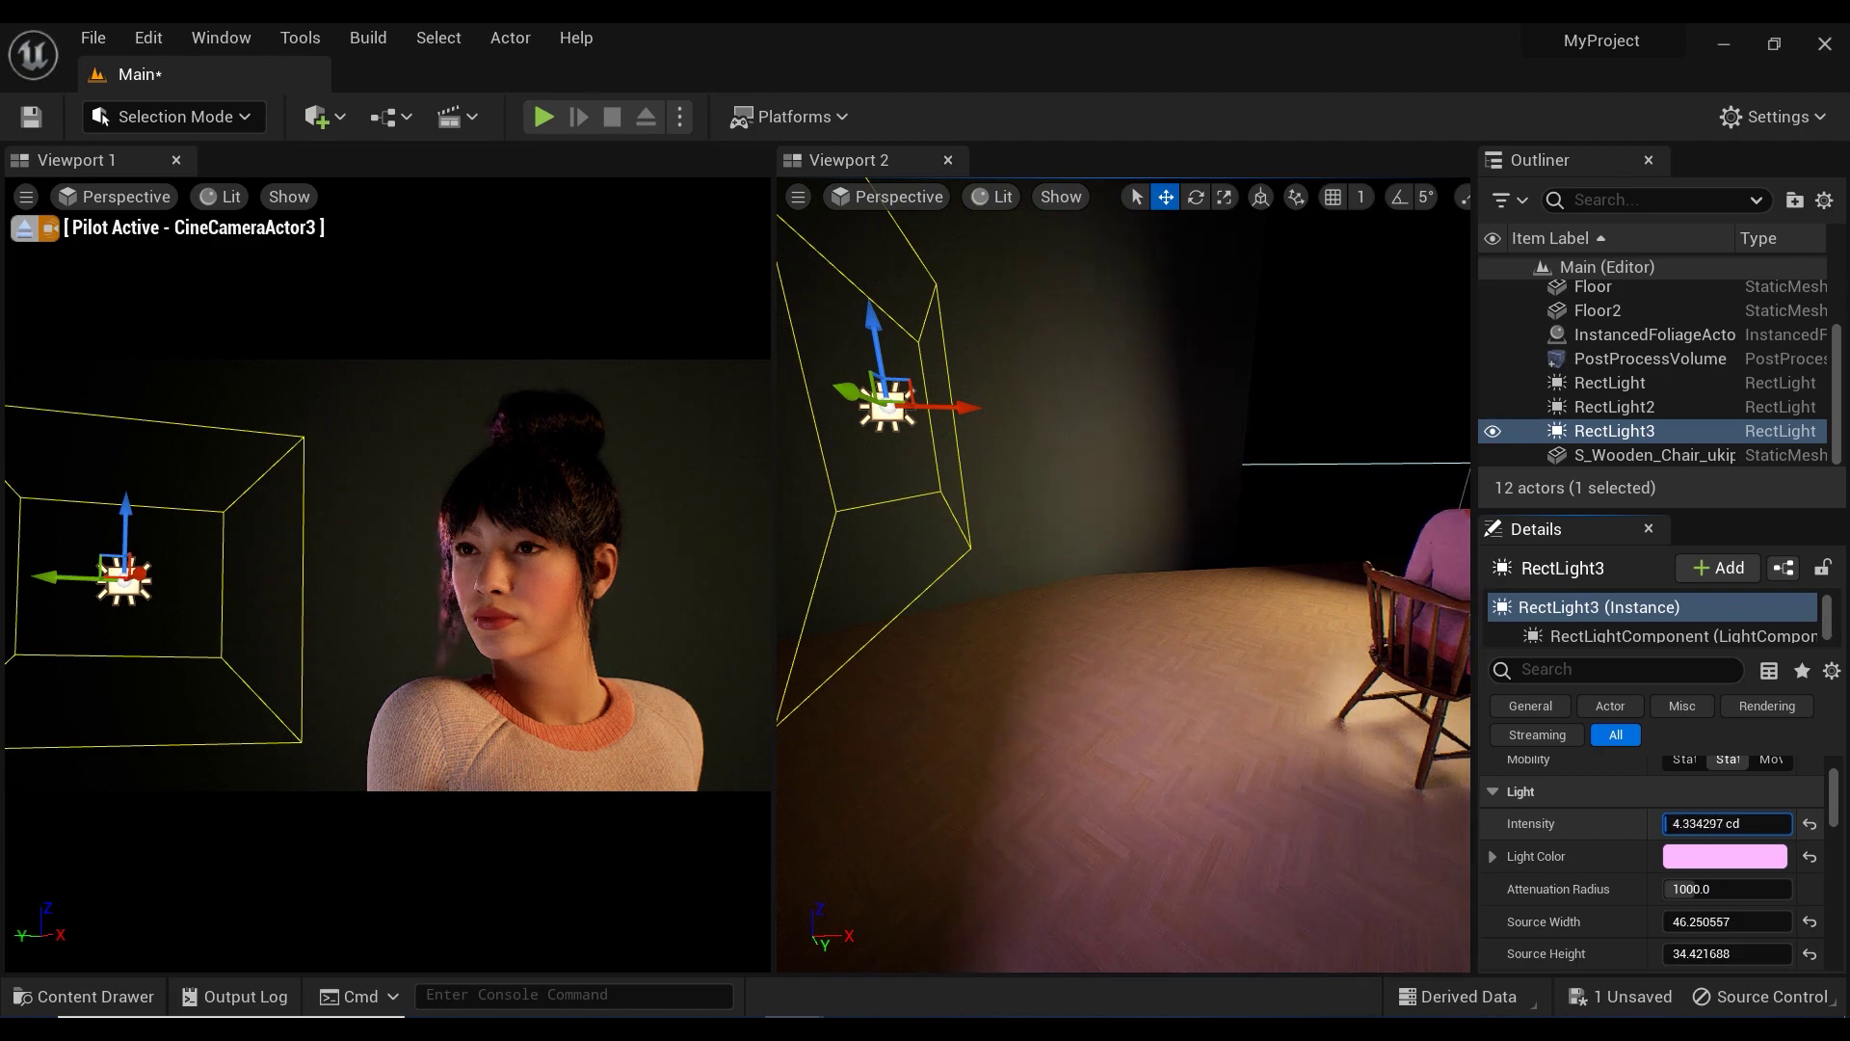
# Through CineCameraActor1, compare the shot with the third rect light hidden and shown.
pyautogui.click(159, 198)
pyautogui.click(241, 482)
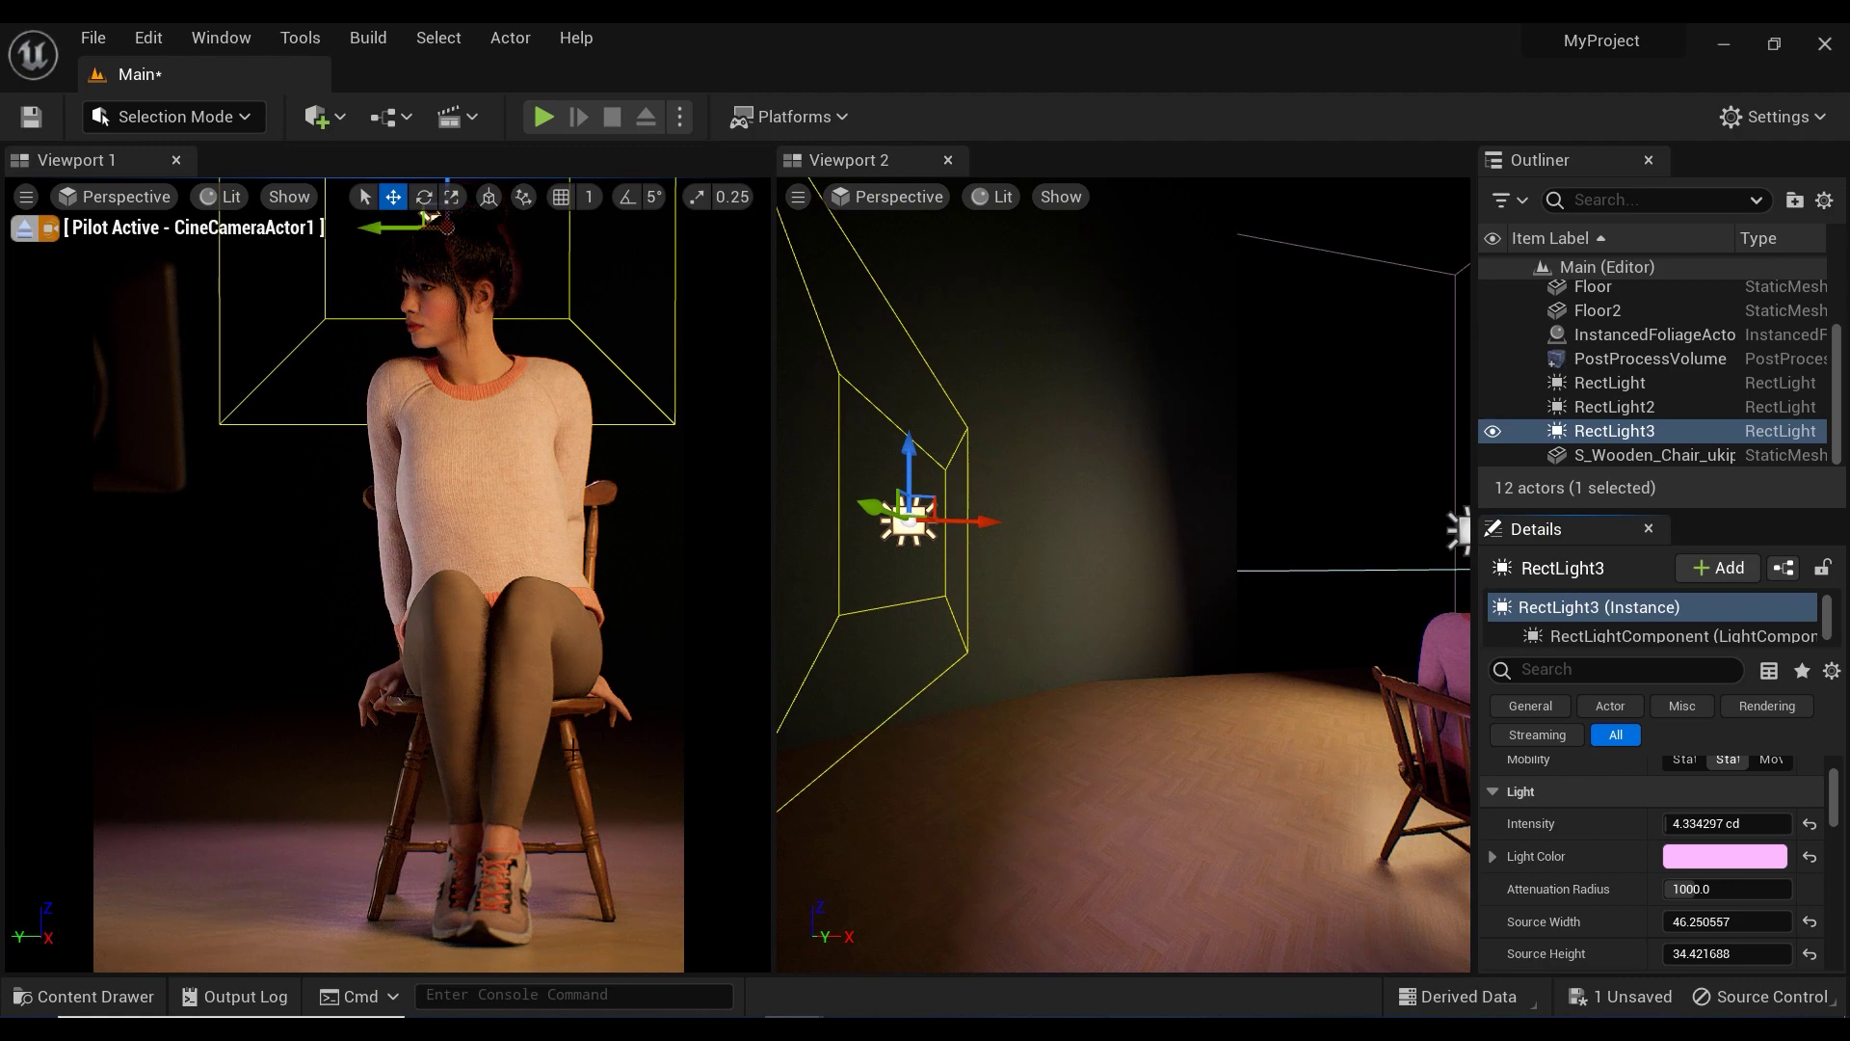
pyautogui.click(1492, 433)
pyautogui.click(1491, 433)
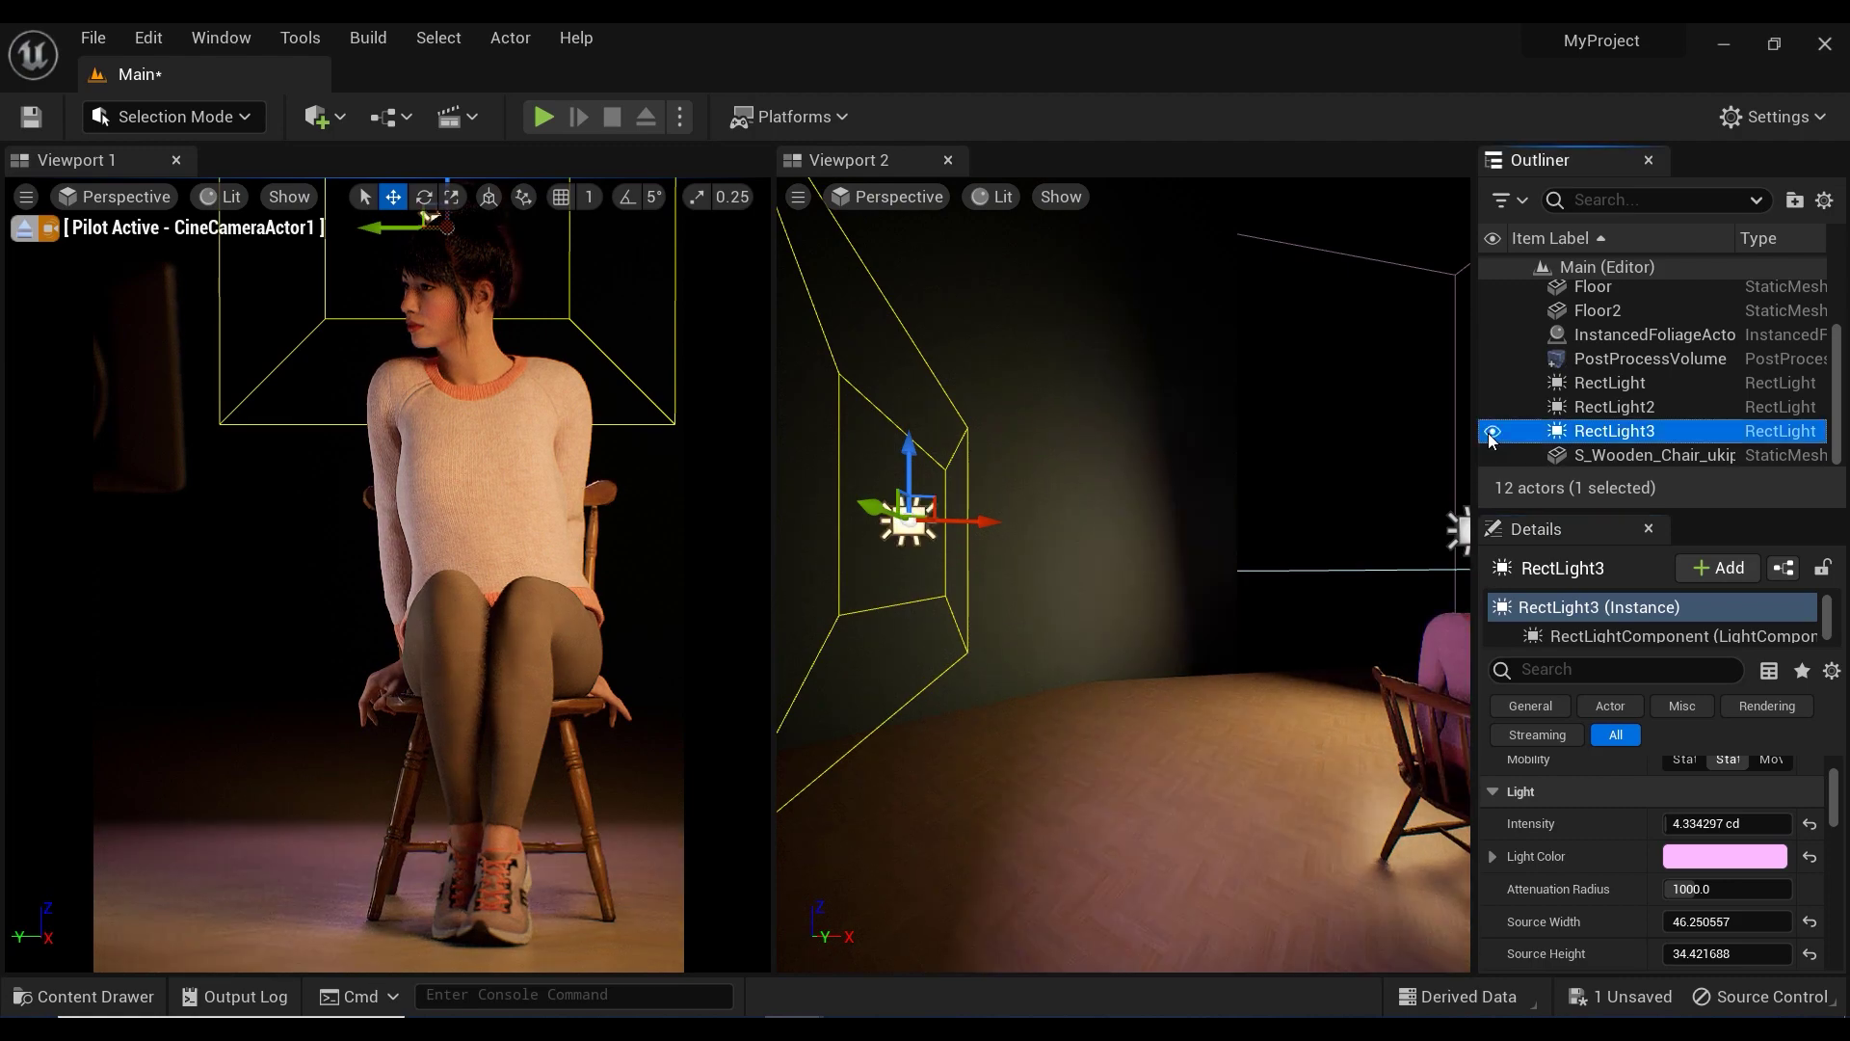
pyautogui.click(1492, 433)
pyautogui.click(1492, 433)
# Turn on Game View in both viewports to hide the light icons and outlines, and recheck the third rect light's effect.
pyautogui.moveTo(946, 575); pyautogui.dragTo(946, 575, button='right')
pyautogui.press('g')
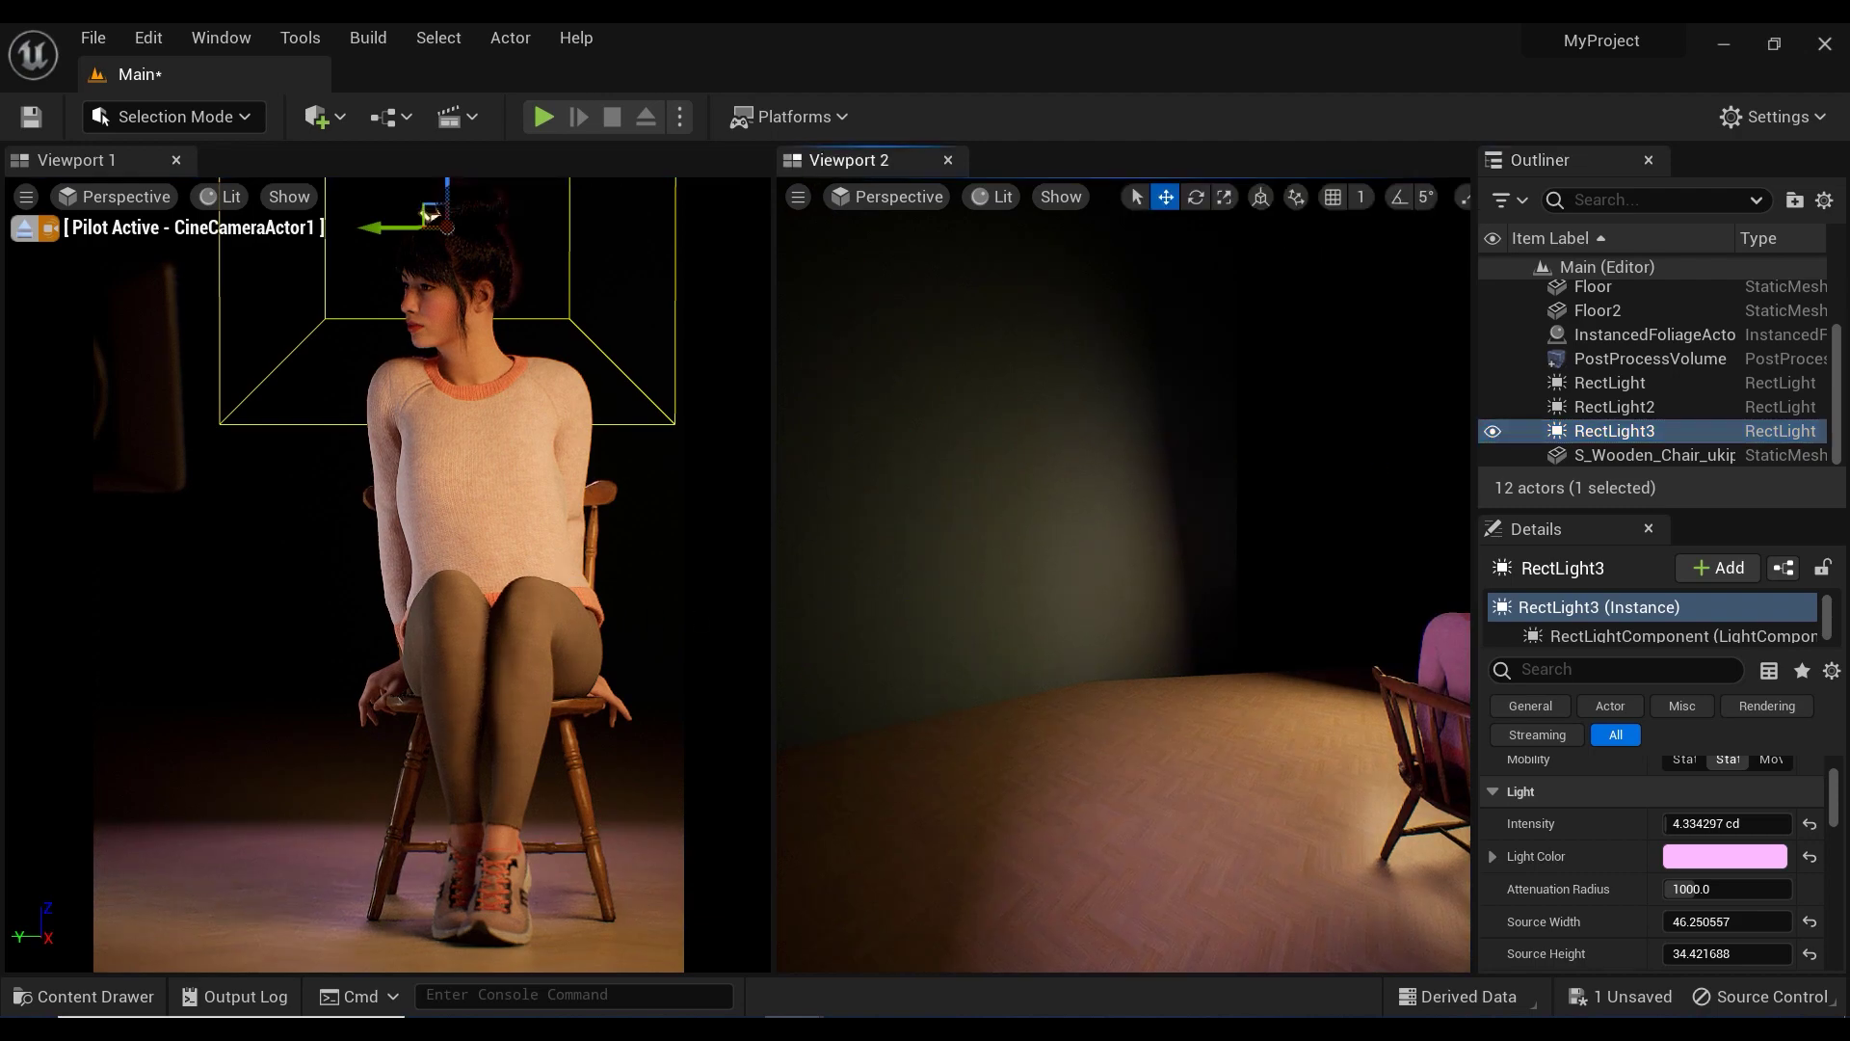
pyautogui.moveTo(540, 568); pyautogui.dragTo(536, 571, button='right')
pyautogui.press('g')
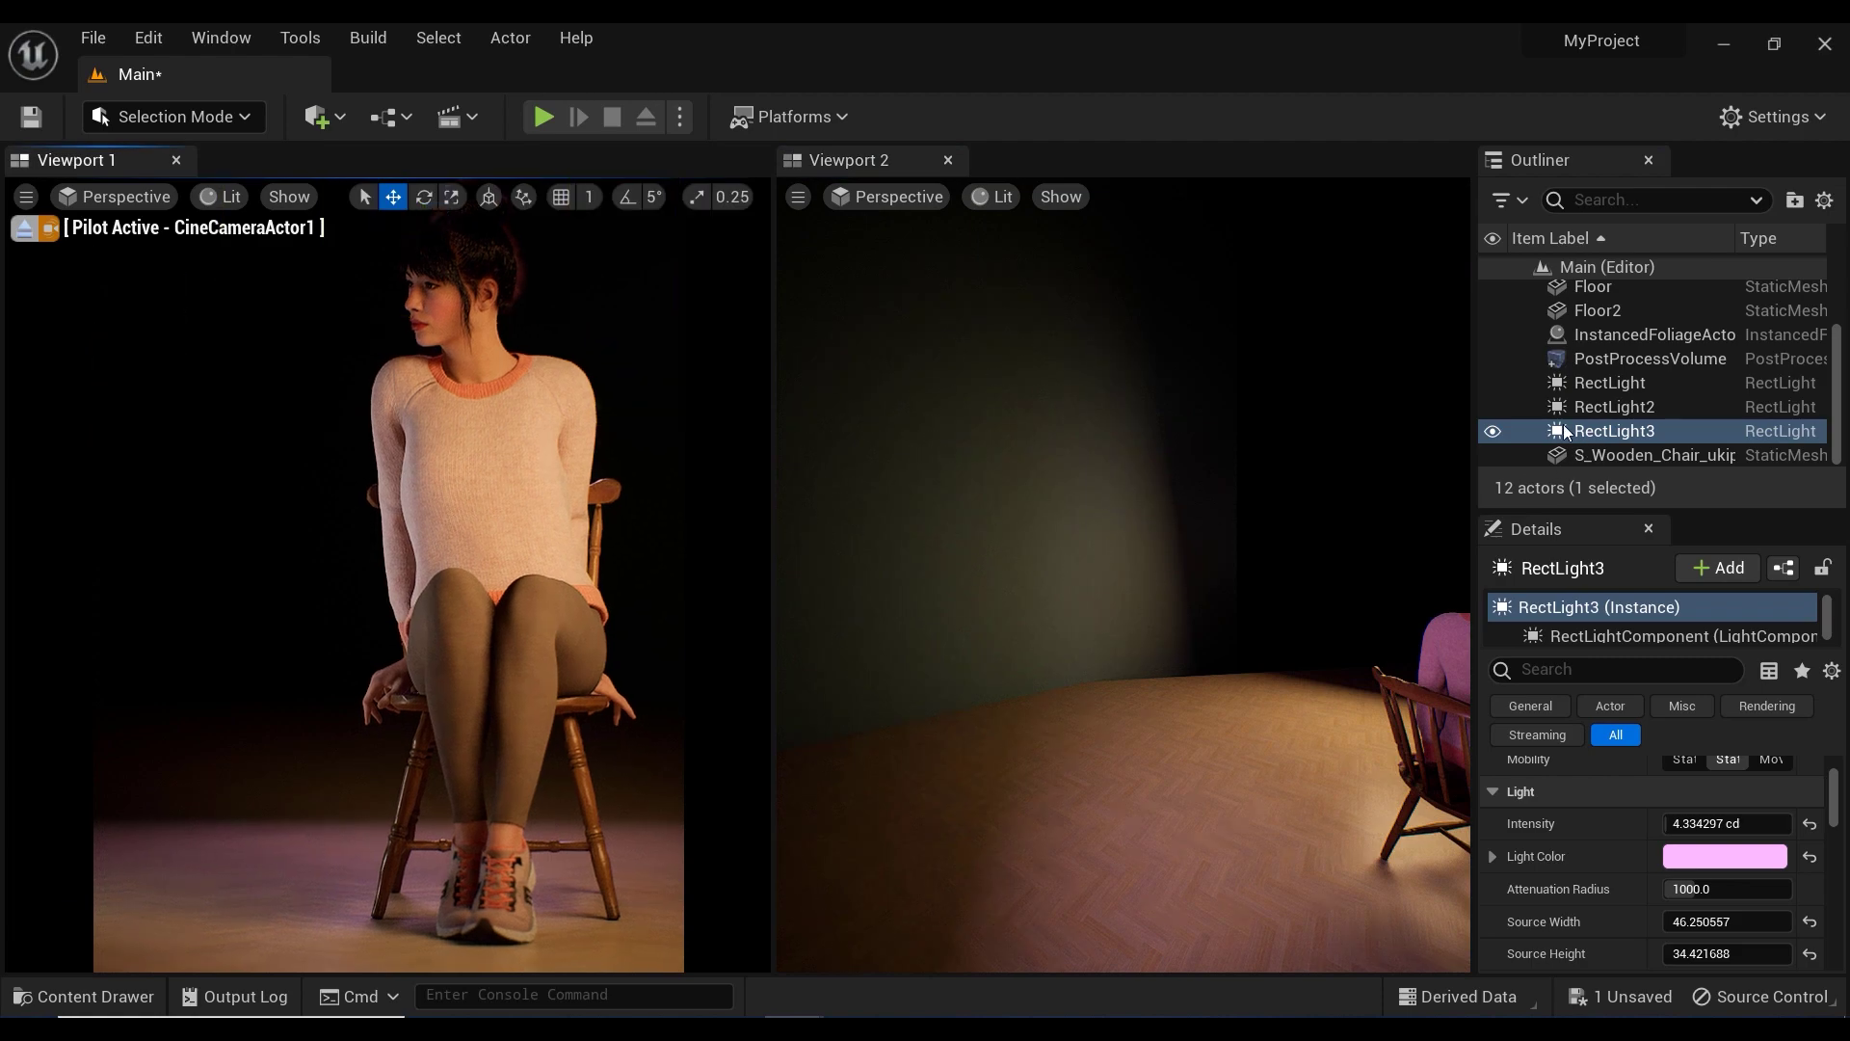
pyautogui.click(1494, 431)
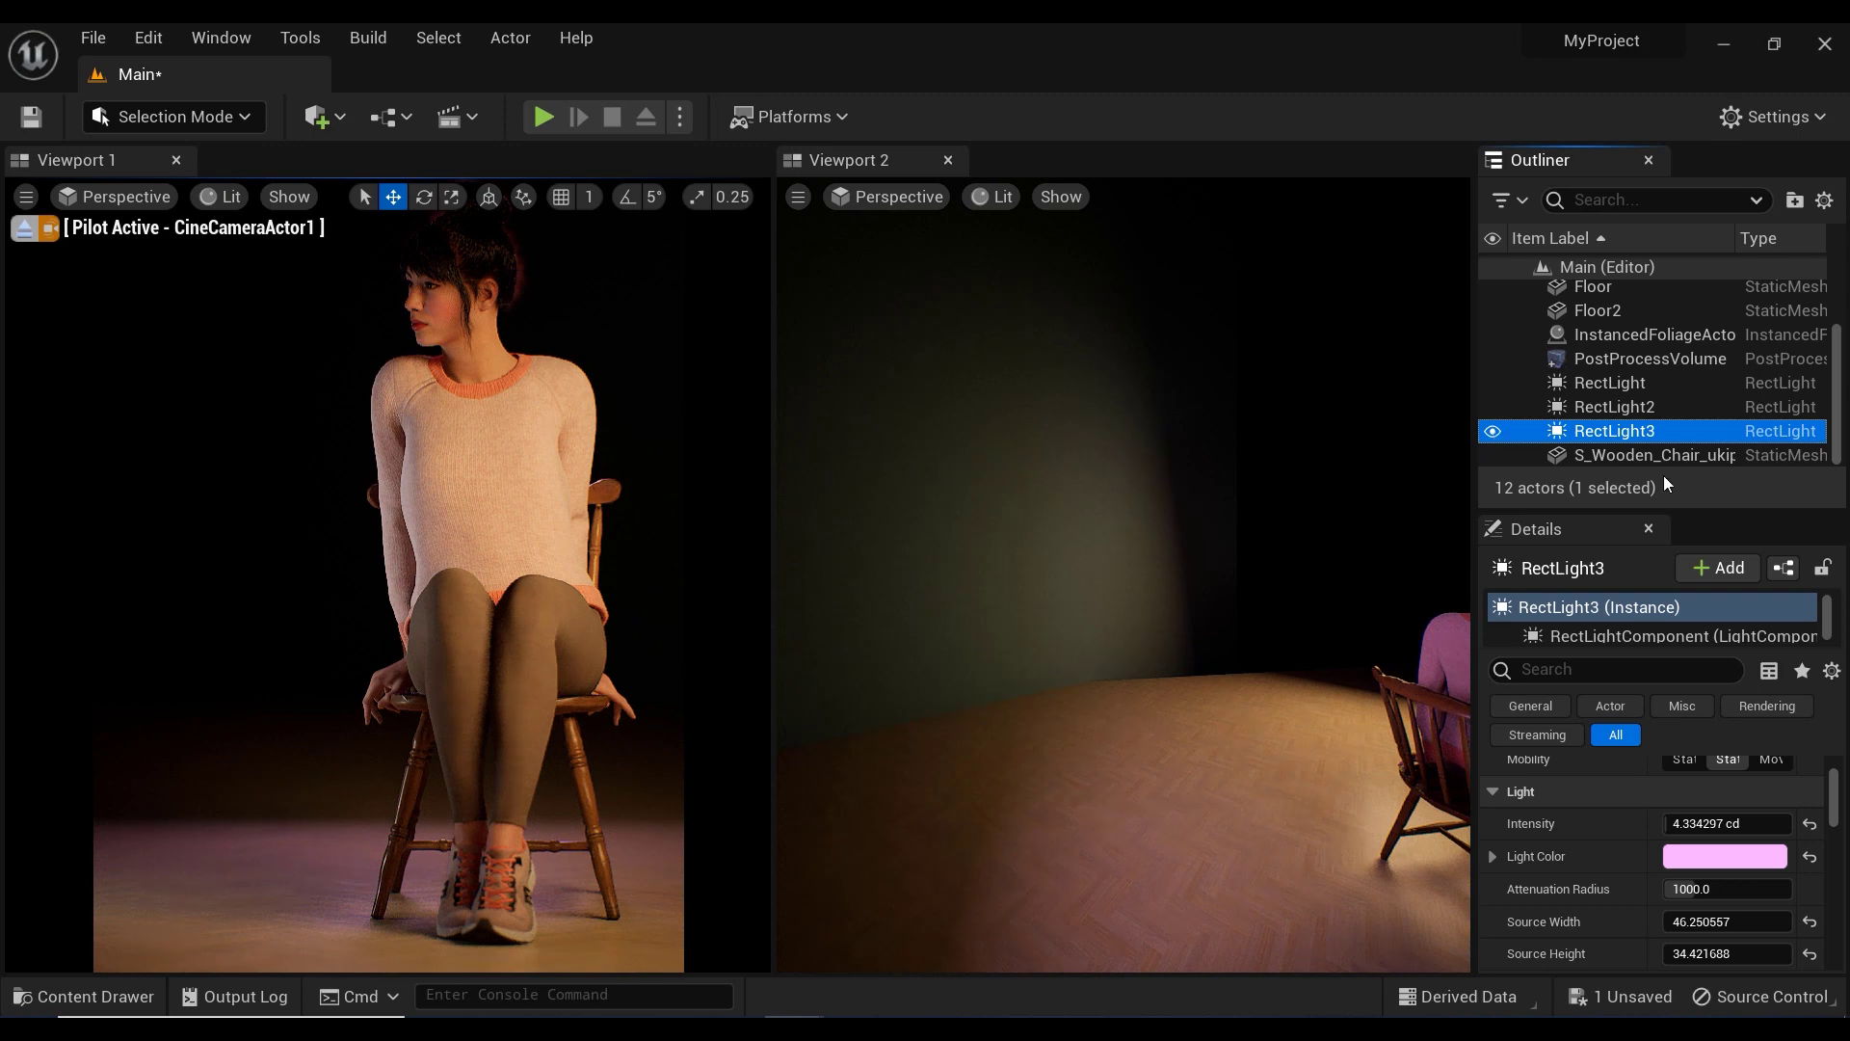
# Set Cast Ray Traced Shadows to Enabled on both RectLight2 and RectLight3.
pyautogui.keyDown('ctrl'); pyautogui.click(1653, 407); pyautogui.keyUp('ctrl')
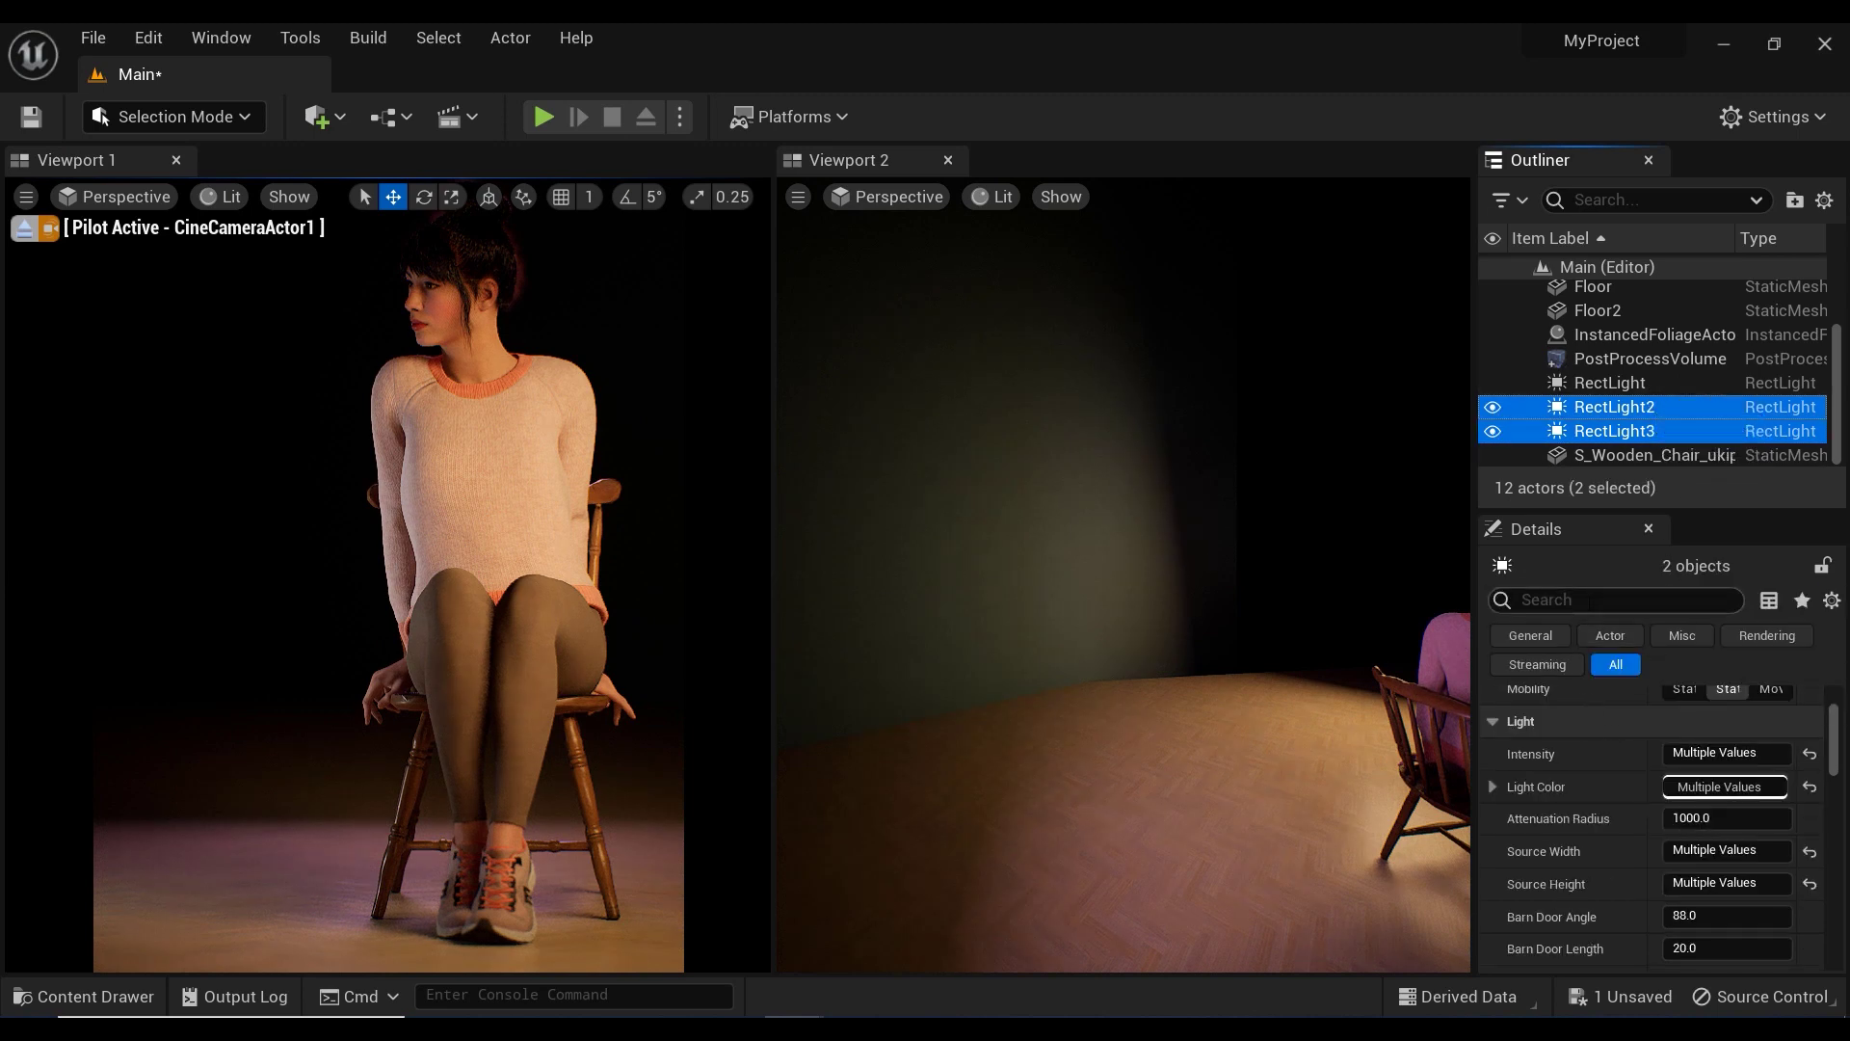
pyautogui.click(1590, 600)
pyautogui.write('ray')
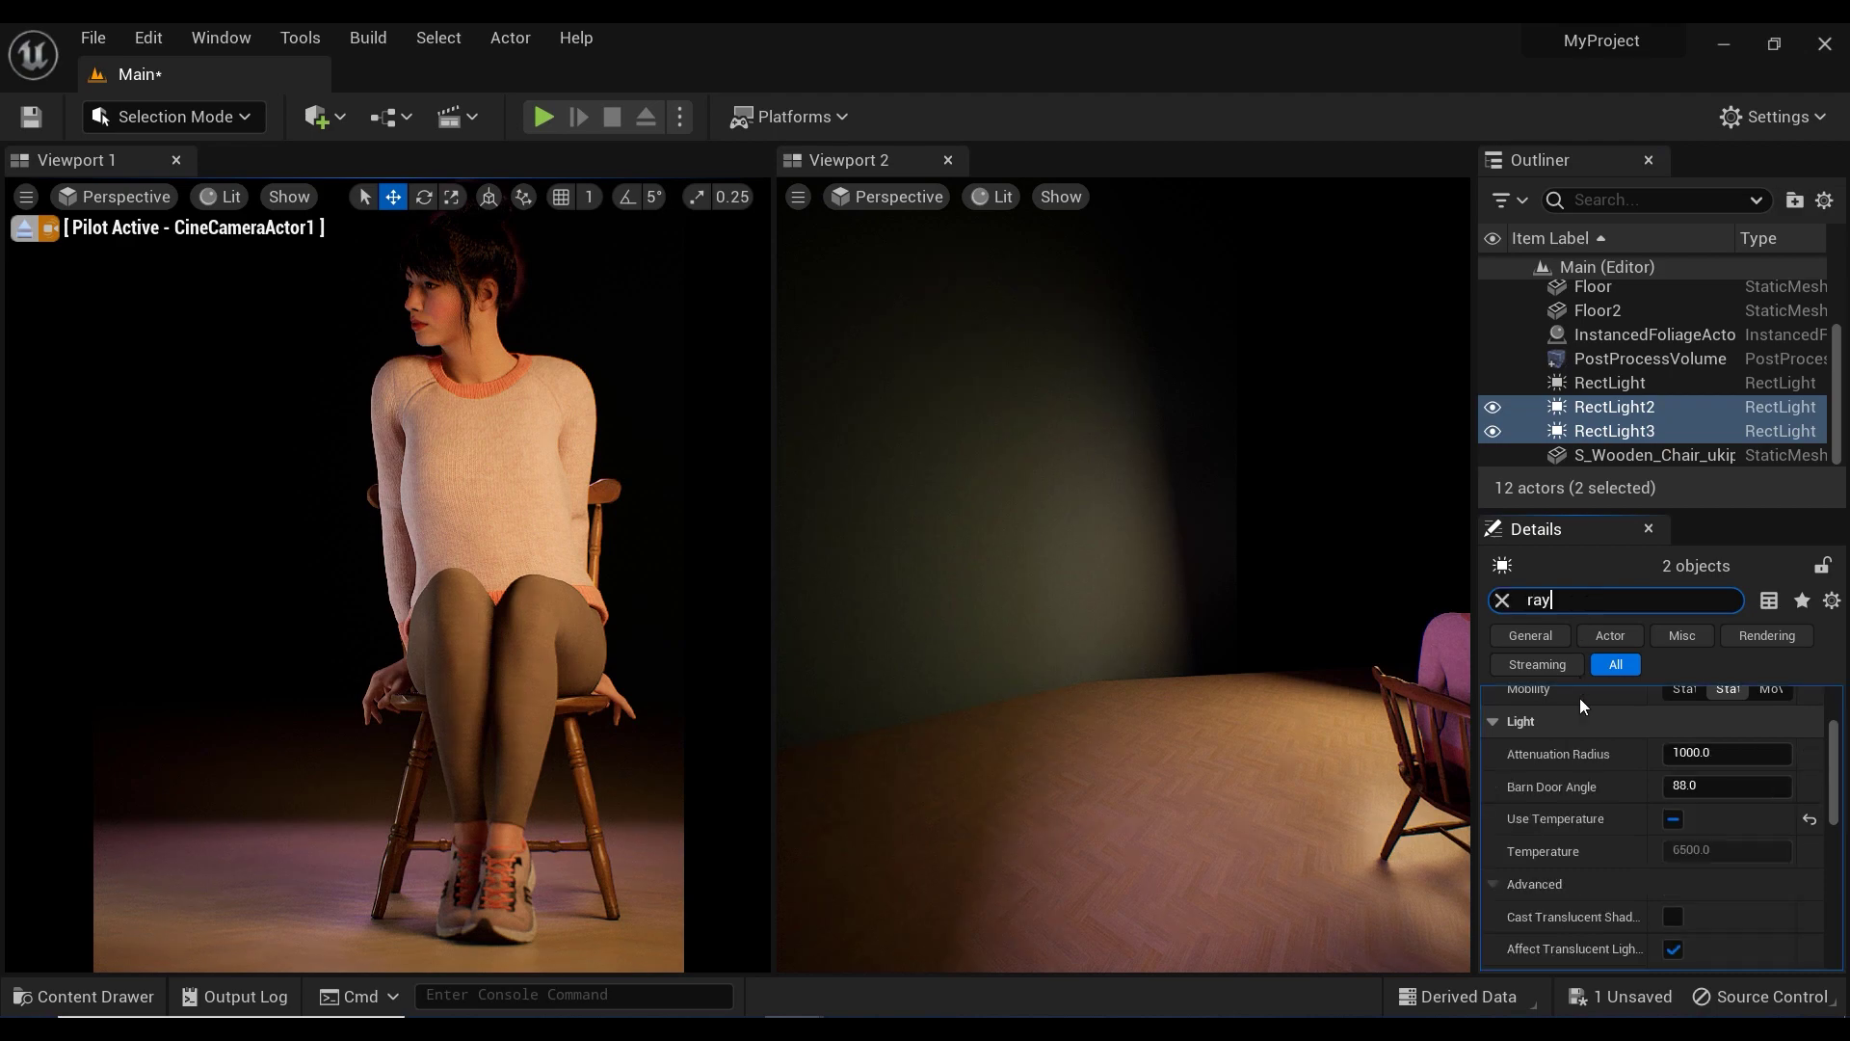
pyautogui.scroll(2, 1619, 766)
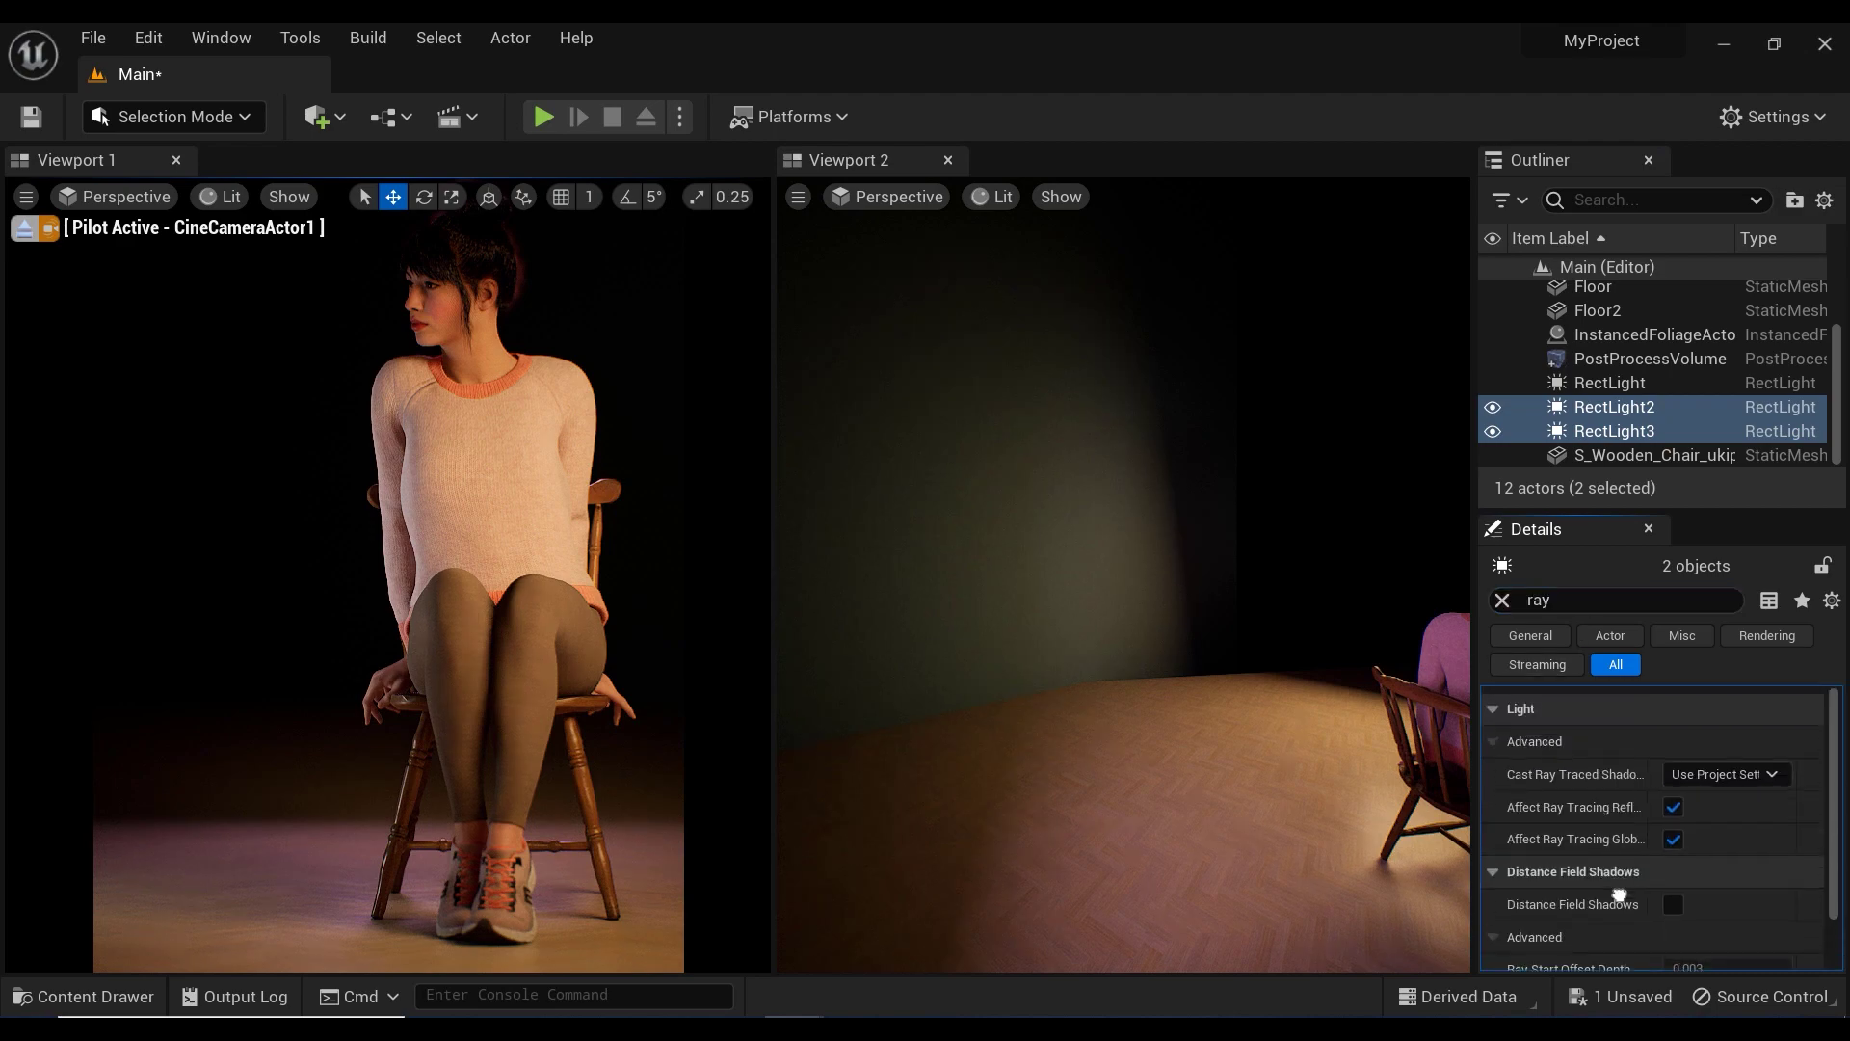
pyautogui.click(1746, 770)
pyautogui.click(1738, 835)
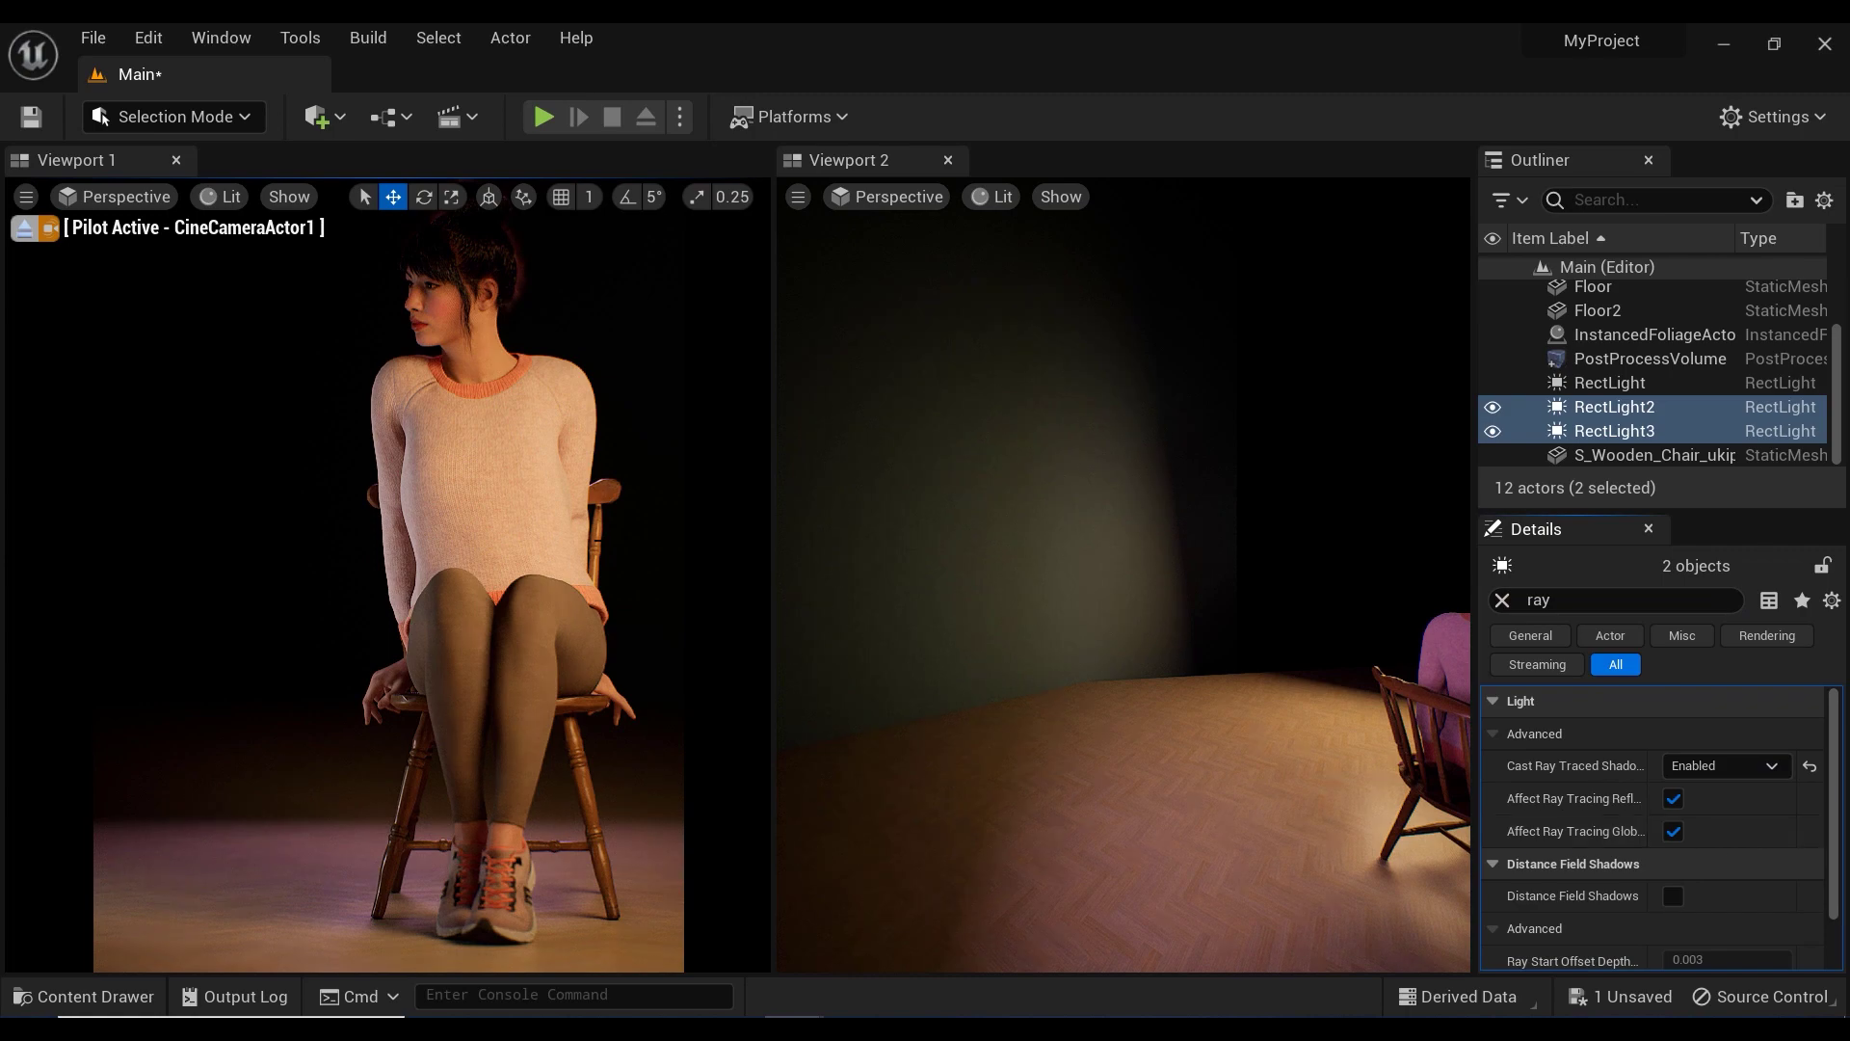
# Reframe CineCameraActor1's shot slightly and switch Viewport 1 to CineCameraActor2.
pyautogui.moveTo(388, 578); pyautogui.dragTo(385, 561, button='right')
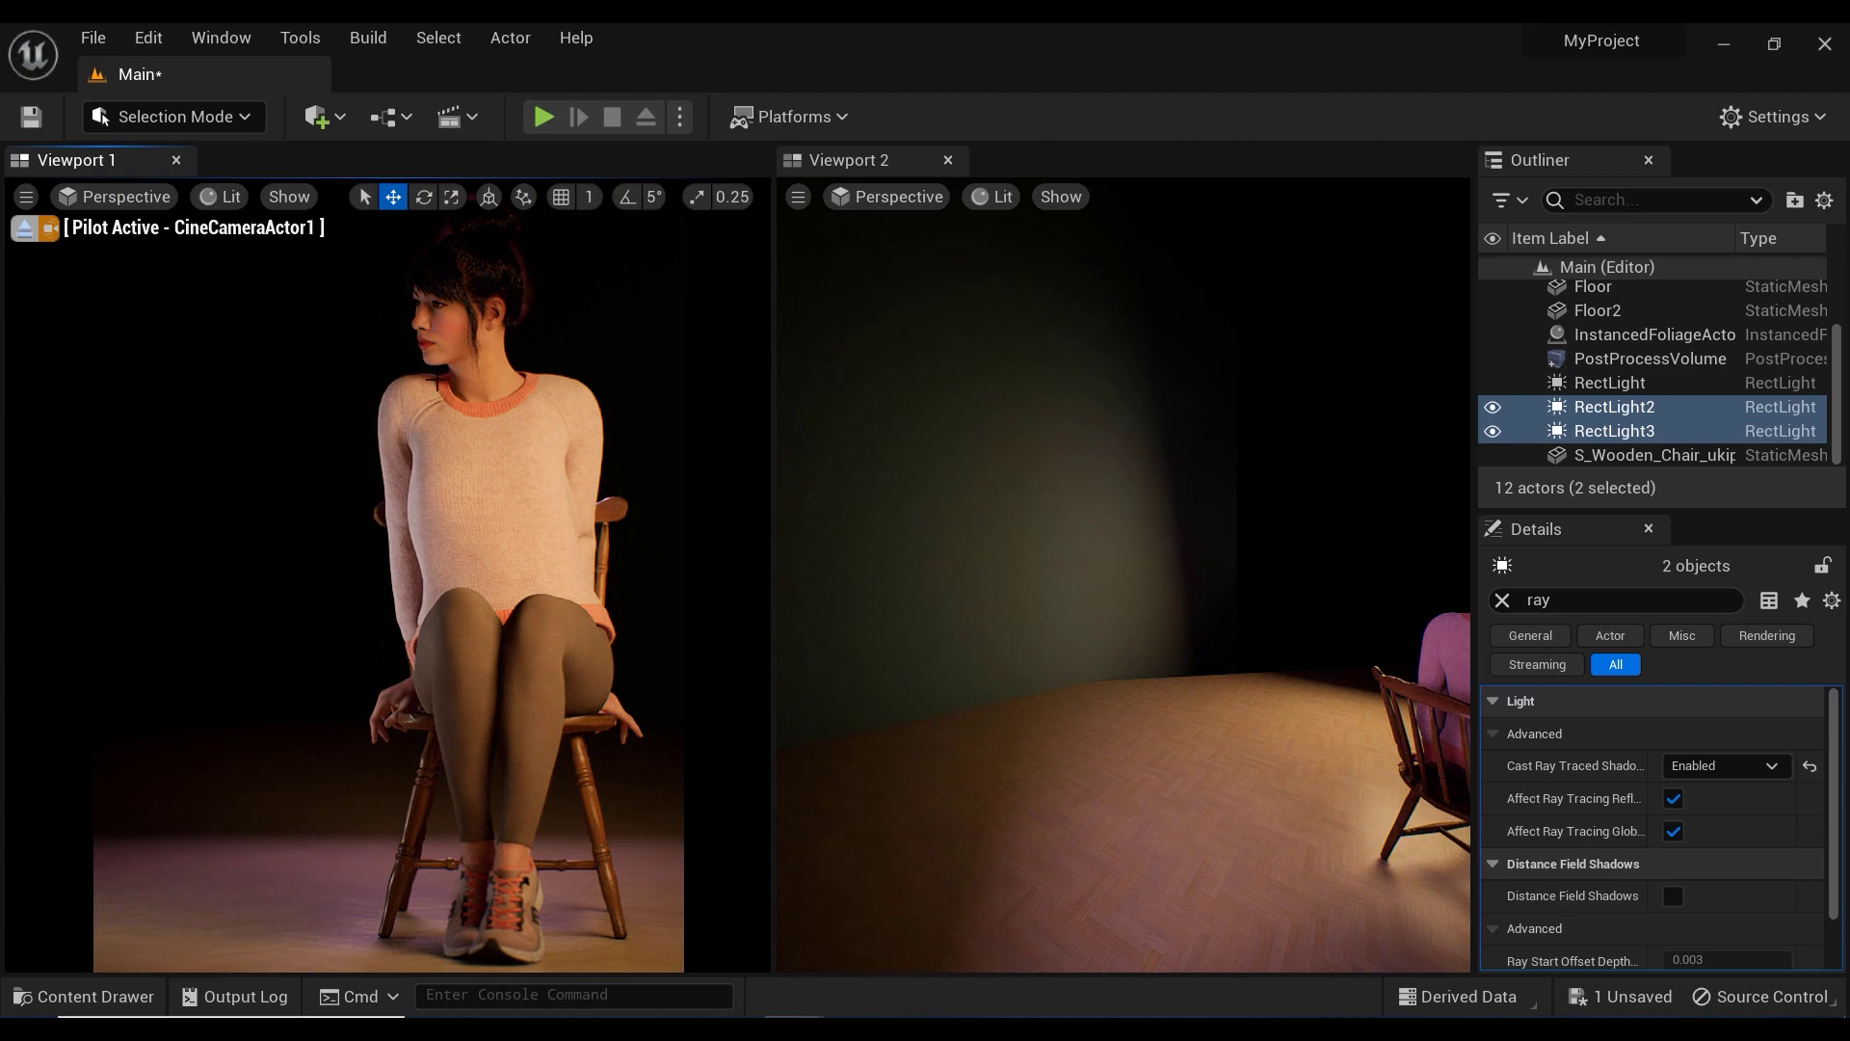
pyautogui.click(159, 199)
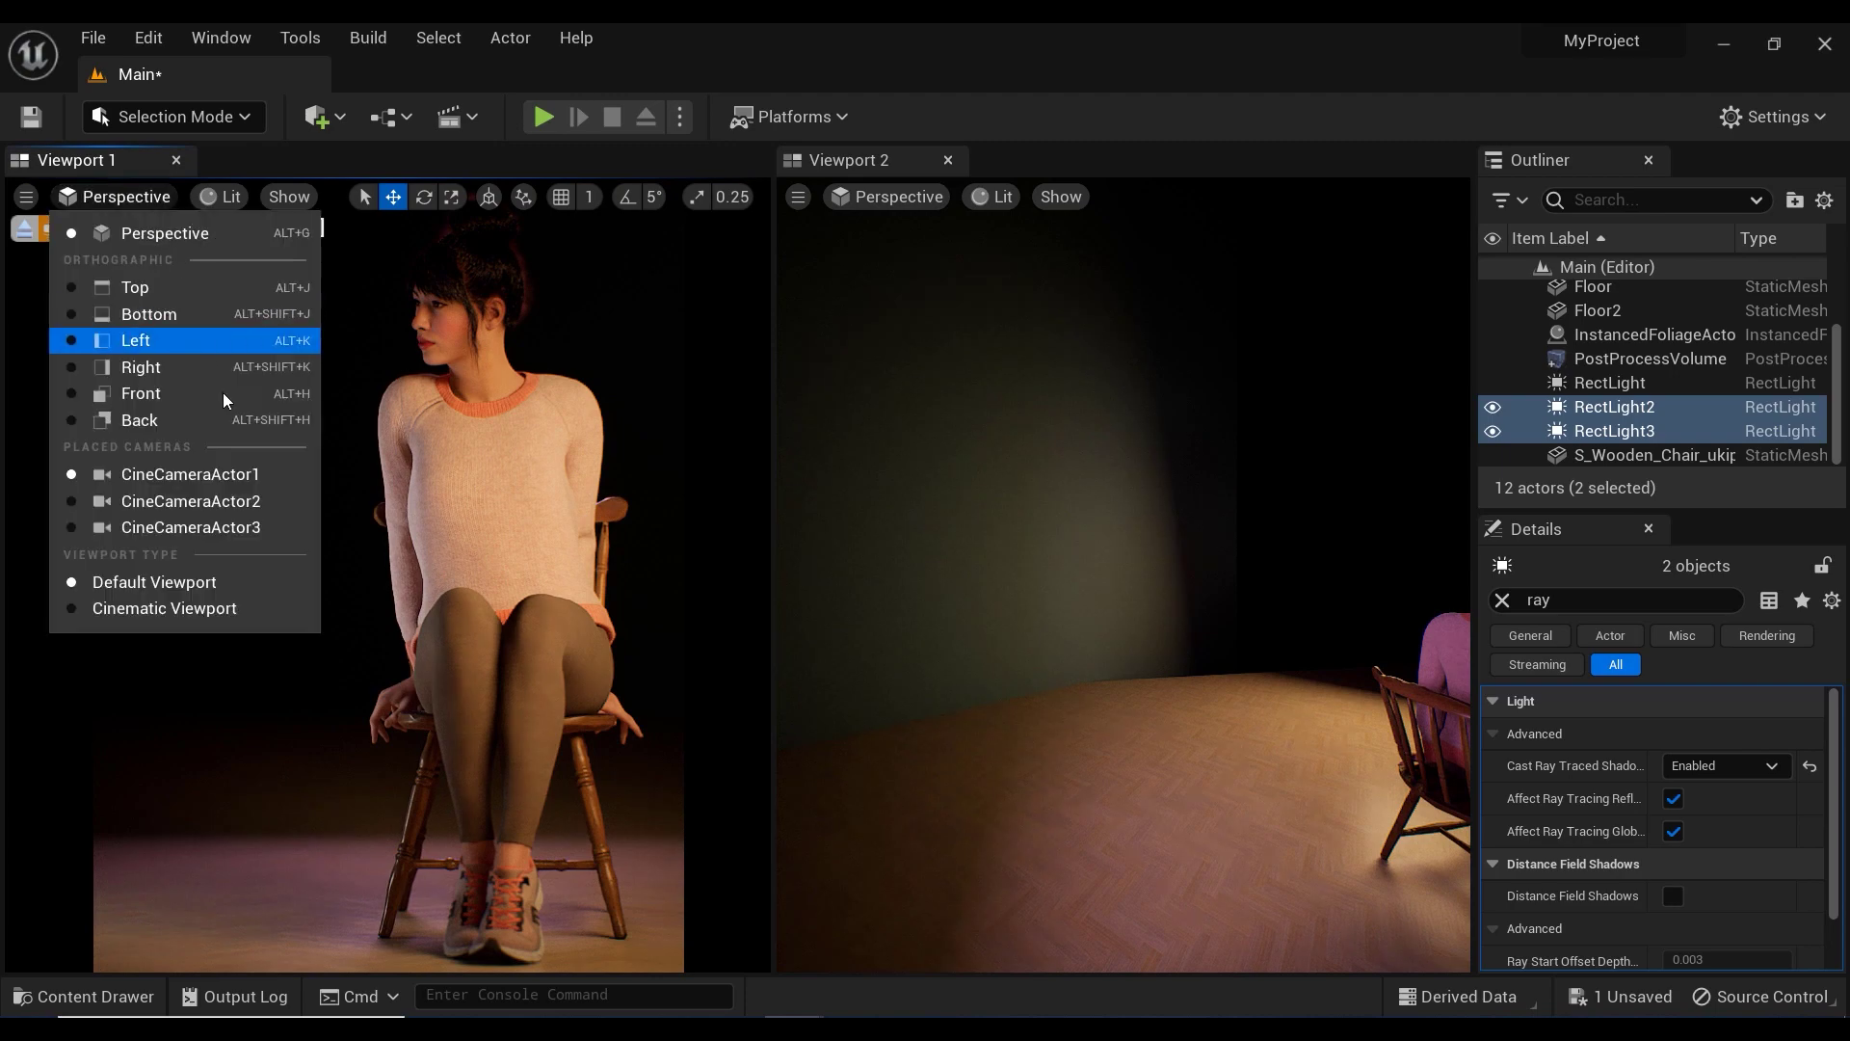
pyautogui.click(231, 510)
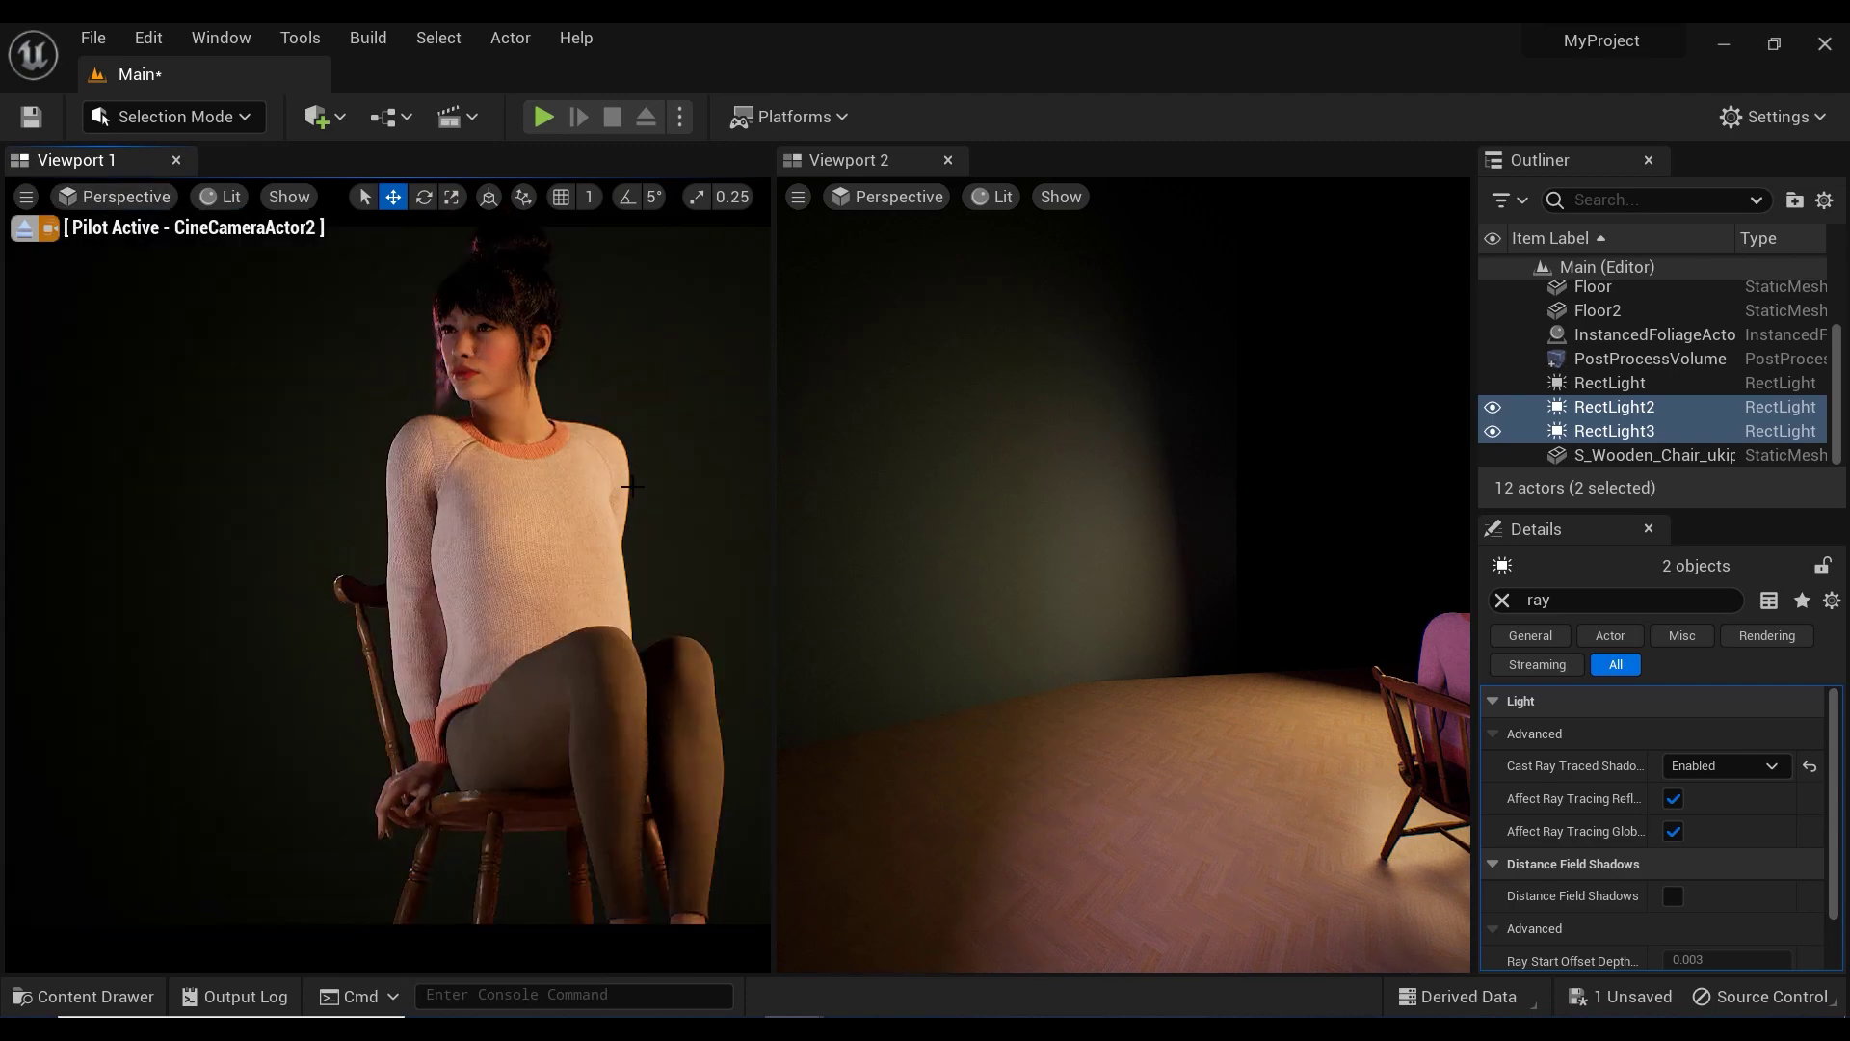
# Close Viewport 2 and view the character in the enlarged Viewport 1 through CineCameraActor3.
pyautogui.click(949, 160)
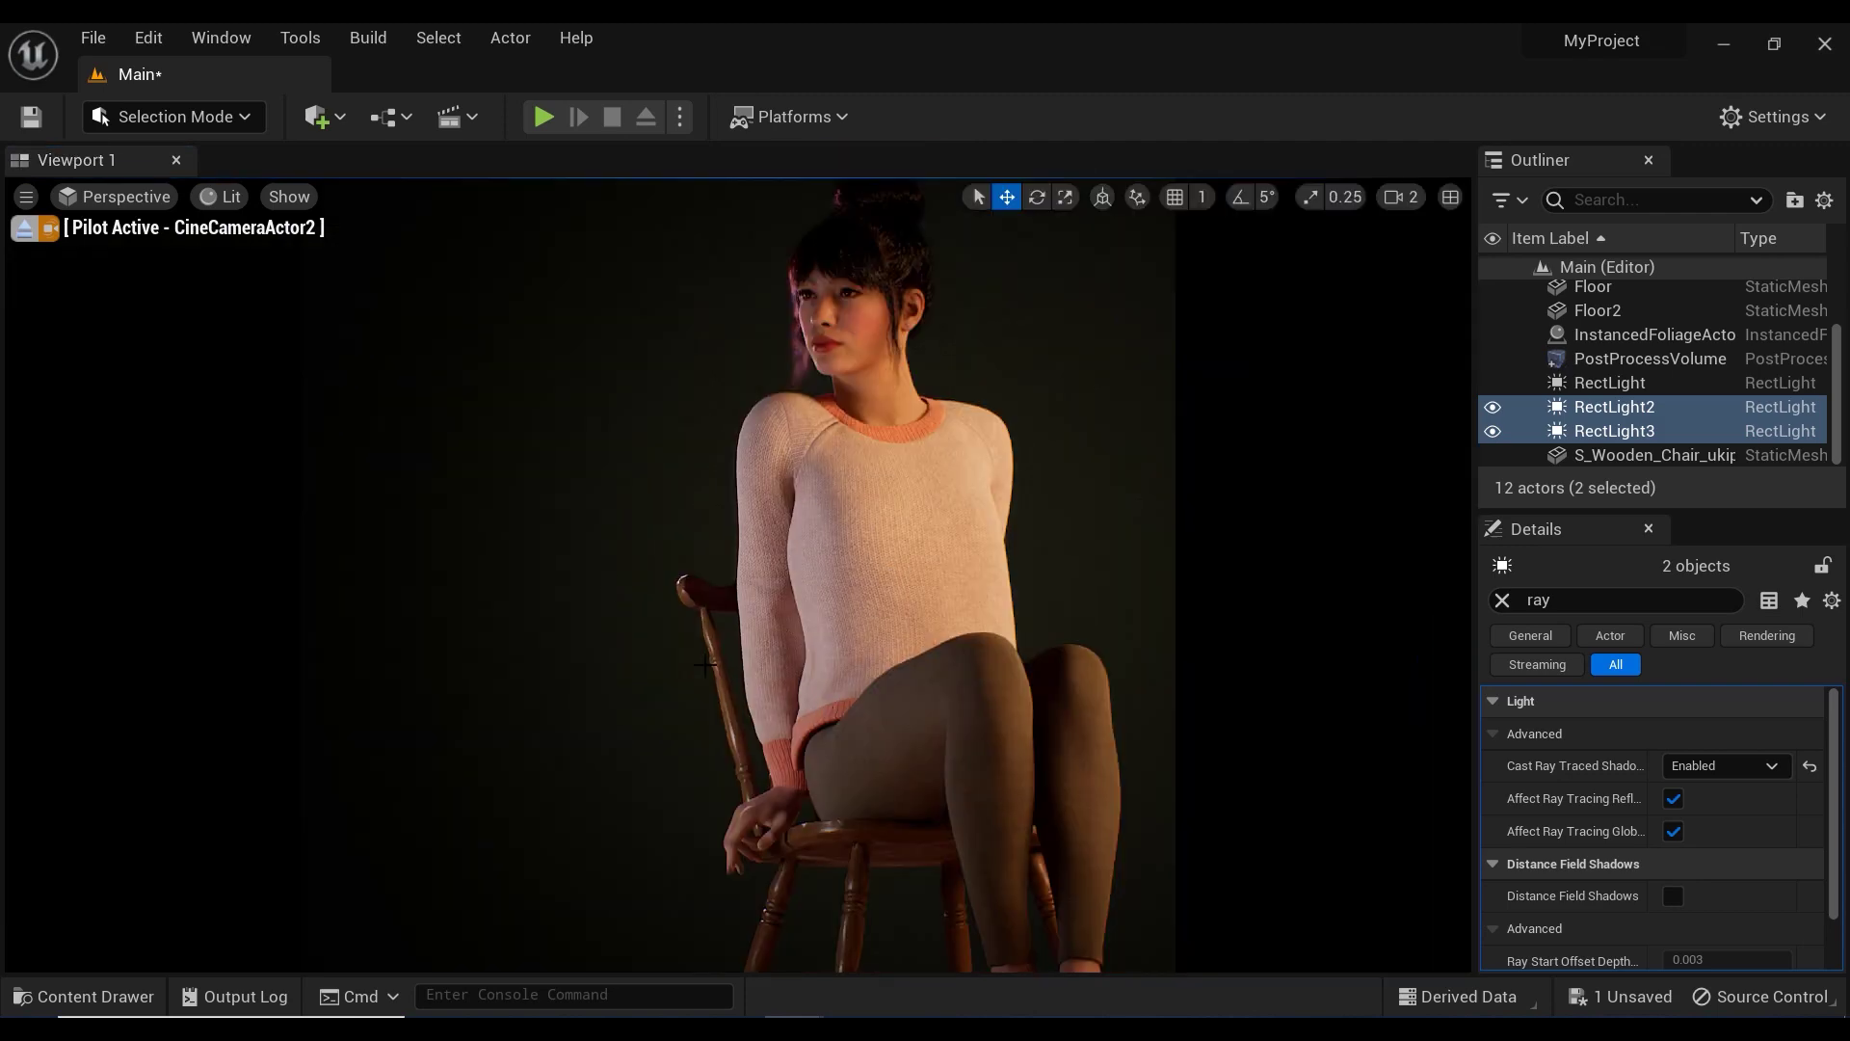
pyautogui.click(153, 196)
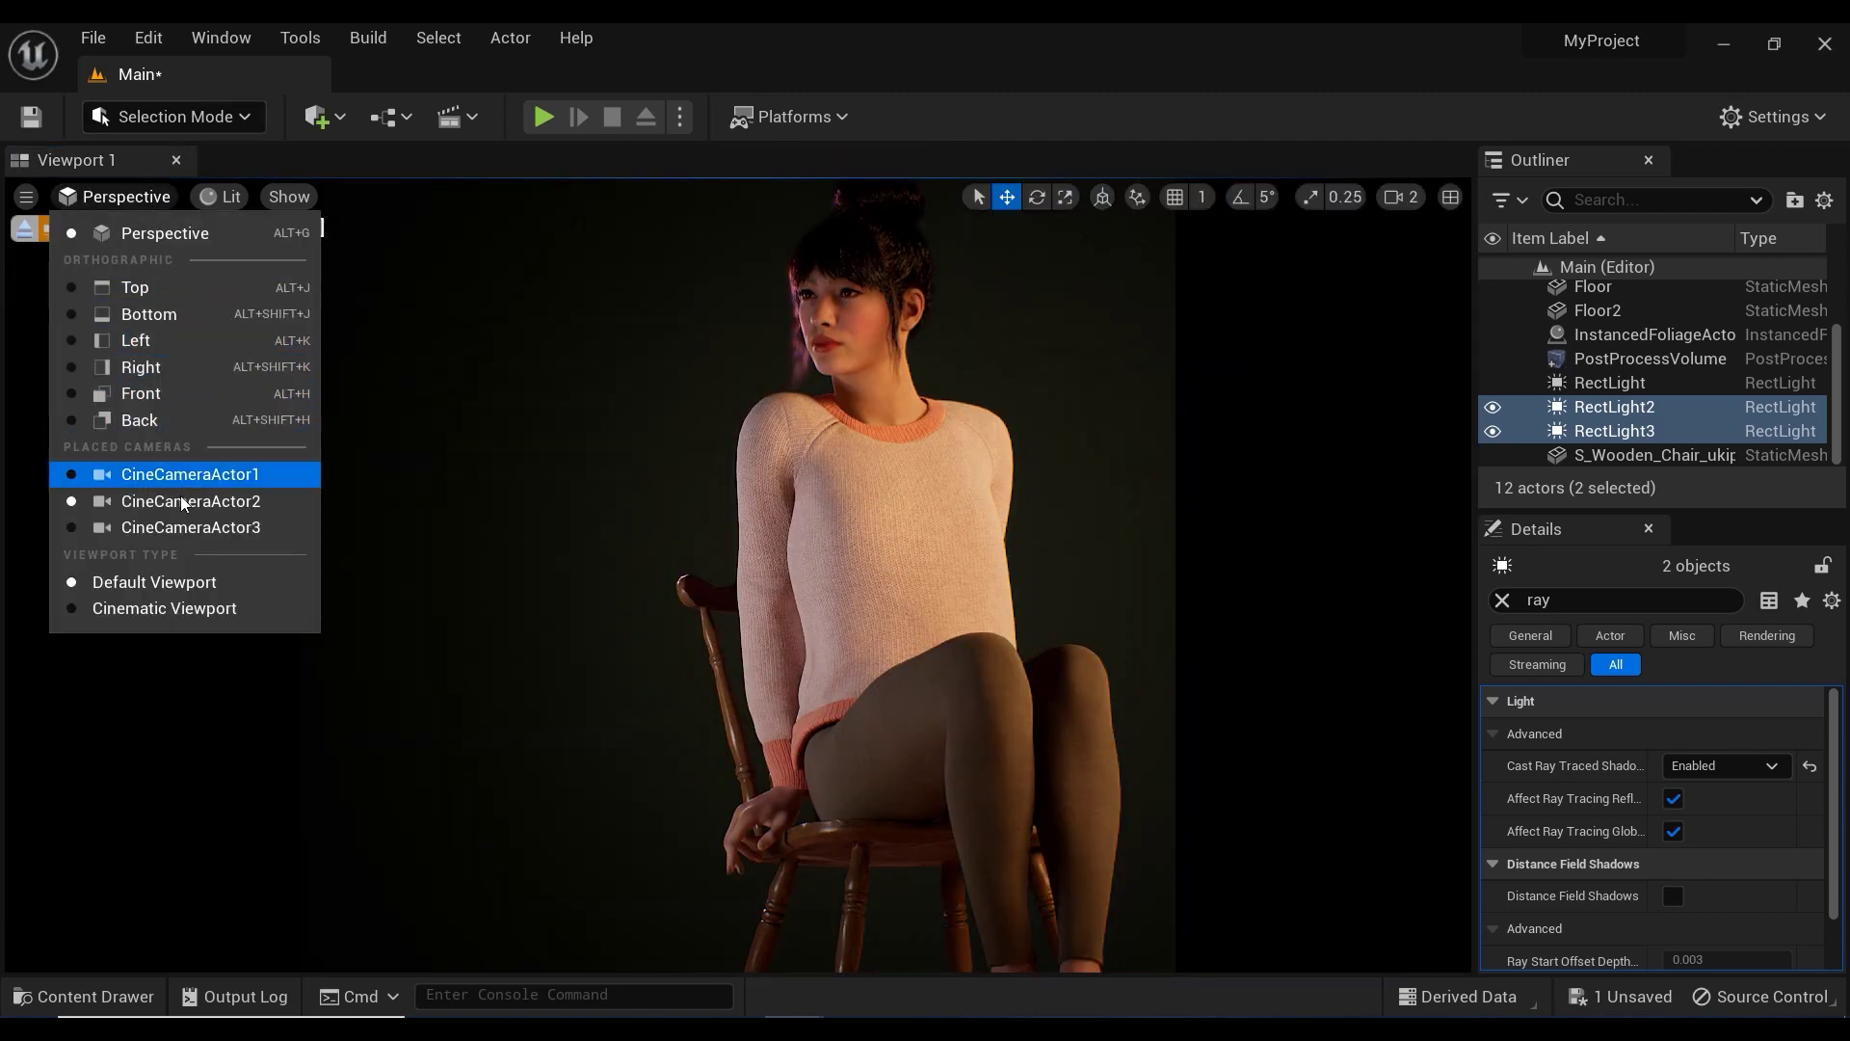
pyautogui.click(185, 530)
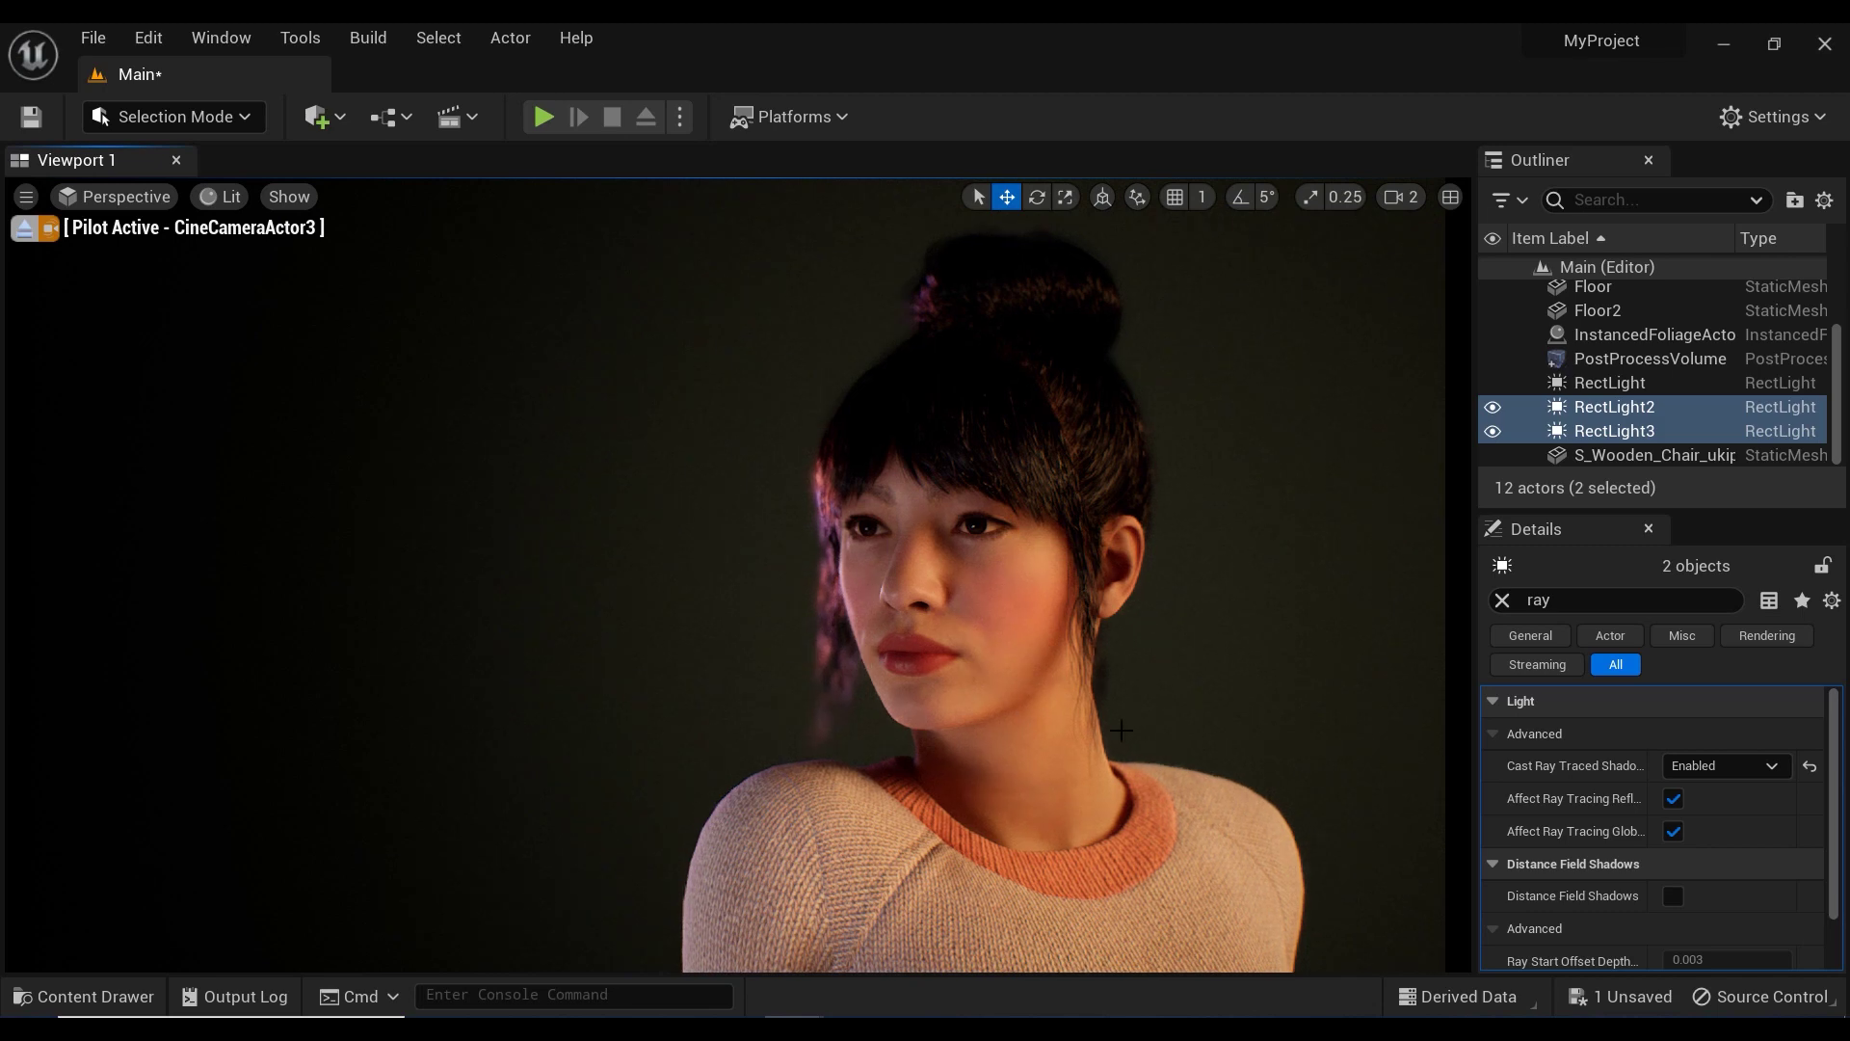
# Clear the "ray" property filter in the details of the two selected rect lights.
pyautogui.click(1505, 599)
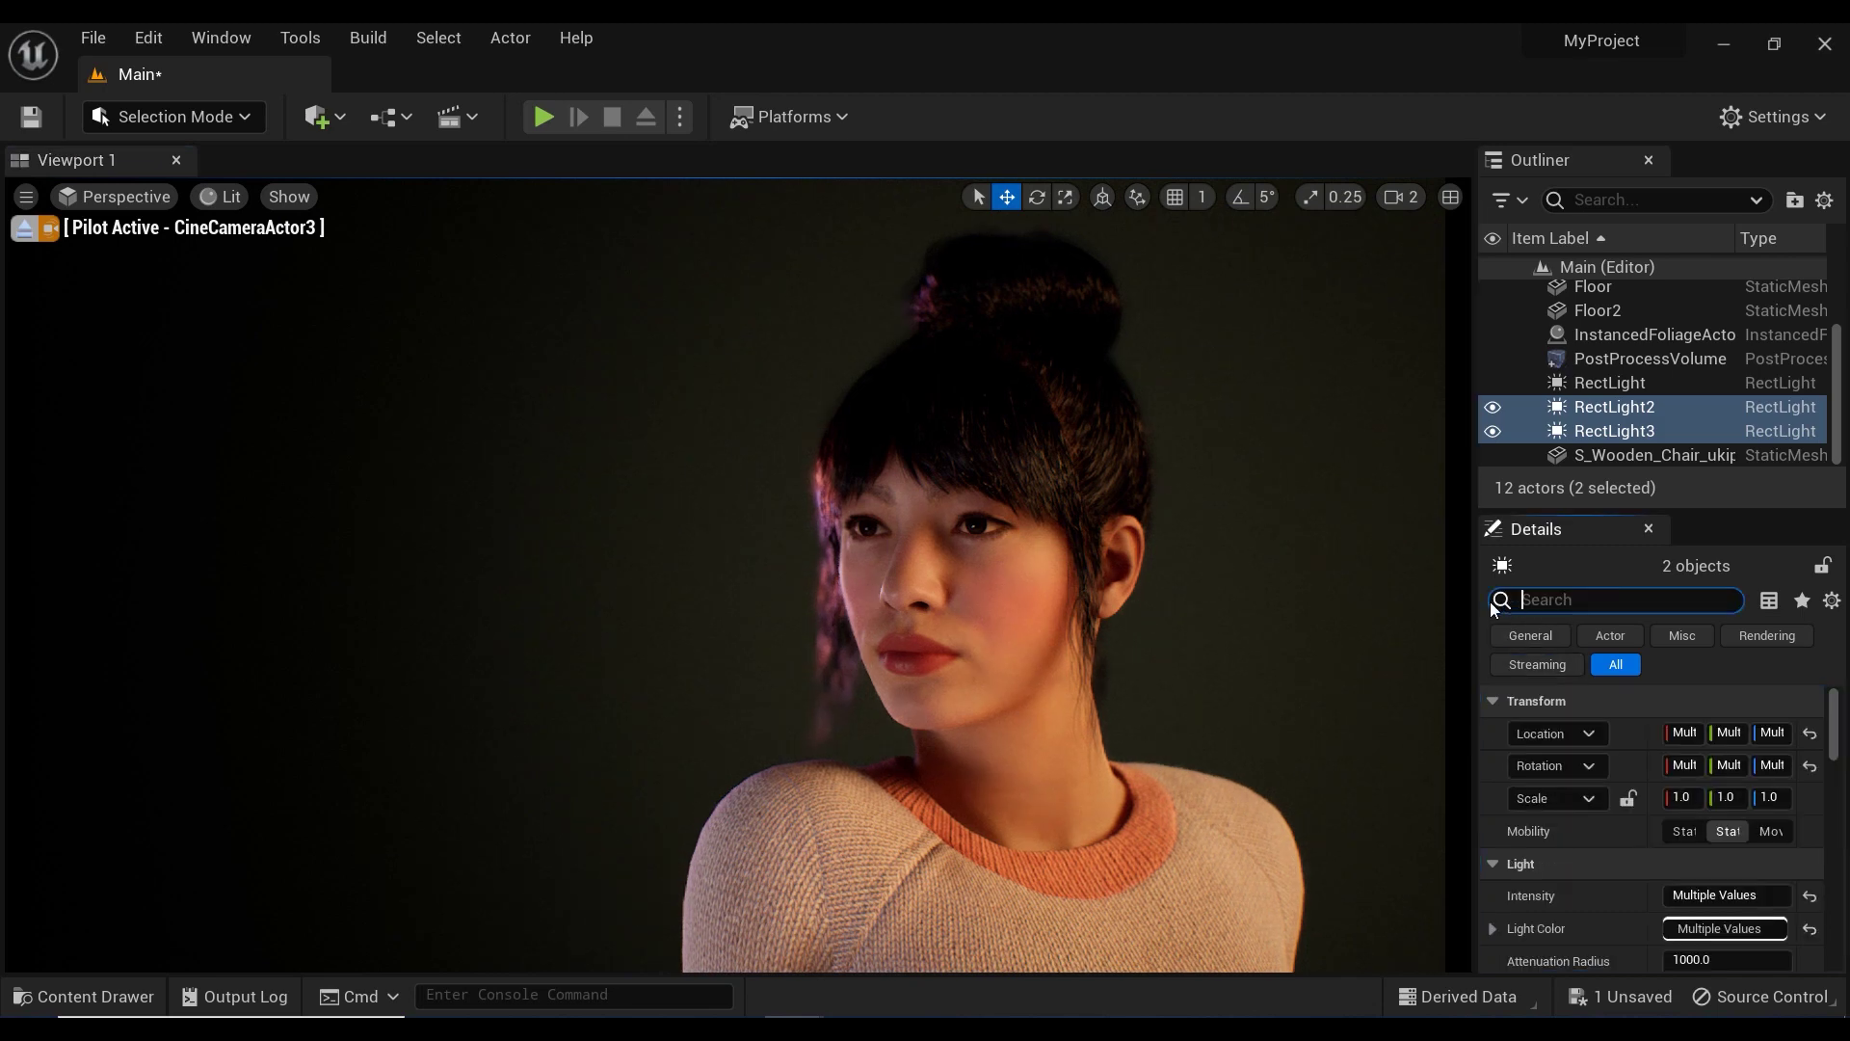